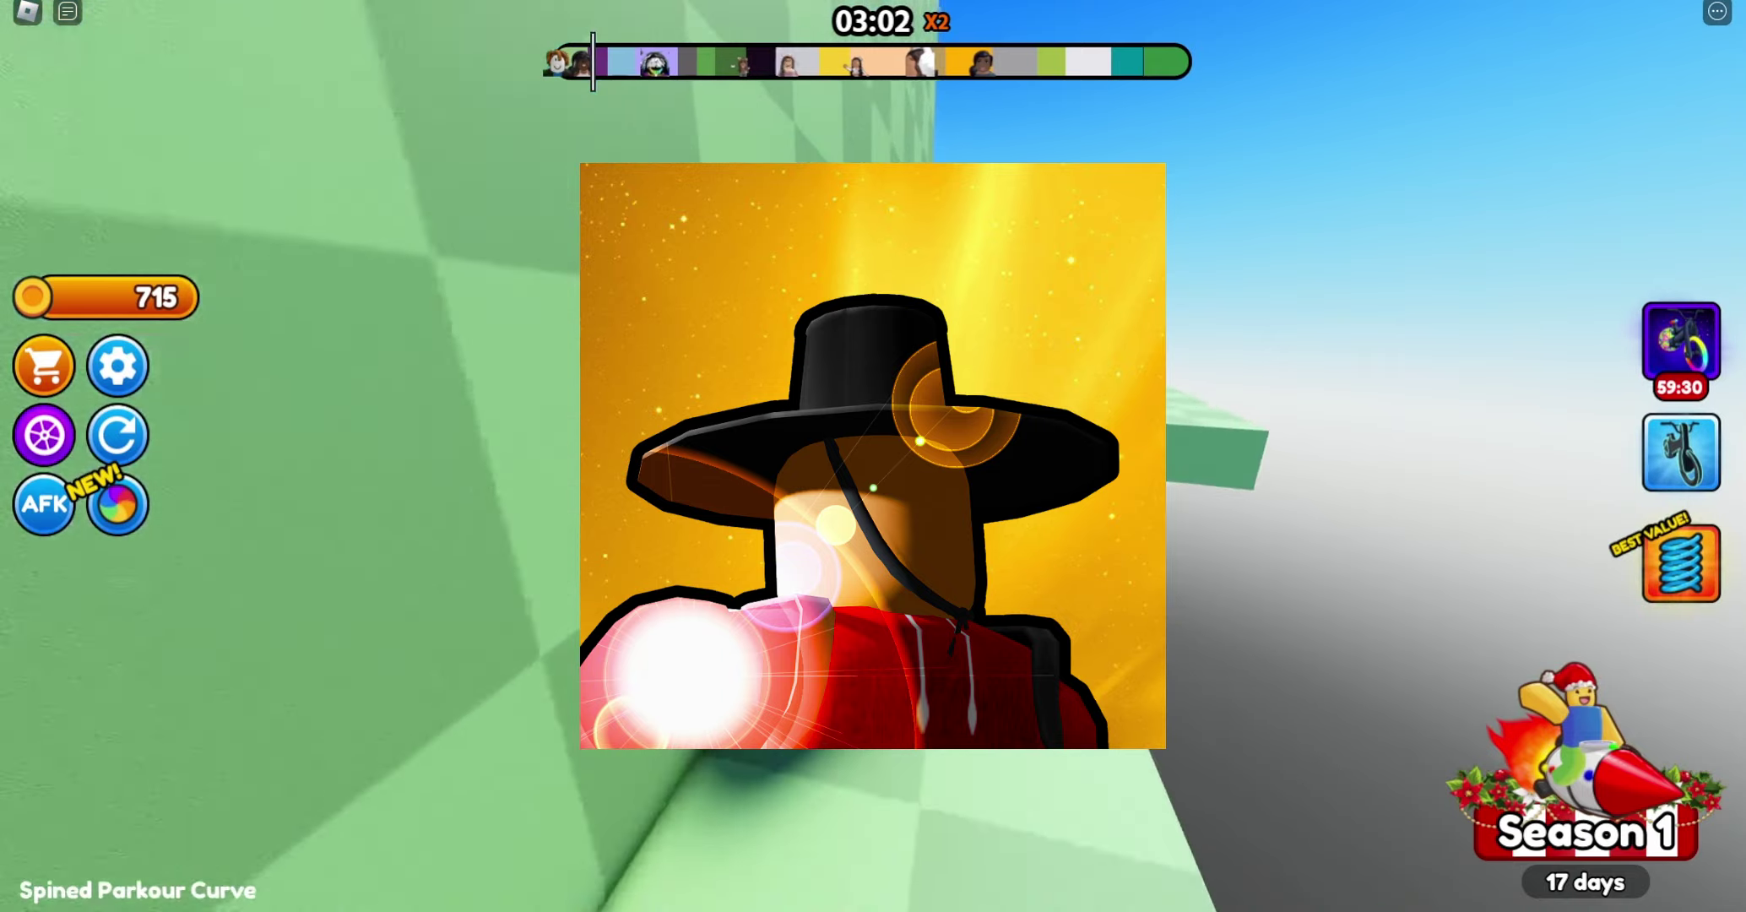
{"action": "key", "text": "w"}
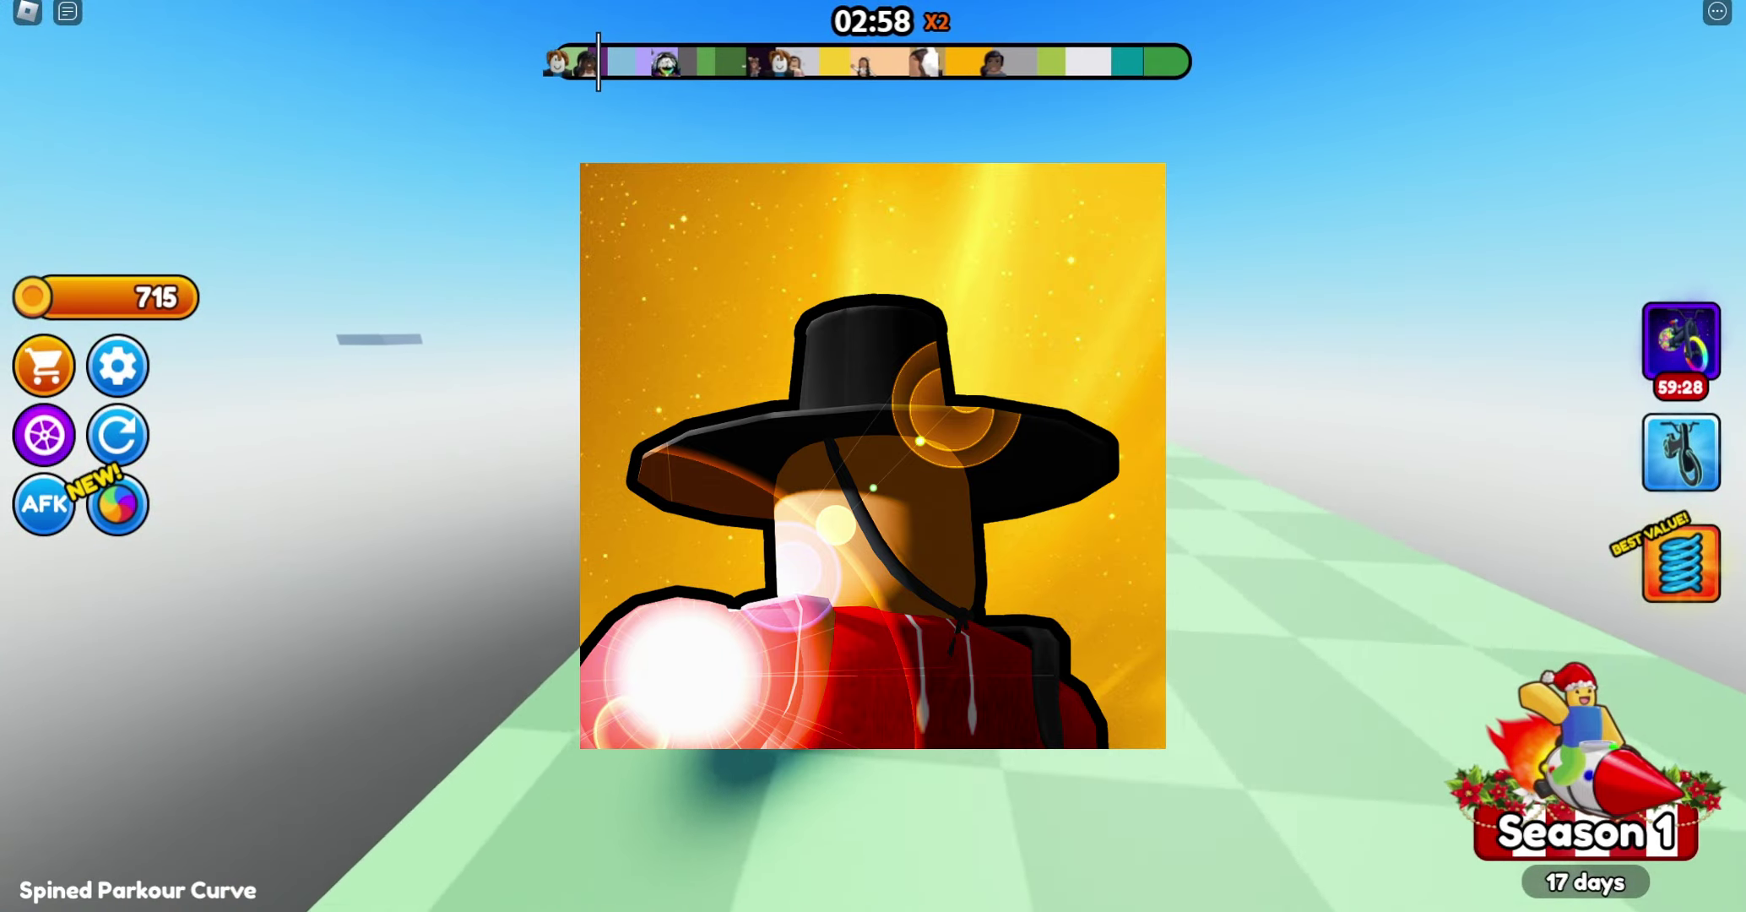
{"action": "key", "text": "w"}
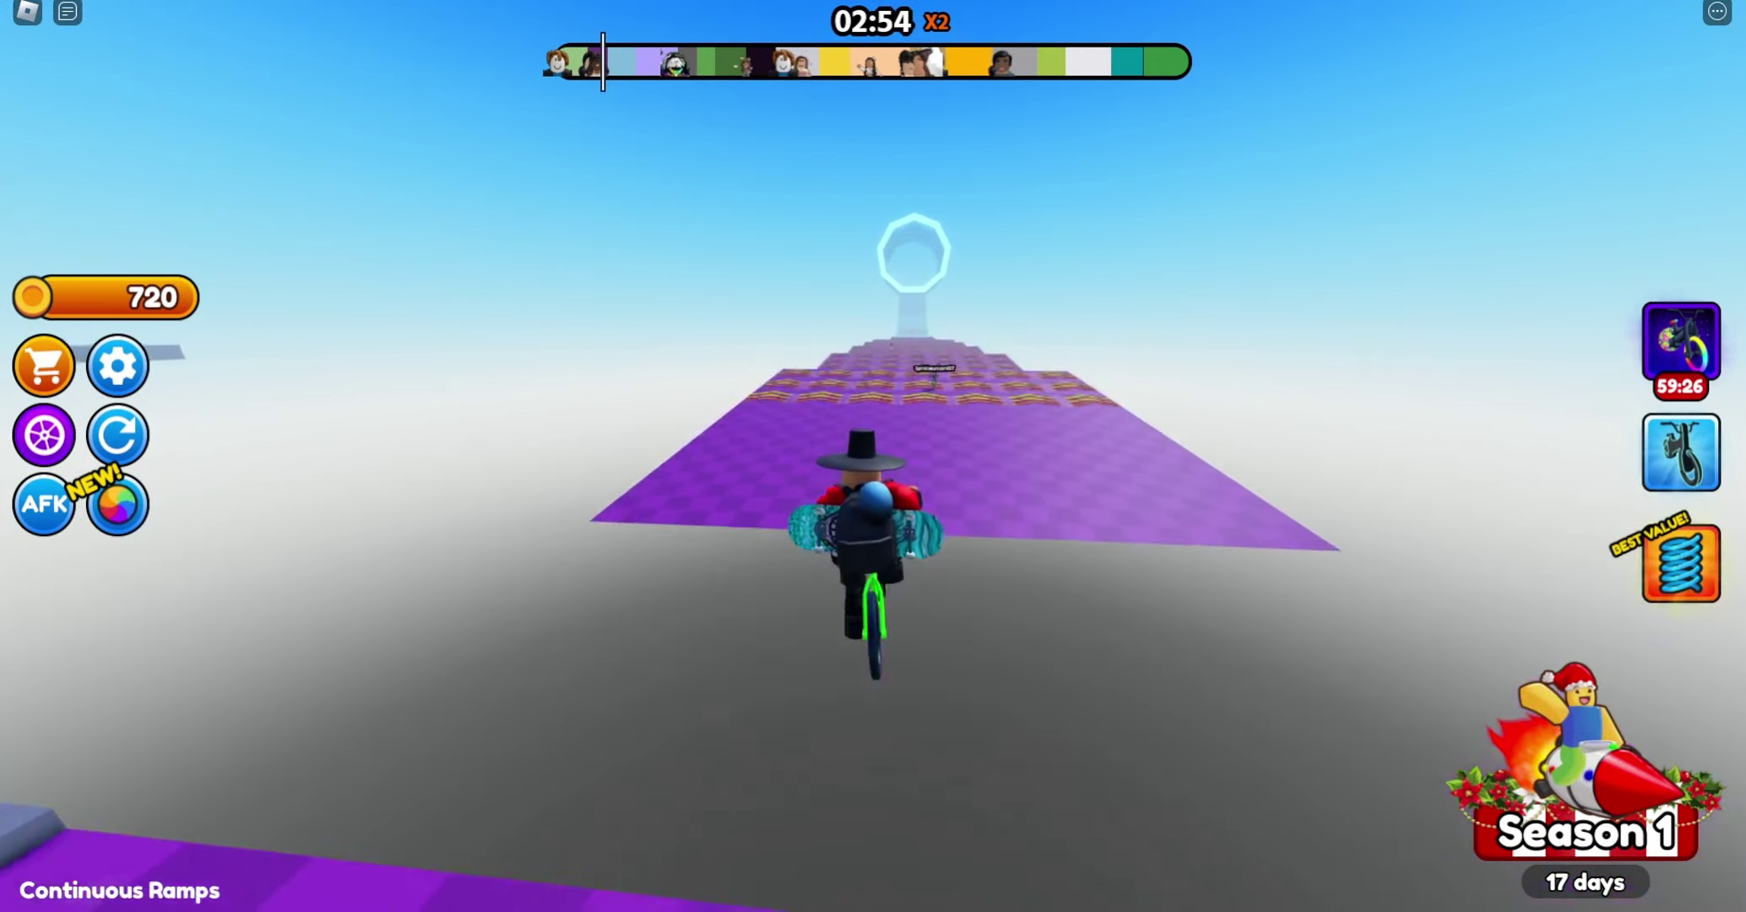
{"action": "key", "text": "w"}
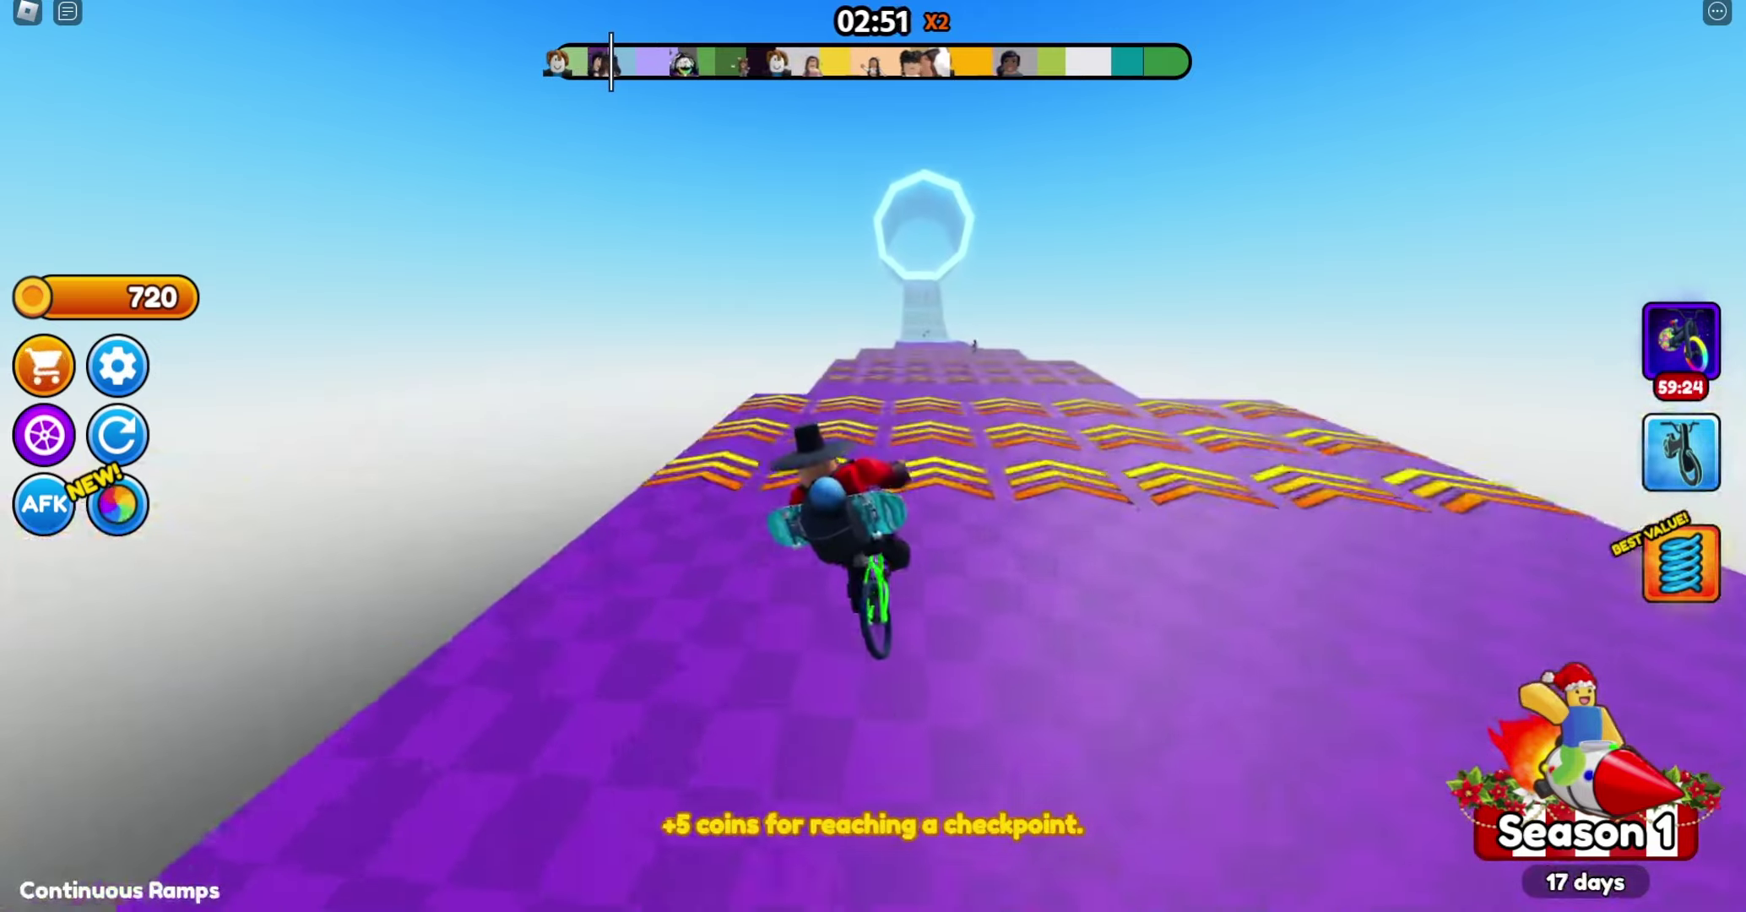
{"action": "key", "text": "w"}
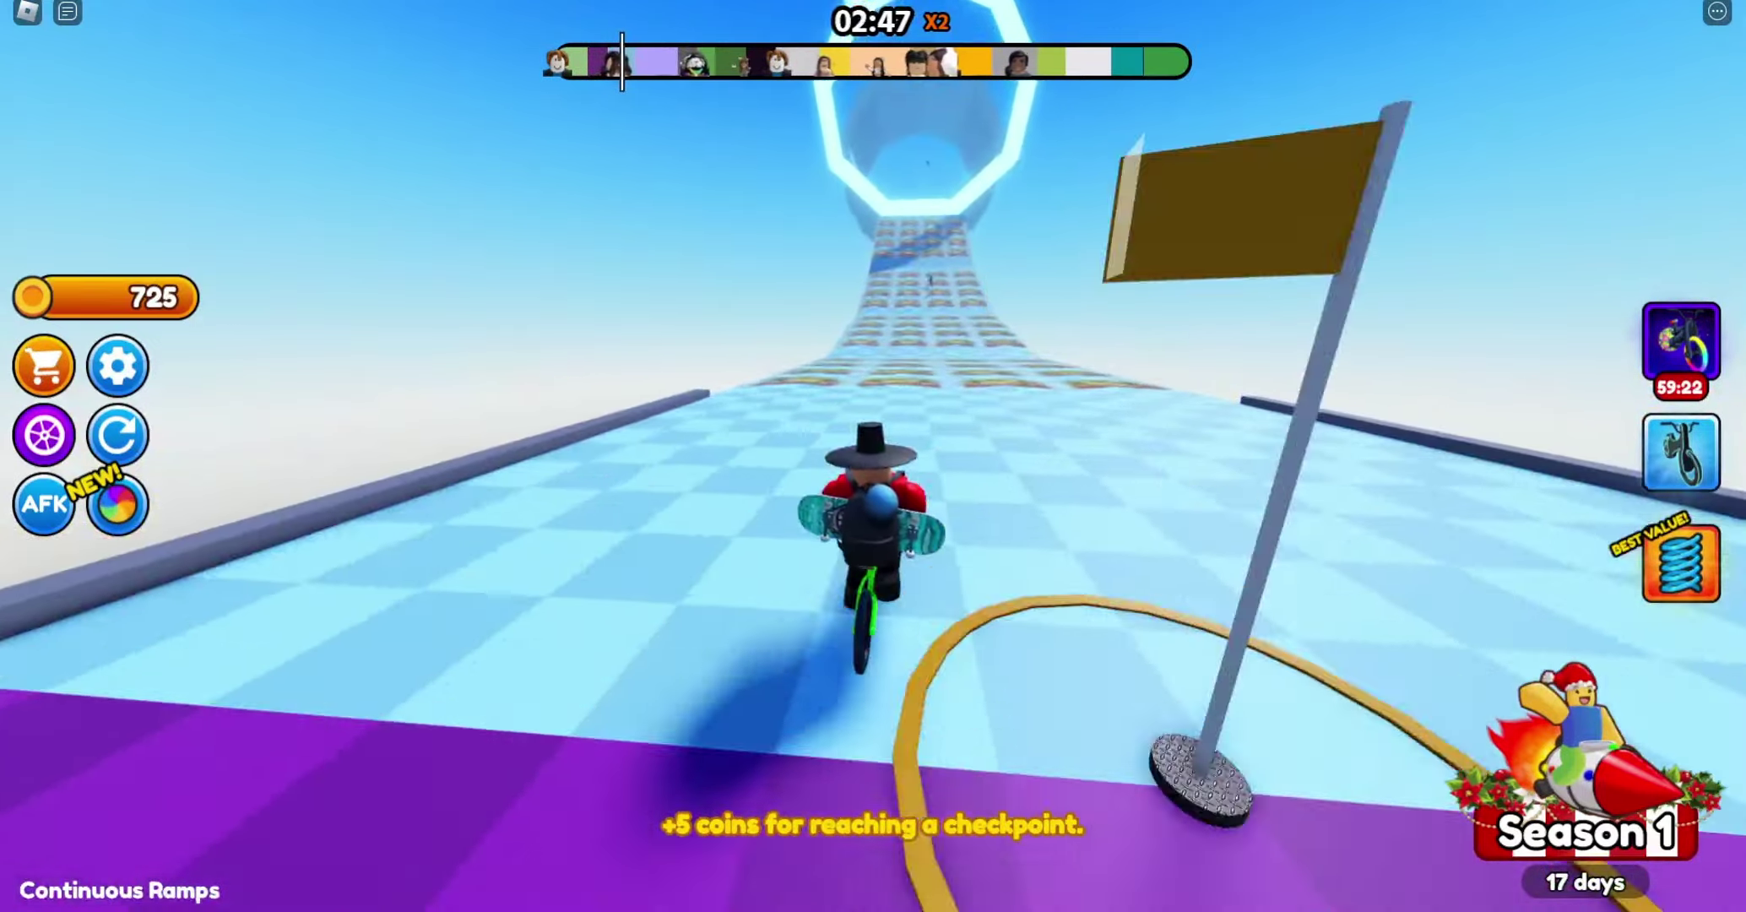
{"action": "key", "text": "w"}
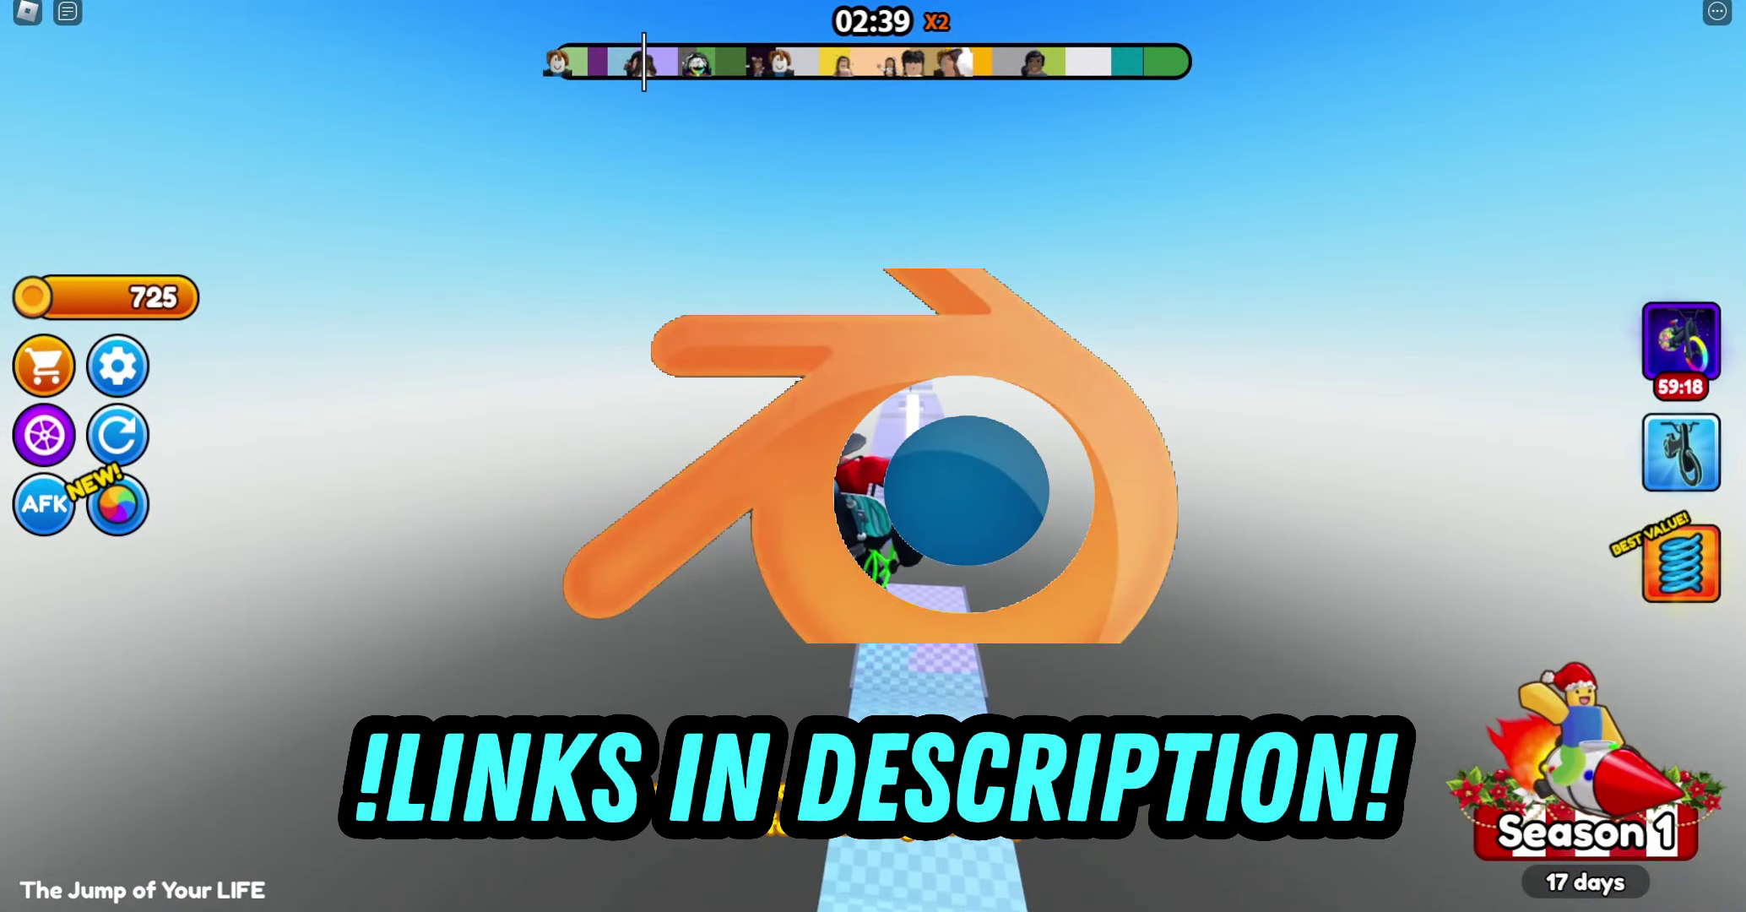
{"action": "key", "text": "w"}
{"action": "key", "text": "w"}
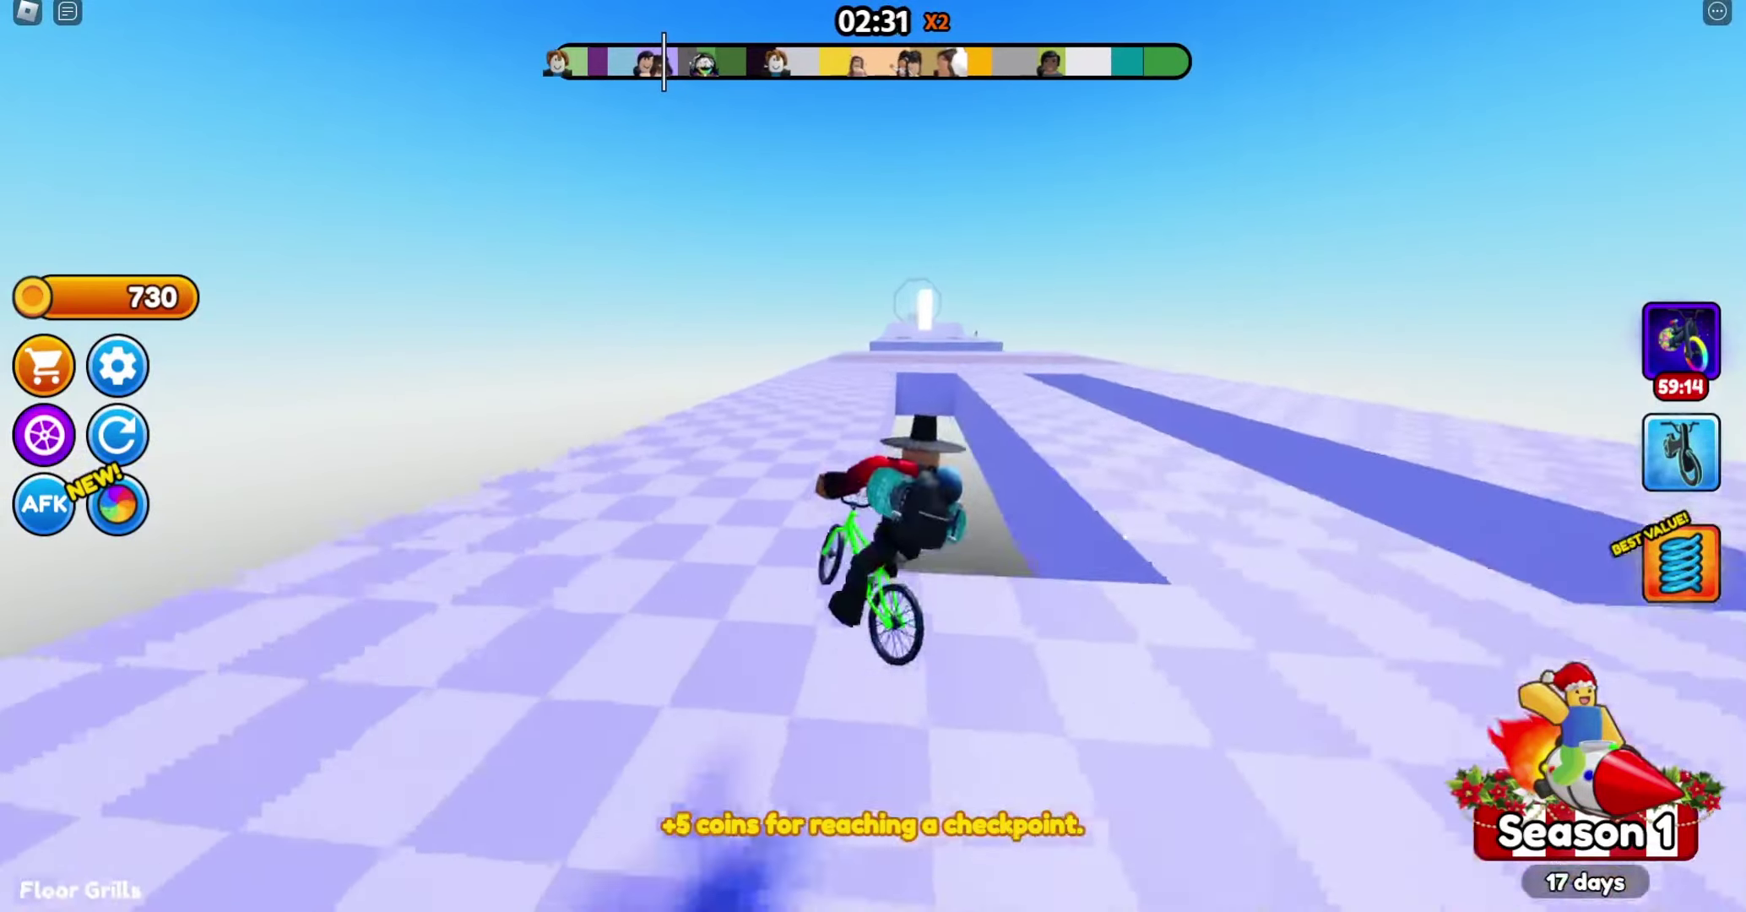
{"action": "key", "text": "w"}
{"action": "key", "text": "d"}
{"action": "key", "text": "a"}
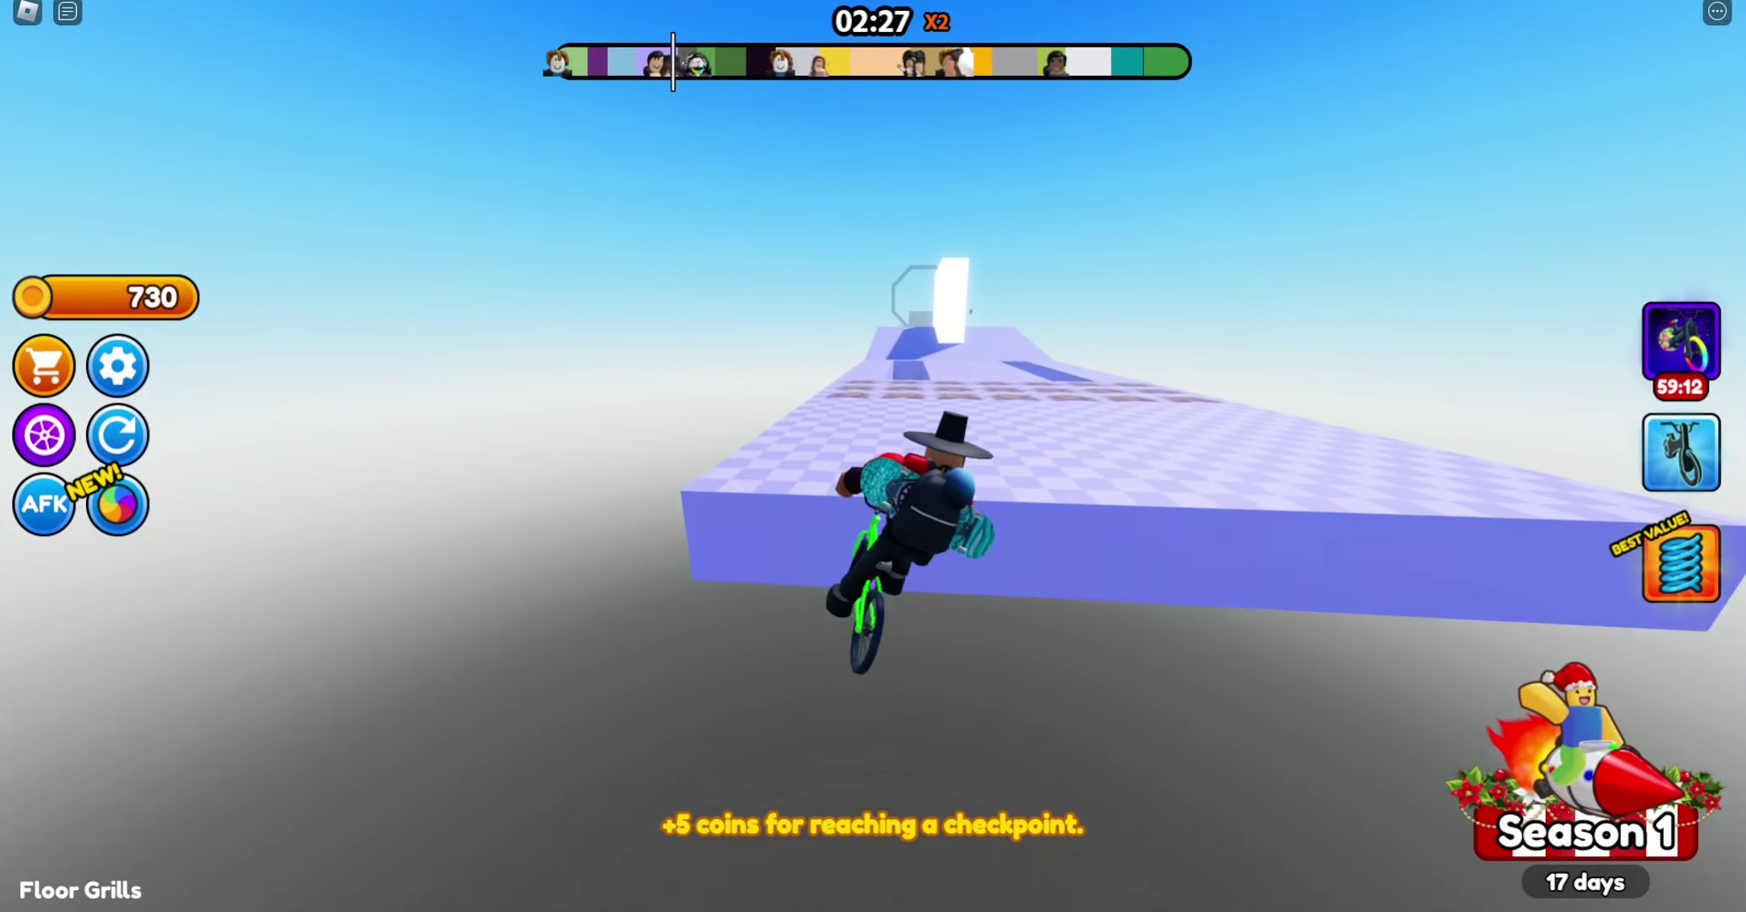
{"action": "key", "text": "w"}
{"action": "key", "text": "d"}
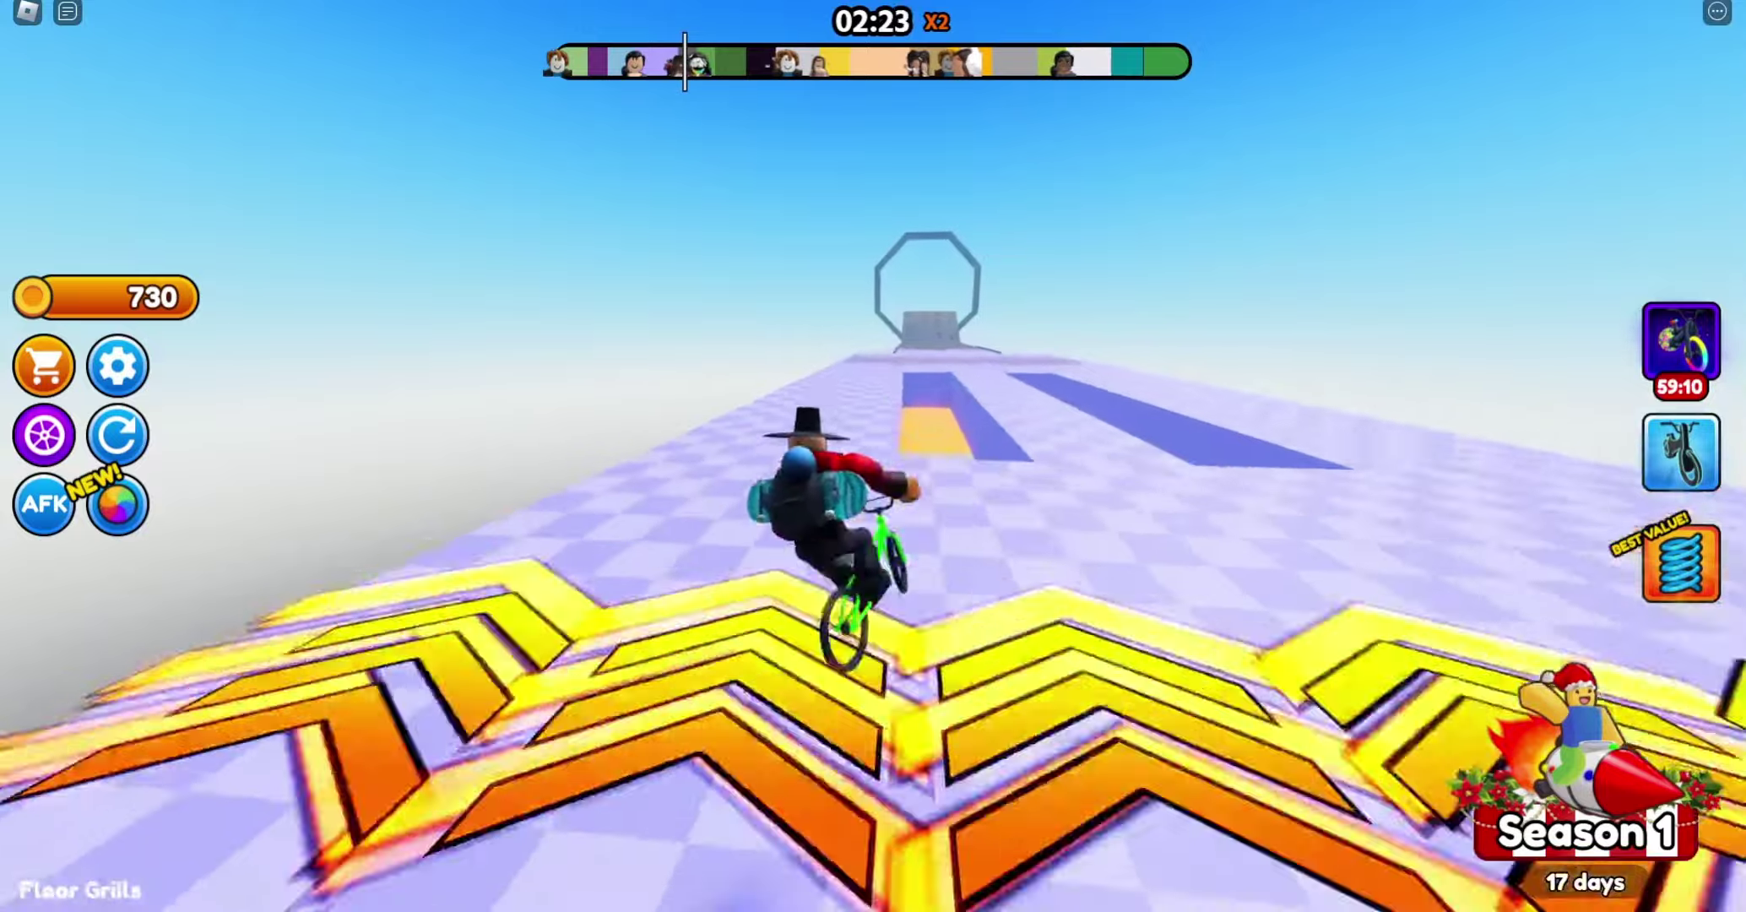
{"action": "key", "text": "w"}
{"action": "key", "text": "d"}
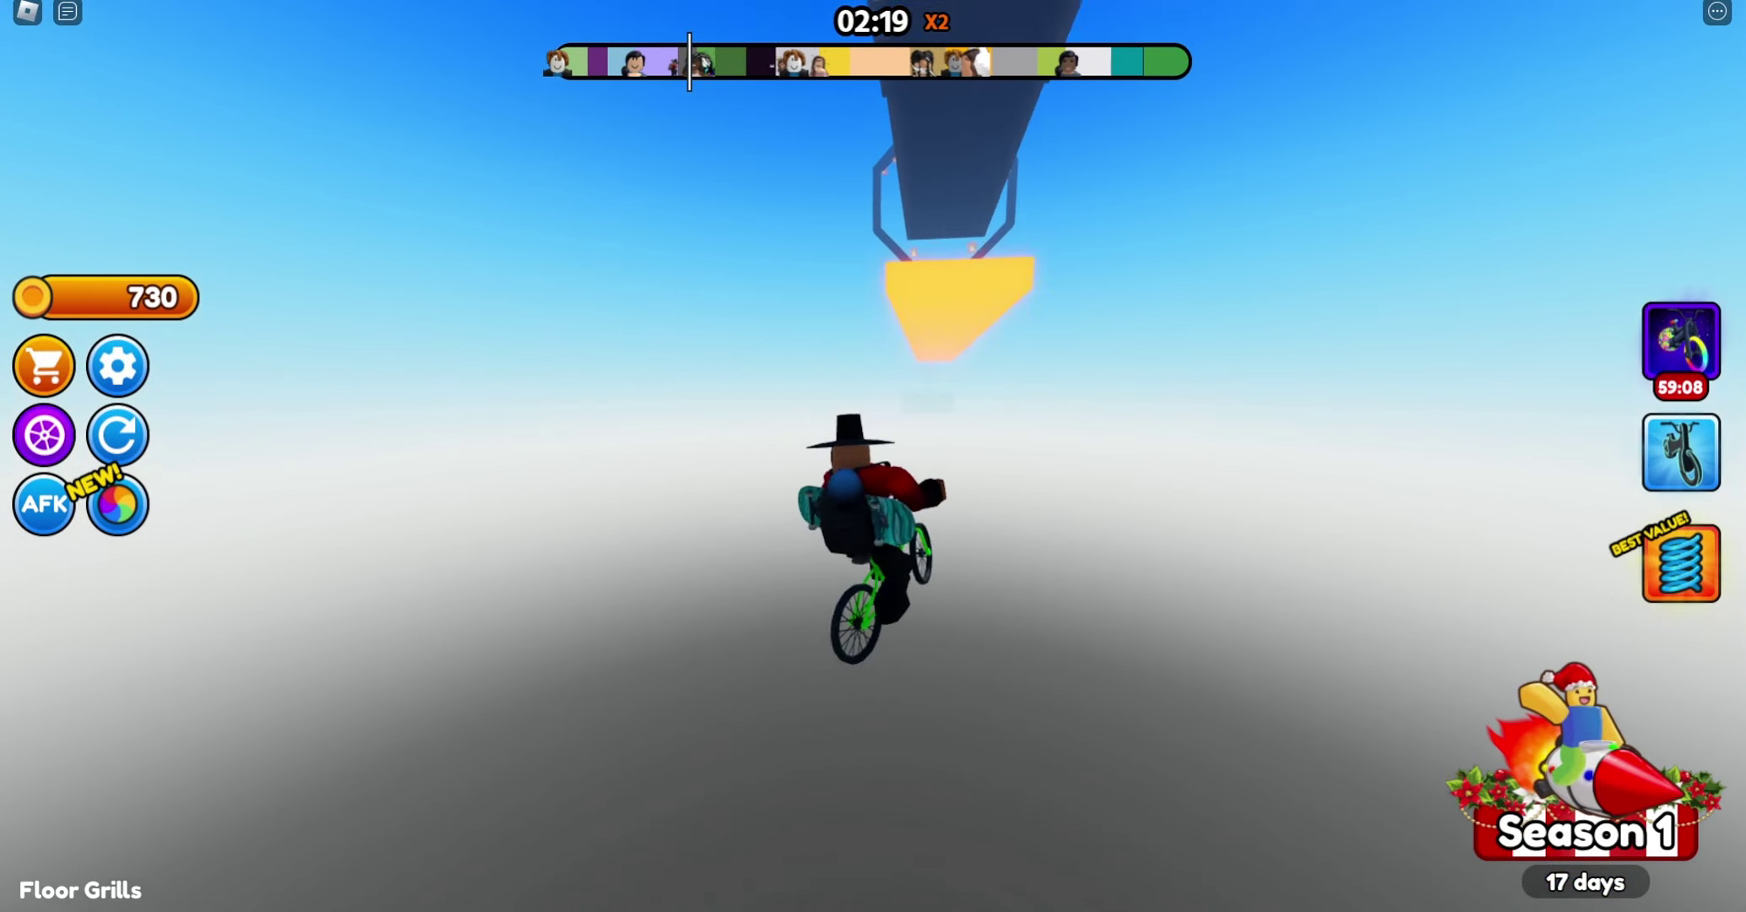
{"action": "key", "text": "w"}
{"action": "key", "text": "a"}
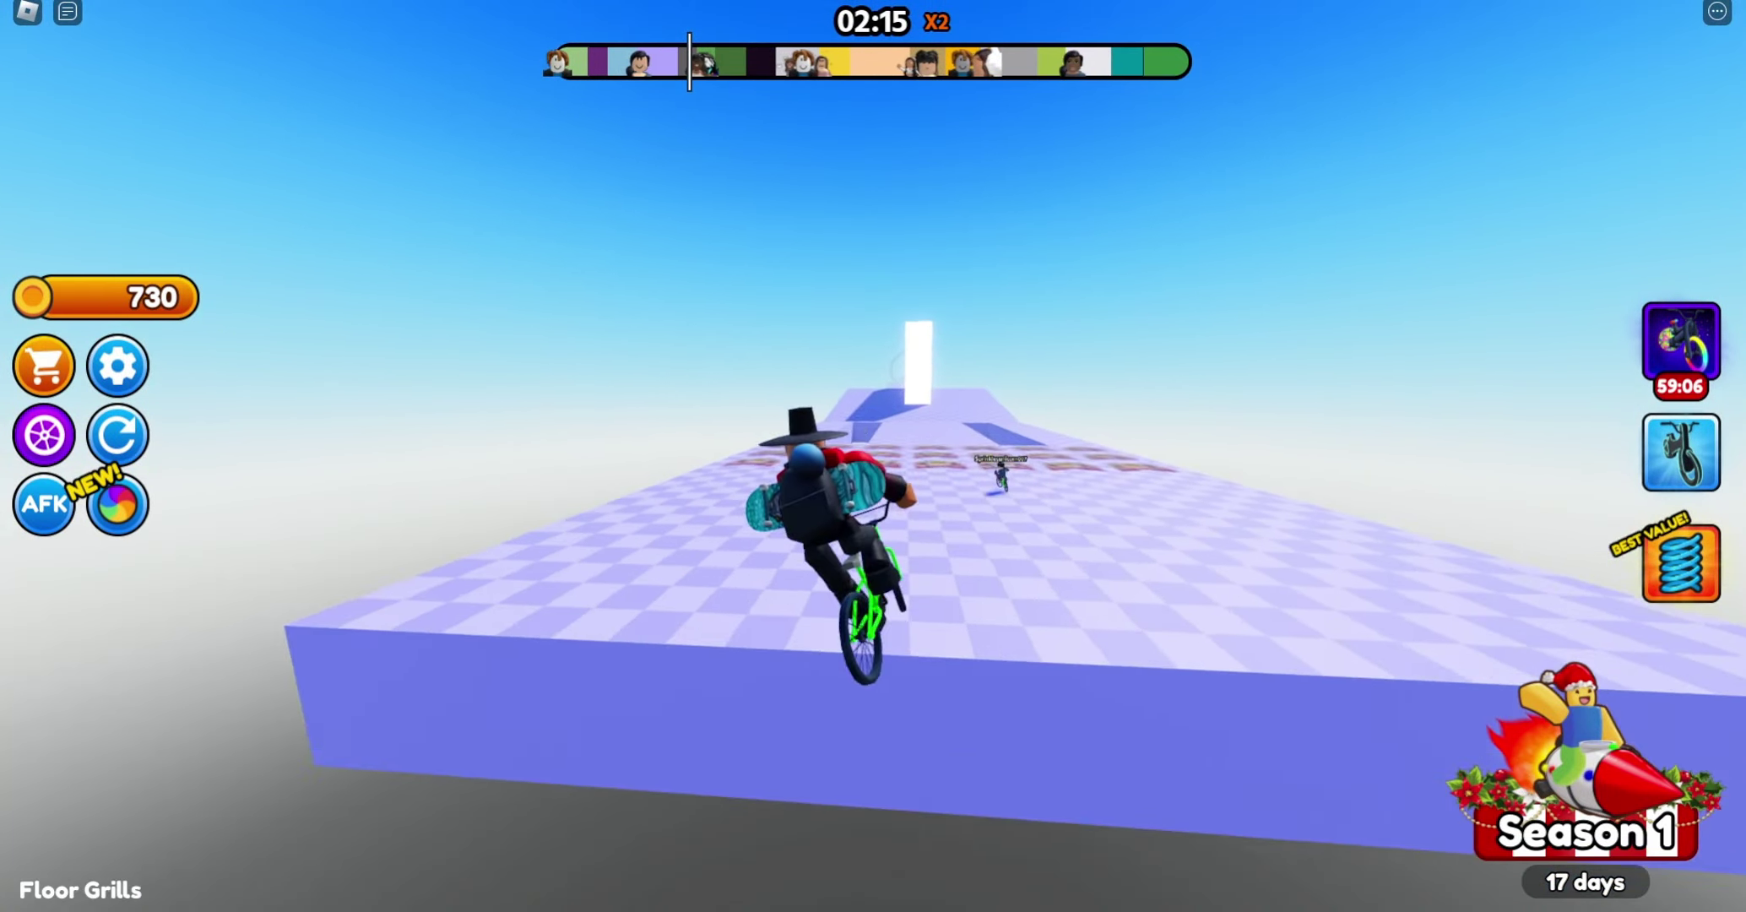
{"action": "key", "text": "w"}
{"action": "key", "text": "w"}
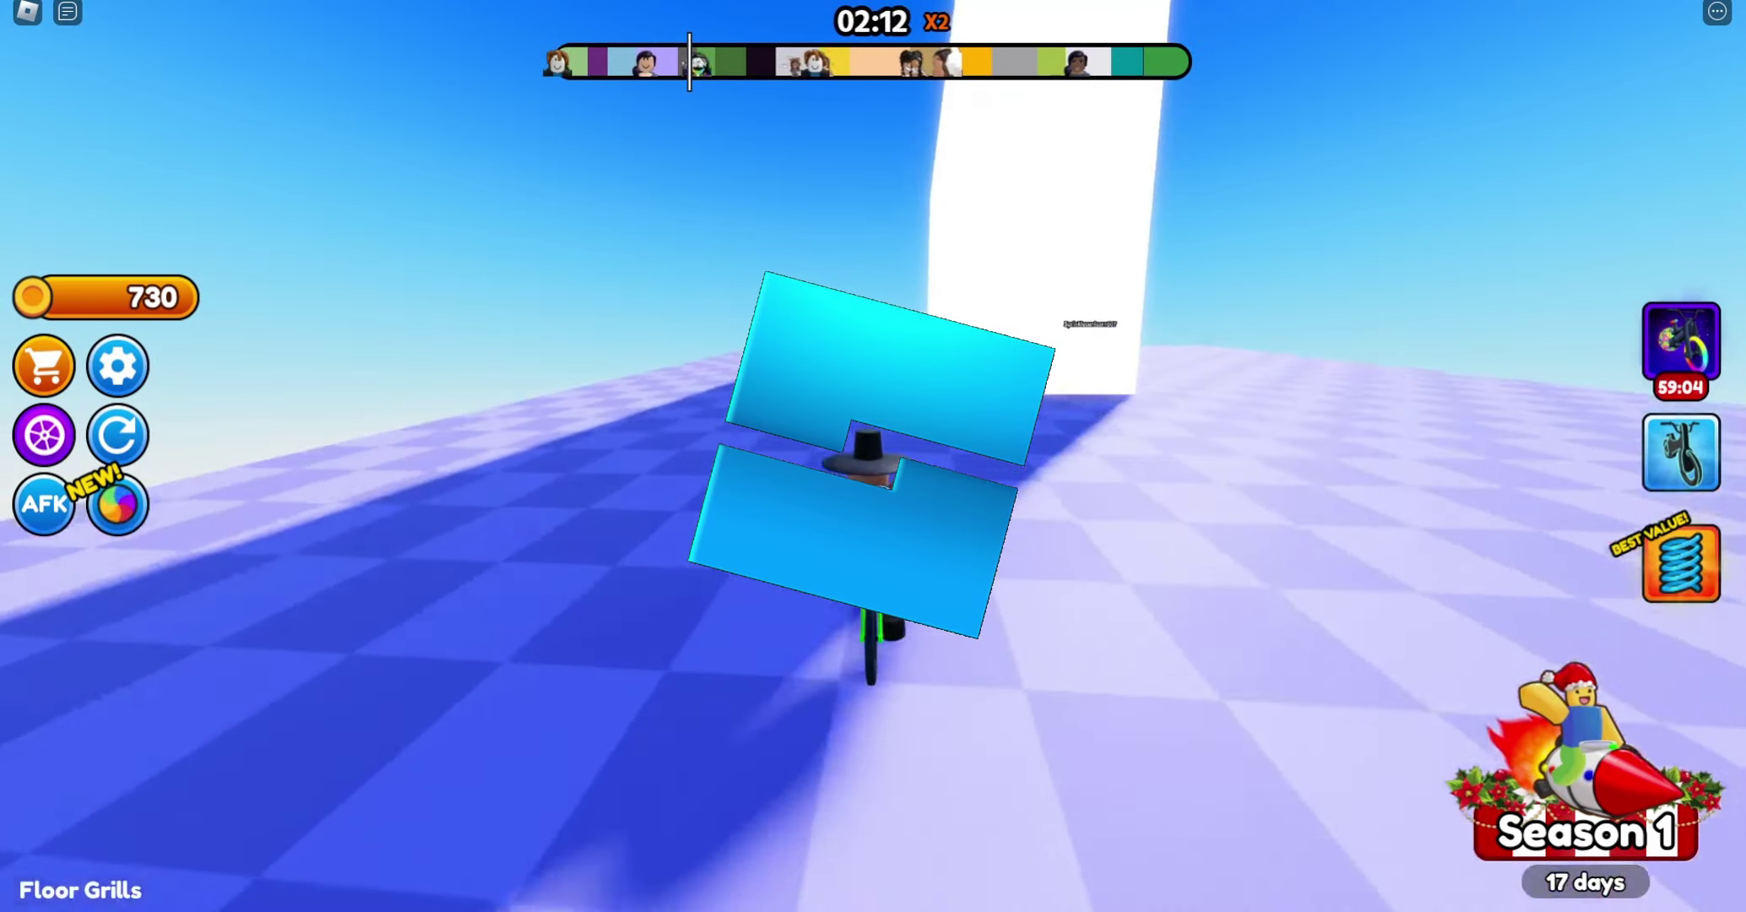
{"action": "key", "text": "d"}
{"action": "key", "text": "w"}
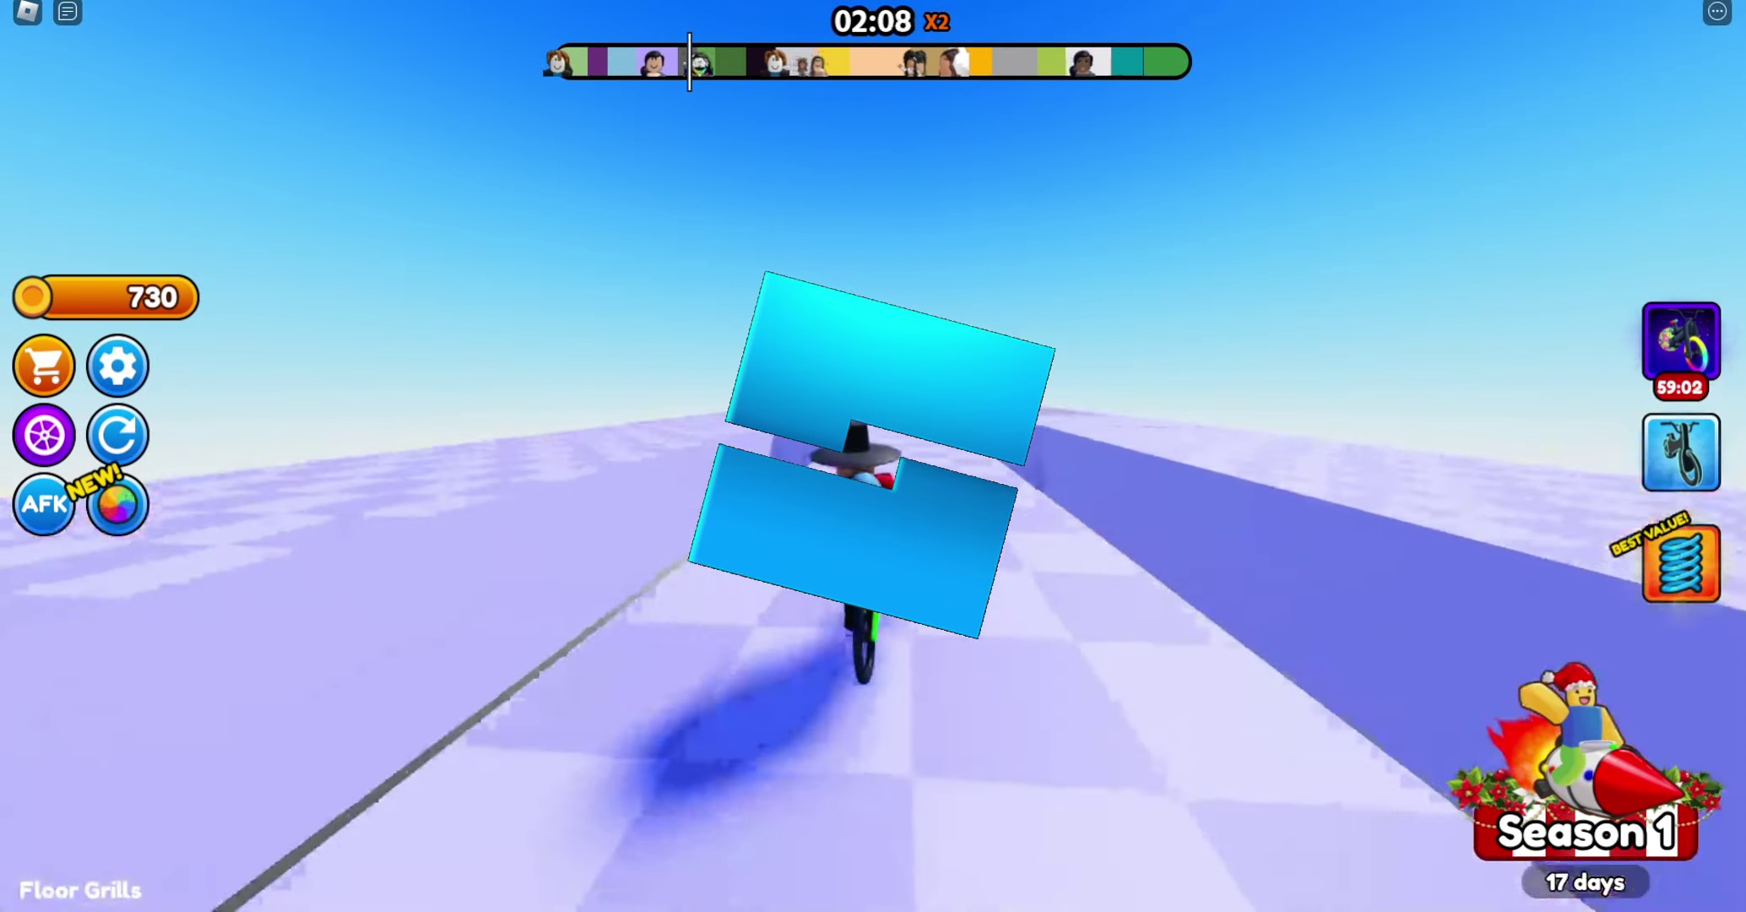
{"action": "key", "text": "w"}
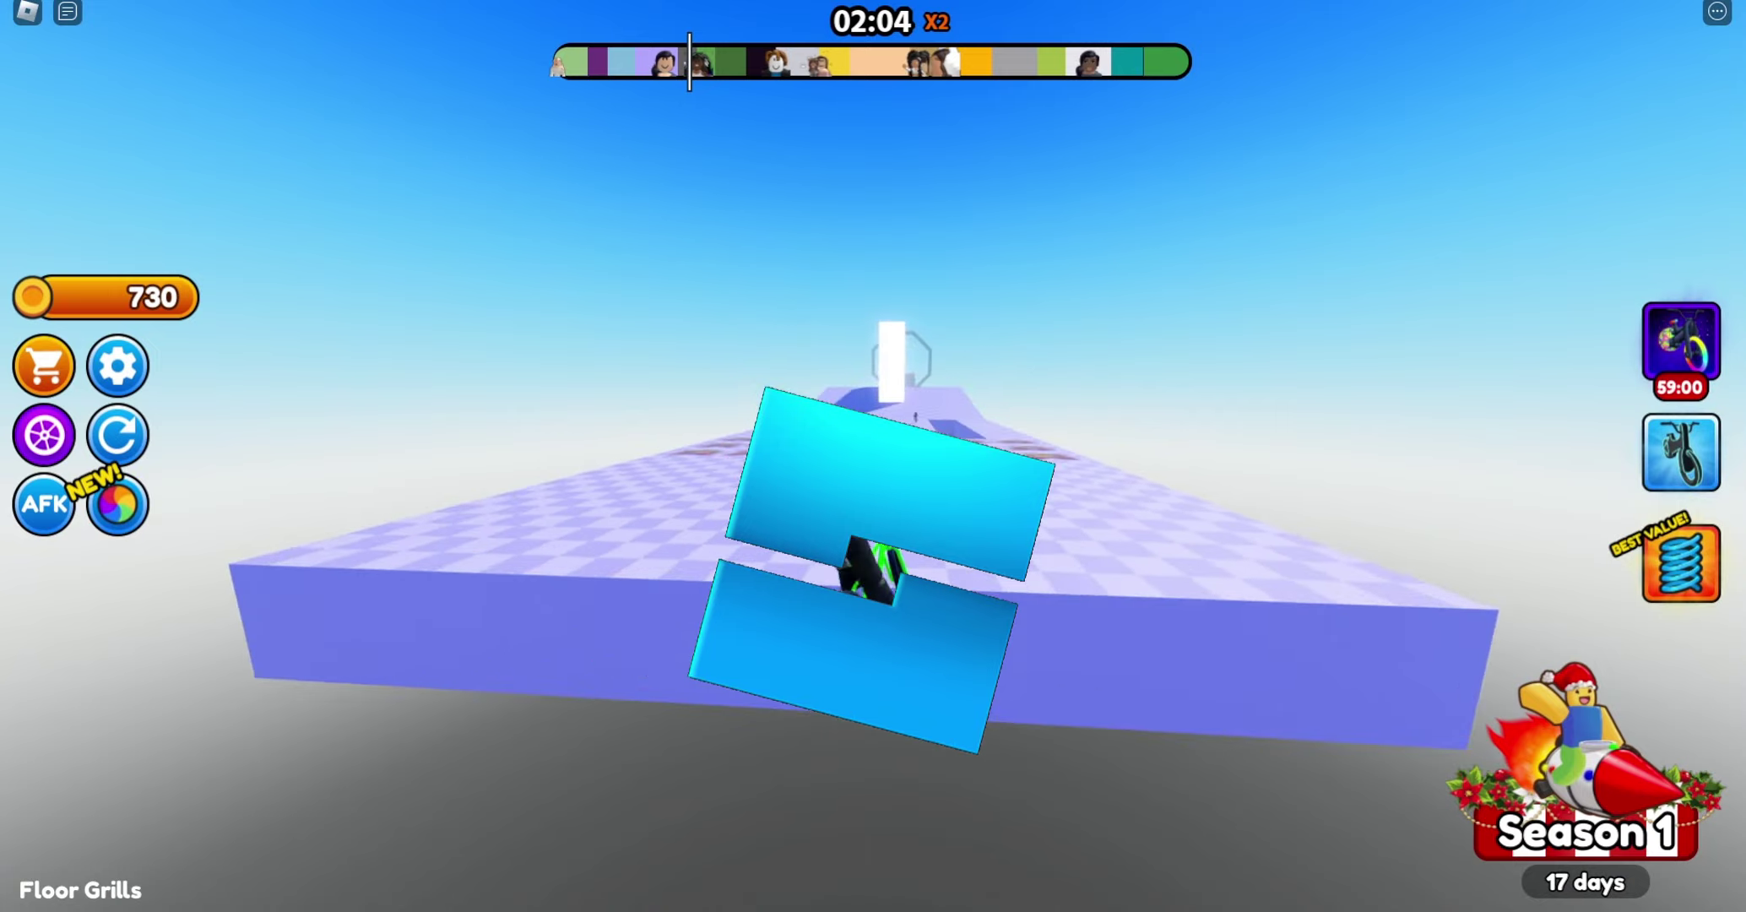
{"action": "key", "text": "w"}
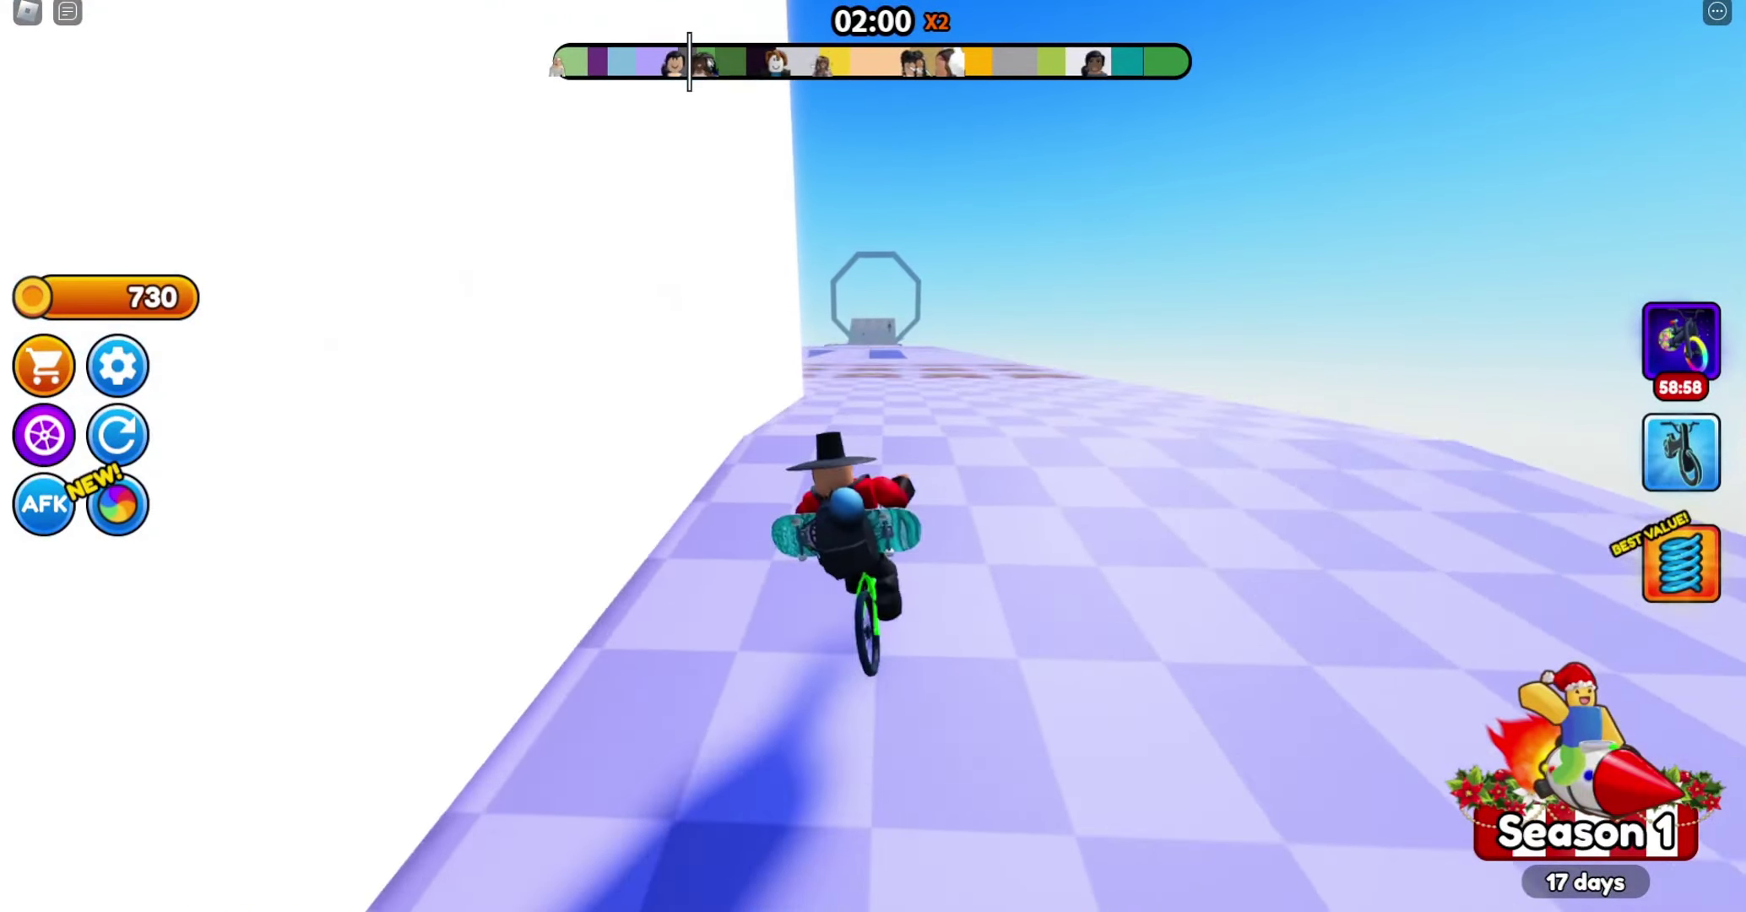
{"action": "key", "text": "w"}
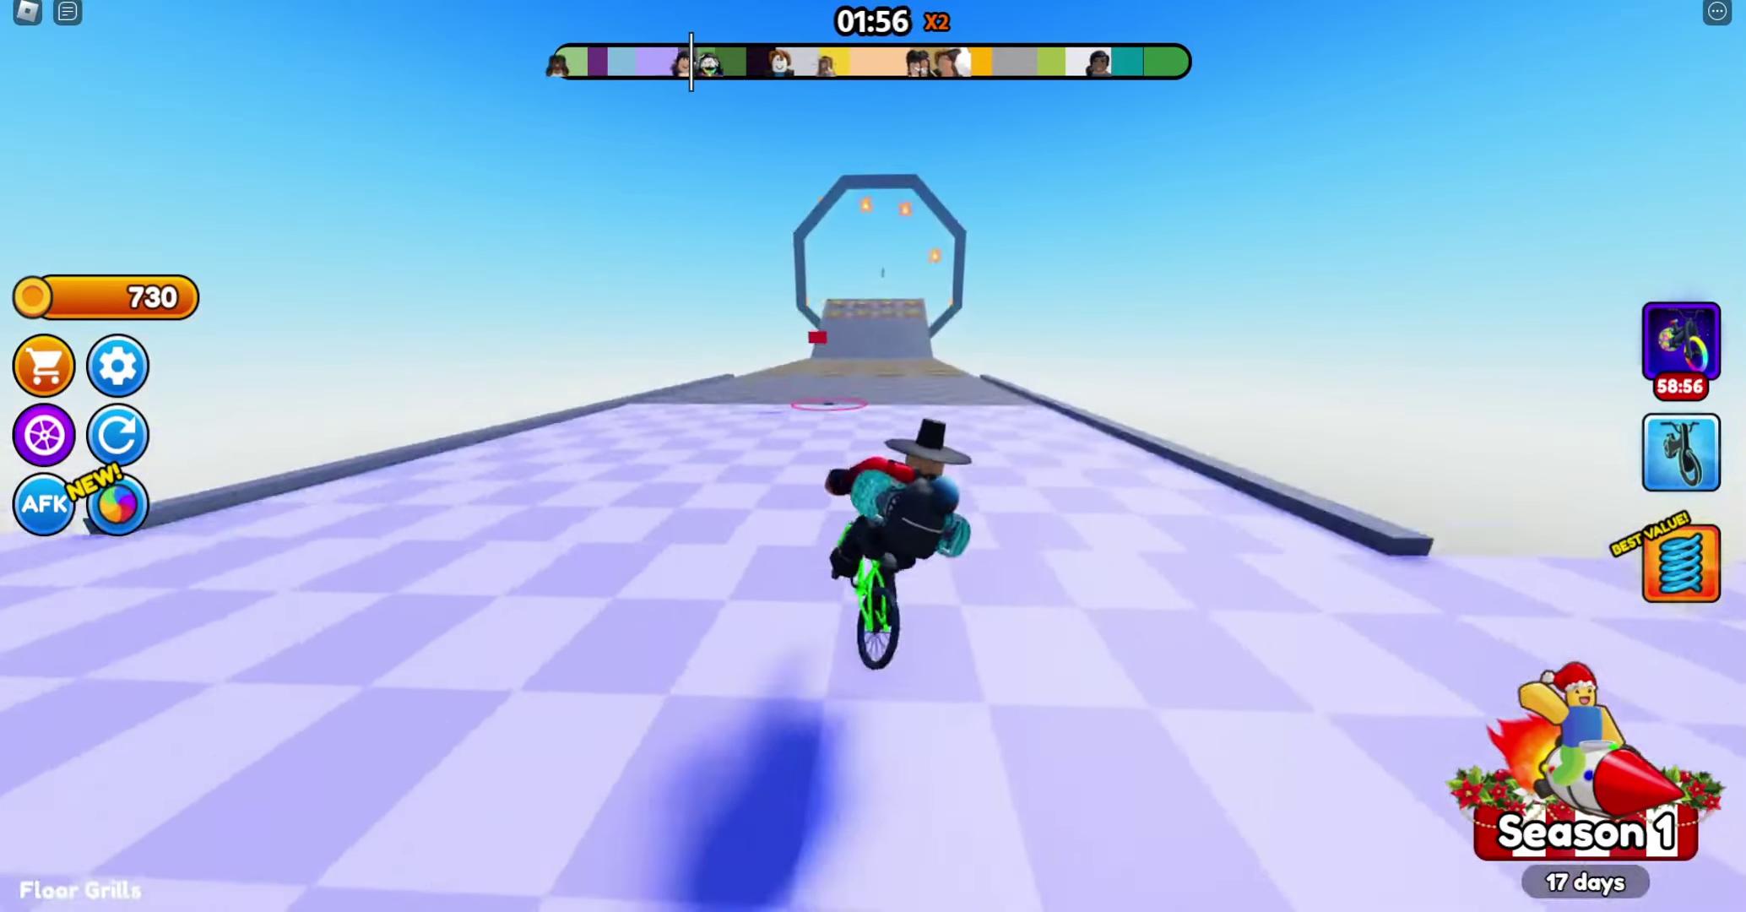
{"action": "key", "text": "w"}
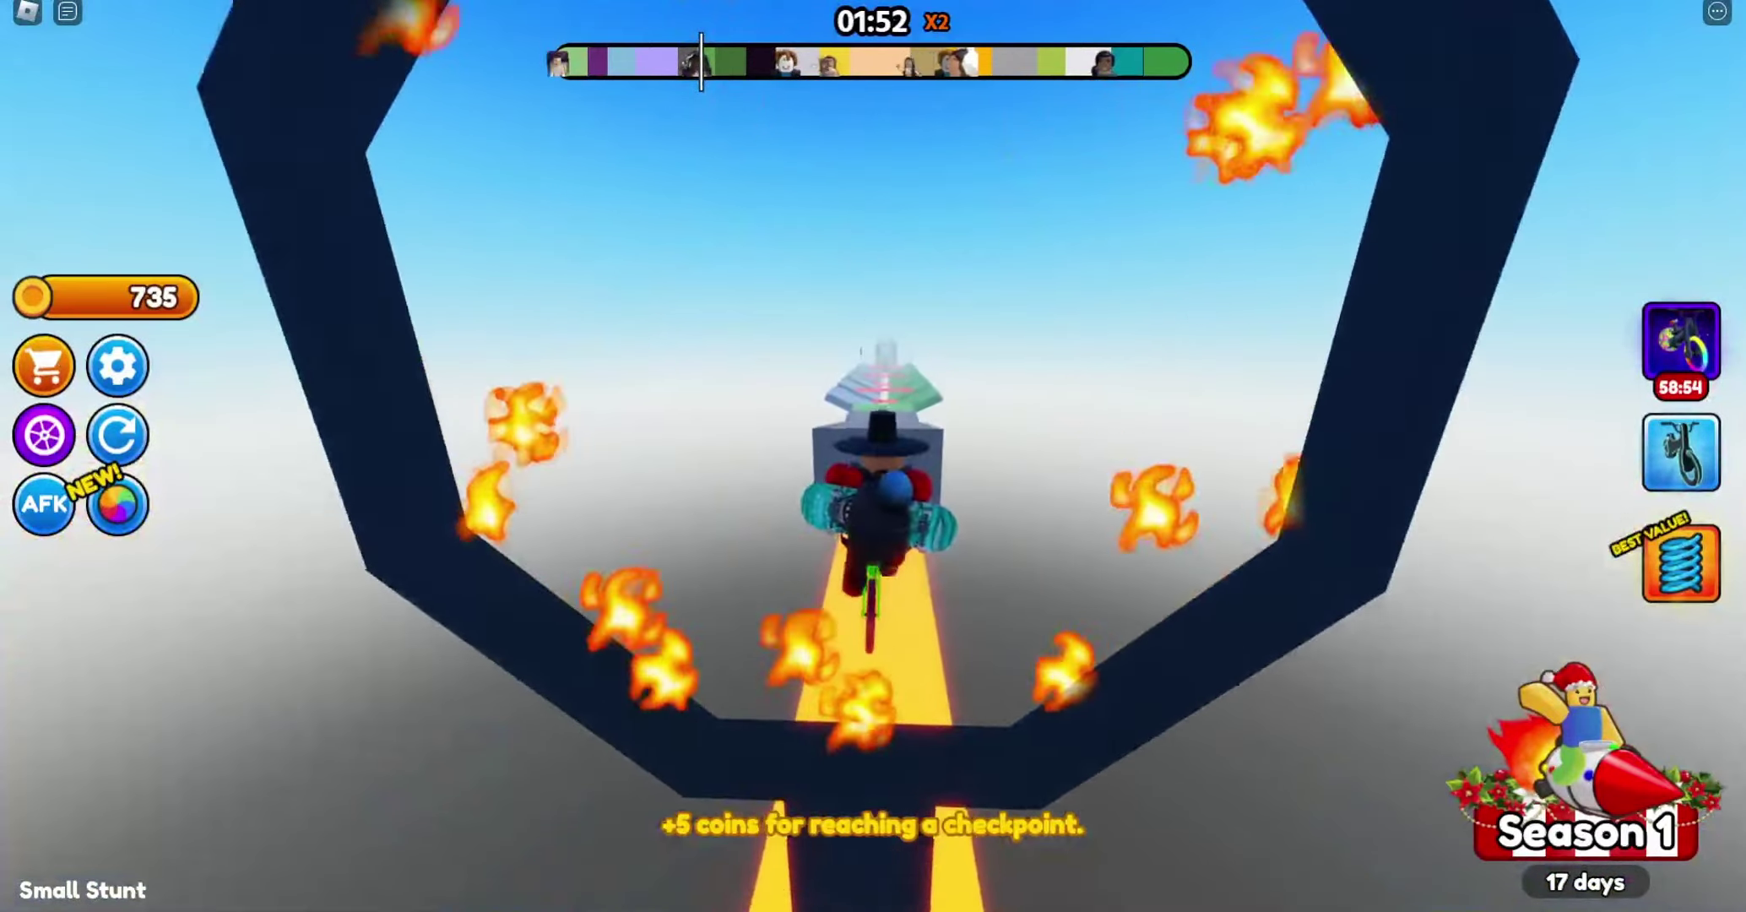
{"action": "key", "text": "w"}
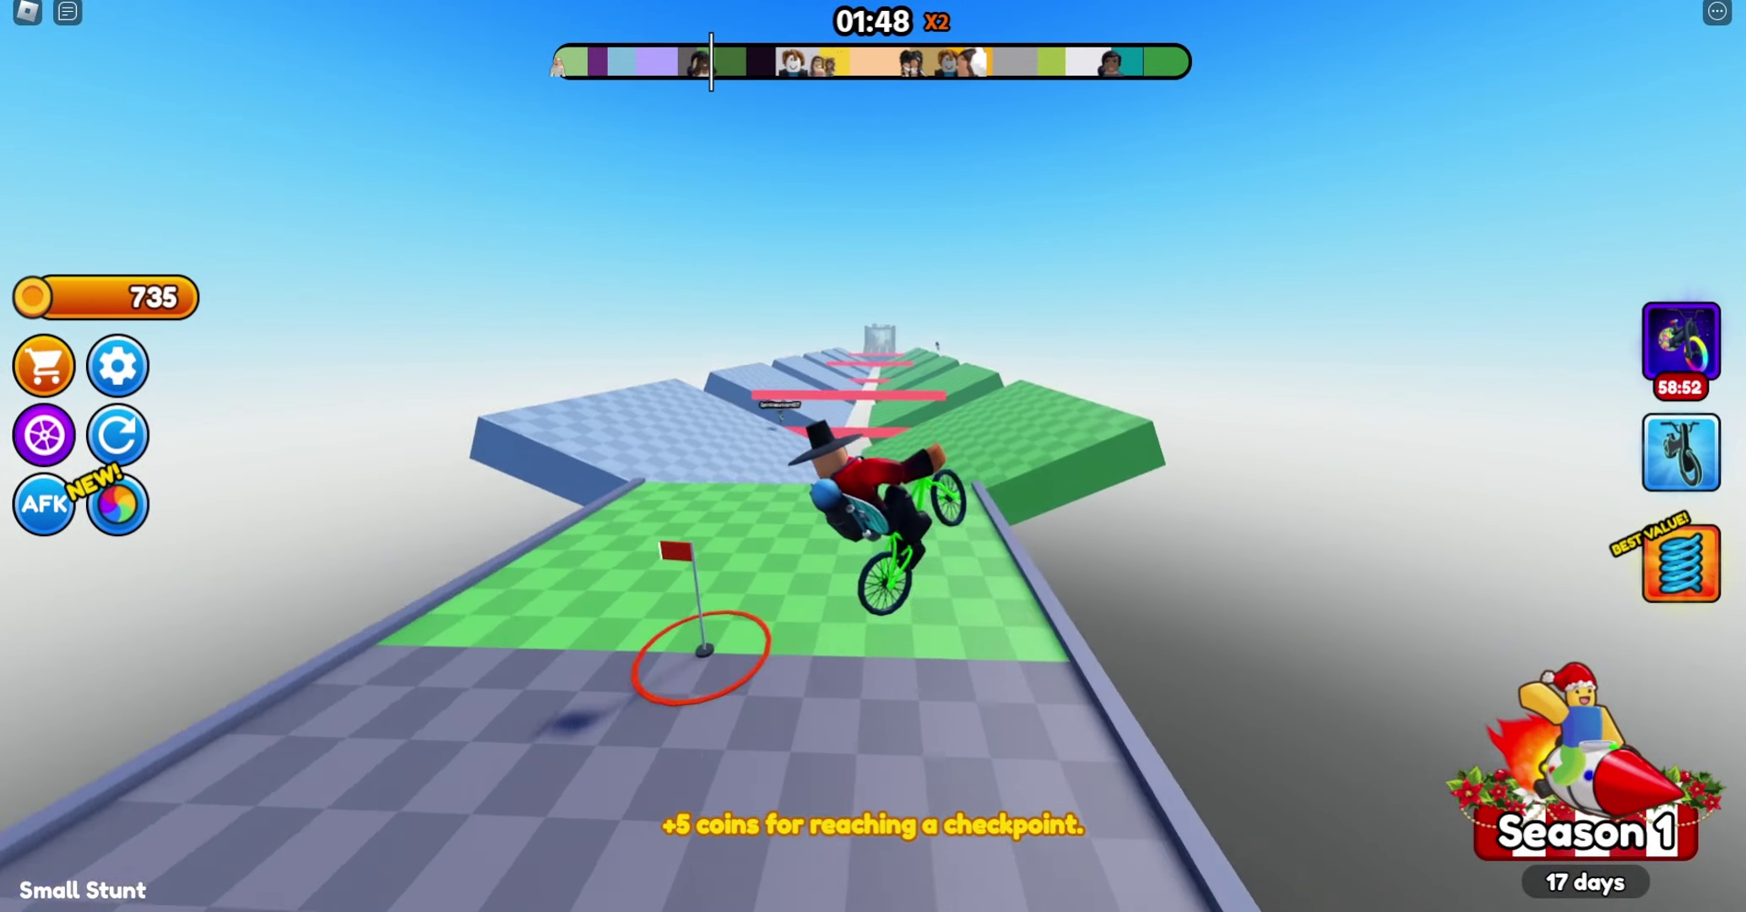
{"action": "key", "text": "w"}
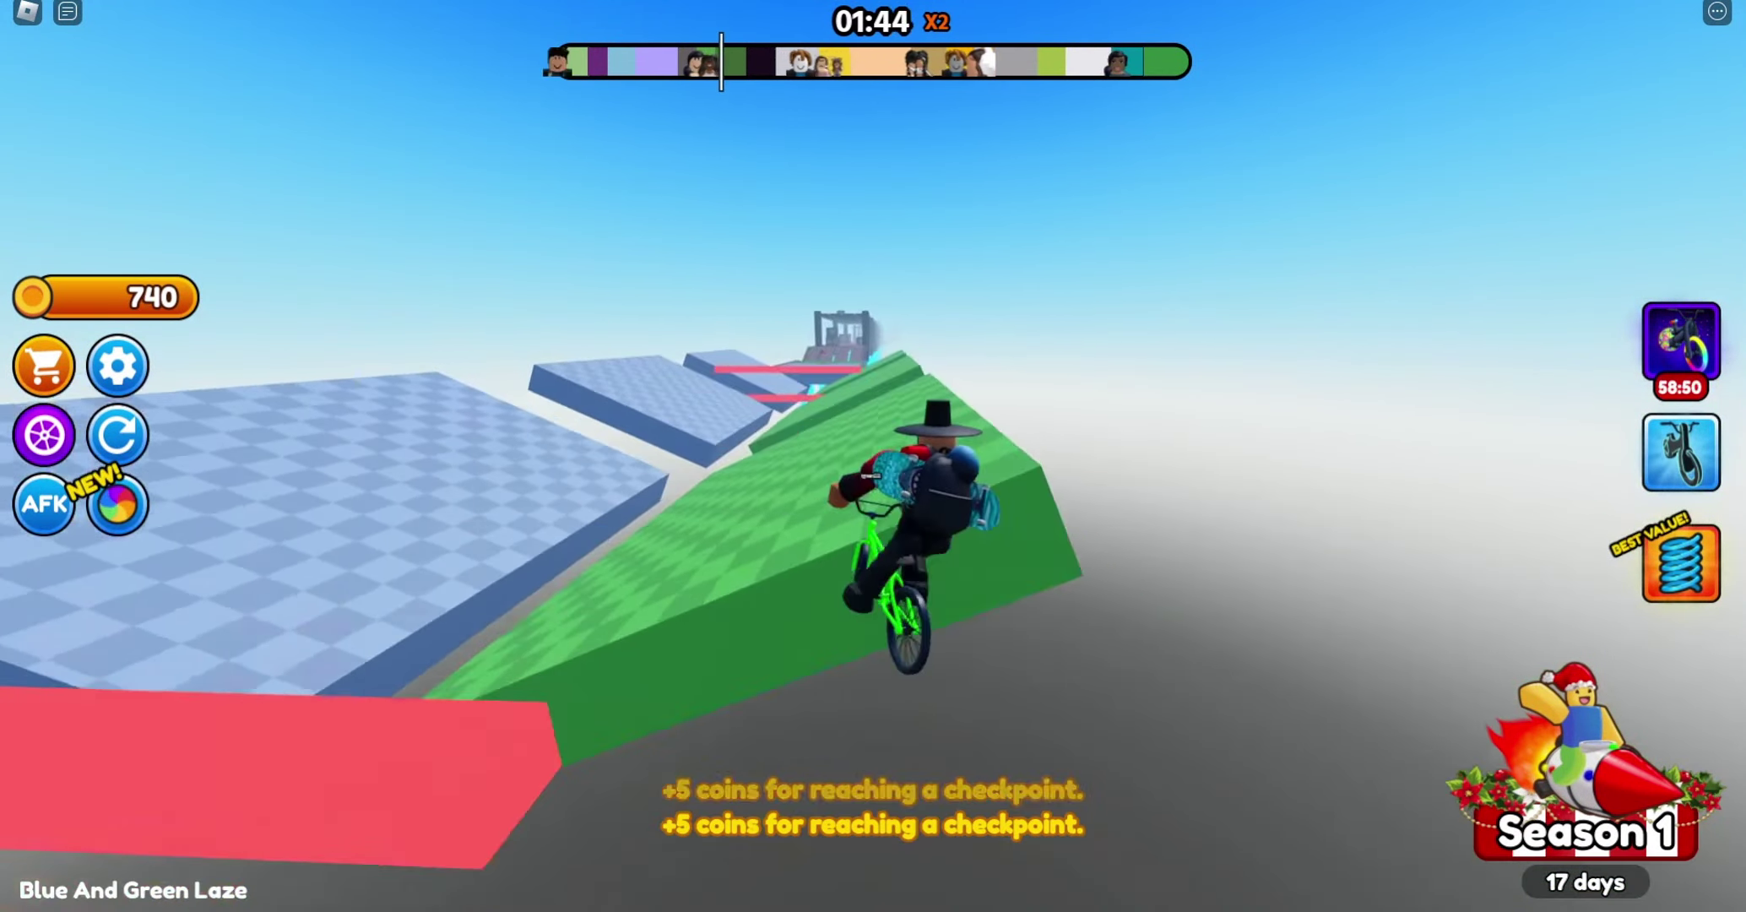
{"action": "key", "text": "w"}
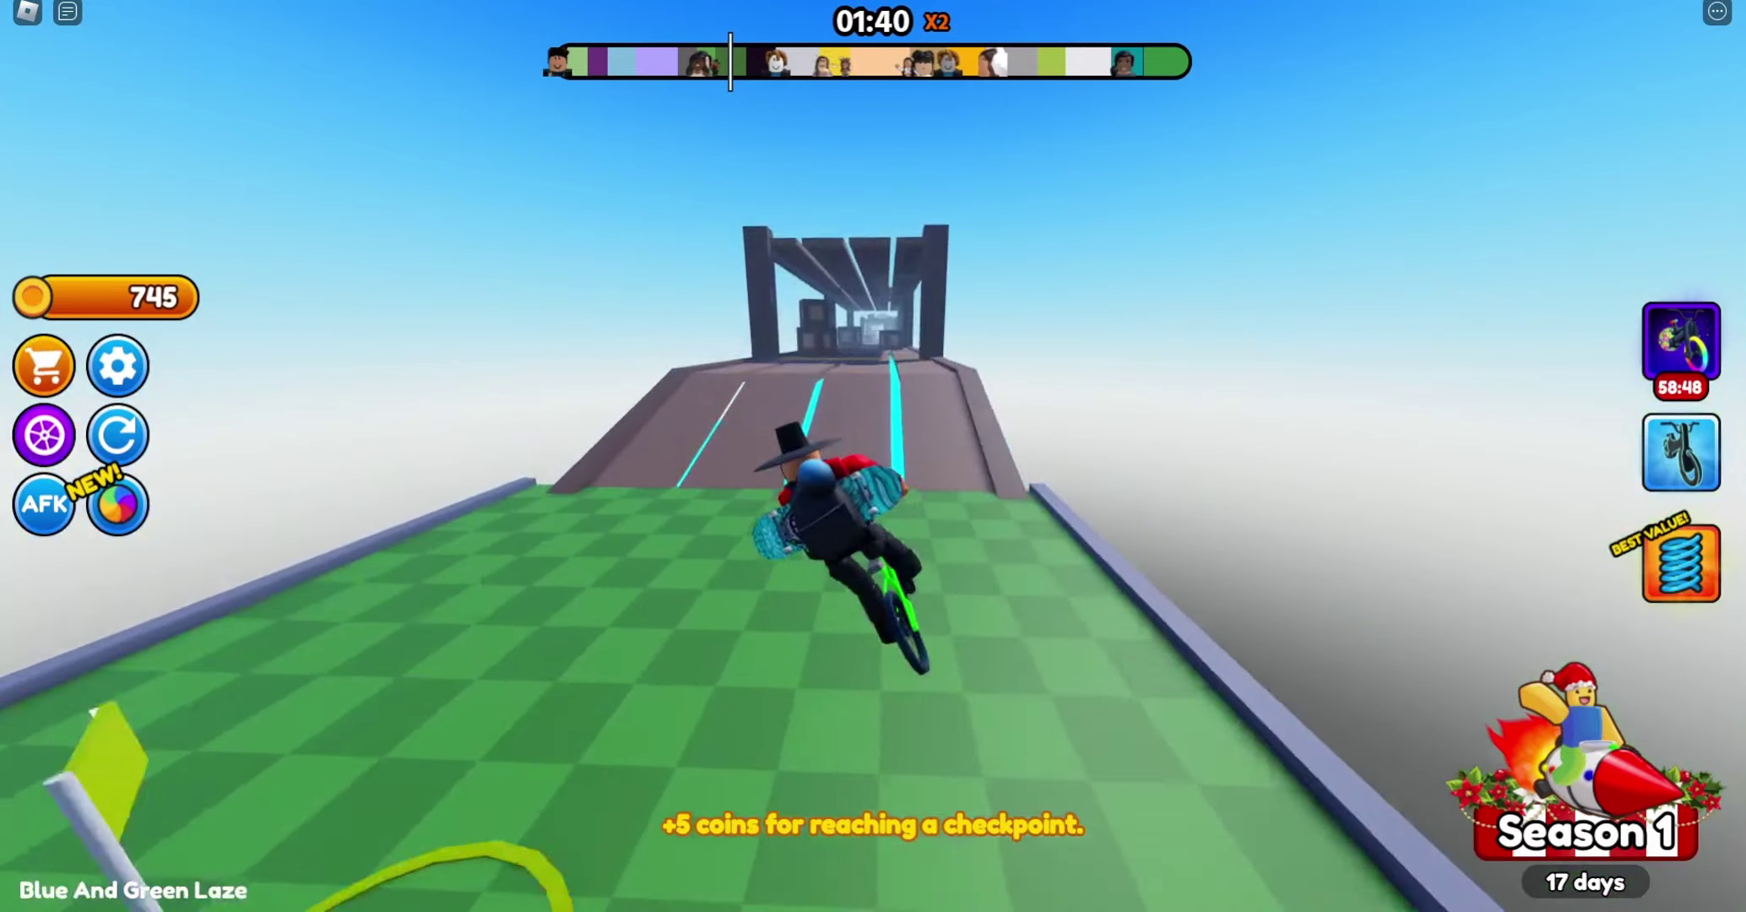
{"action": "key", "text": "w"}
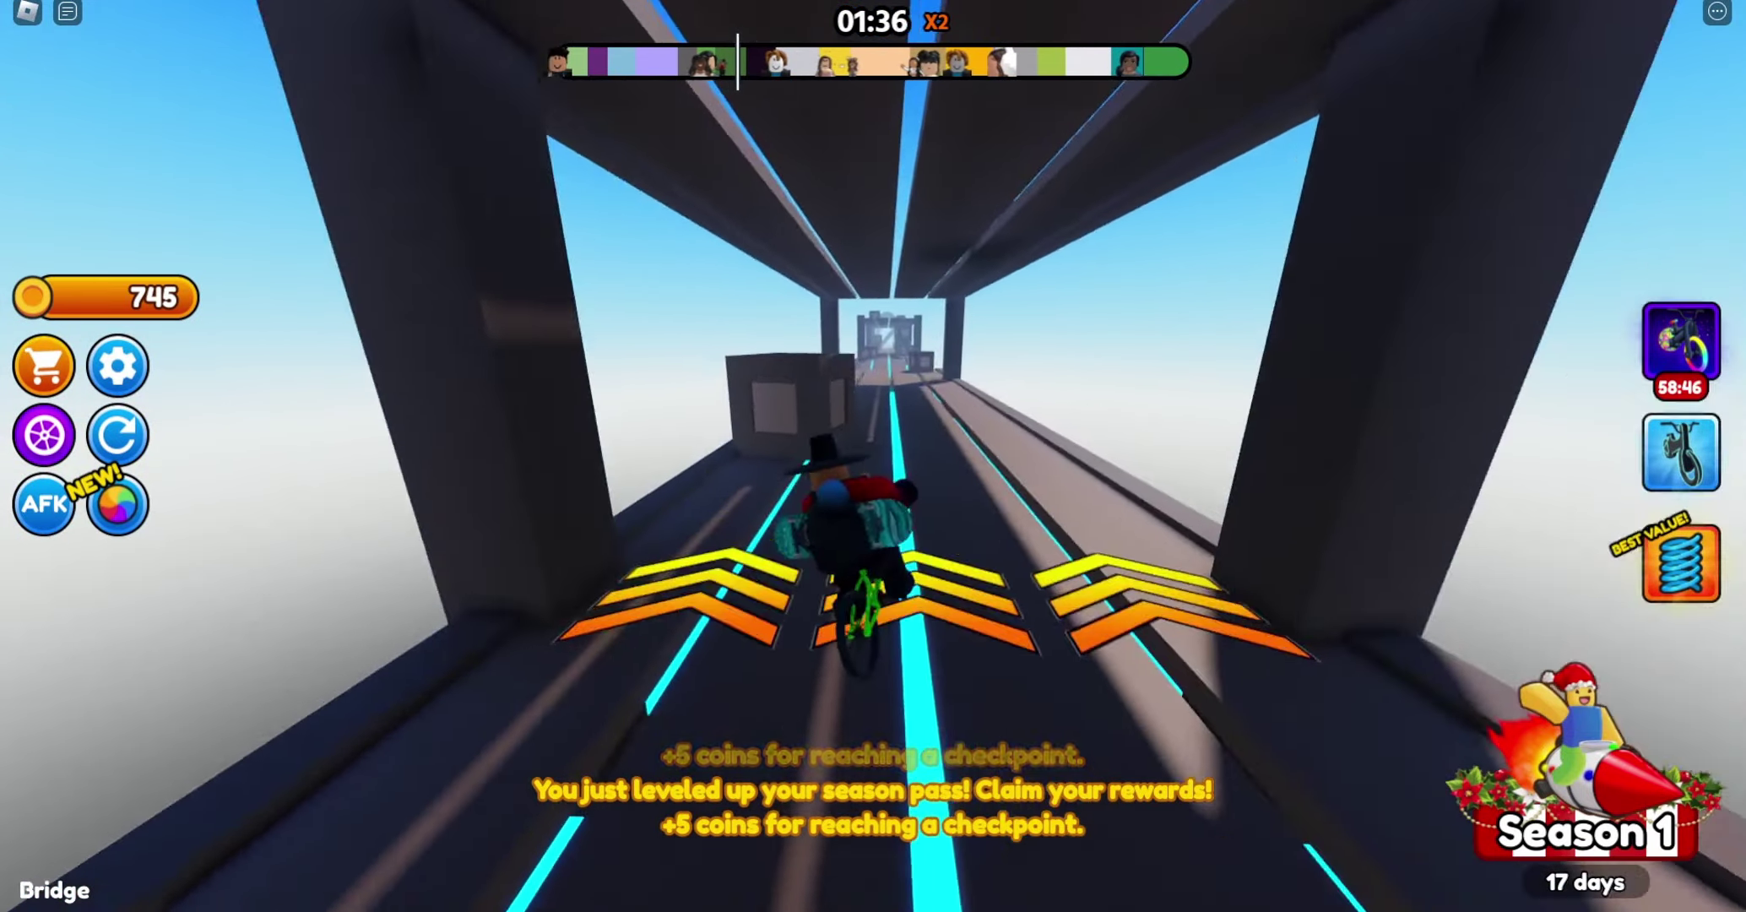
{"action": "key", "text": "w"}
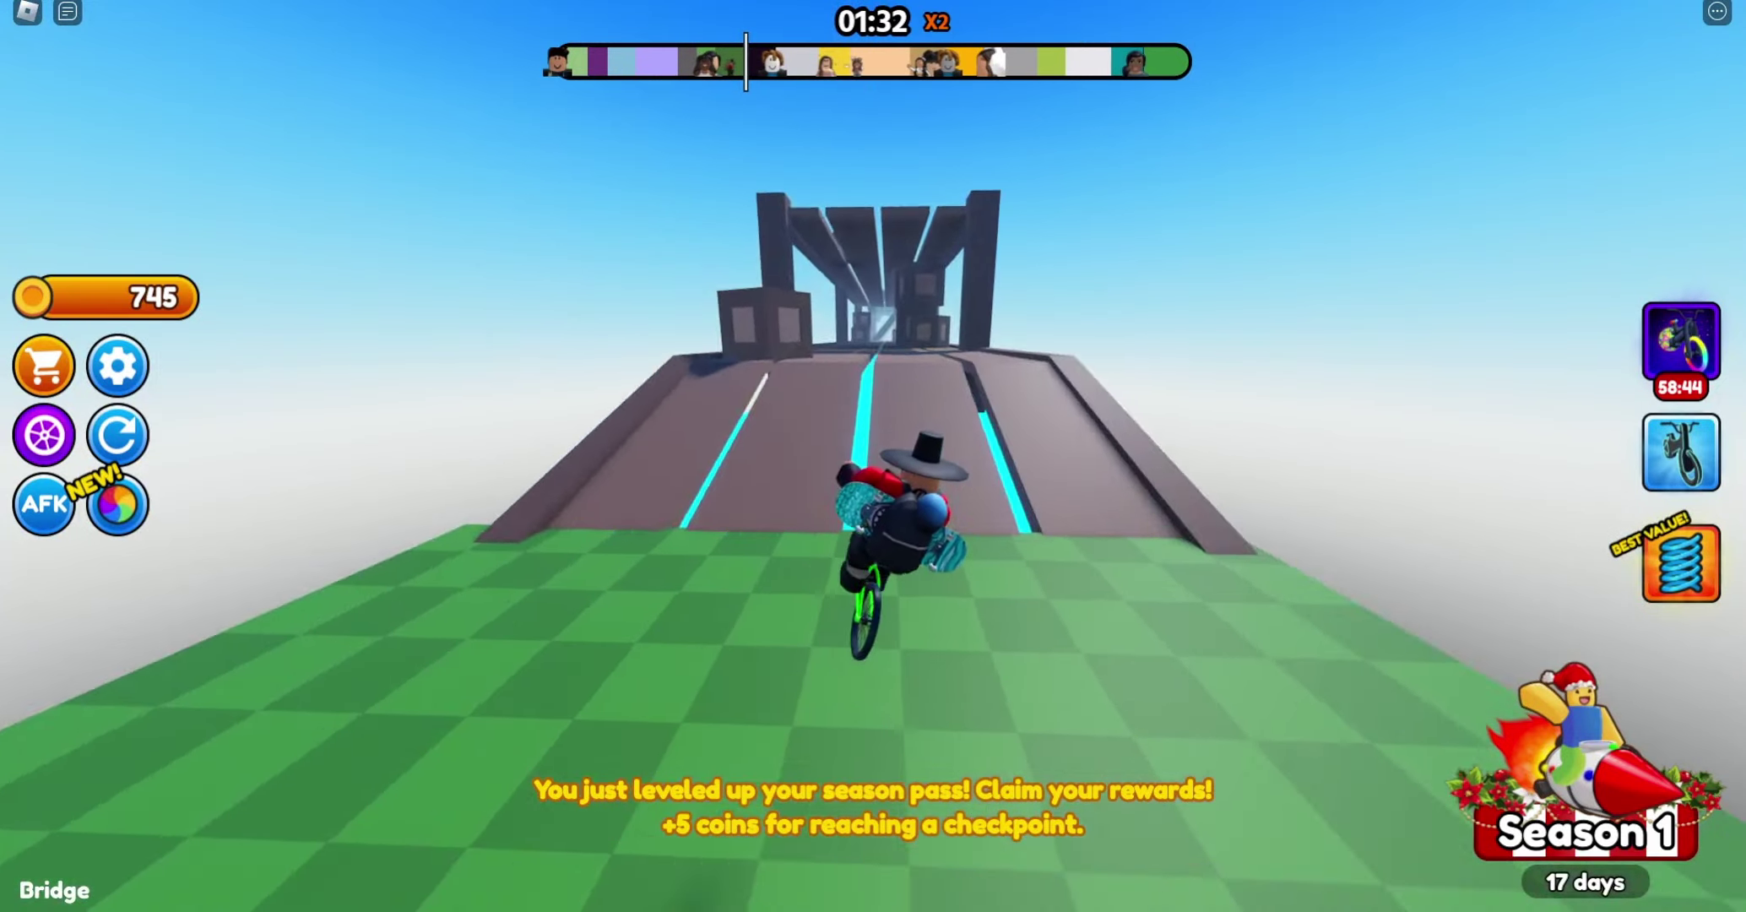
{"action": "key", "text": "w"}
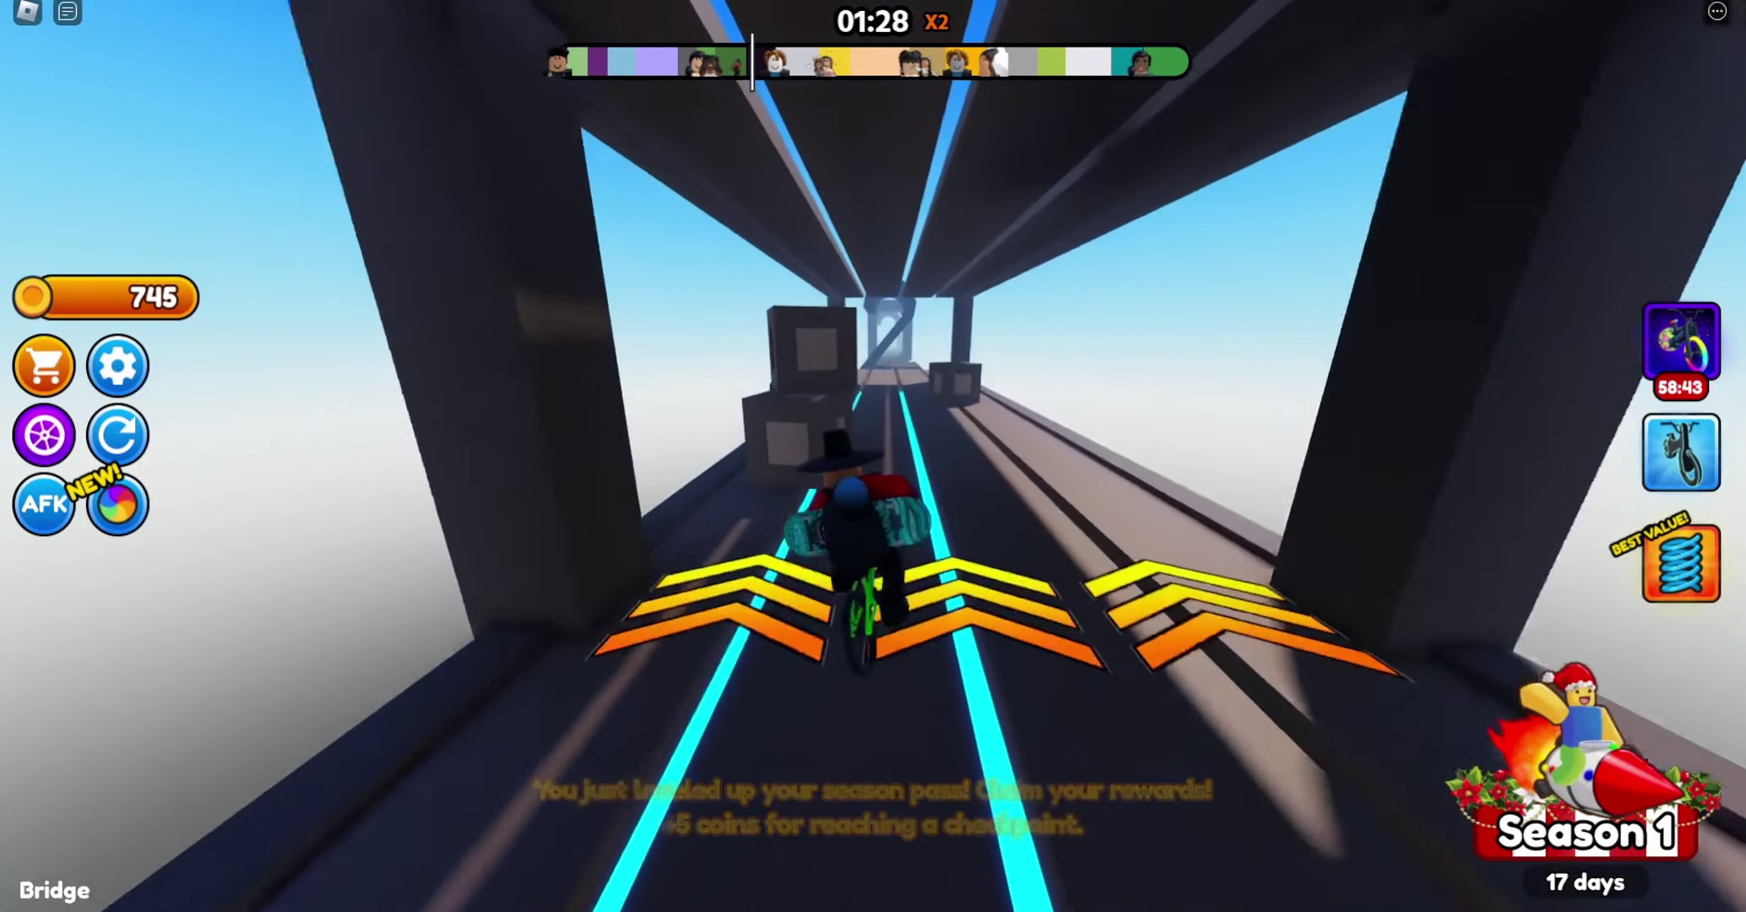
{"action": "key", "text": "w"}
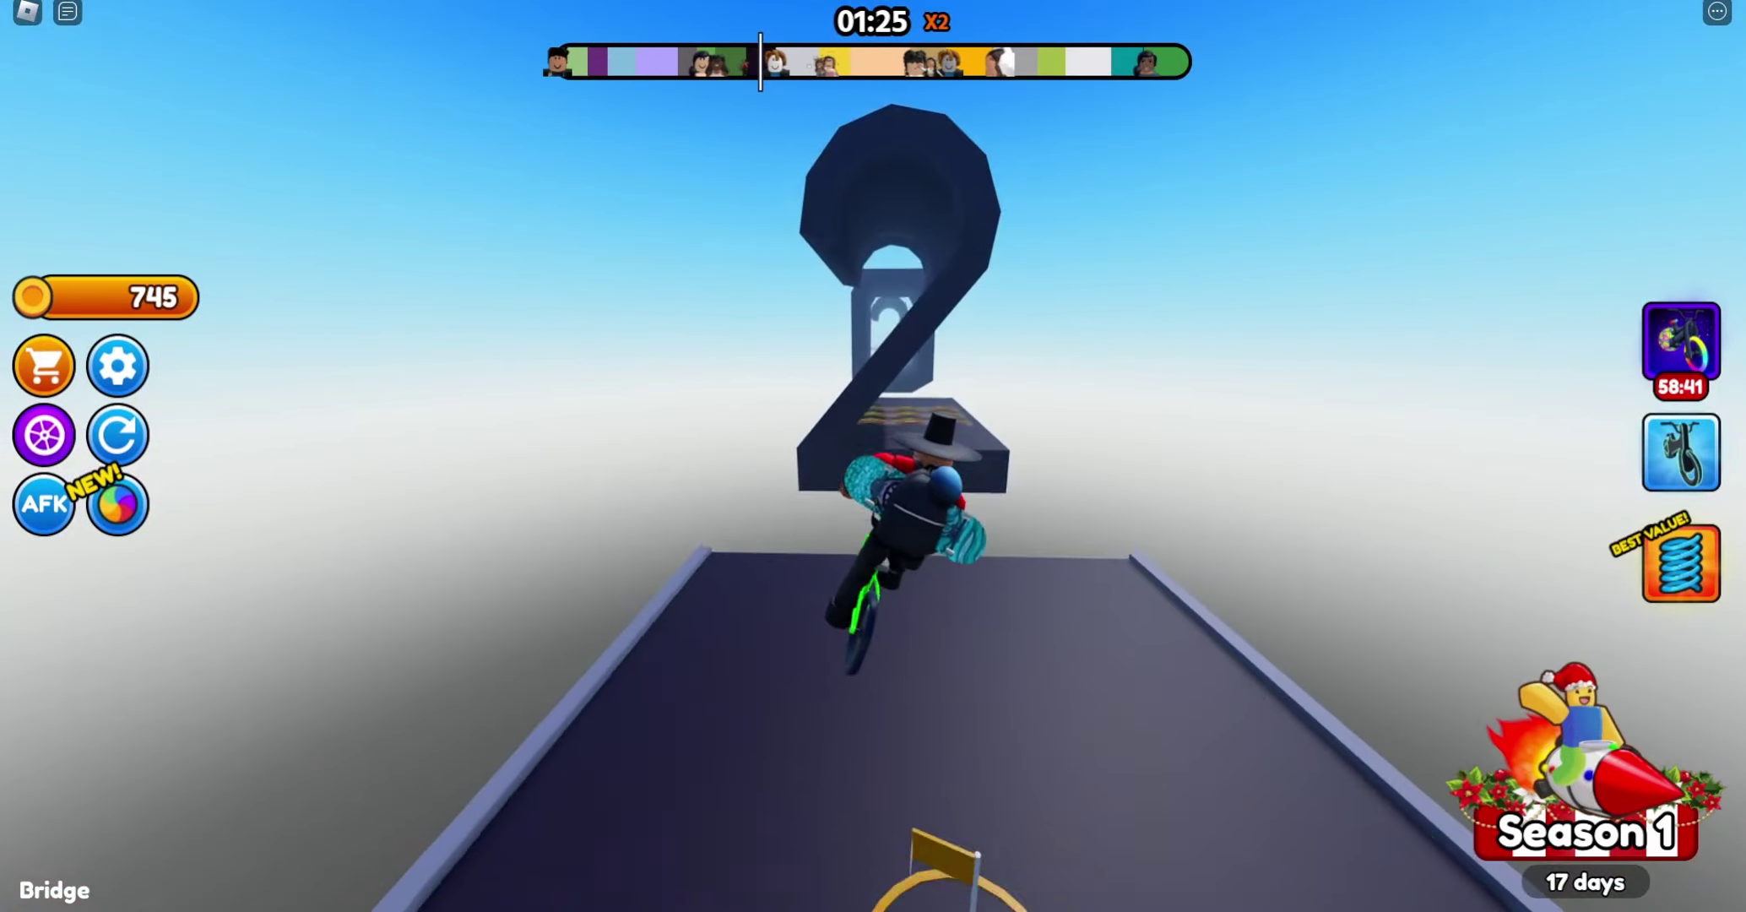
{"action": "key", "text": "w"}
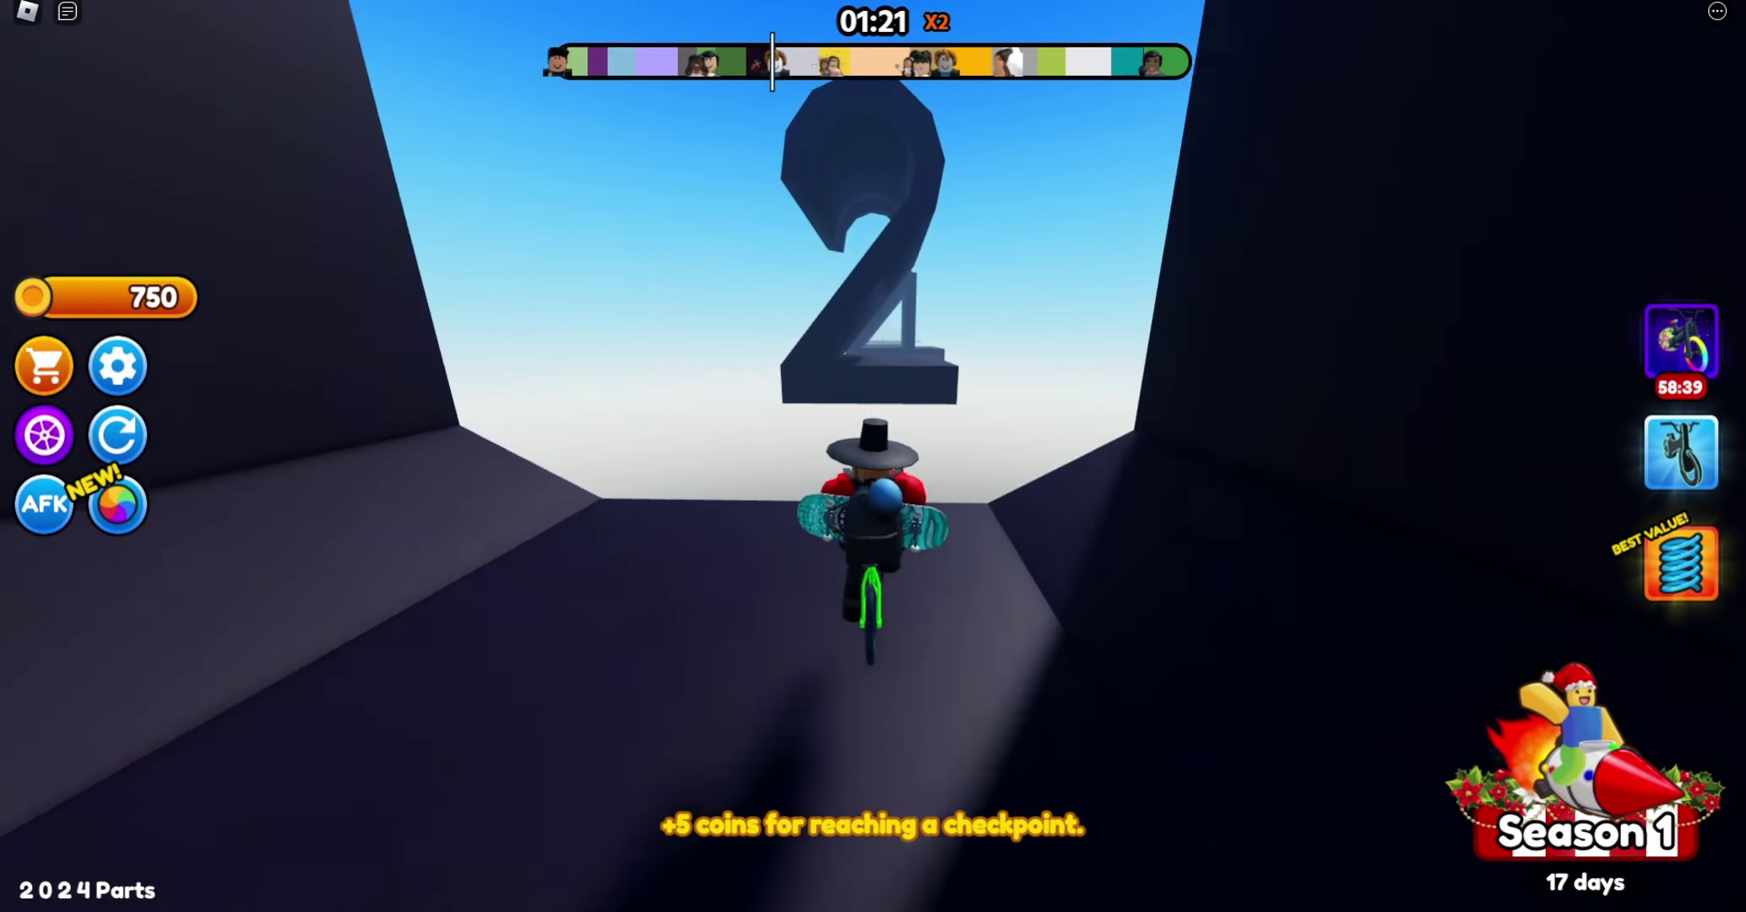
{"action": "key", "text": "w"}
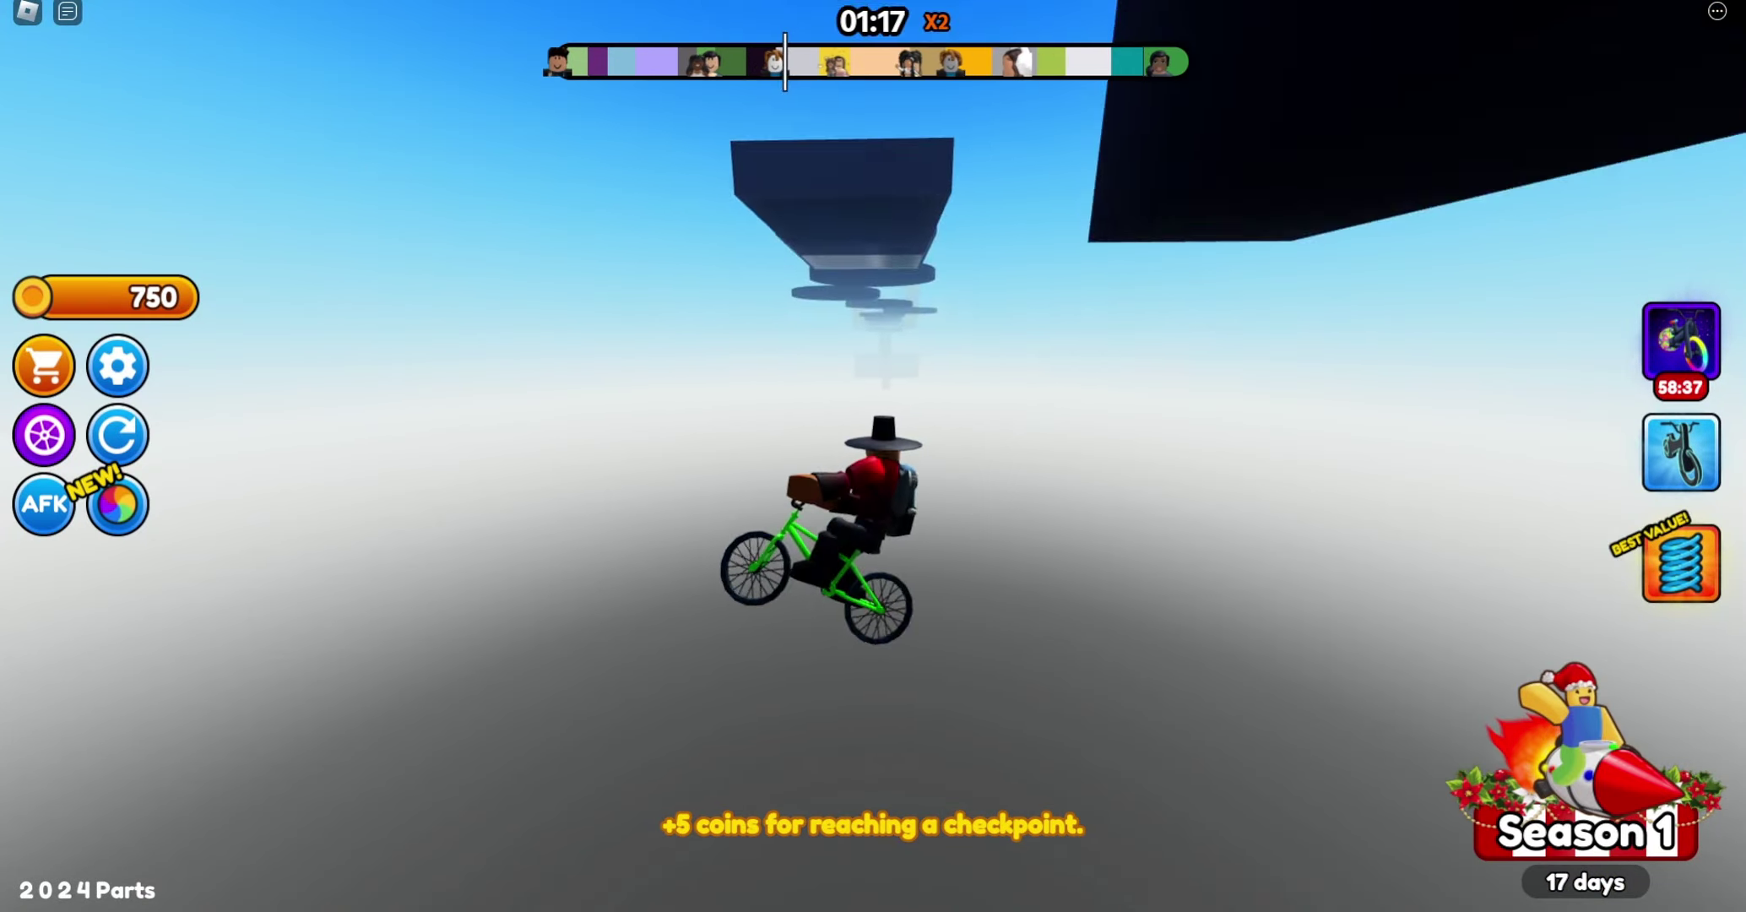
{"action": "key", "text": "w"}
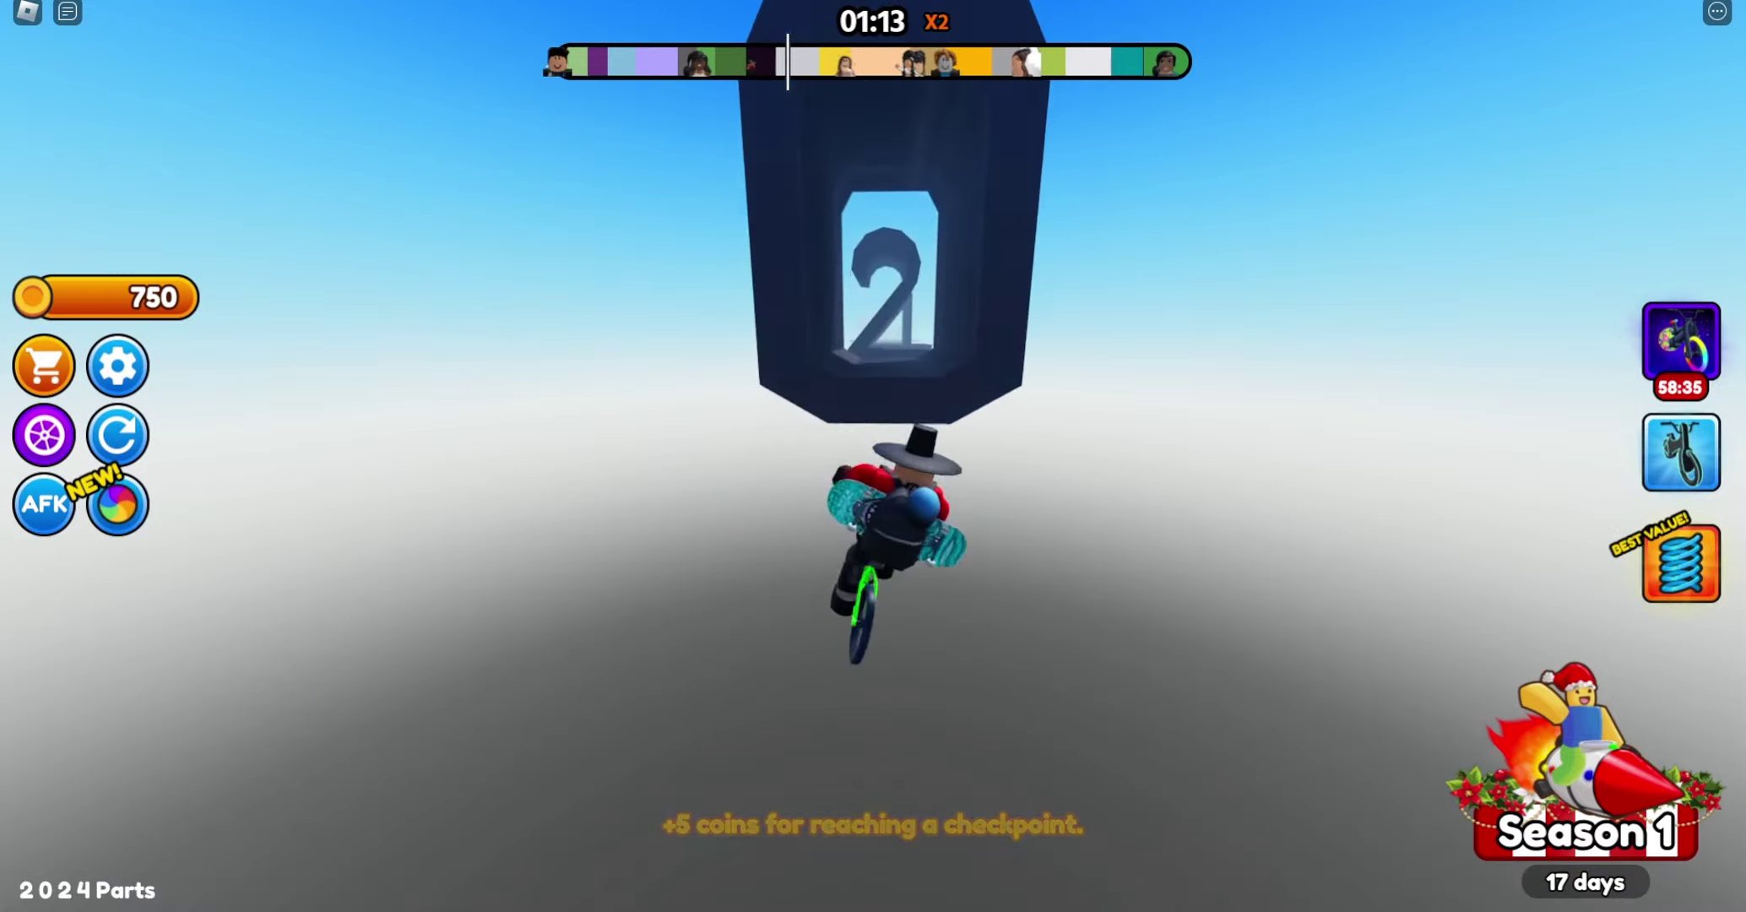
{"action": "key", "text": "w"}
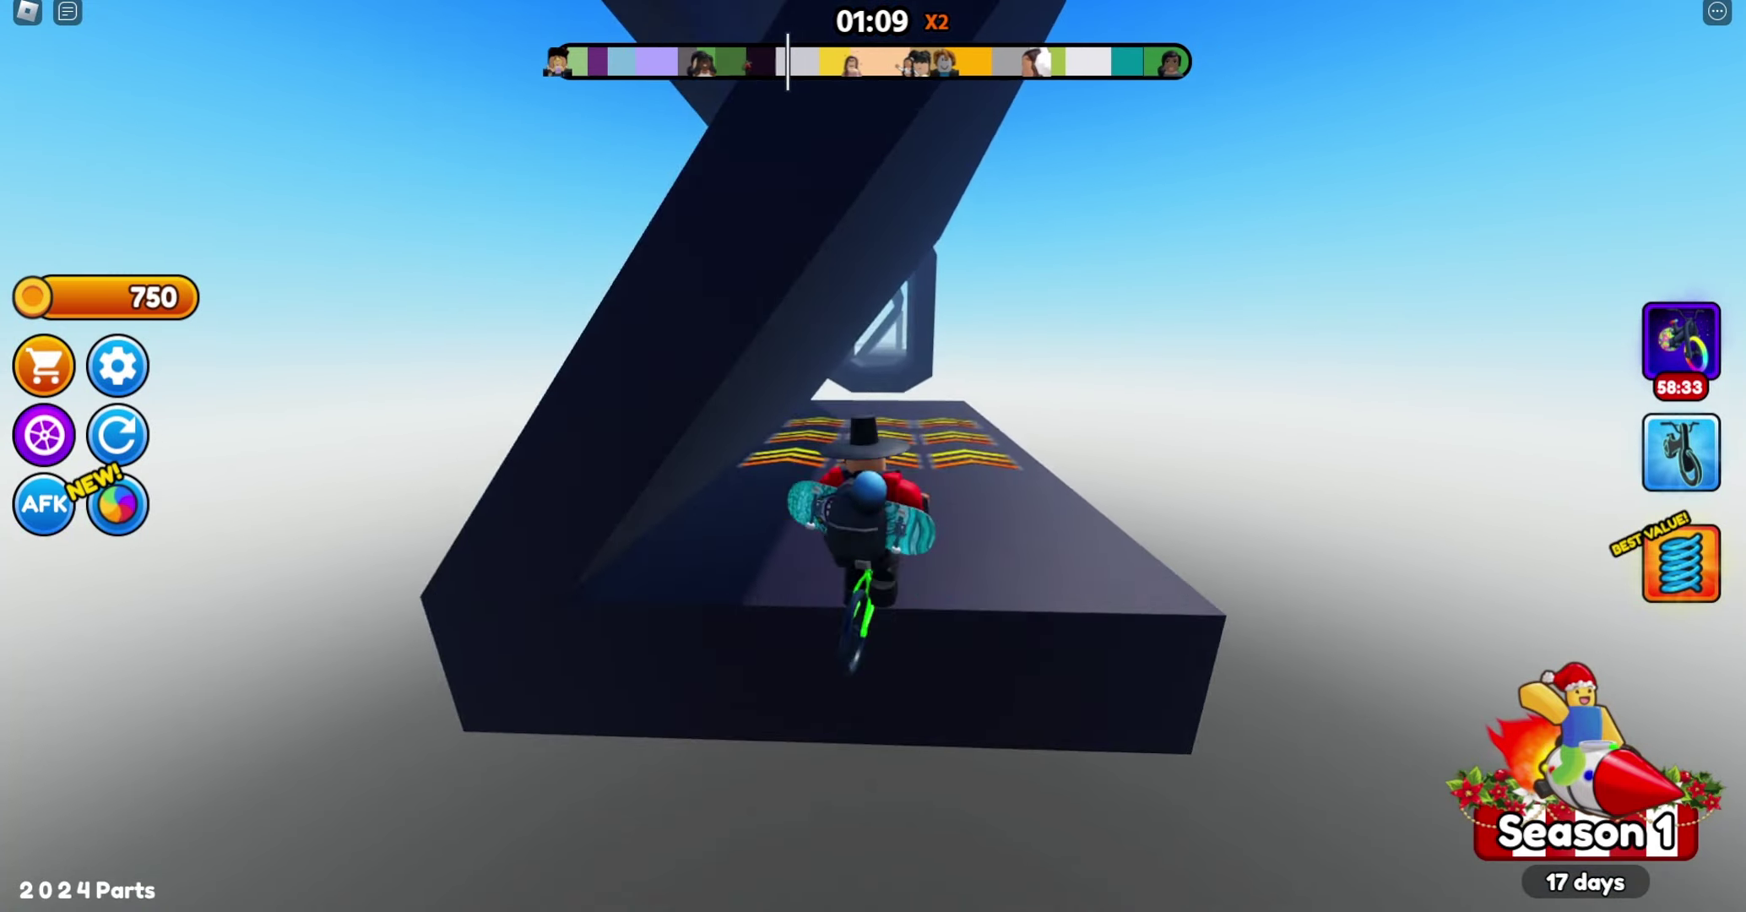
{"action": "key", "text": "w"}
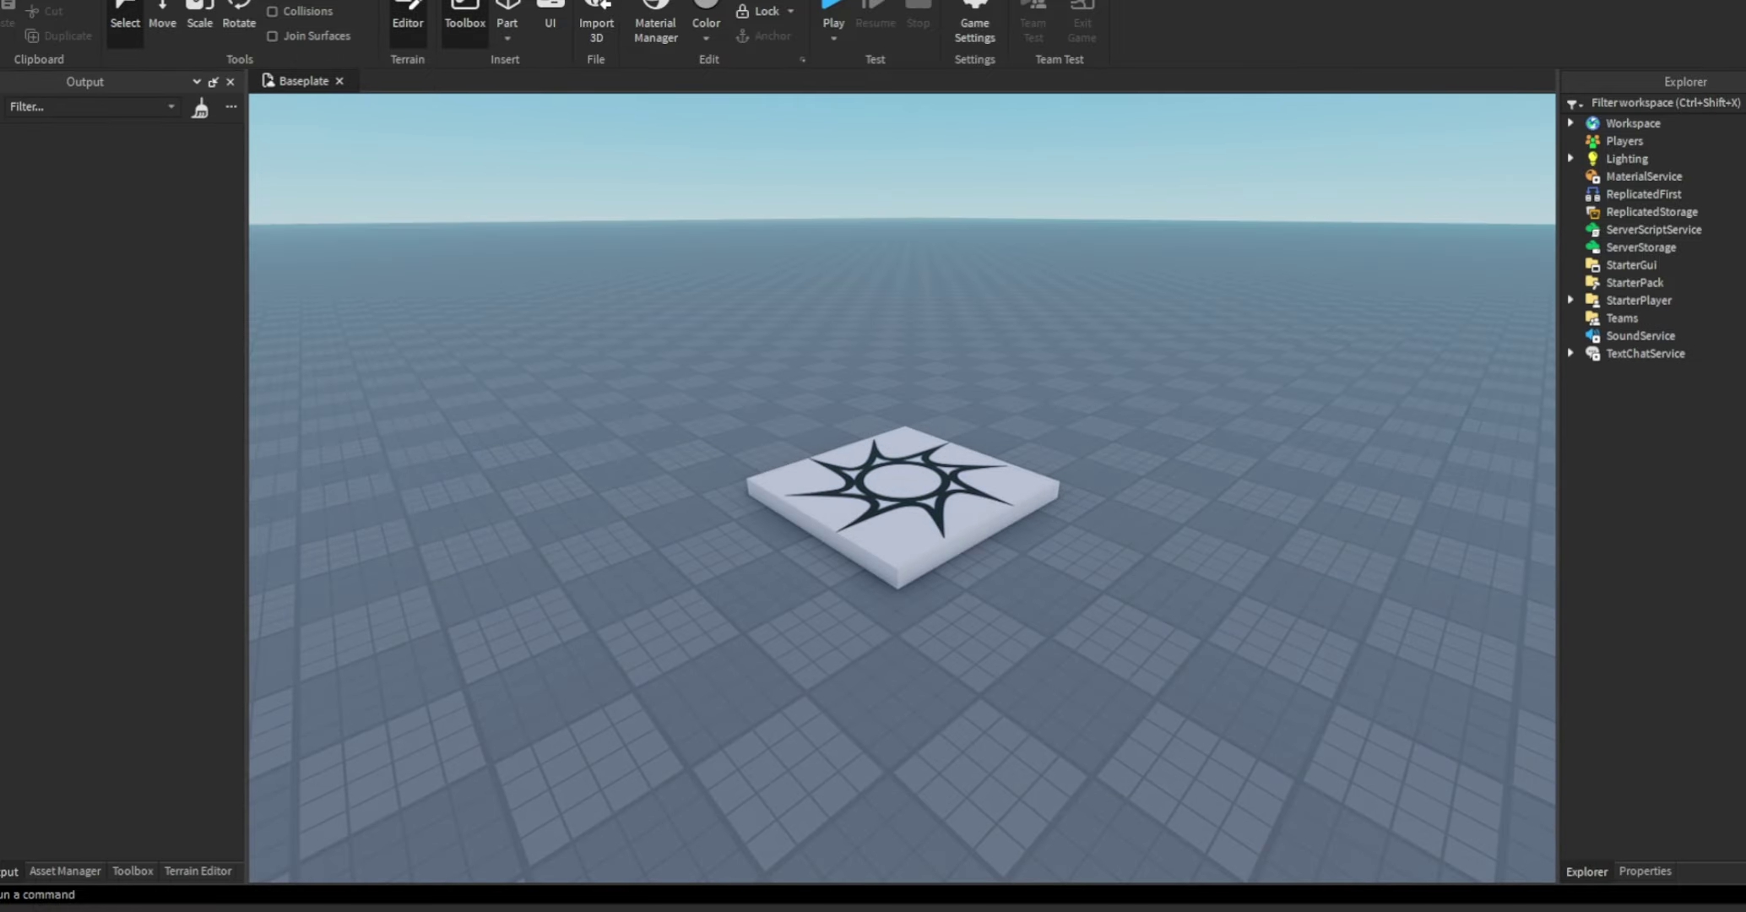
{"action": "key", "text": "s"}
{"action": "key", "text": "a"}
{"action": "key", "text": "d"}
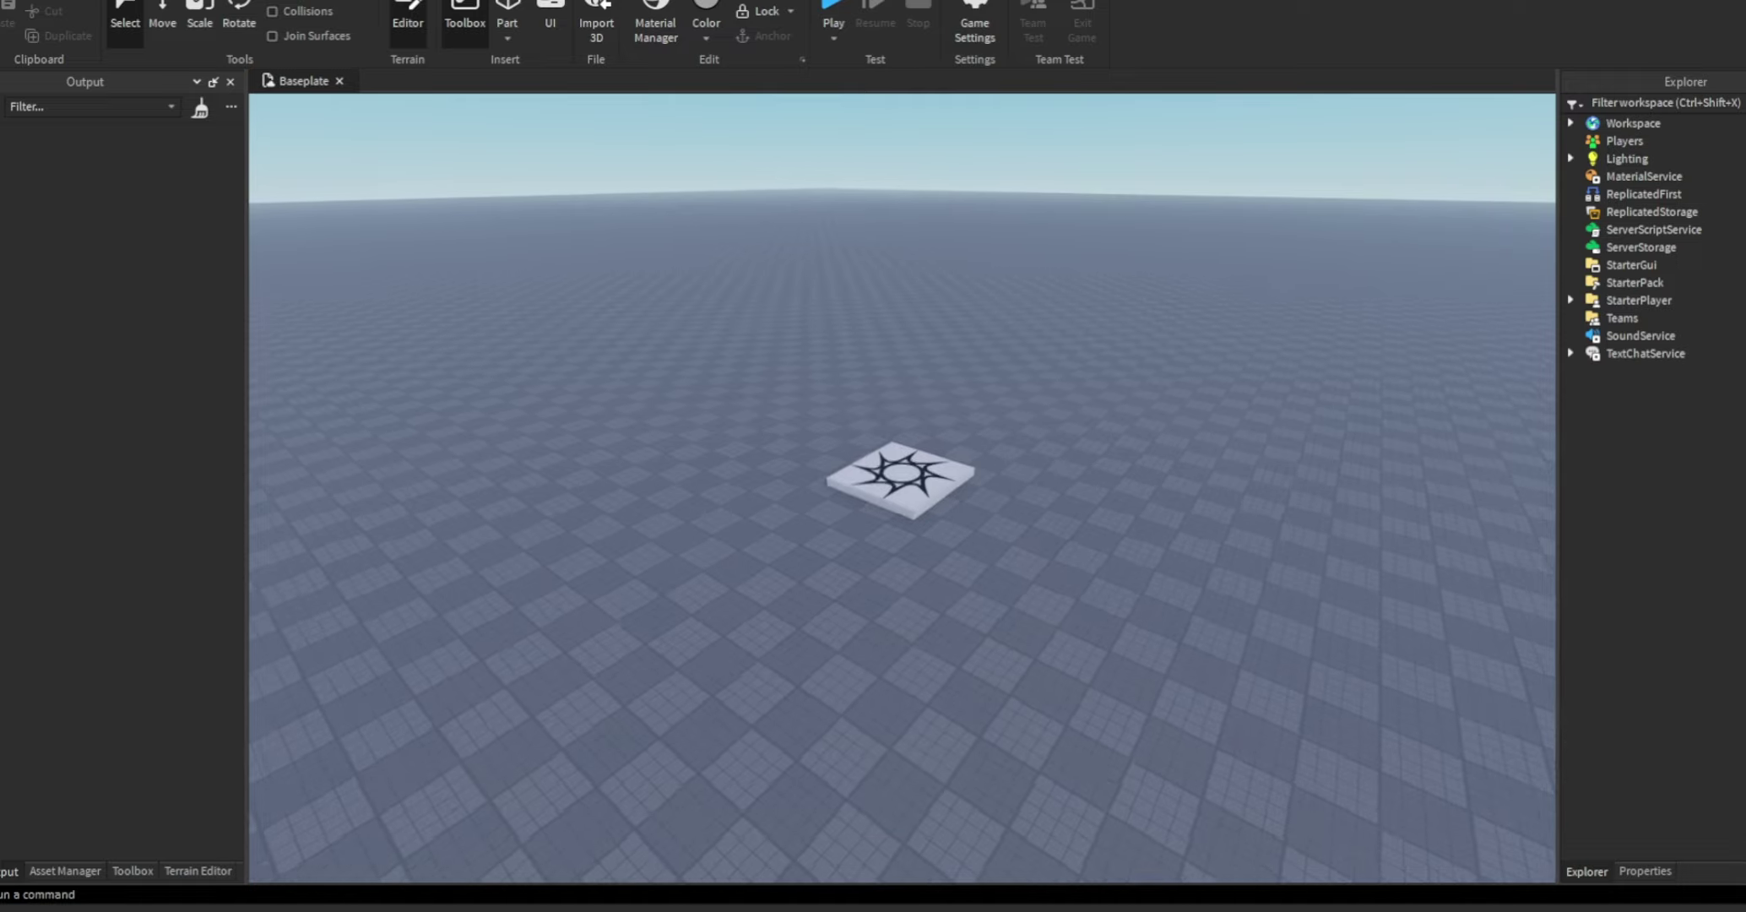
{"action": "key", "text": "w"}
{"action": "right_click_drag", "start_coordinate": [901, 488], "coordinate": [802, 372]}
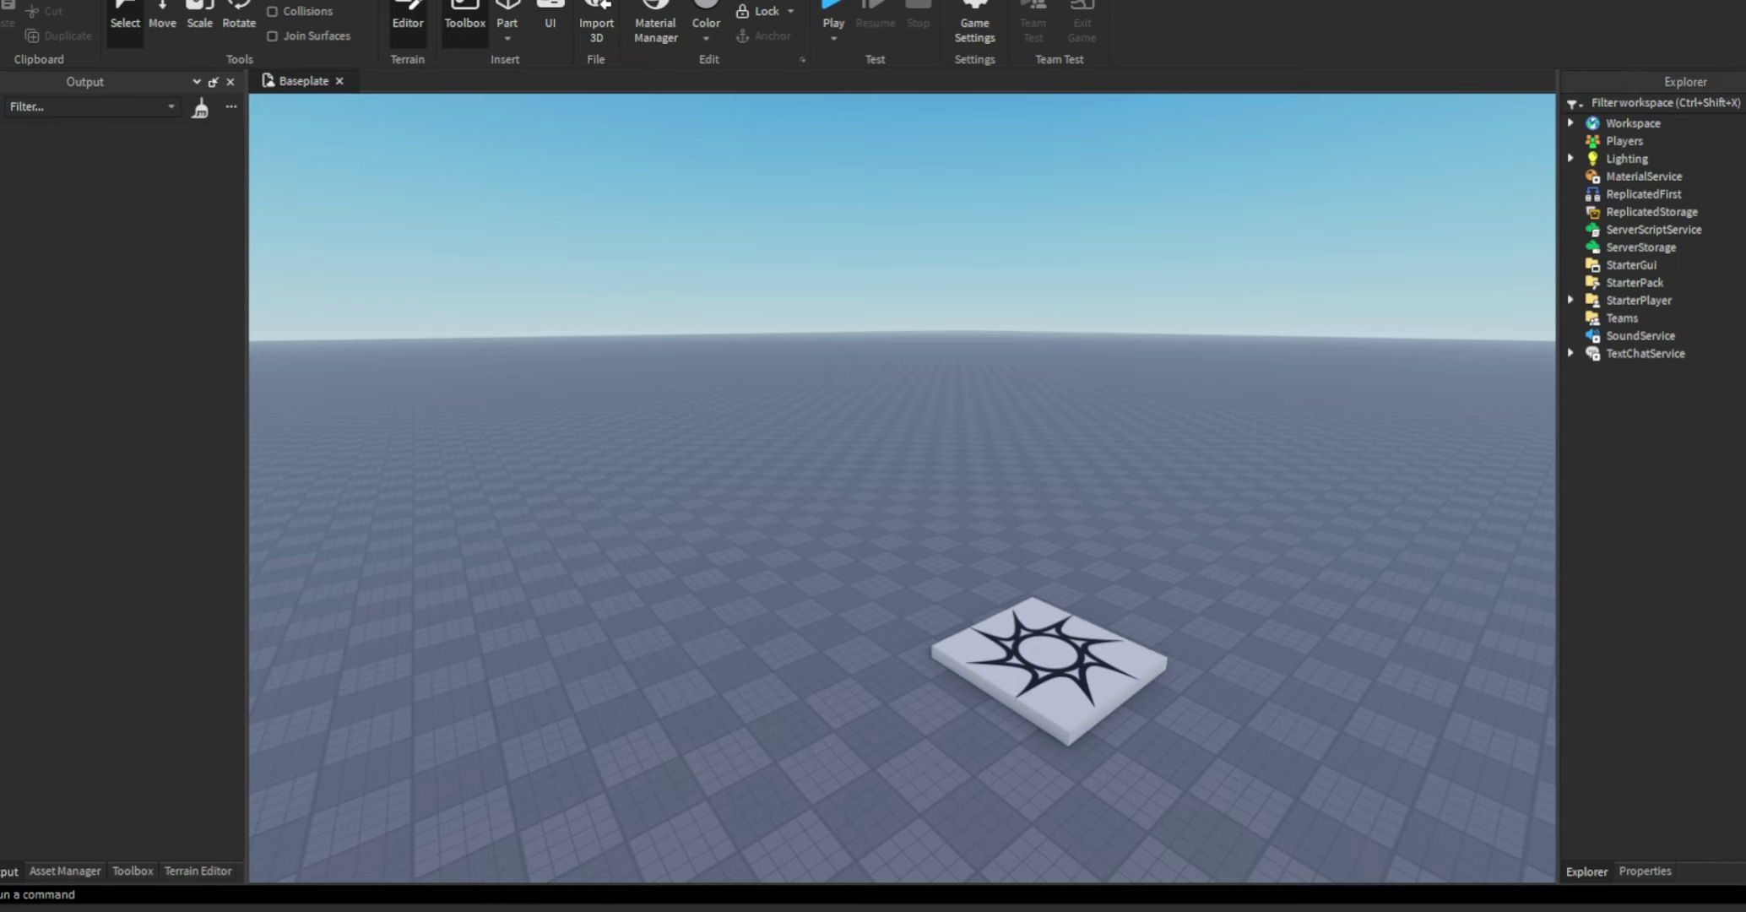
Open the Load Character plugin from the installed plugins to prepare spawning an avatar in the Baseplate place
{"action": "left_click", "coordinate": [500, 0]}
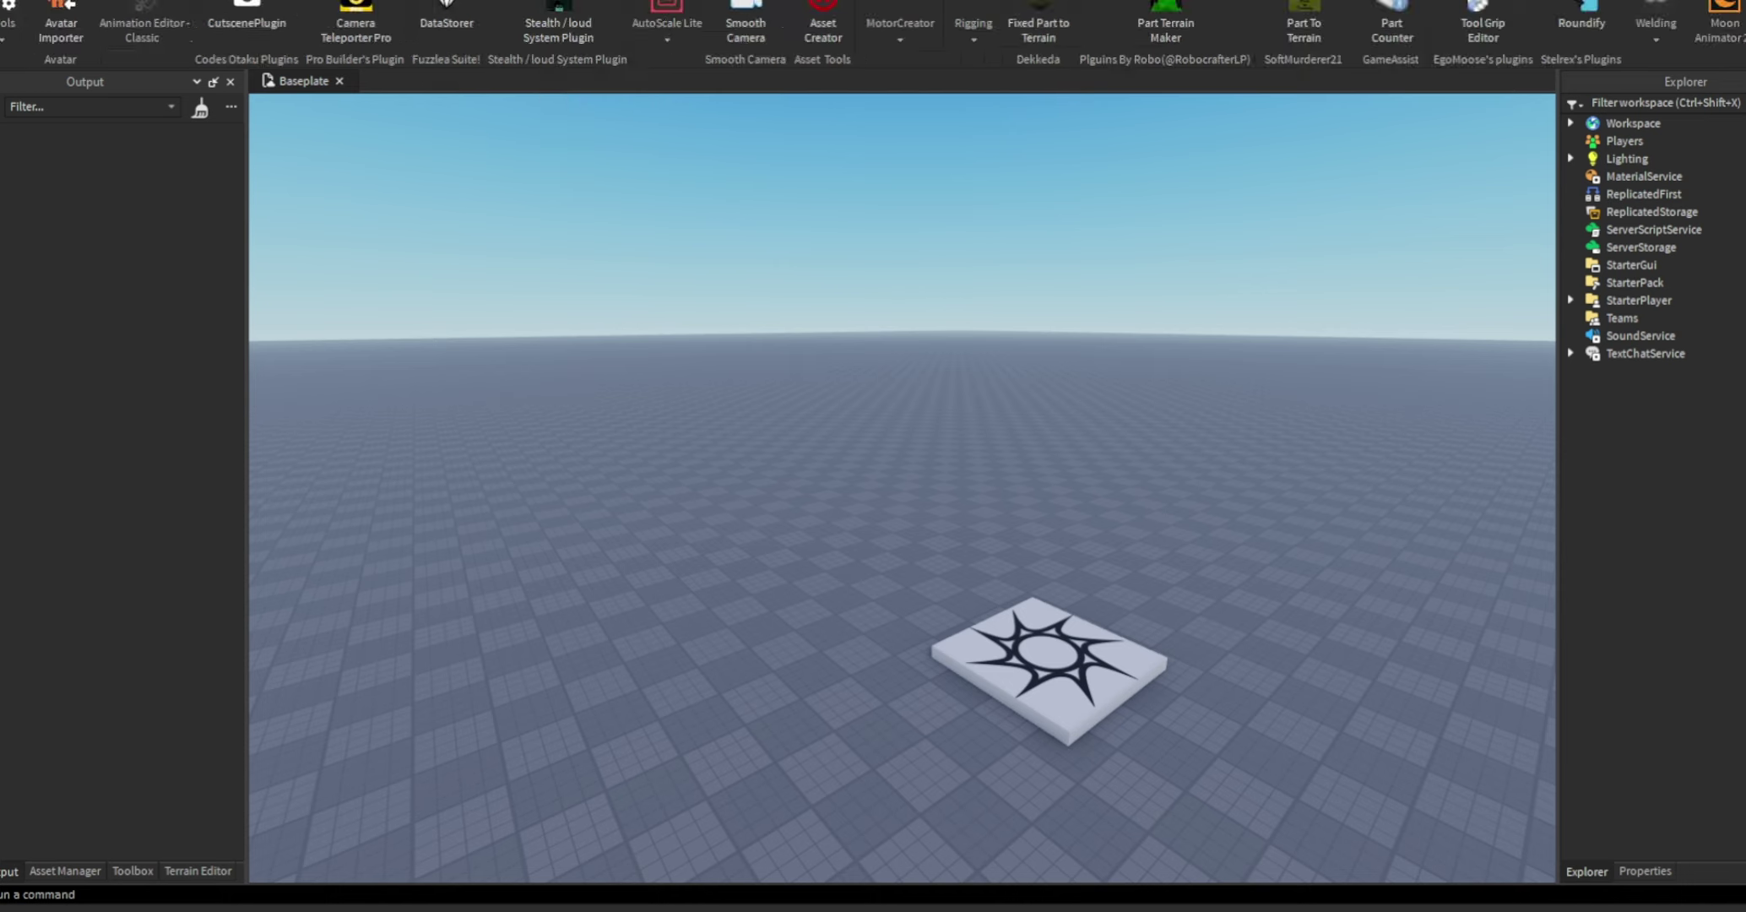
{"action": "left_click", "coordinate": [272, 1]}
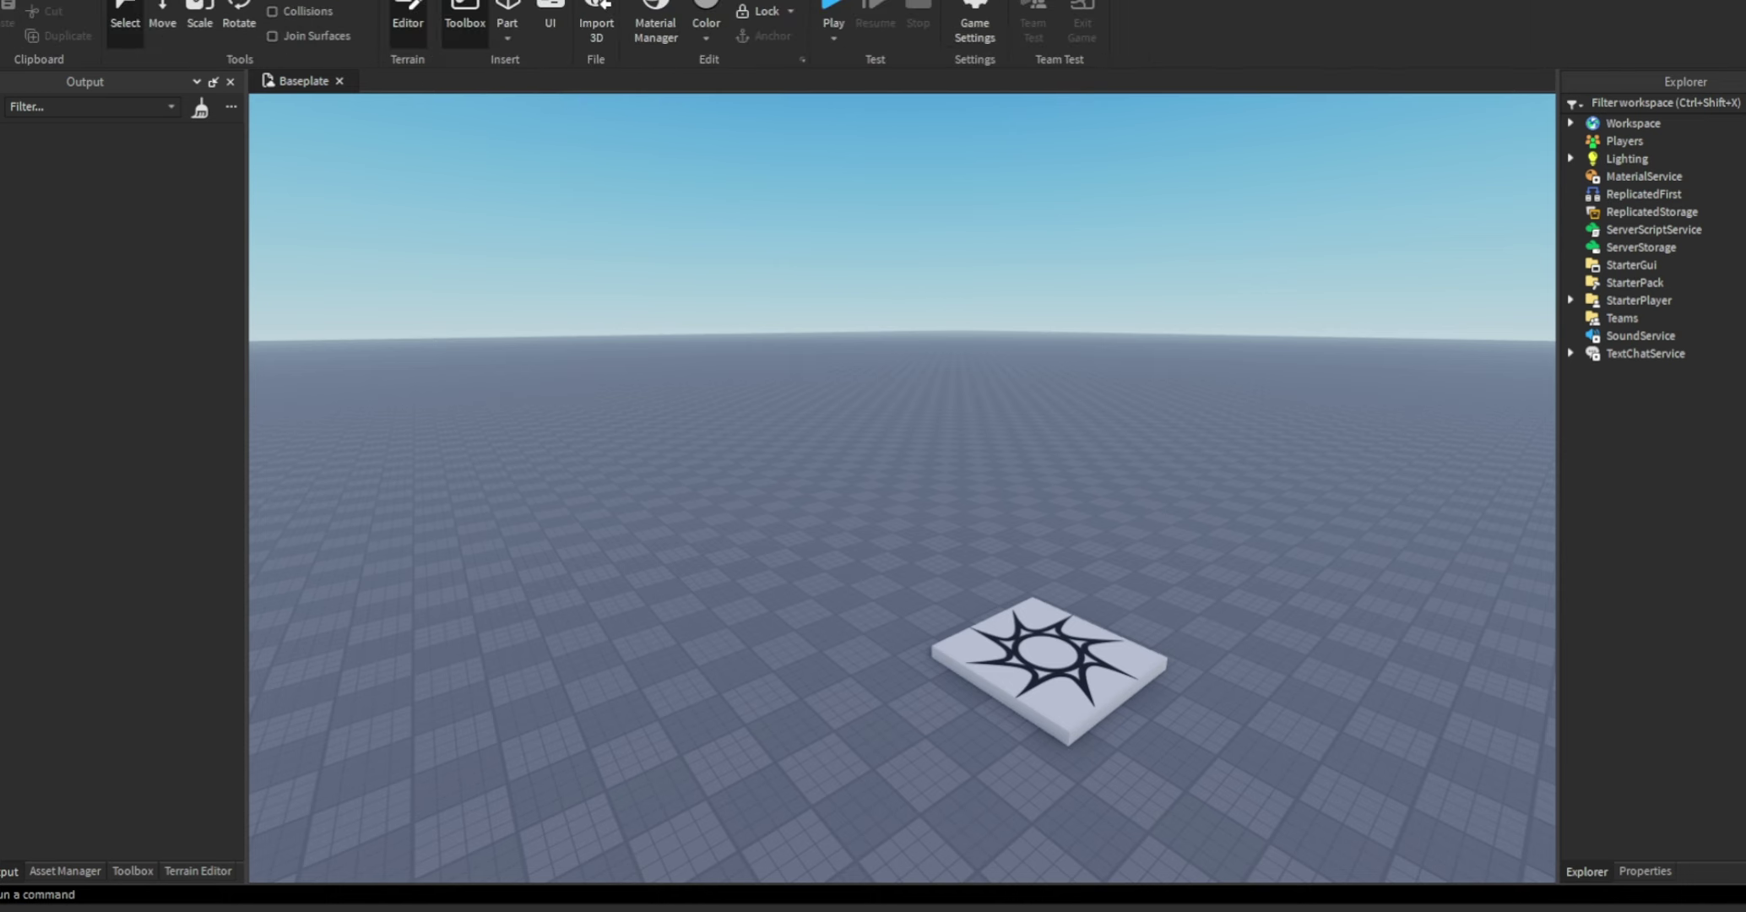
{"action": "left_click", "coordinate": [500, 1]}
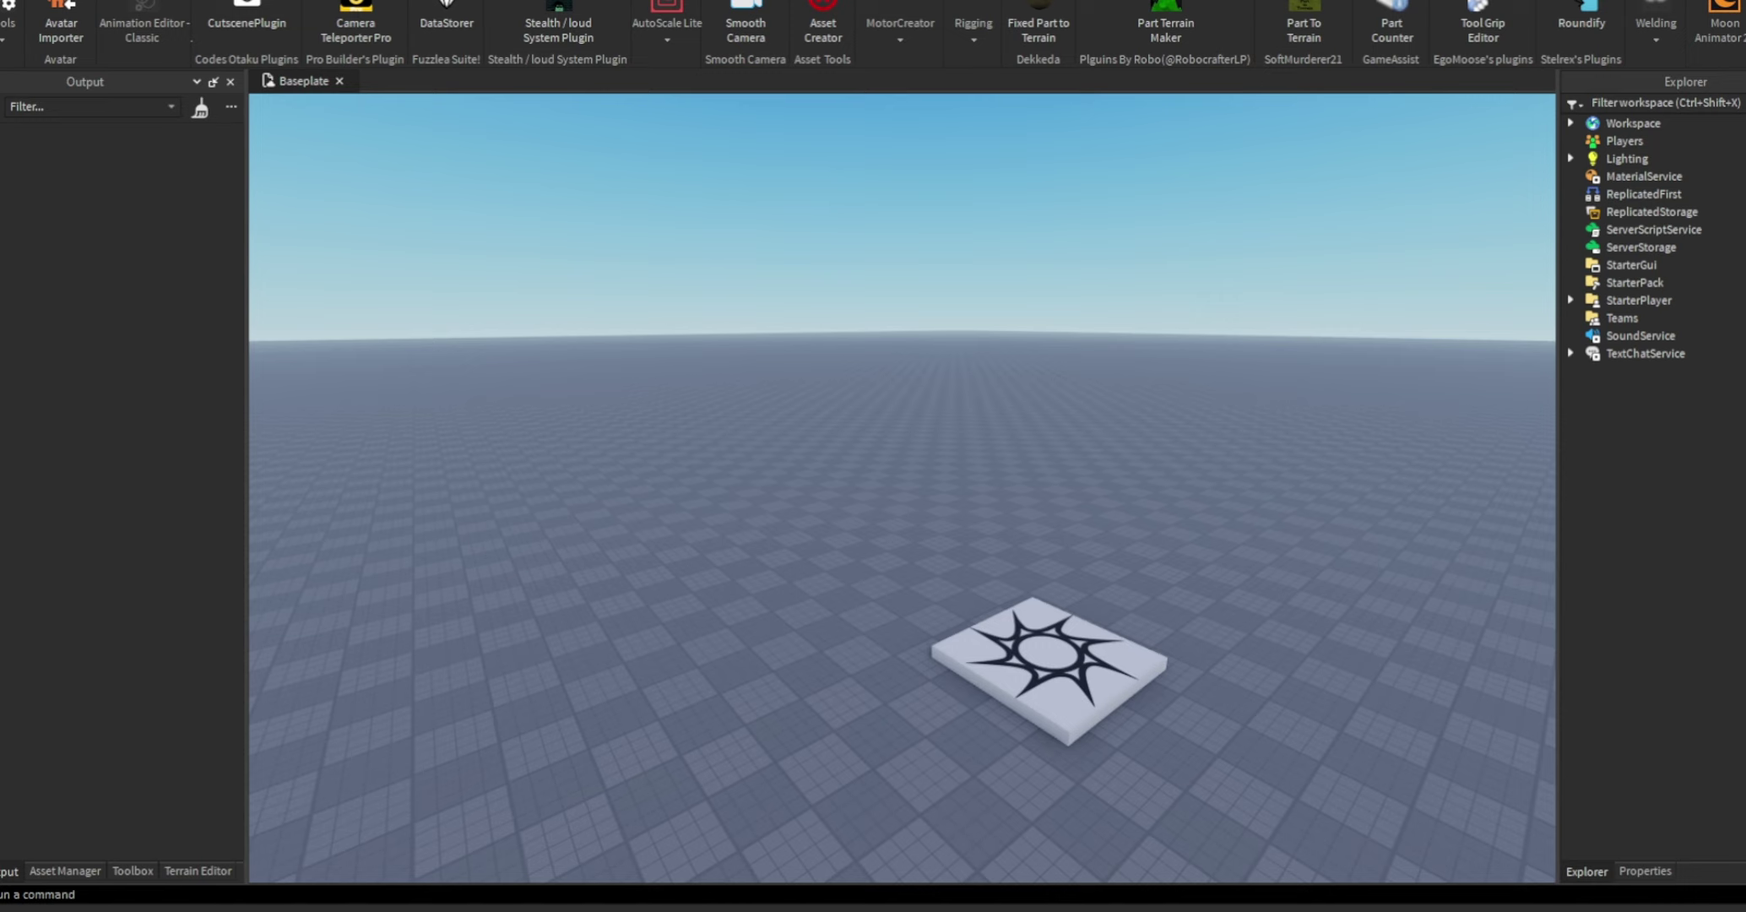
{"action": "scroll", "coordinate": [1047, 34], "scroll_direction": "down", "scroll_amount": 4}
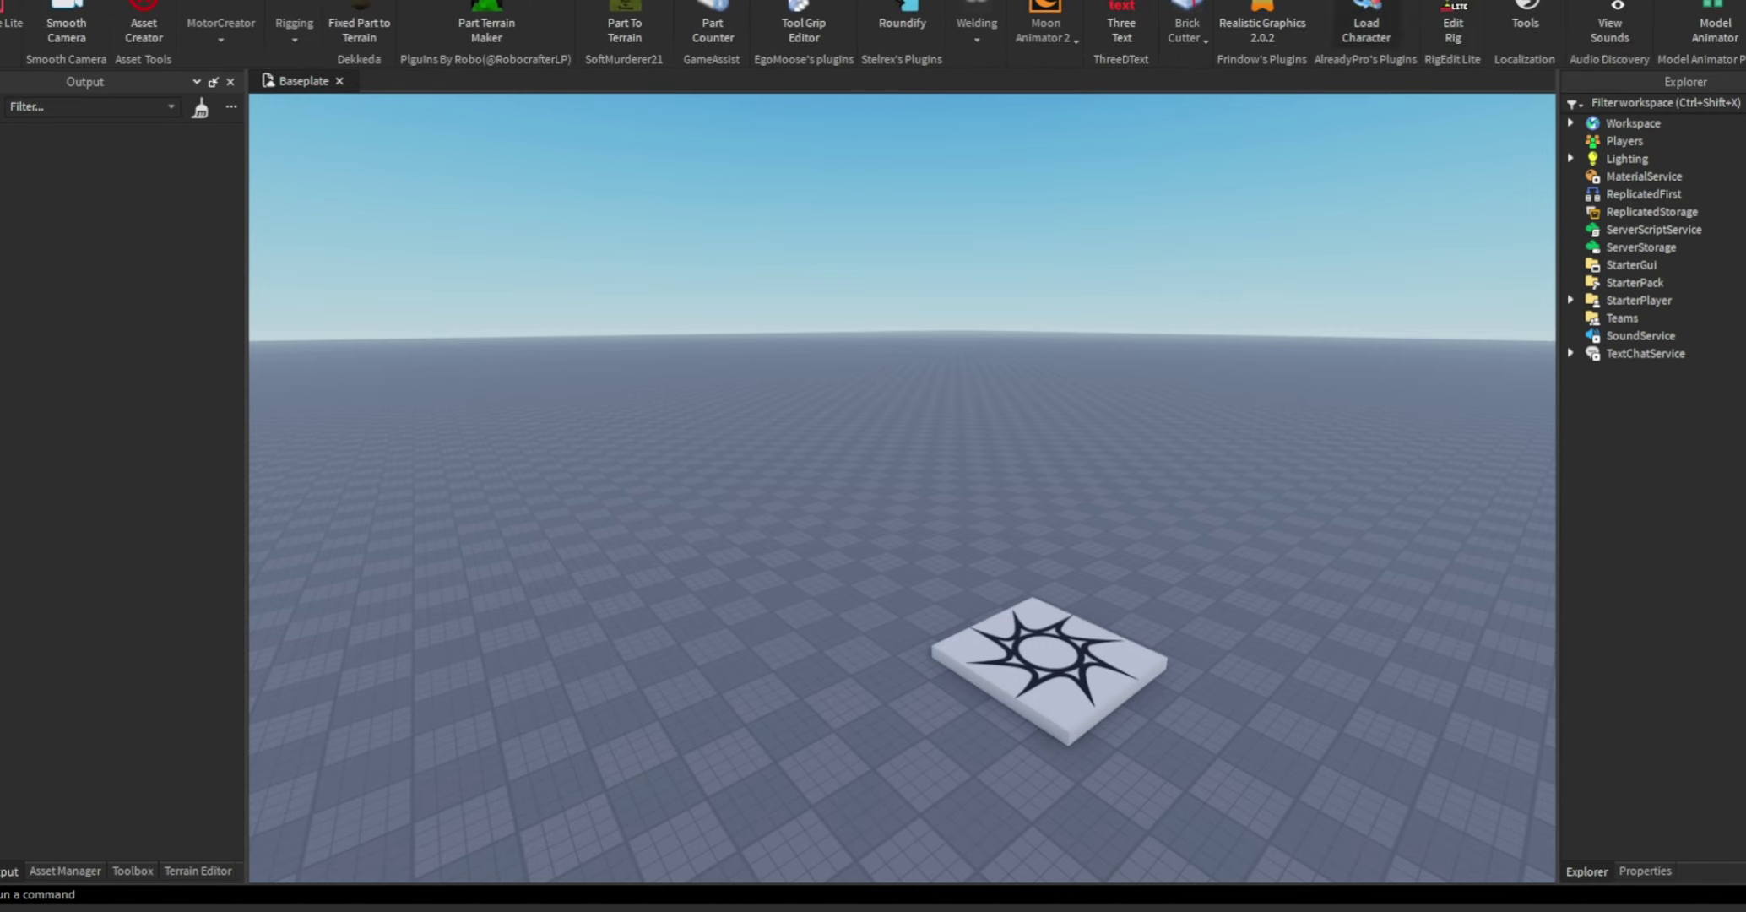
{"action": "left_click", "coordinate": [1365, 30]}
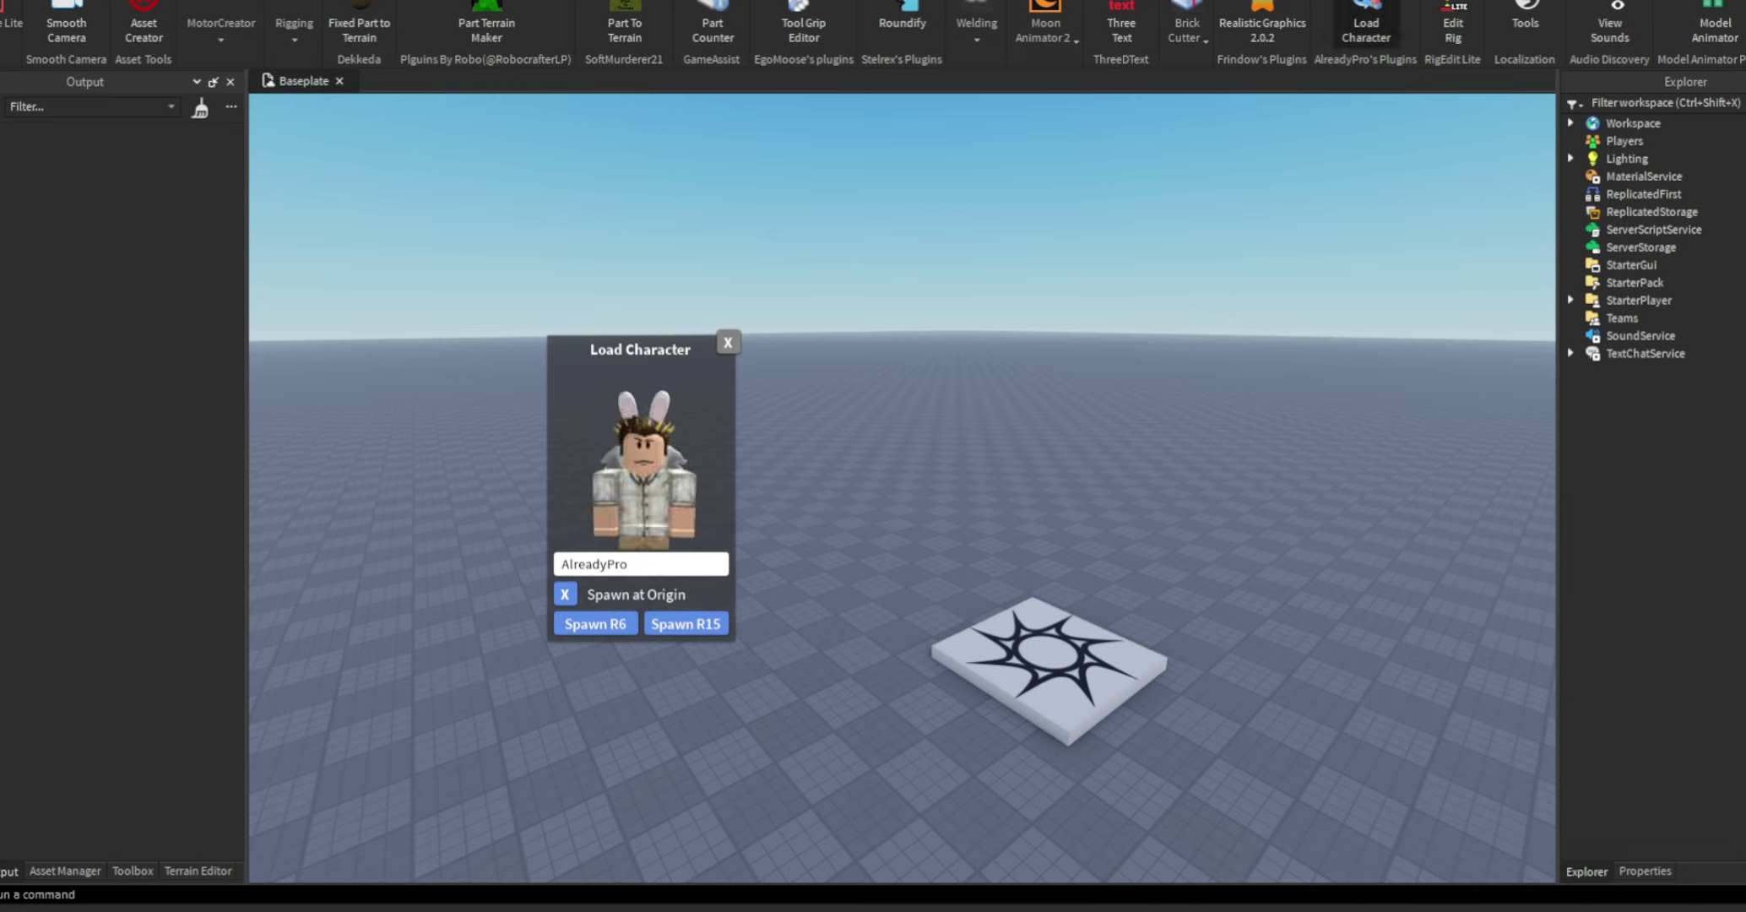
Load the avatar by its Roblox username, spawn it as an R15 character at the origin, and close the Load Character window
{"action": "left_click_drag", "start_coordinate": [639, 350], "coordinate": [652, 301]}
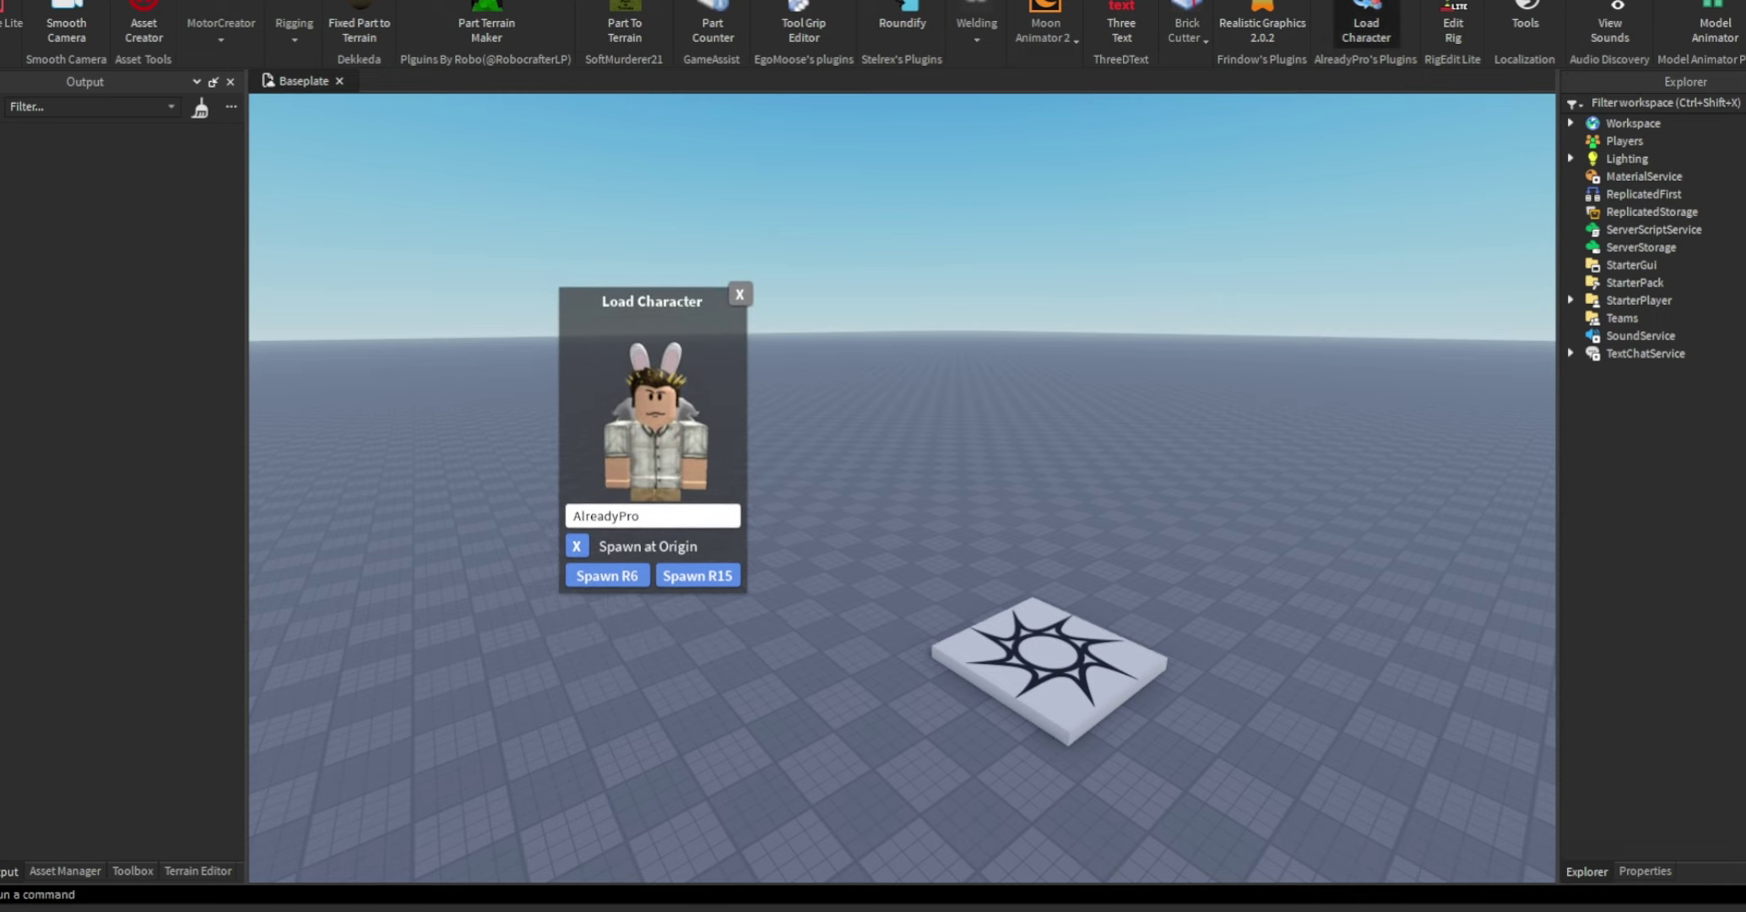
{"action": "double_click", "coordinate": [606, 516]}
{"action": "key", "text": "BackSpace"}
{"action": "type", "text": "jalanojc"}
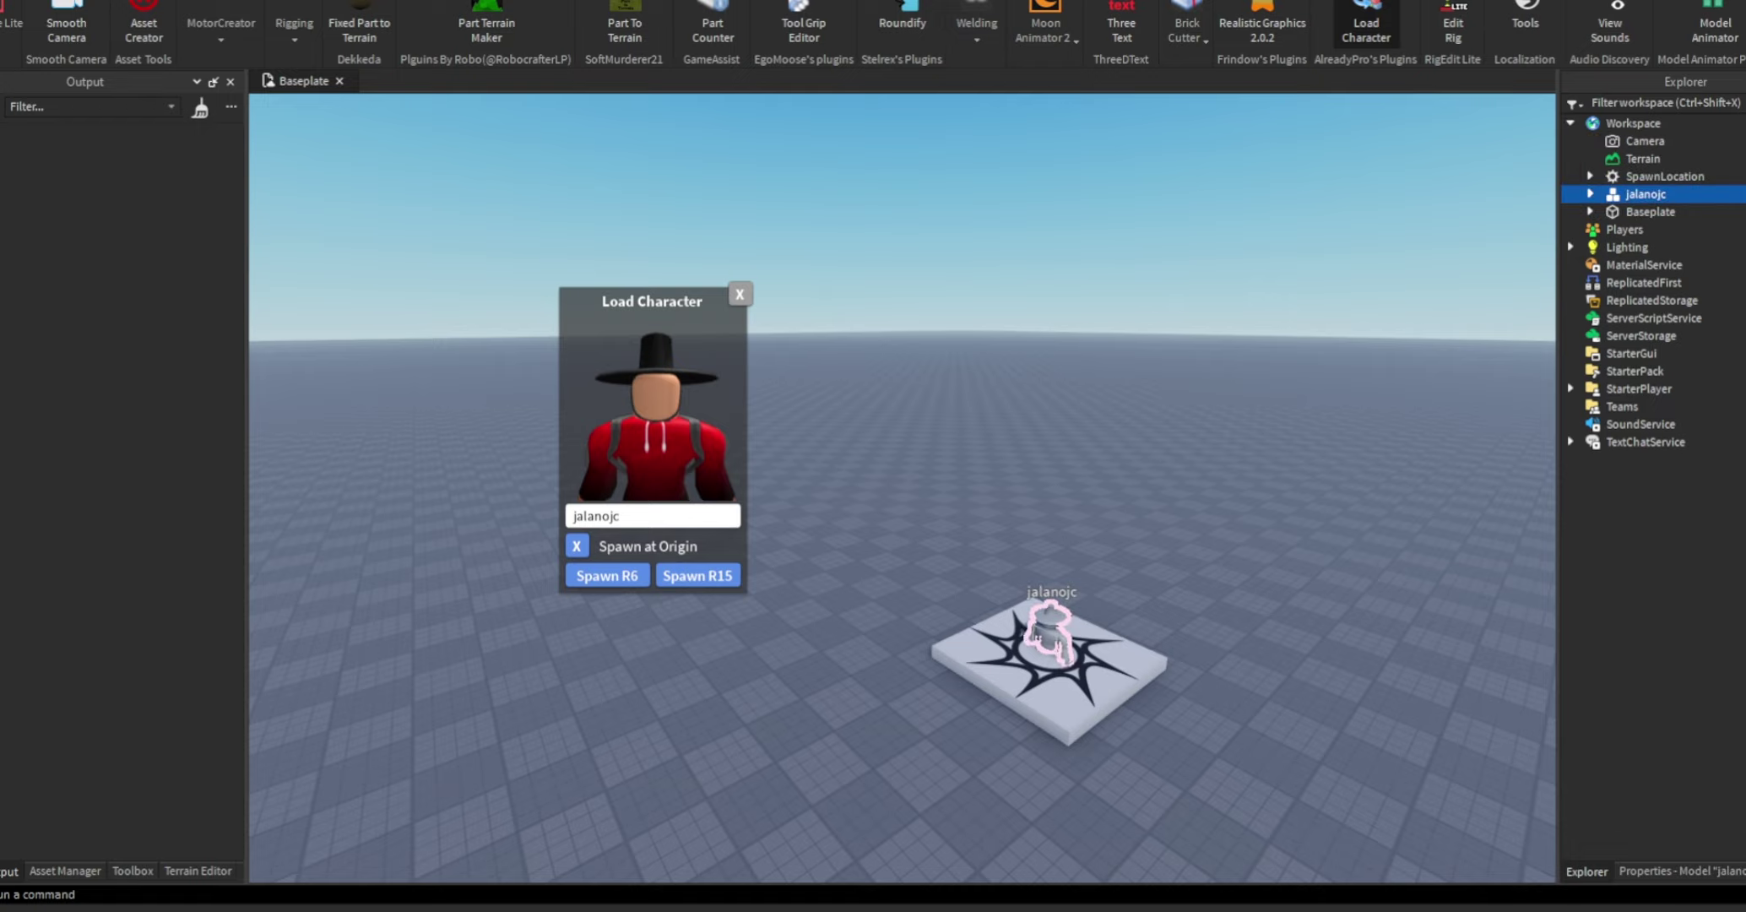
{"action": "left_click", "coordinate": [740, 294]}
Inspect the spawned avatar on the spawn pad up close and from a low front view
{"action": "key", "text": "f"}
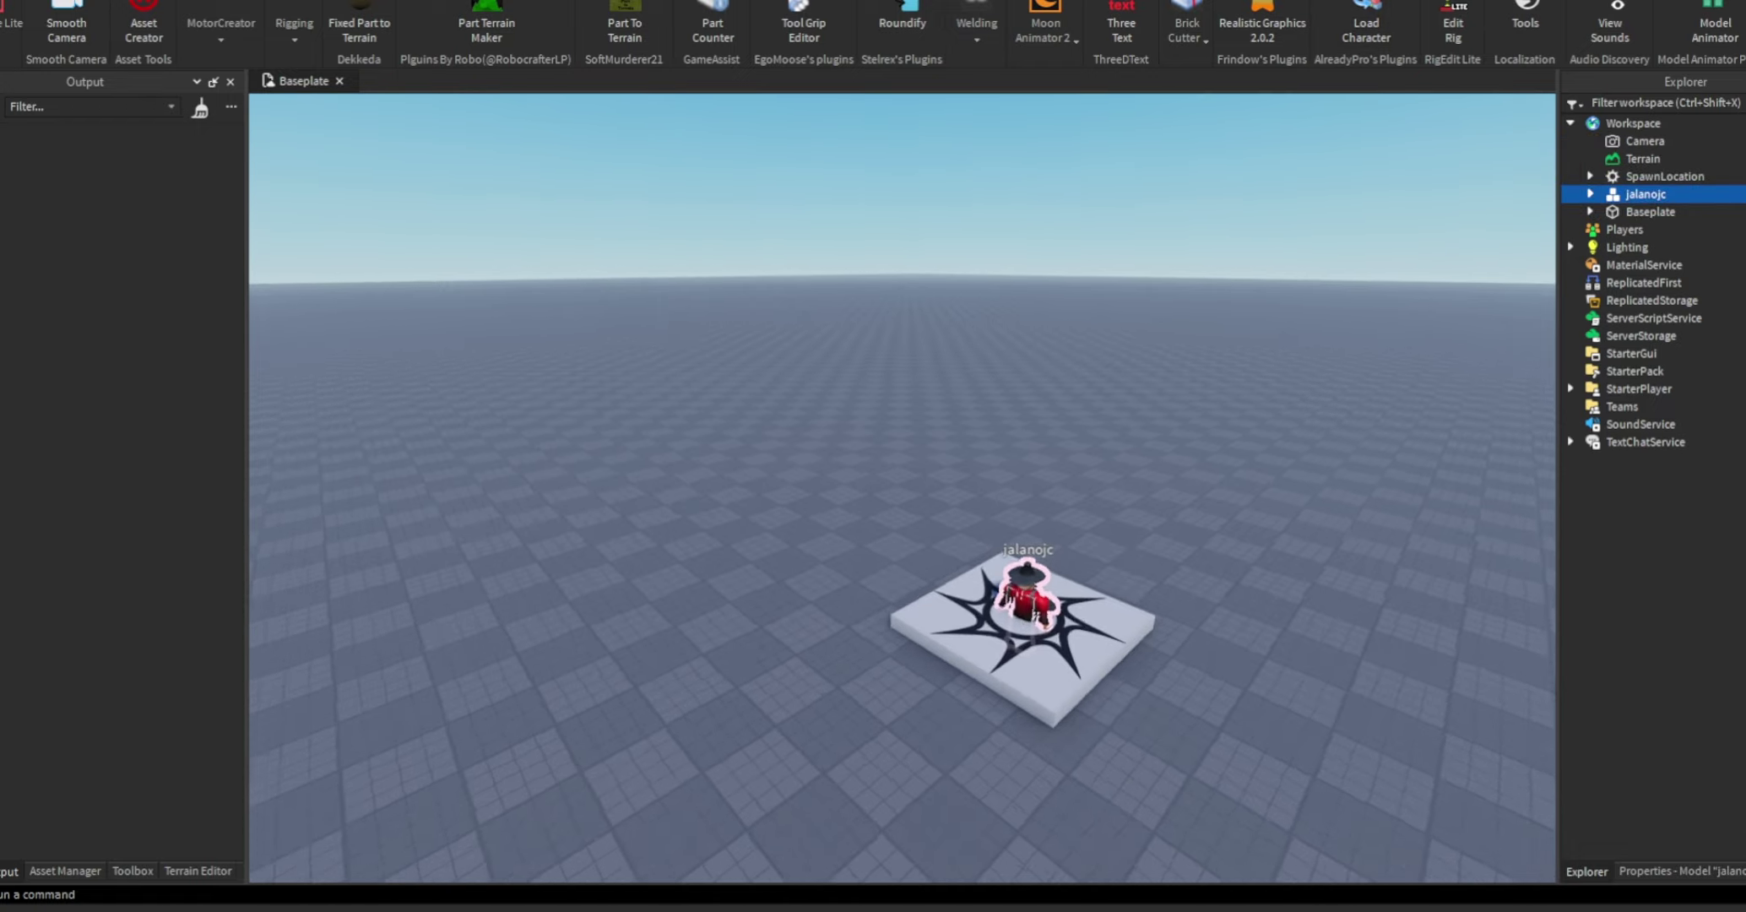
{"action": "scroll", "coordinate": [954, 506], "scroll_direction": "up", "scroll_amount": 10}
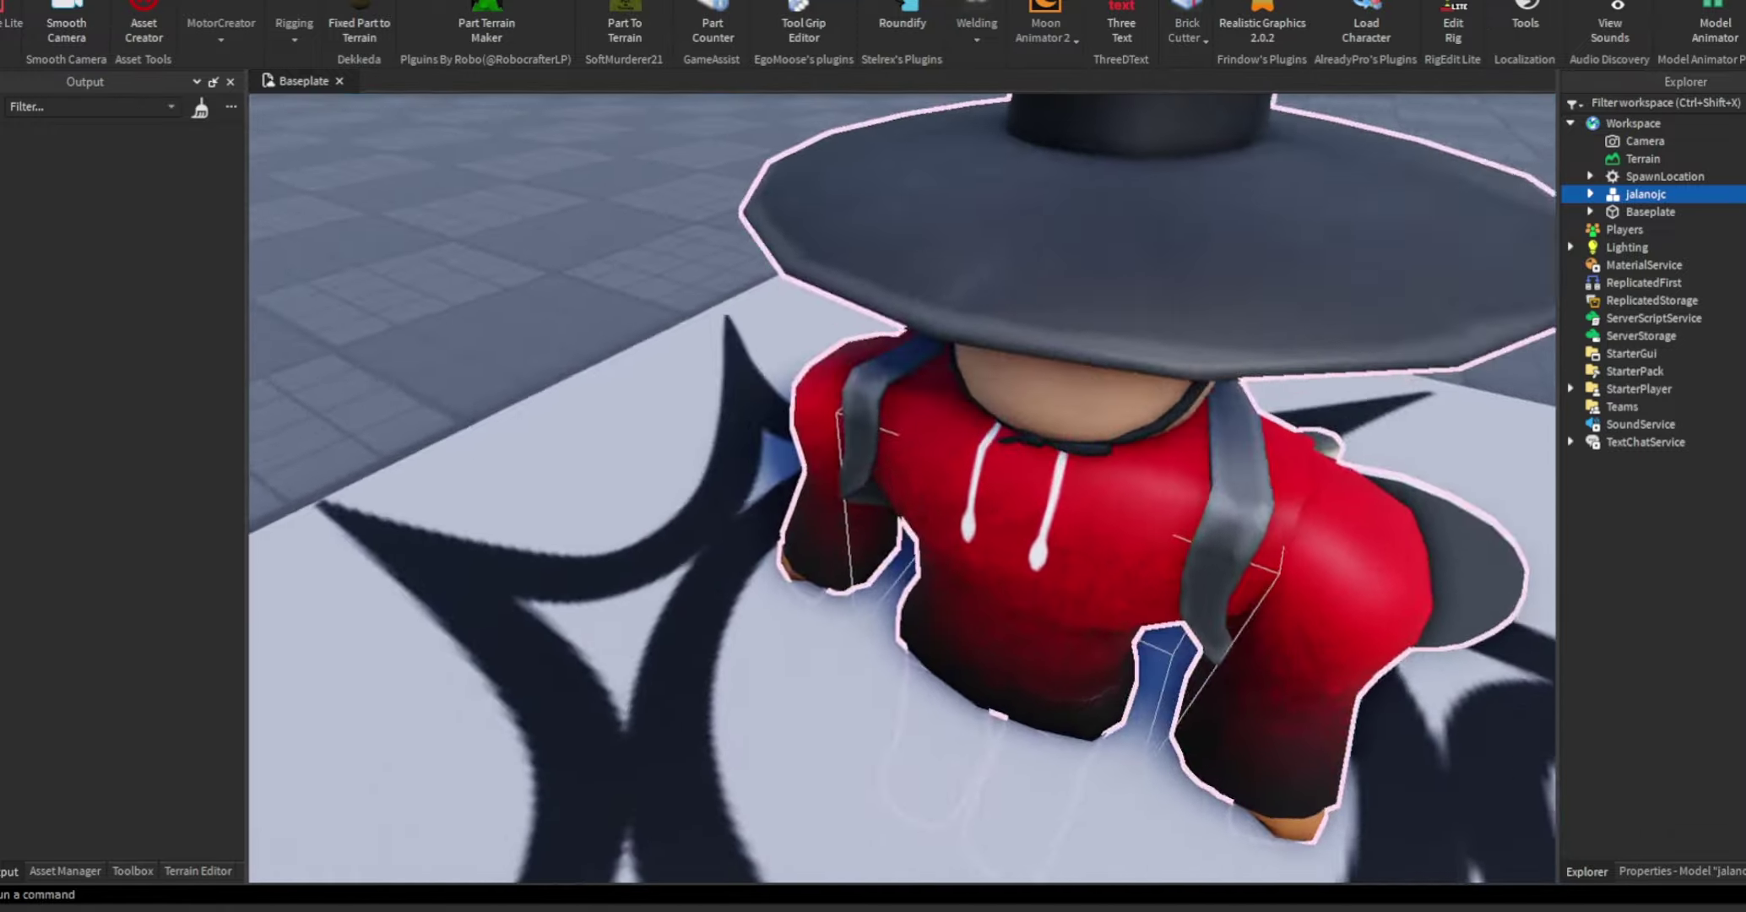
{"action": "scroll", "coordinate": [902, 488], "scroll_direction": "down", "scroll_amount": 6}
{"action": "right_click_drag", "start_coordinate": [902, 506], "coordinate": [916, 549]}
{"action": "key", "text": "s"}
{"action": "key", "text": "w"}
{"action": "key", "text": "s"}
{"action": "scroll", "coordinate": [916, 548], "scroll_direction": "up", "scroll_amount": 3}
{"action": "scroll", "coordinate": [916, 549], "scroll_direction": "down", "scroll_amount": 4}
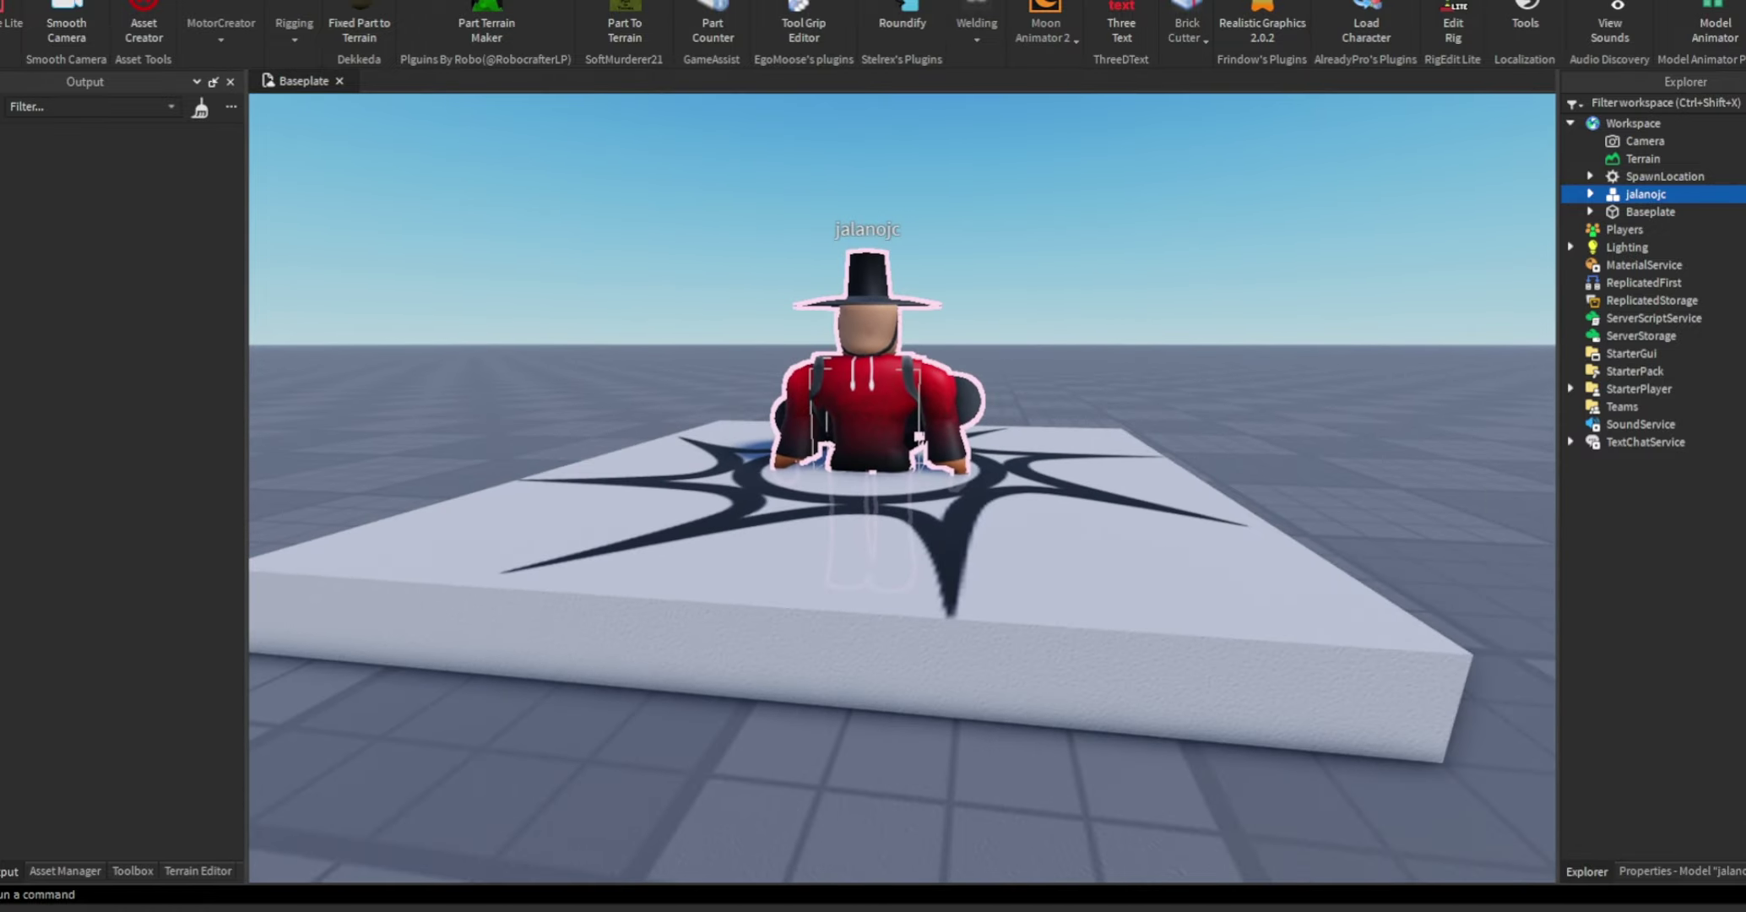
{"action": "scroll", "coordinate": [901, 488], "scroll_direction": "down", "scroll_amount": 2}
{"action": "scroll", "coordinate": [359, 30], "scroll_direction": "up", "scroll_amount": 3}
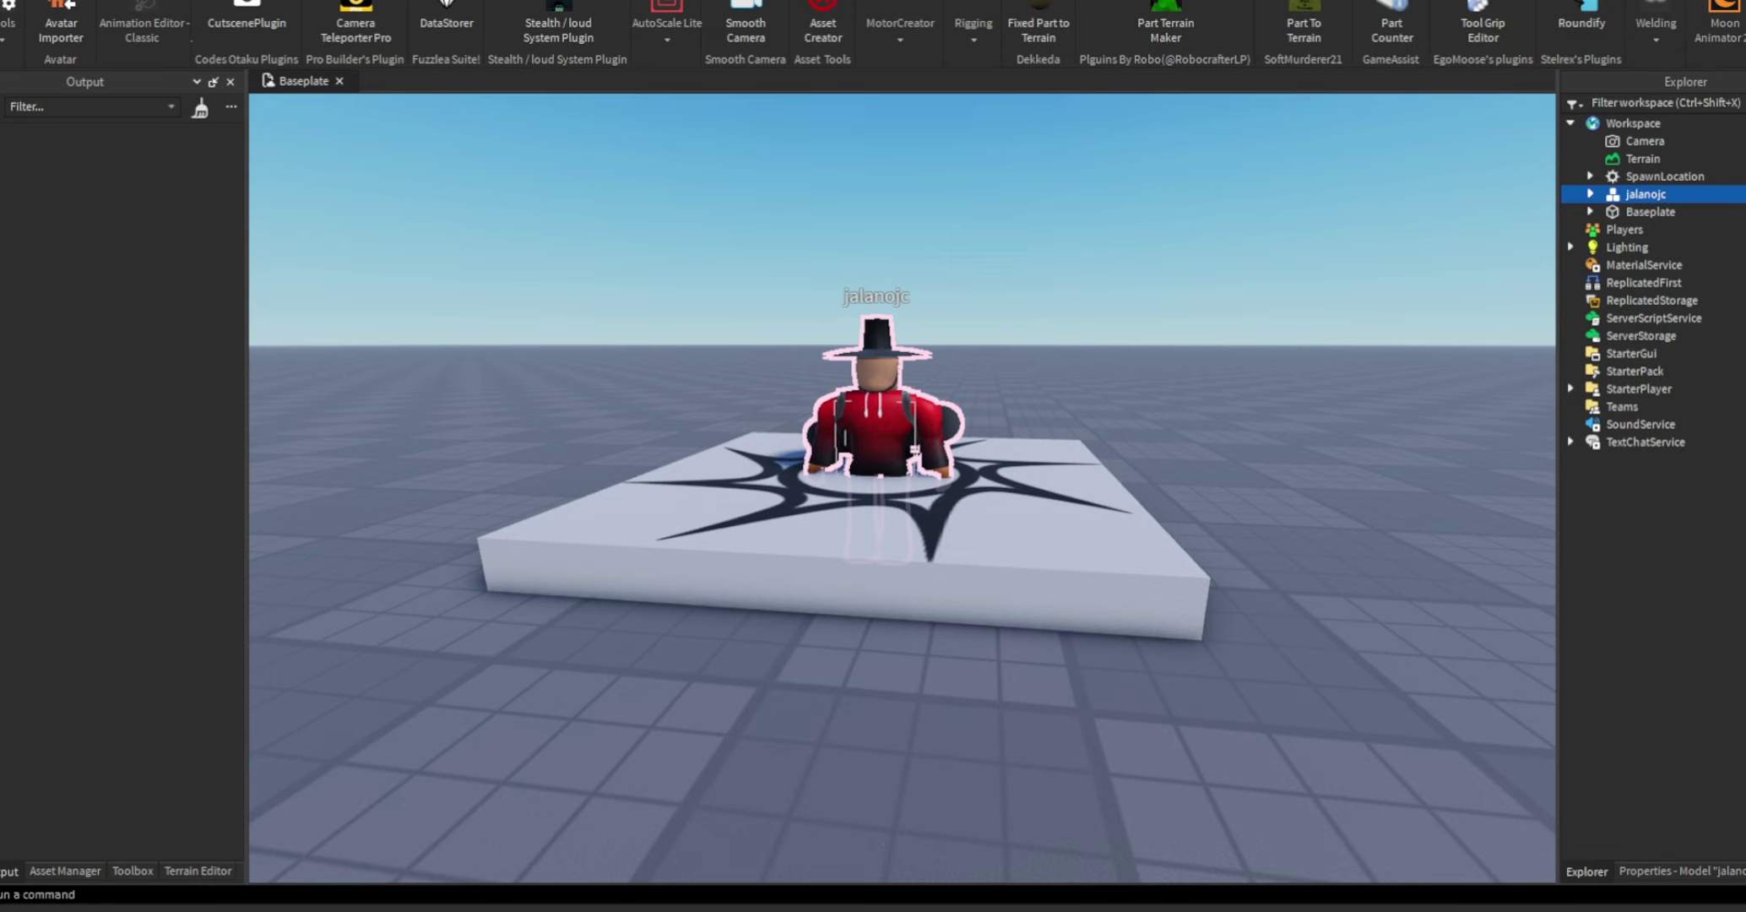
Open the classic Animation Editor and choose the spawned avatar as the rig to animate
{"action": "left_click", "coordinate": [337, 2]}
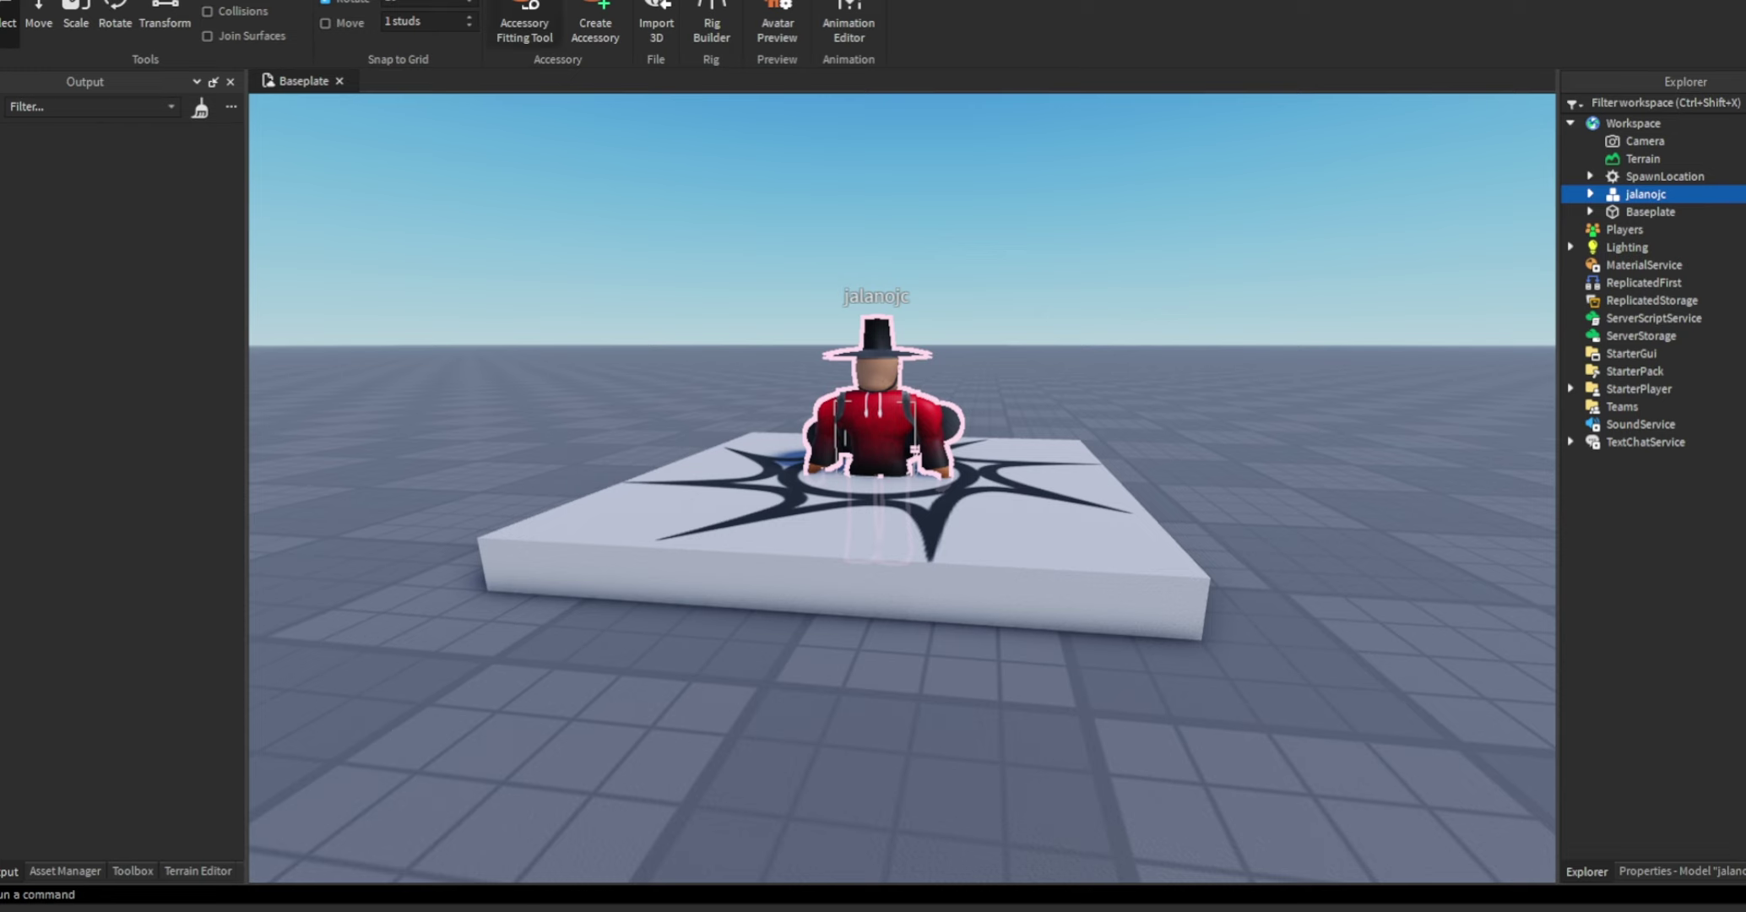
{"action": "left_click", "coordinate": [506, 2]}
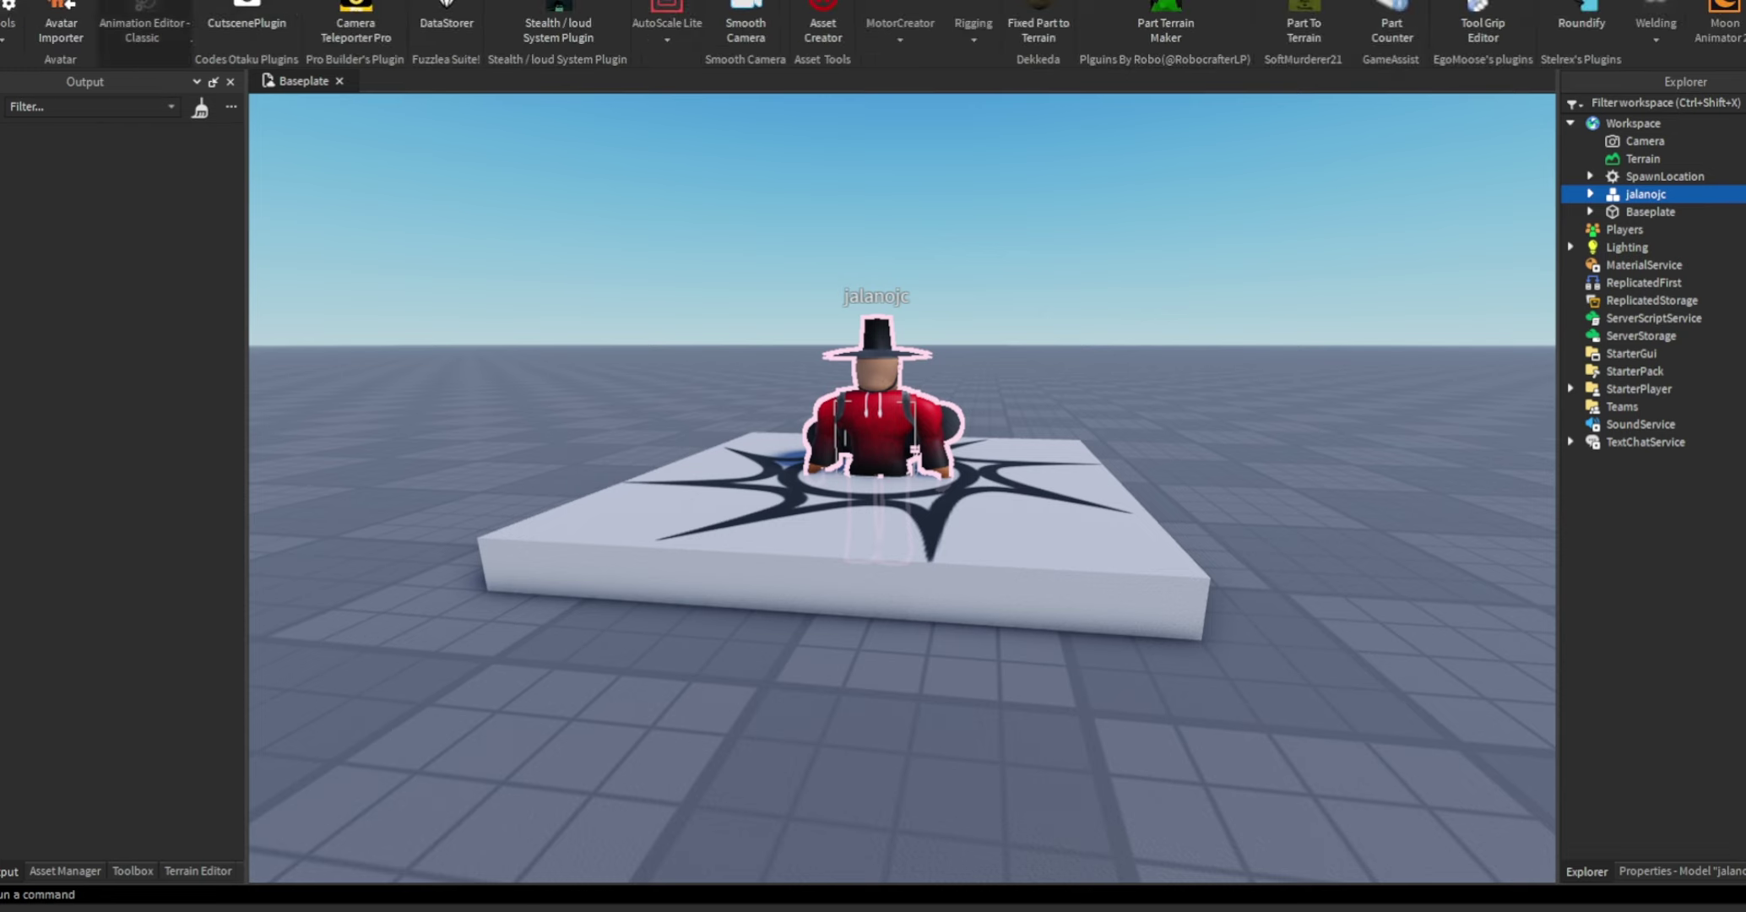
{"action": "left_click", "coordinate": [142, 29]}
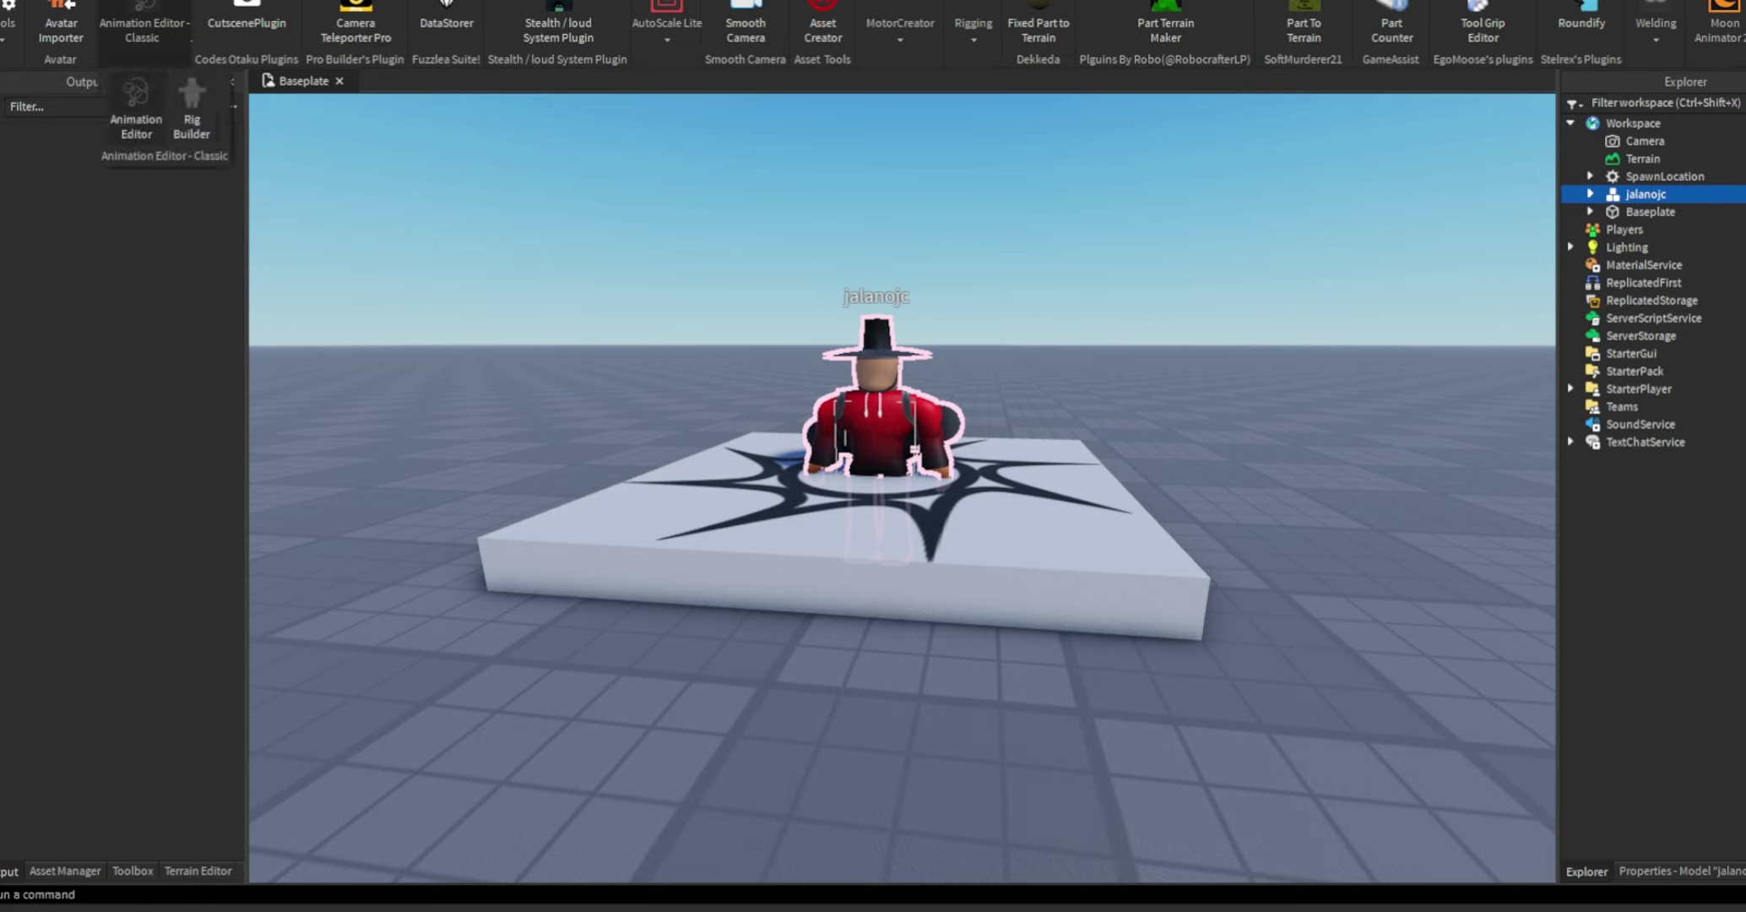
{"action": "left_click", "coordinate": [142, 29]}
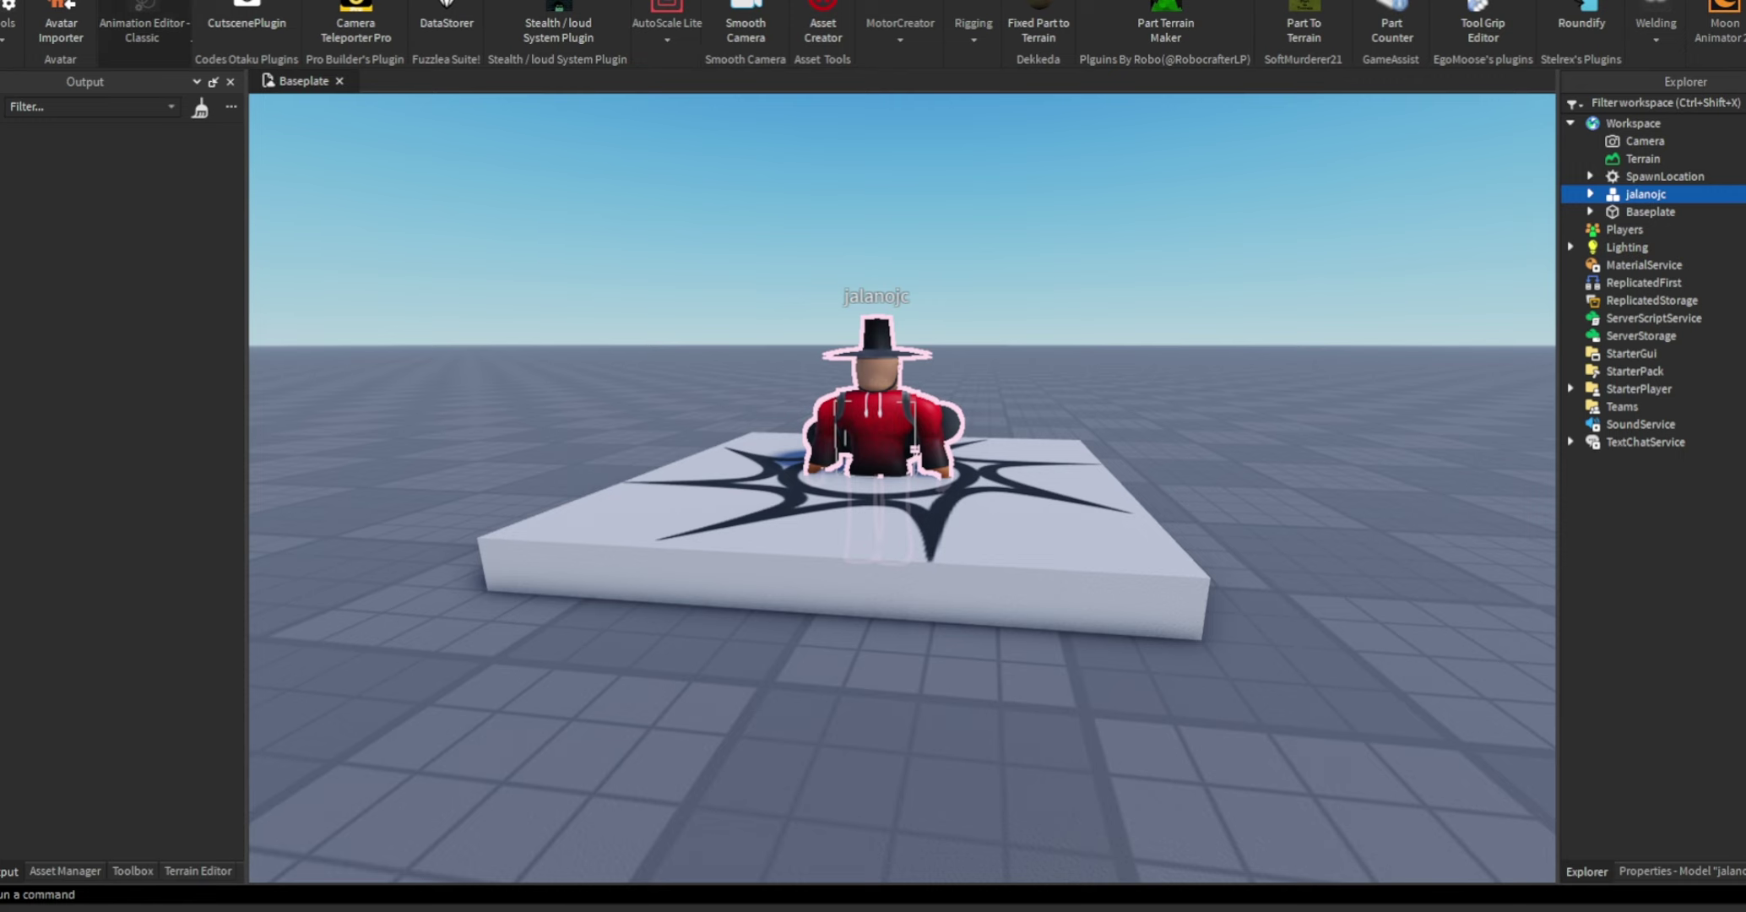
{"action": "left_click", "coordinate": [142, 30]}
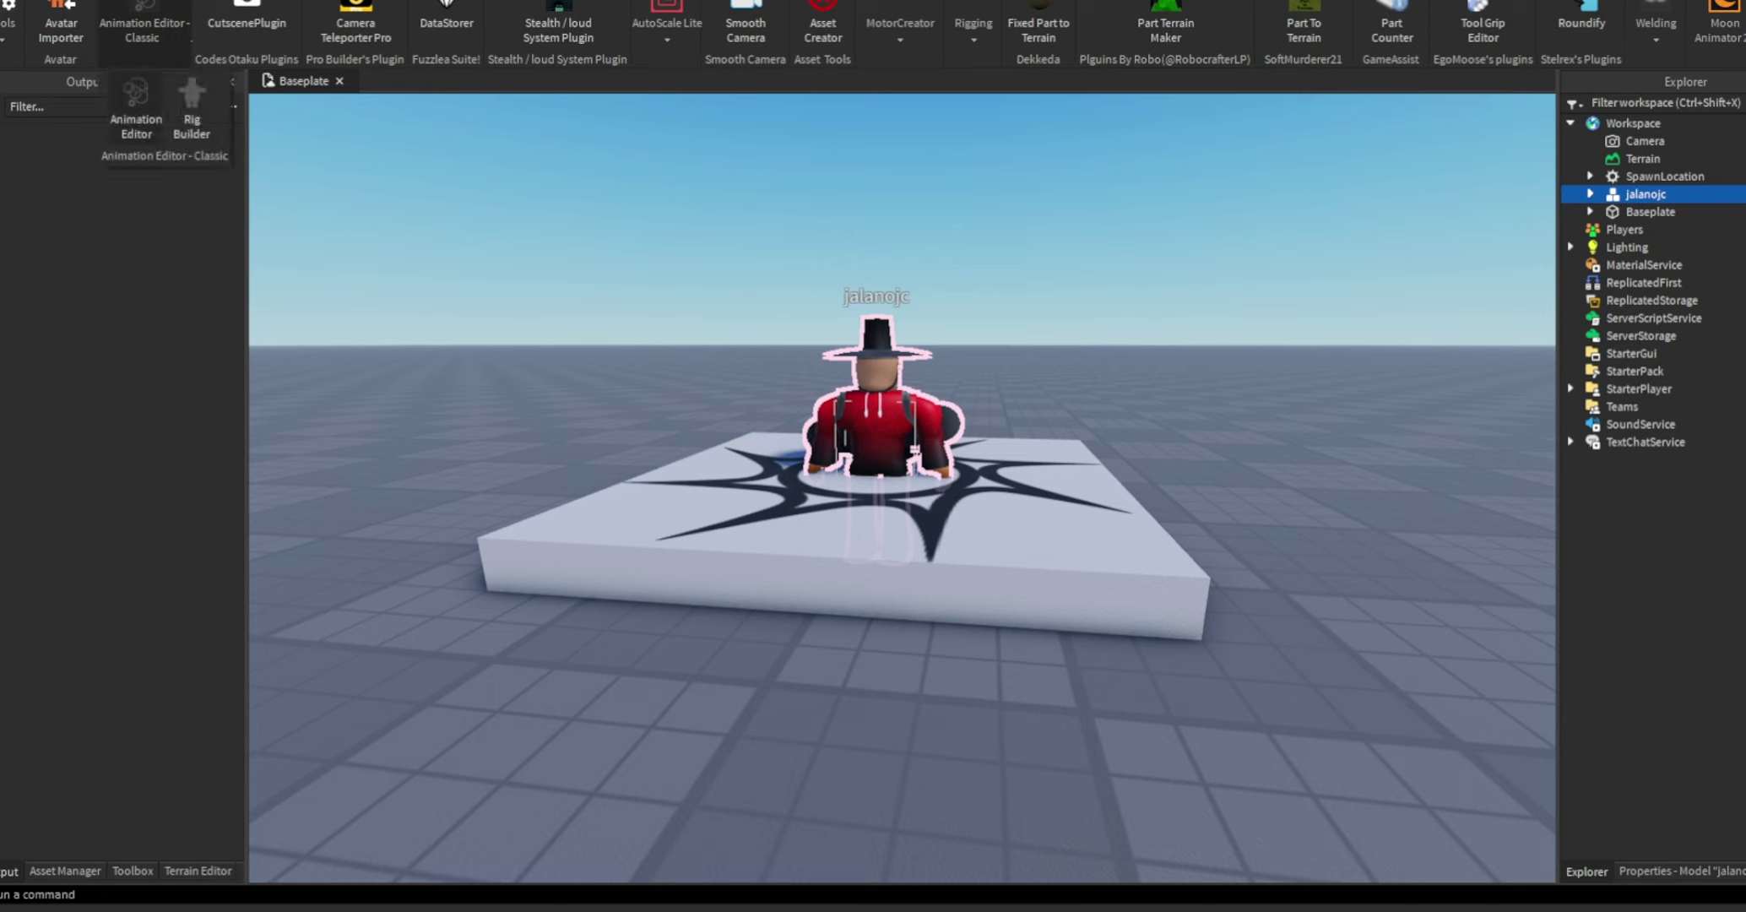
{"action": "left_click", "coordinate": [136, 114]}
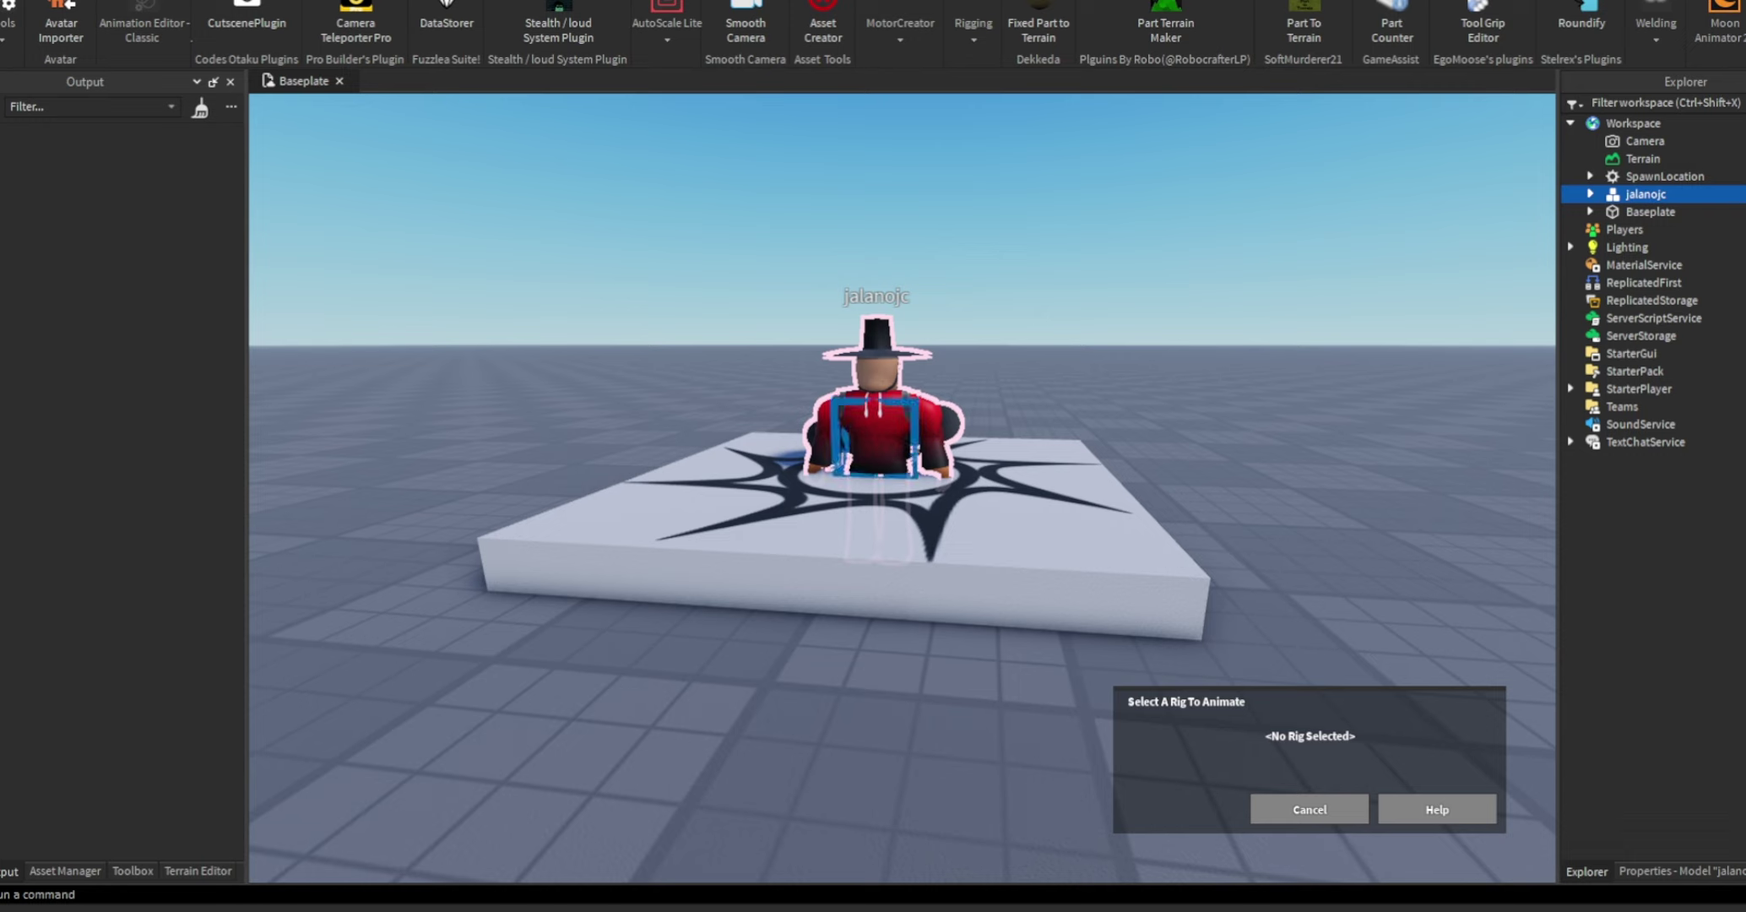
{"action": "left_click", "coordinate": [876, 438]}
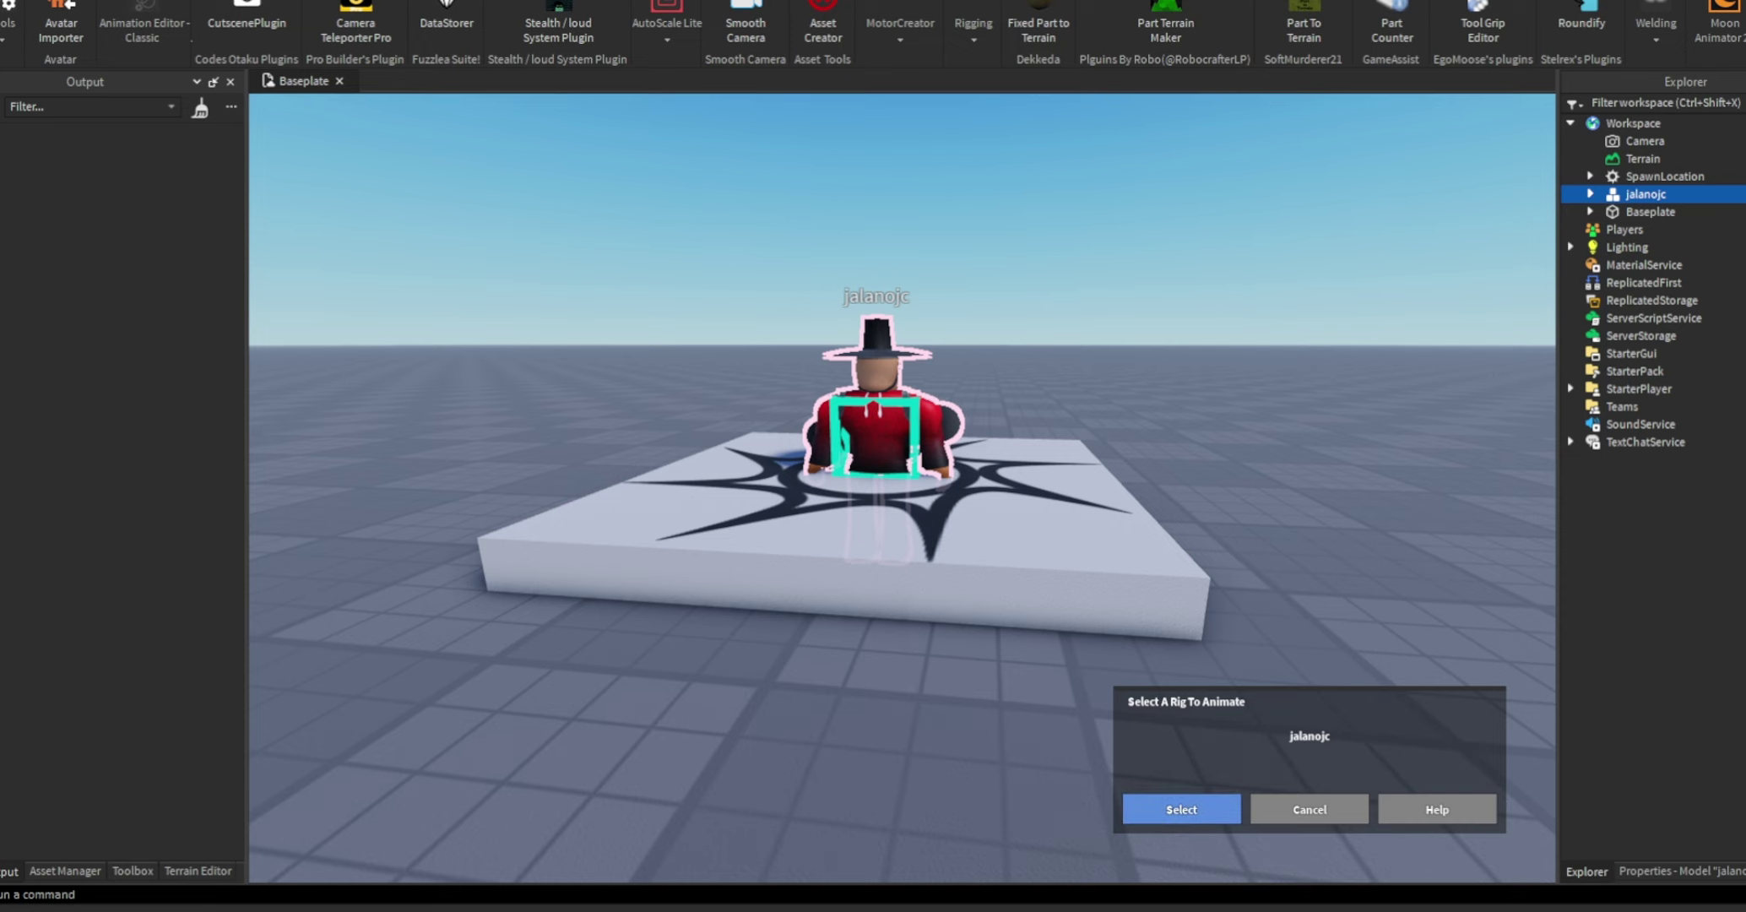
{"action": "left_click", "coordinate": [1181, 808]}
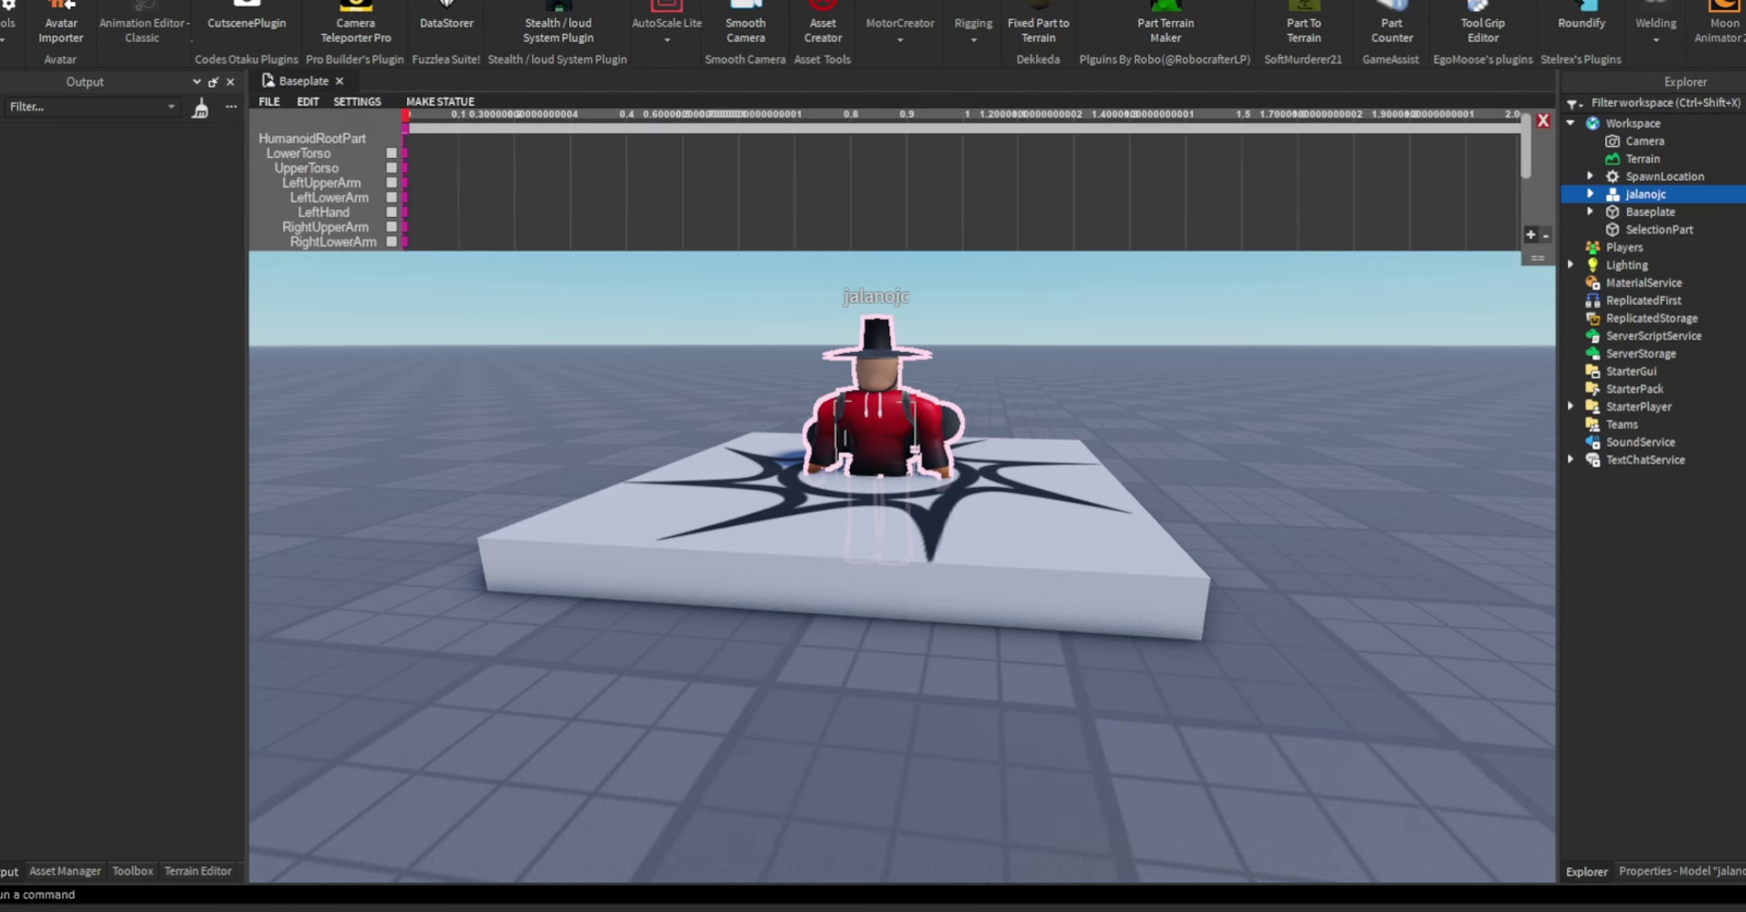
Delete the SpawnLocation pad from the Workspace so that it no longer surrounds the avatar's legs
{"action": "right_click_drag", "start_coordinate": [878, 378], "coordinate": [811, 304]}
{"action": "key", "text": "w"}
{"action": "key", "text": "s"}
{"action": "key", "text": "w"}
{"action": "key", "text": "s"}
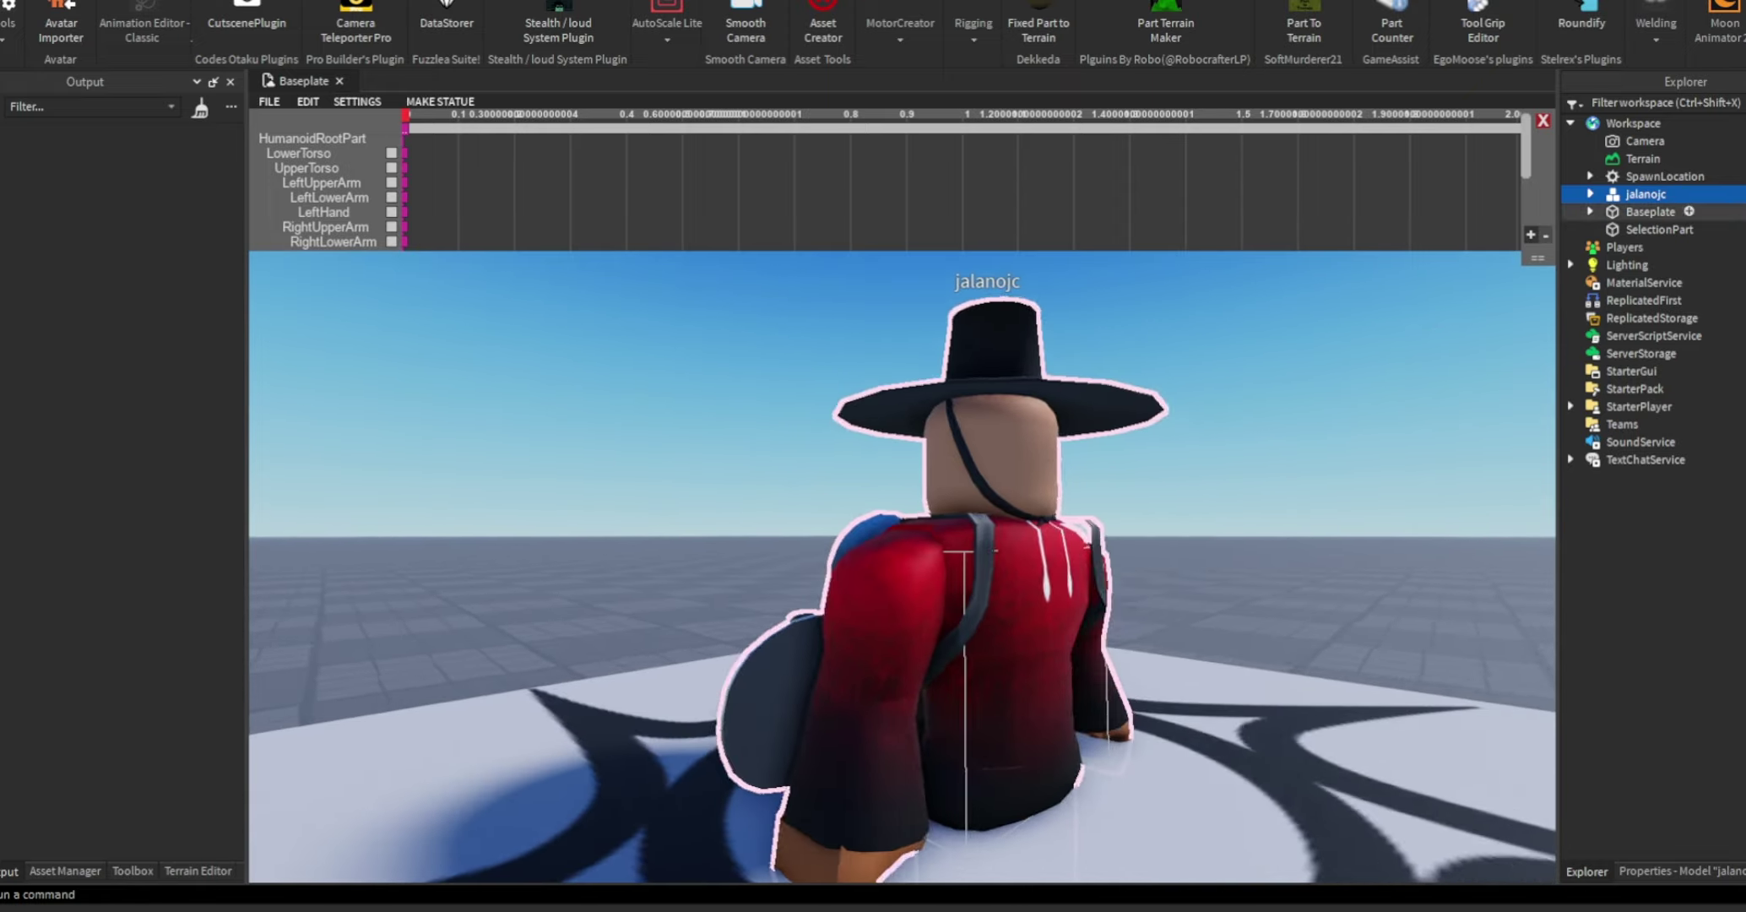
{"action": "key", "text": "w"}
{"action": "left_click", "coordinate": [1663, 177]}
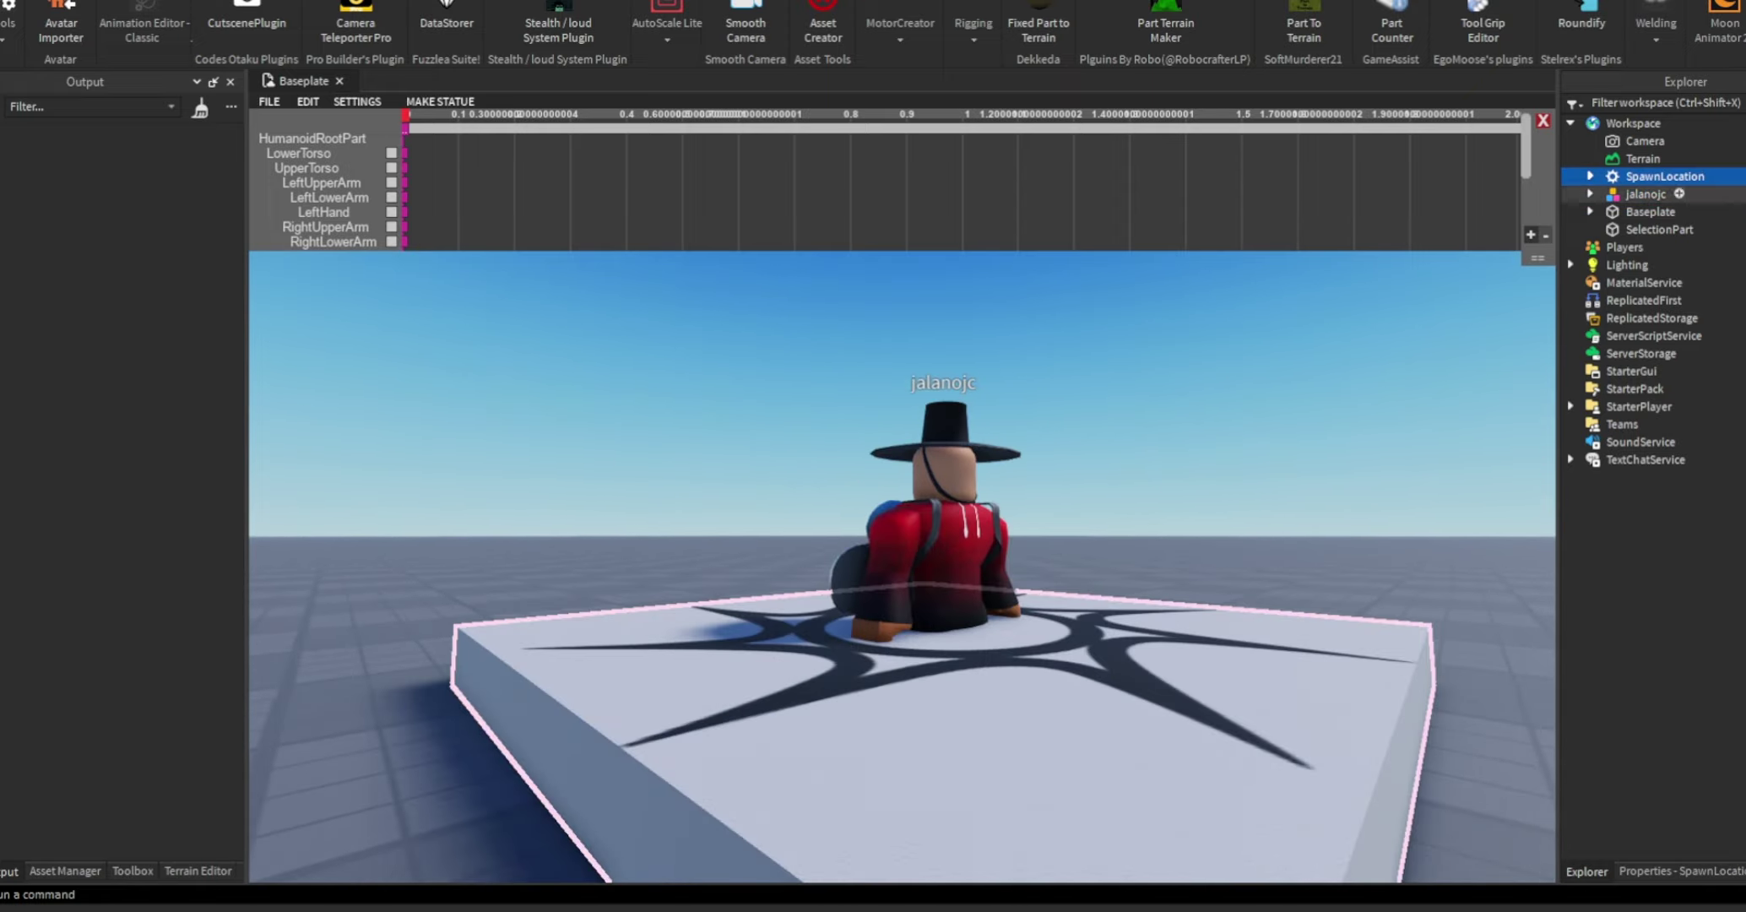
{"action": "mouse_move", "coordinate": [997, 423]}
{"action": "right_mouse_down"}
{"action": "mouse_move", "coordinate": [1035, 473]}
{"action": "mouse_move", "coordinate": [1000, 473]}
{"action": "mouse_move", "coordinate": [1039, 473]}
{"action": "mouse_move", "coordinate": [1005, 435]}
{"action": "right_mouse_up"}
{"action": "key", "text": "Delete"}
{"action": "key", "text": "s"}
{"action": "key", "text": "w"}
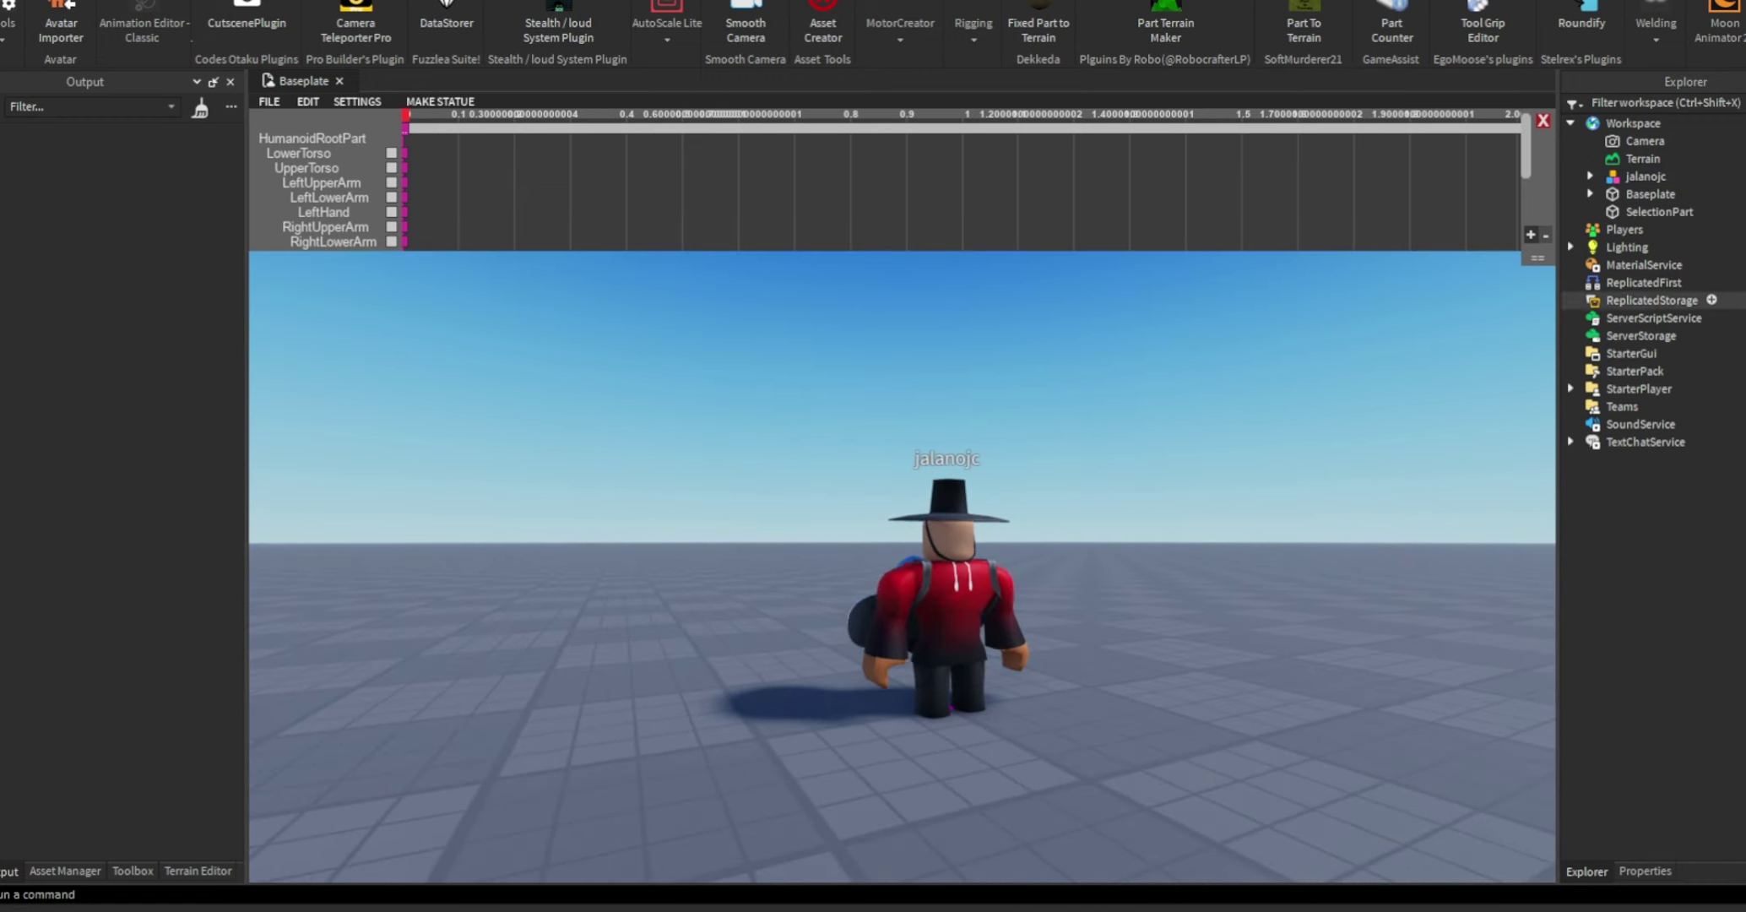
Move the avatar model straight up until its feet stand on the baseplate surface
{"action": "left_click", "coordinate": [1676, 175]}
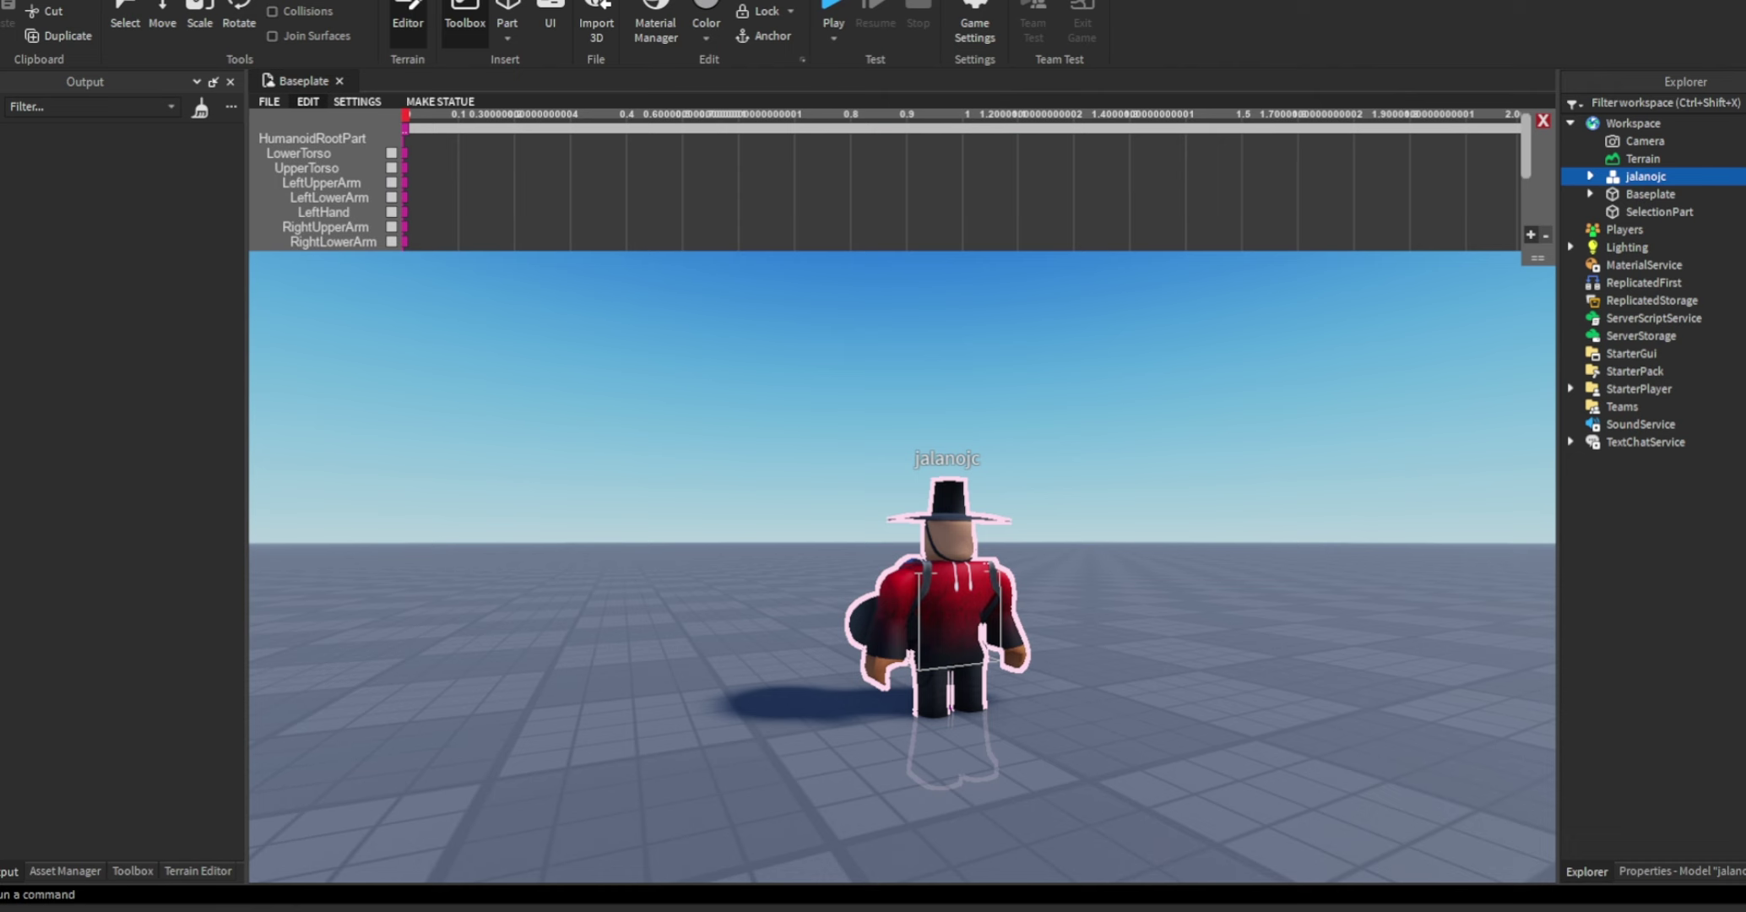
{"action": "left_click", "coordinate": [162, 22]}
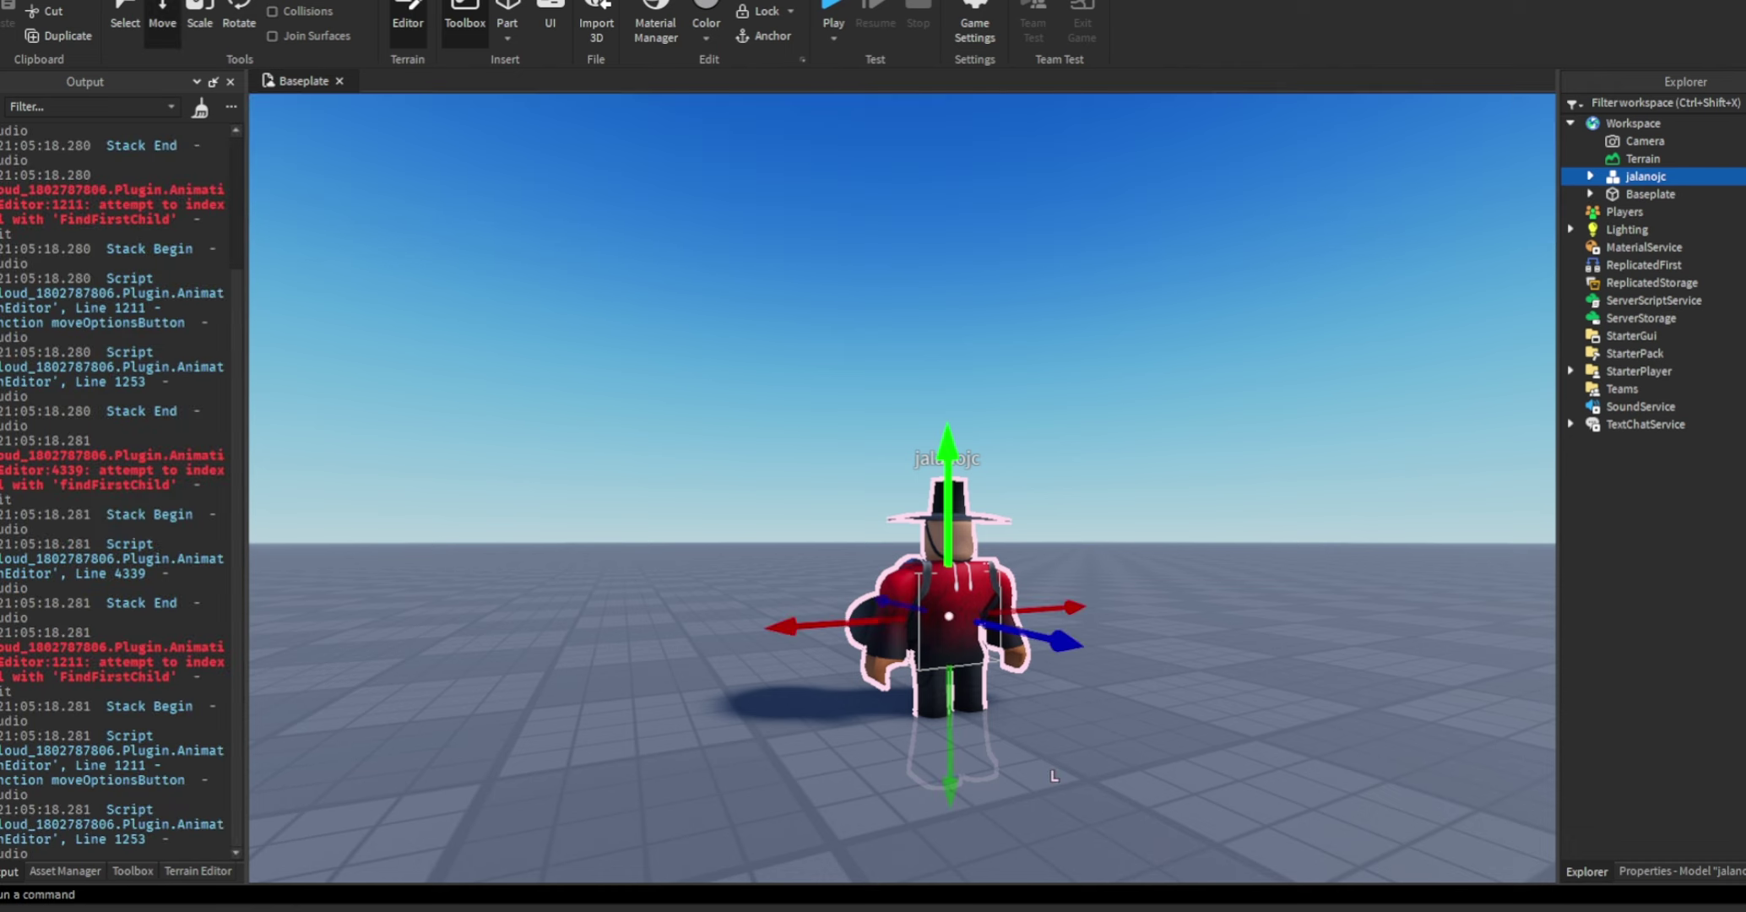
{"action": "left_click_drag", "start_coordinate": [947, 473], "coordinate": [947, 420]}
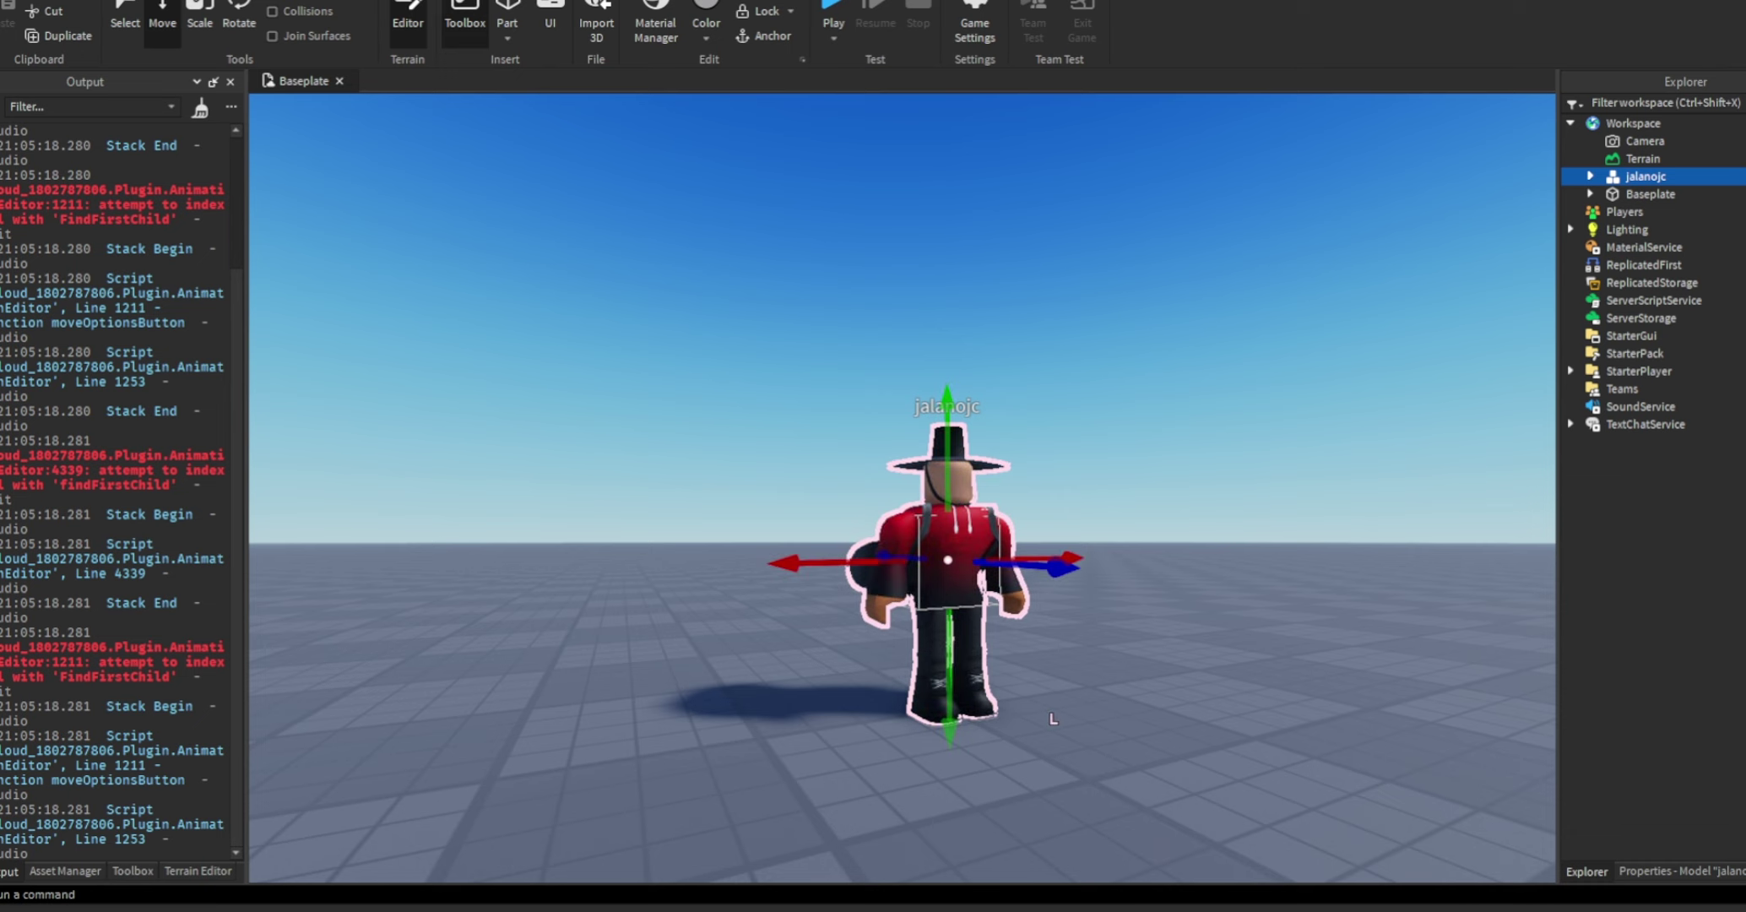
Start the classic Animation Editor again and load the raised avatar as its rig
{"action": "left_click", "coordinate": [1030, 1]}
{"action": "left_click", "coordinate": [143, 30]}
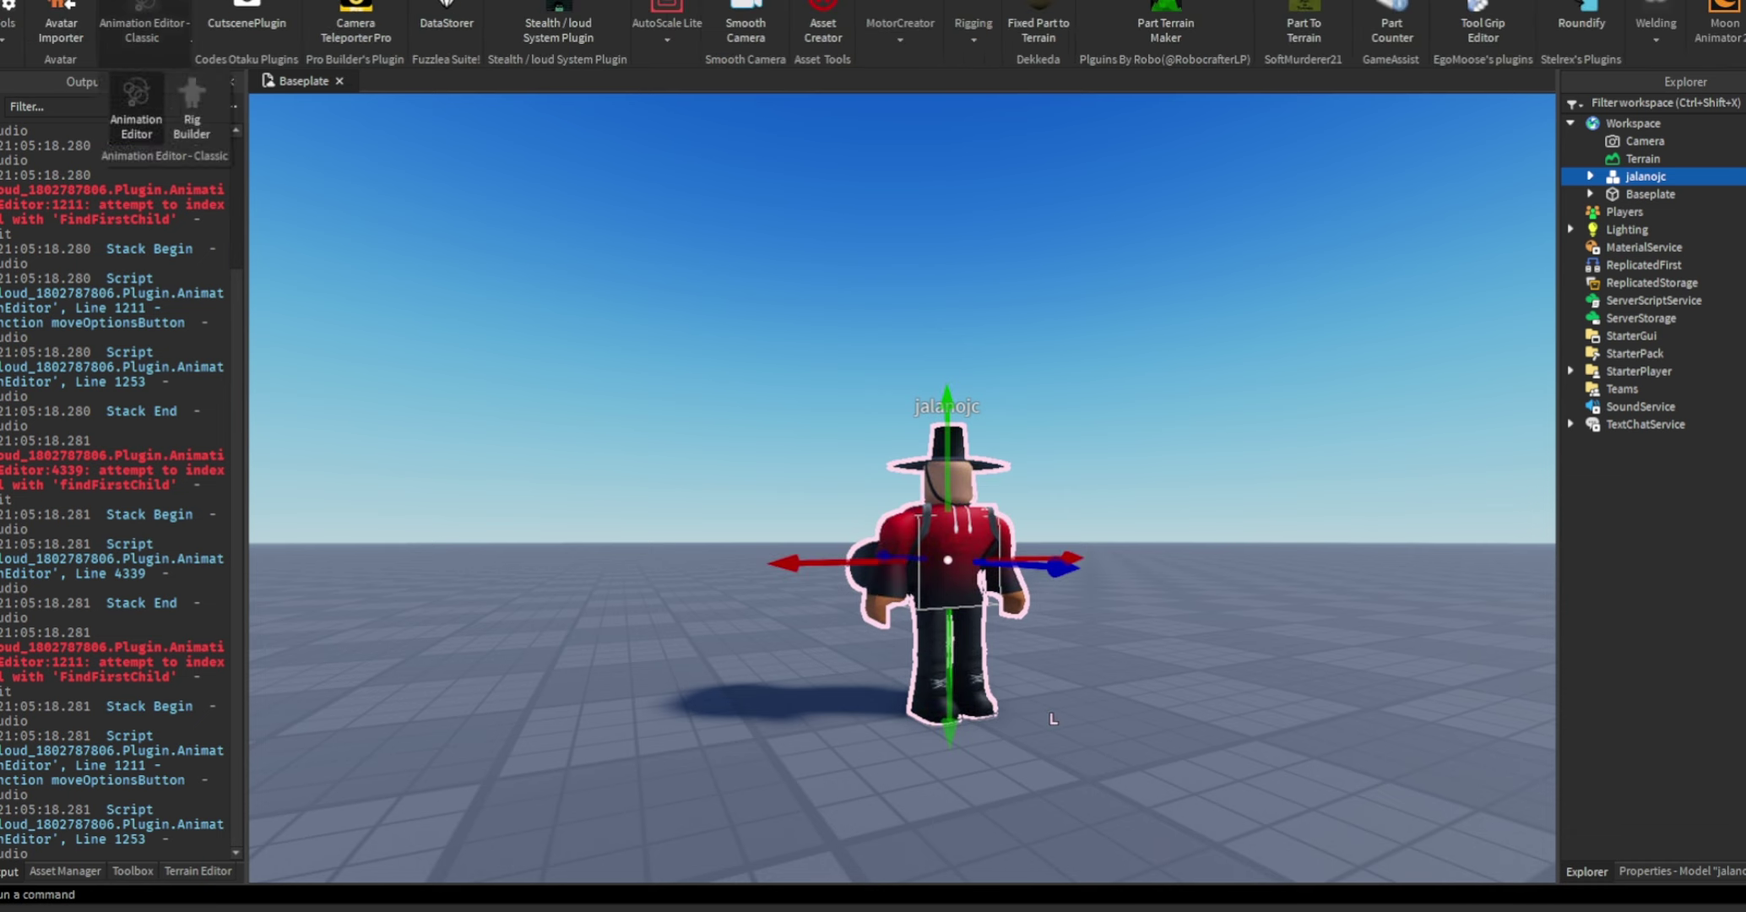
{"action": "left_click", "coordinate": [192, 118]}
{"action": "left_click", "coordinate": [1076, 382]}
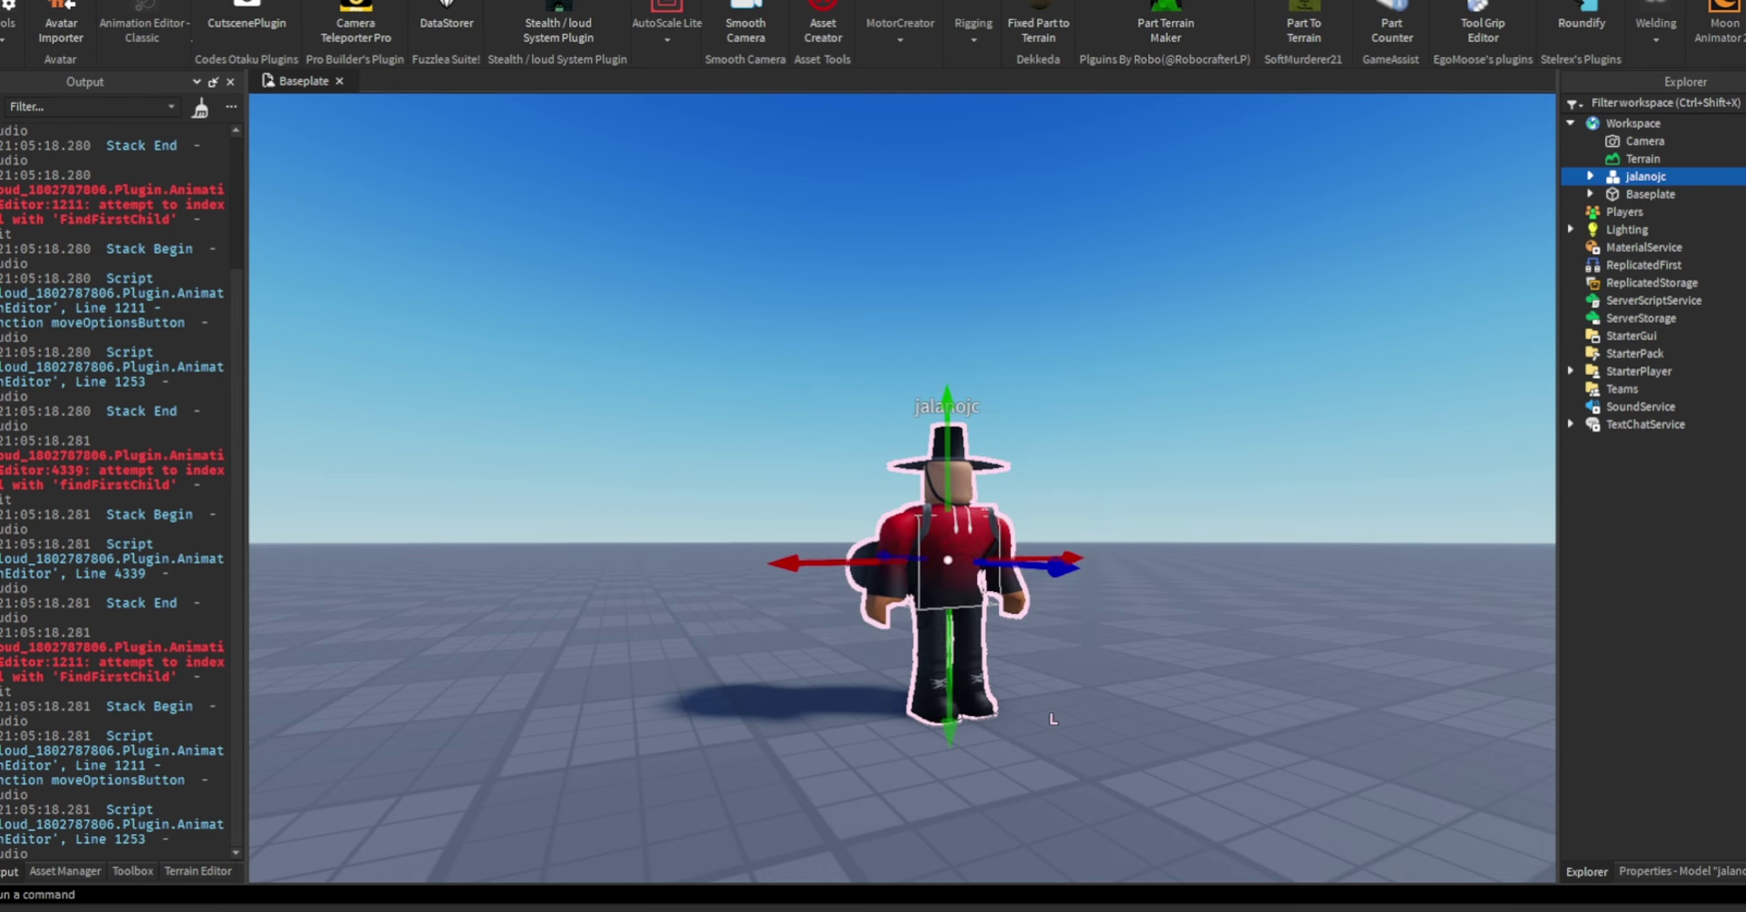
{"action": "left_click", "coordinate": [143, 30]}
{"action": "left_click", "coordinate": [139, 116]}
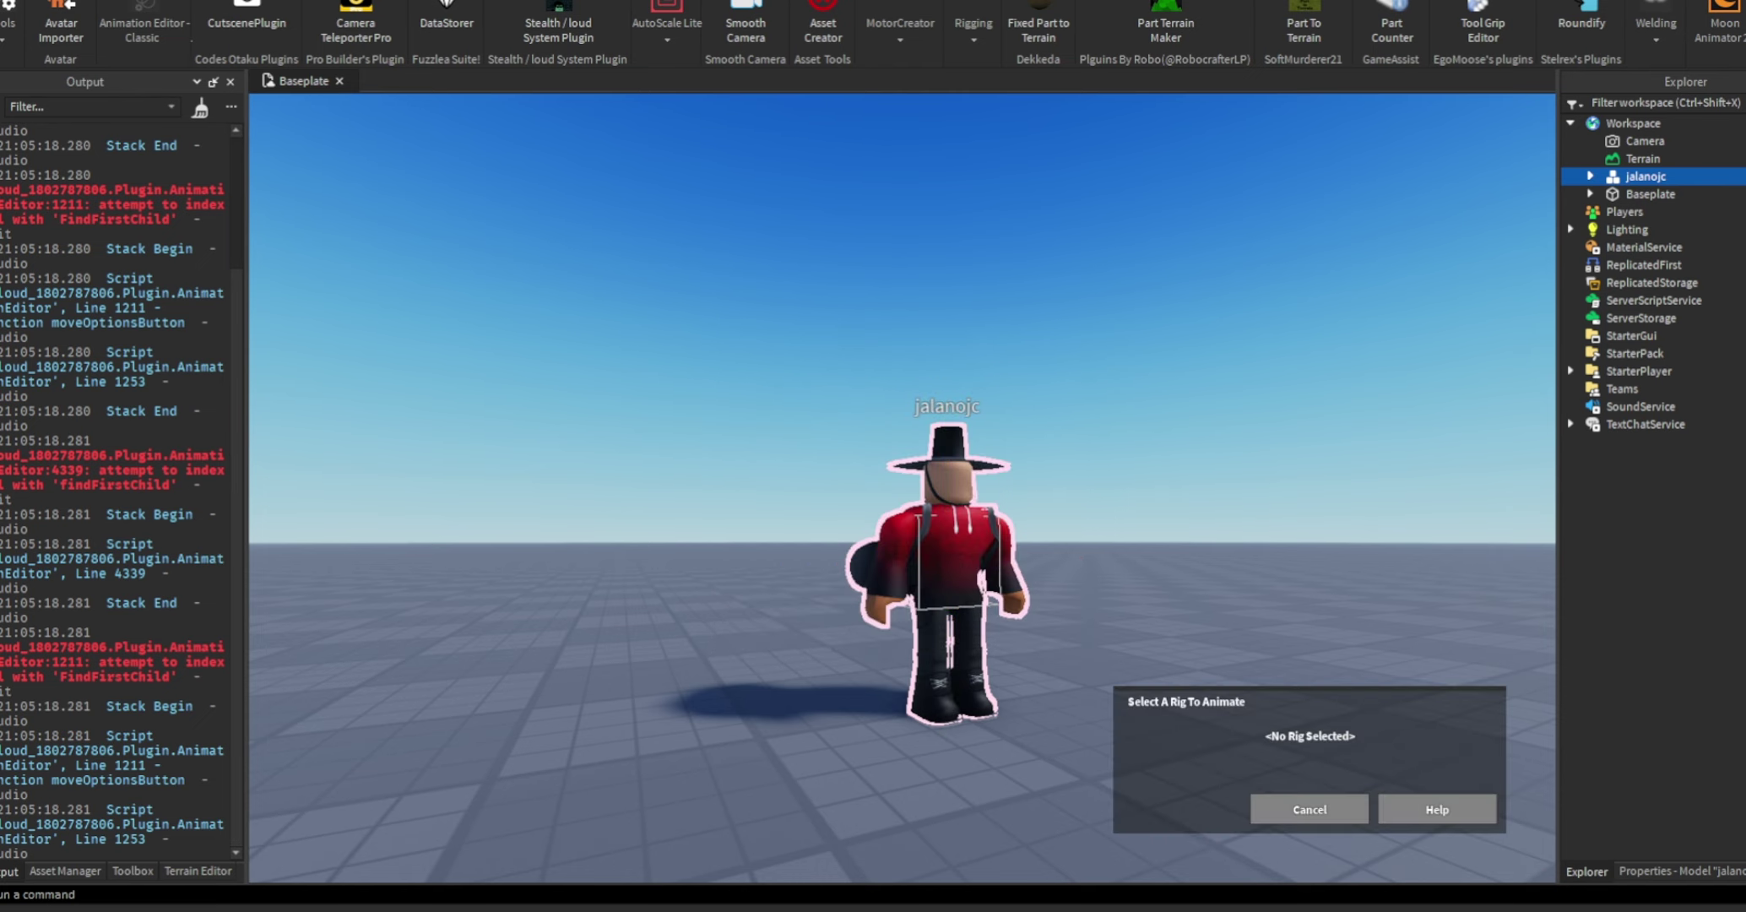
{"action": "left_click", "coordinate": [952, 562]}
{"action": "left_click", "coordinate": [1182, 807]}
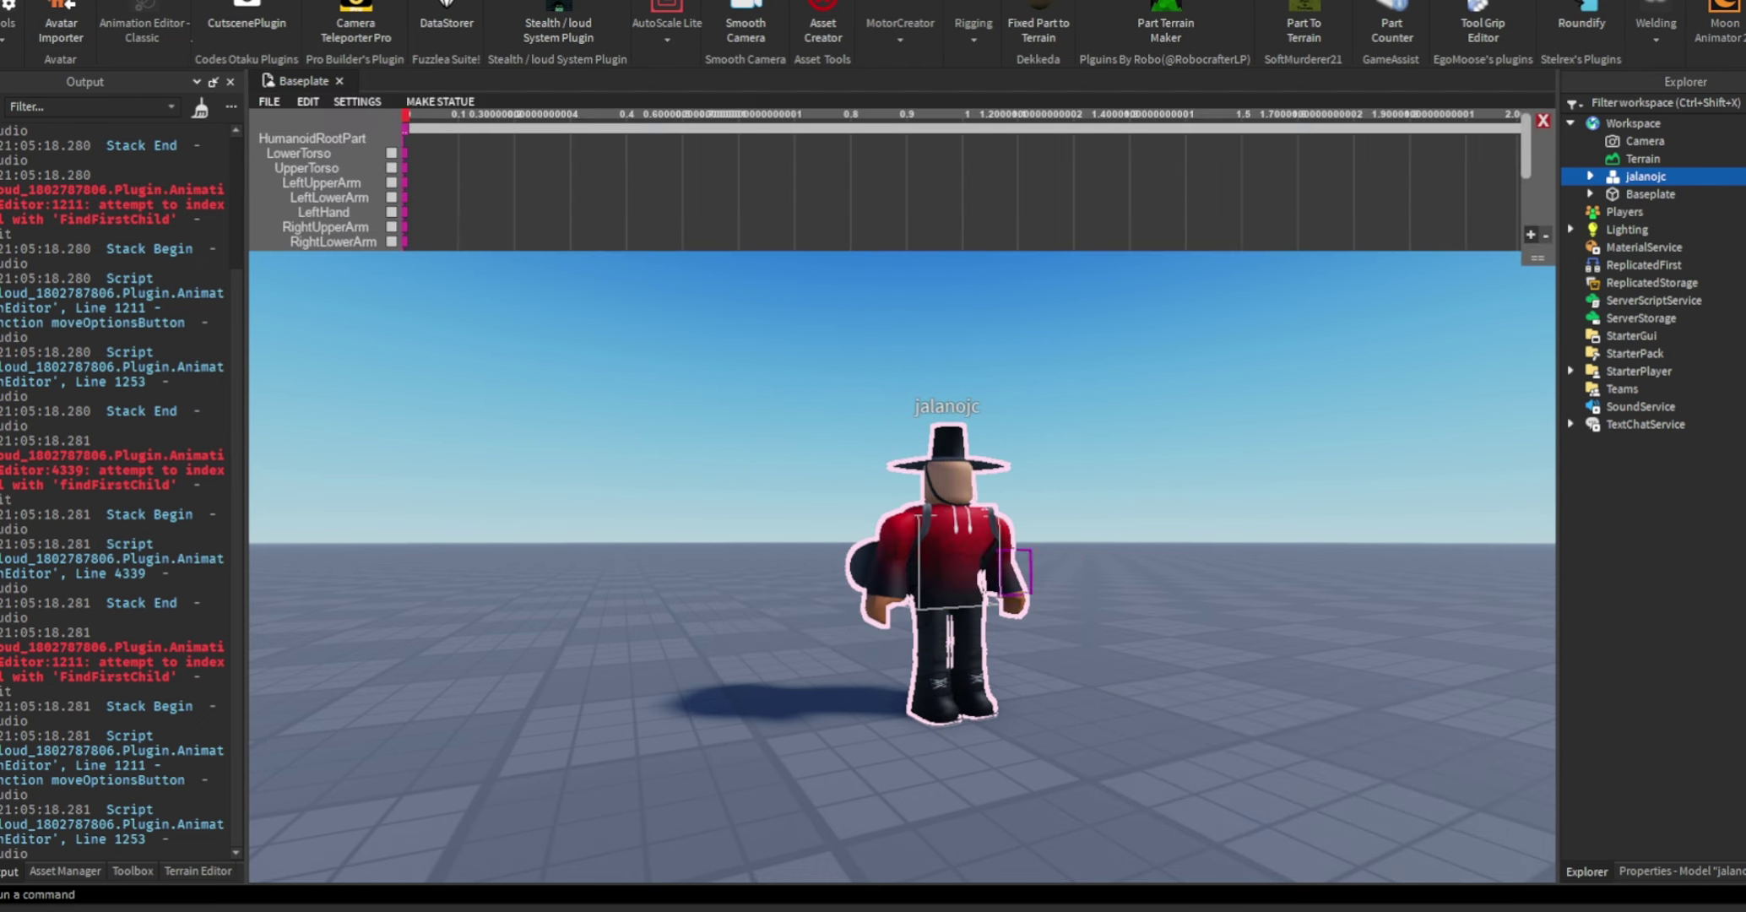
Examine the rig's individually poseable parts by selecting the arms, head, legs and upper torso in turn
{"action": "scroll", "coordinate": [954, 562], "scroll_direction": "up", "scroll_amount": 5}
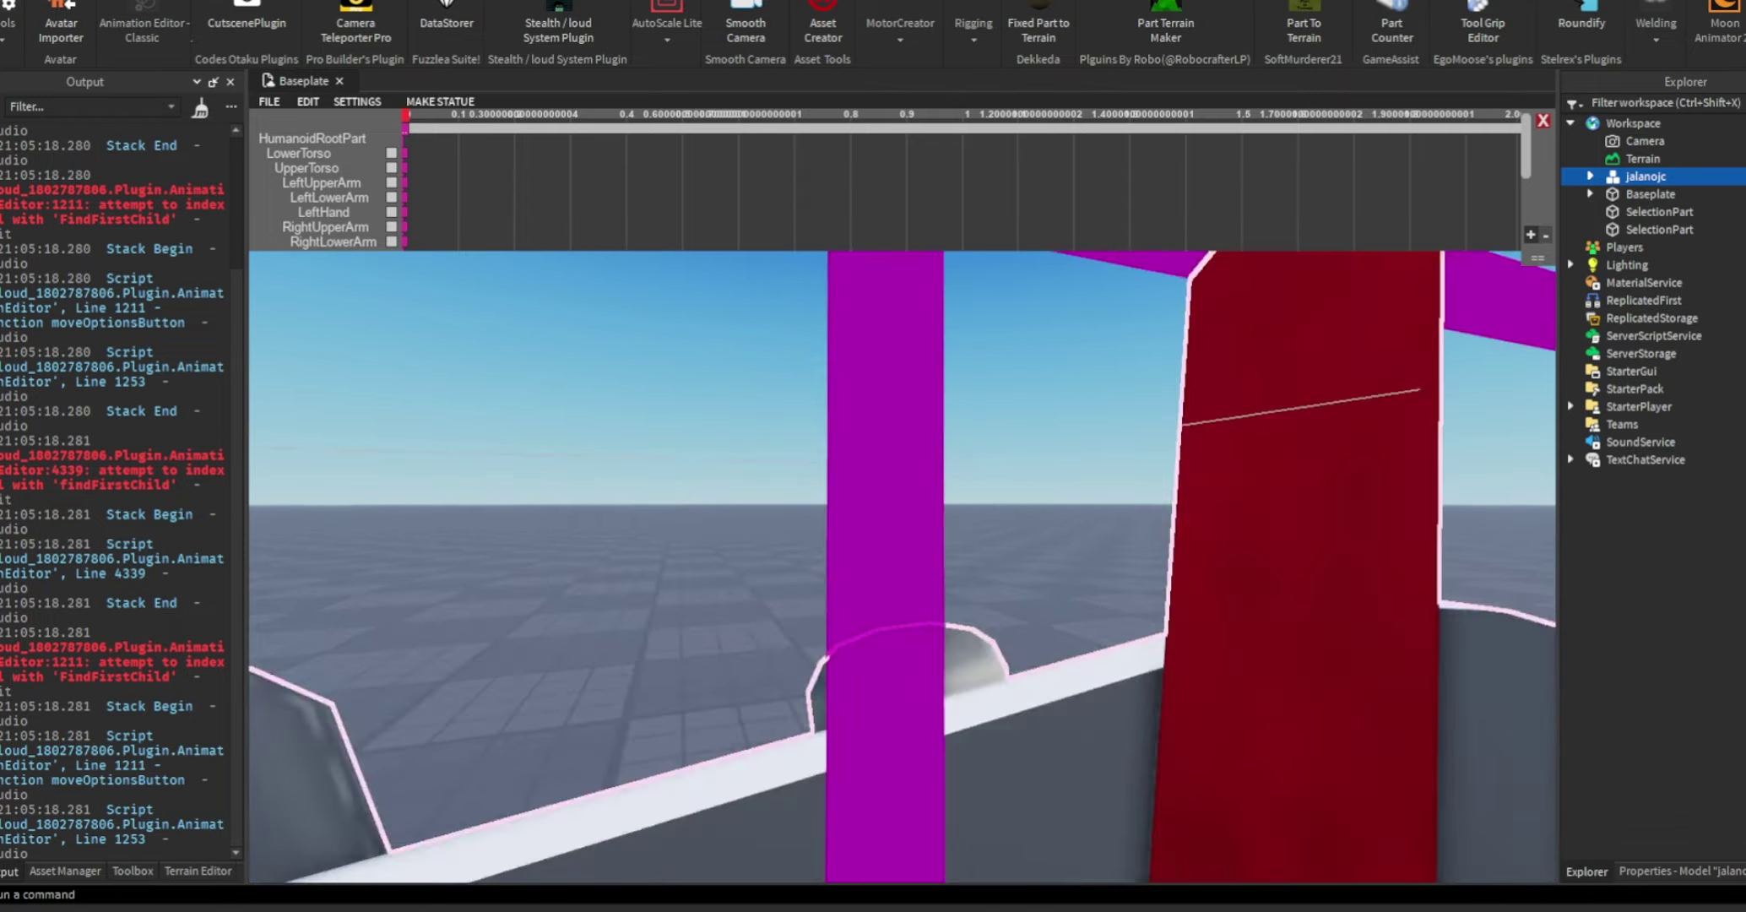
{"action": "scroll", "coordinate": [954, 562], "scroll_direction": "down", "scroll_amount": 5}
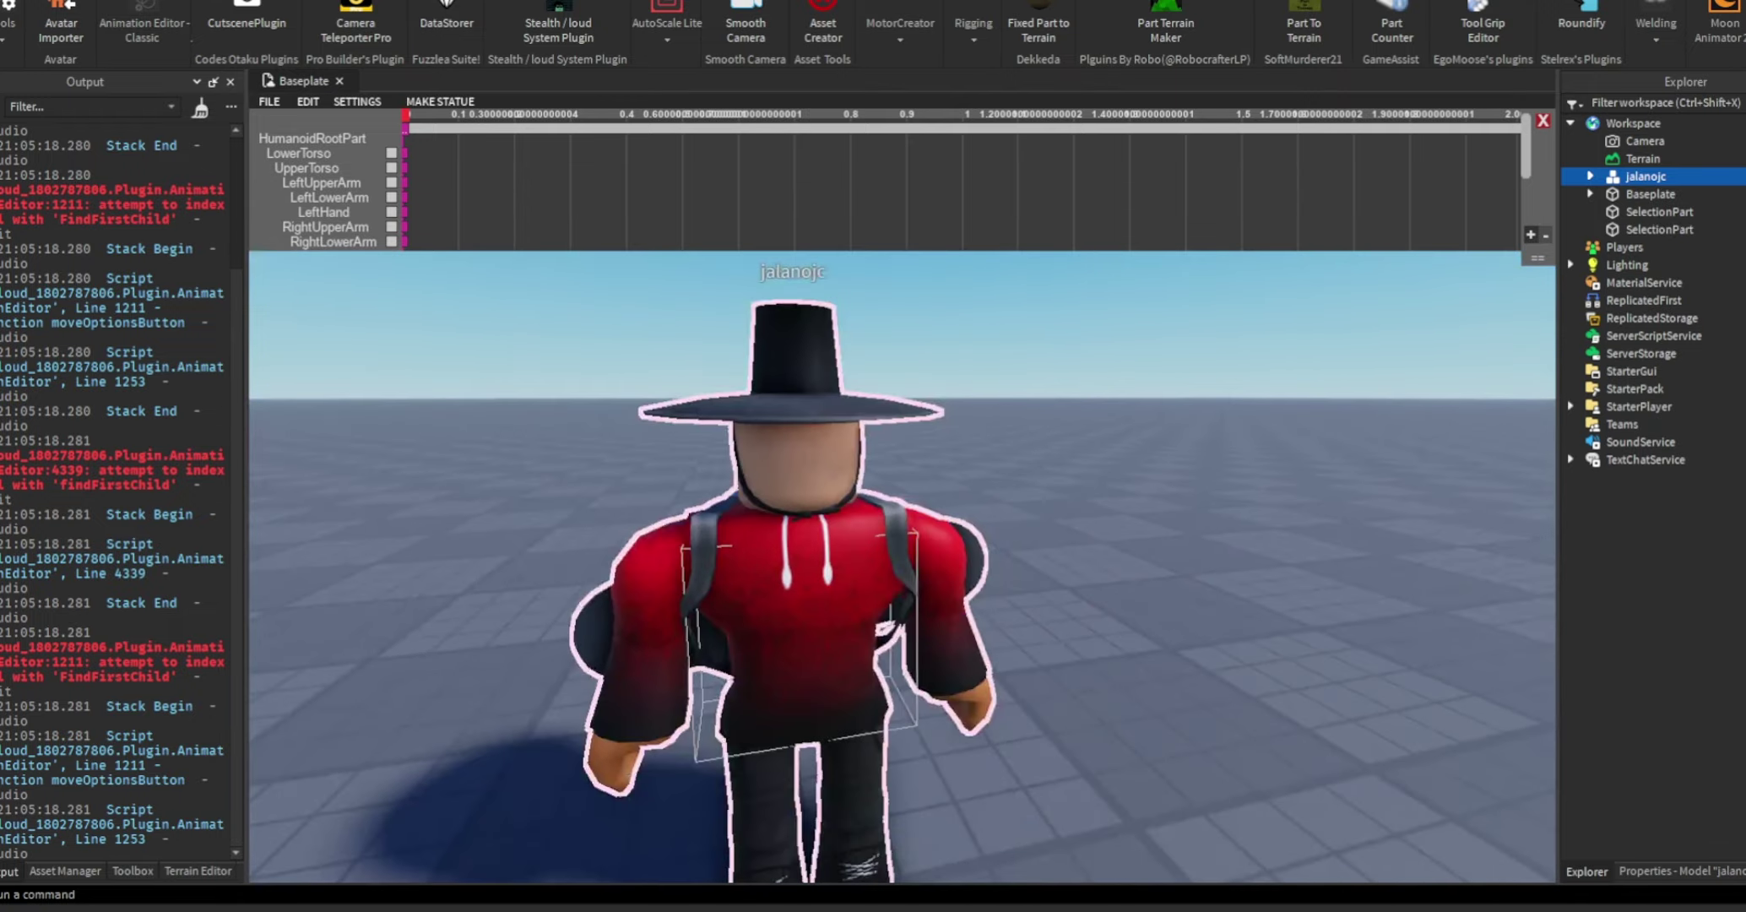
{"action": "left_click", "coordinate": [937, 568]}
{"action": "mouse_move", "coordinate": [937, 568]}
{"action": "right_mouse_down"}
{"action": "mouse_move", "coordinate": [1089, 574]}
{"action": "mouse_move", "coordinate": [954, 582]}
{"action": "right_mouse_up"}
{"action": "scroll", "coordinate": [895, 541], "scroll_direction": "up", "scroll_amount": 1}
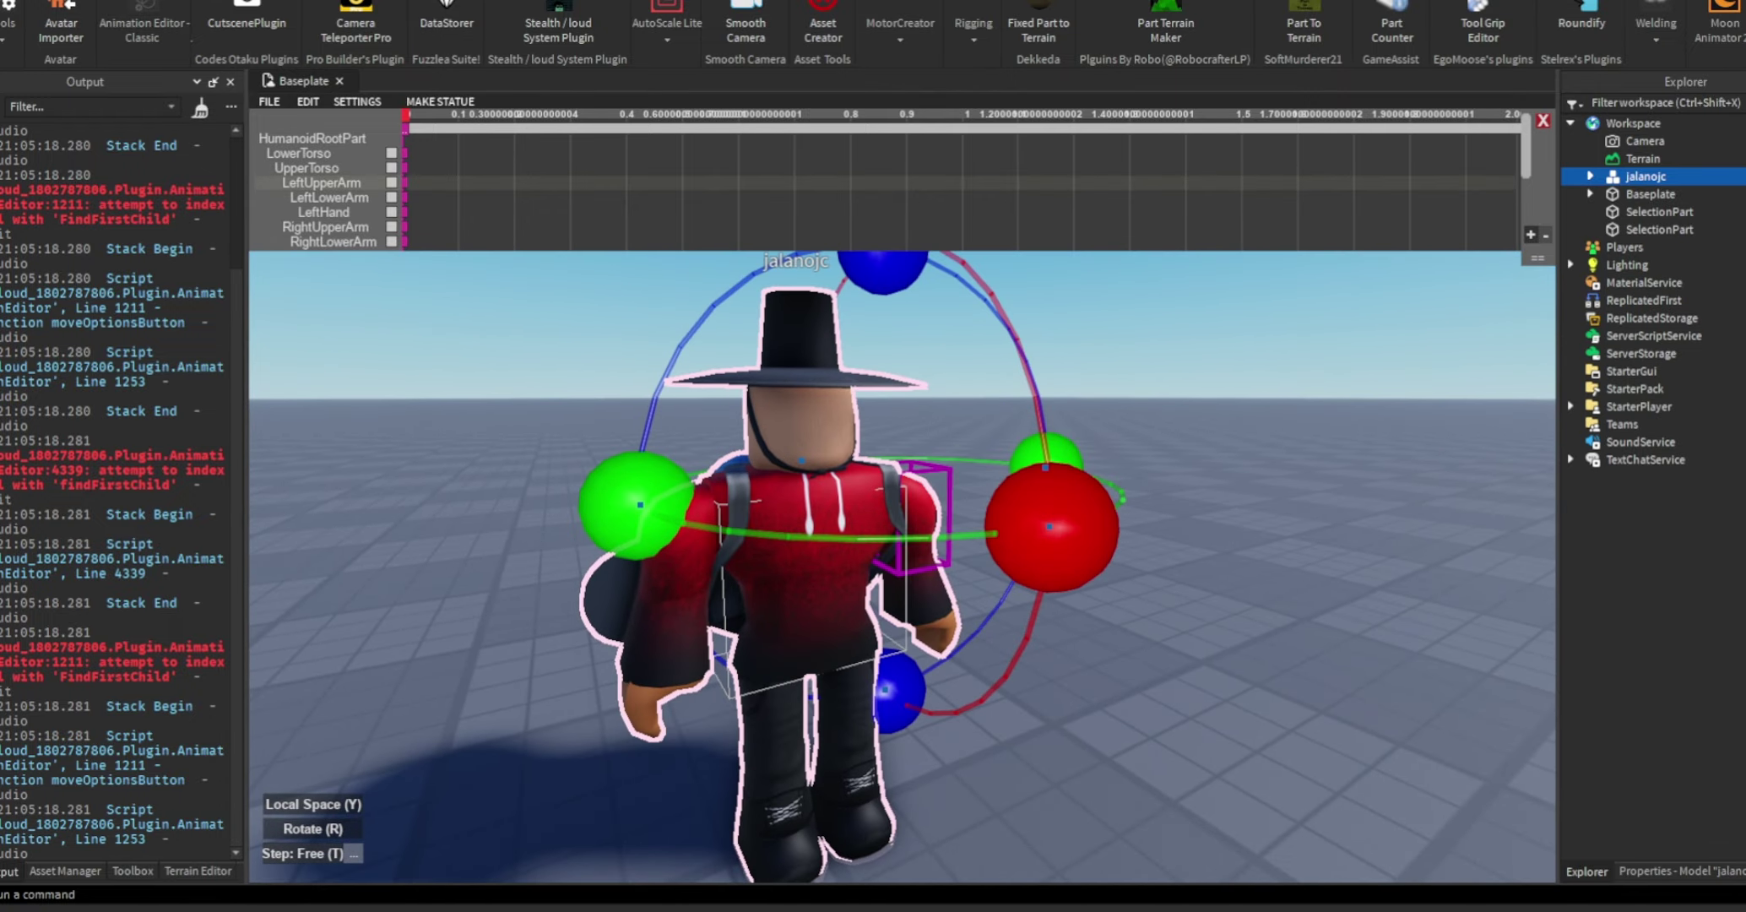
{"action": "left_click", "coordinate": [807, 435]}
{"action": "left_click", "coordinate": [677, 544]}
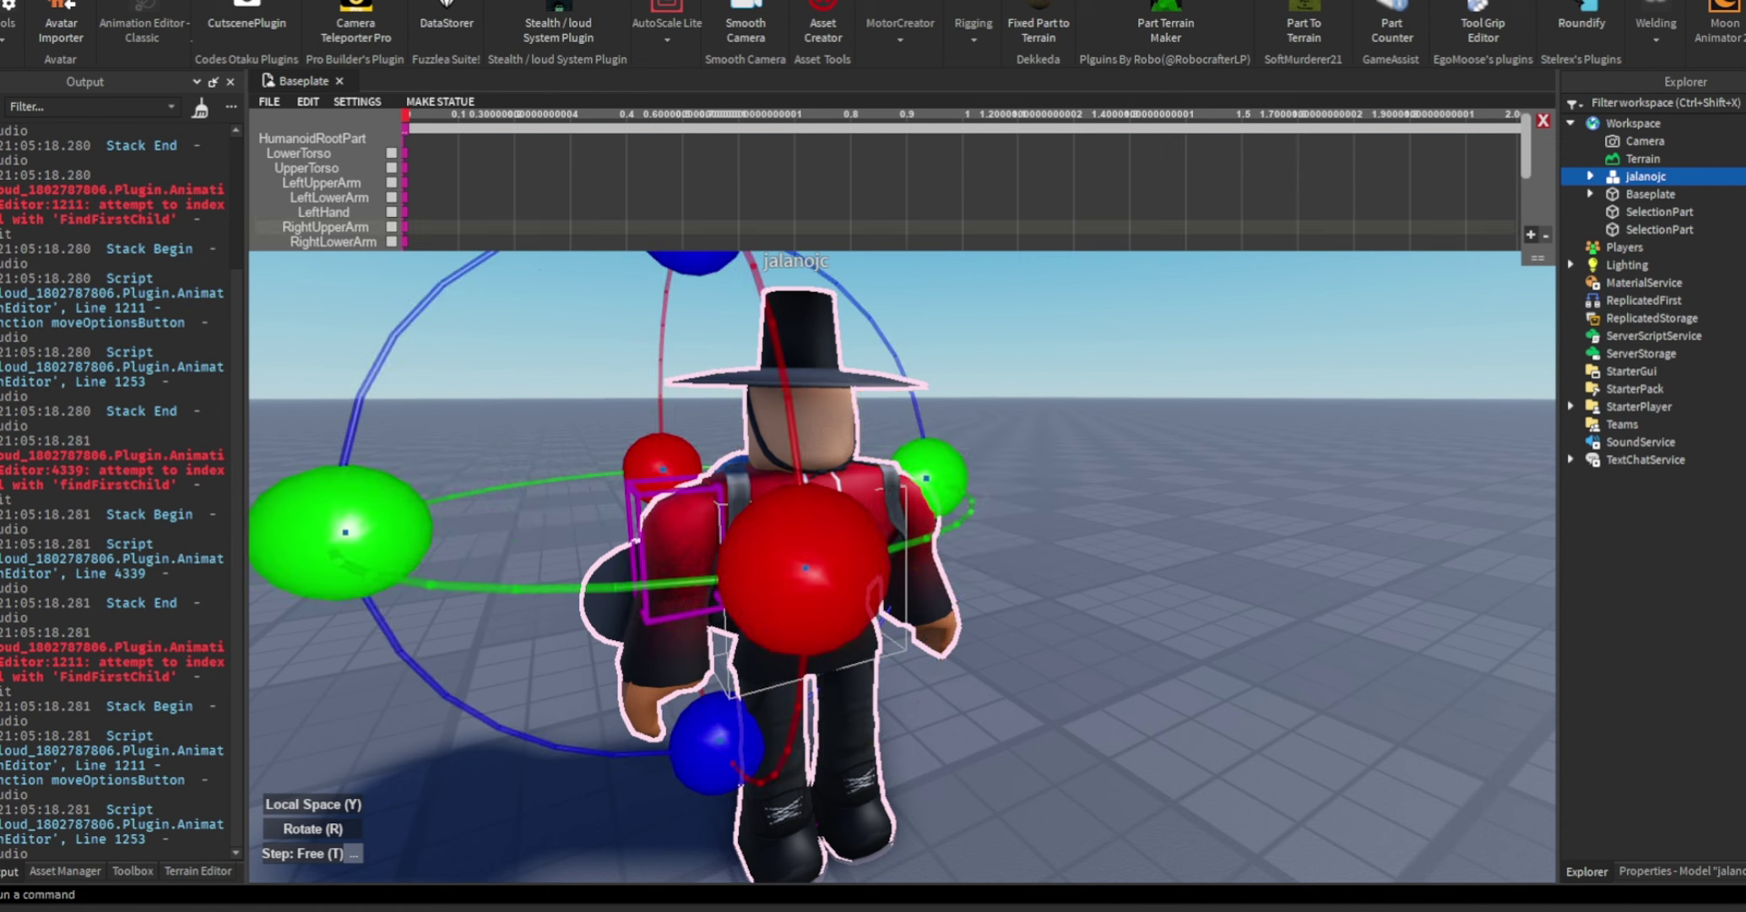
{"action": "left_click", "coordinate": [671, 631]}
{"action": "left_click", "coordinate": [851, 705]}
{"action": "left_click", "coordinate": [859, 769]}
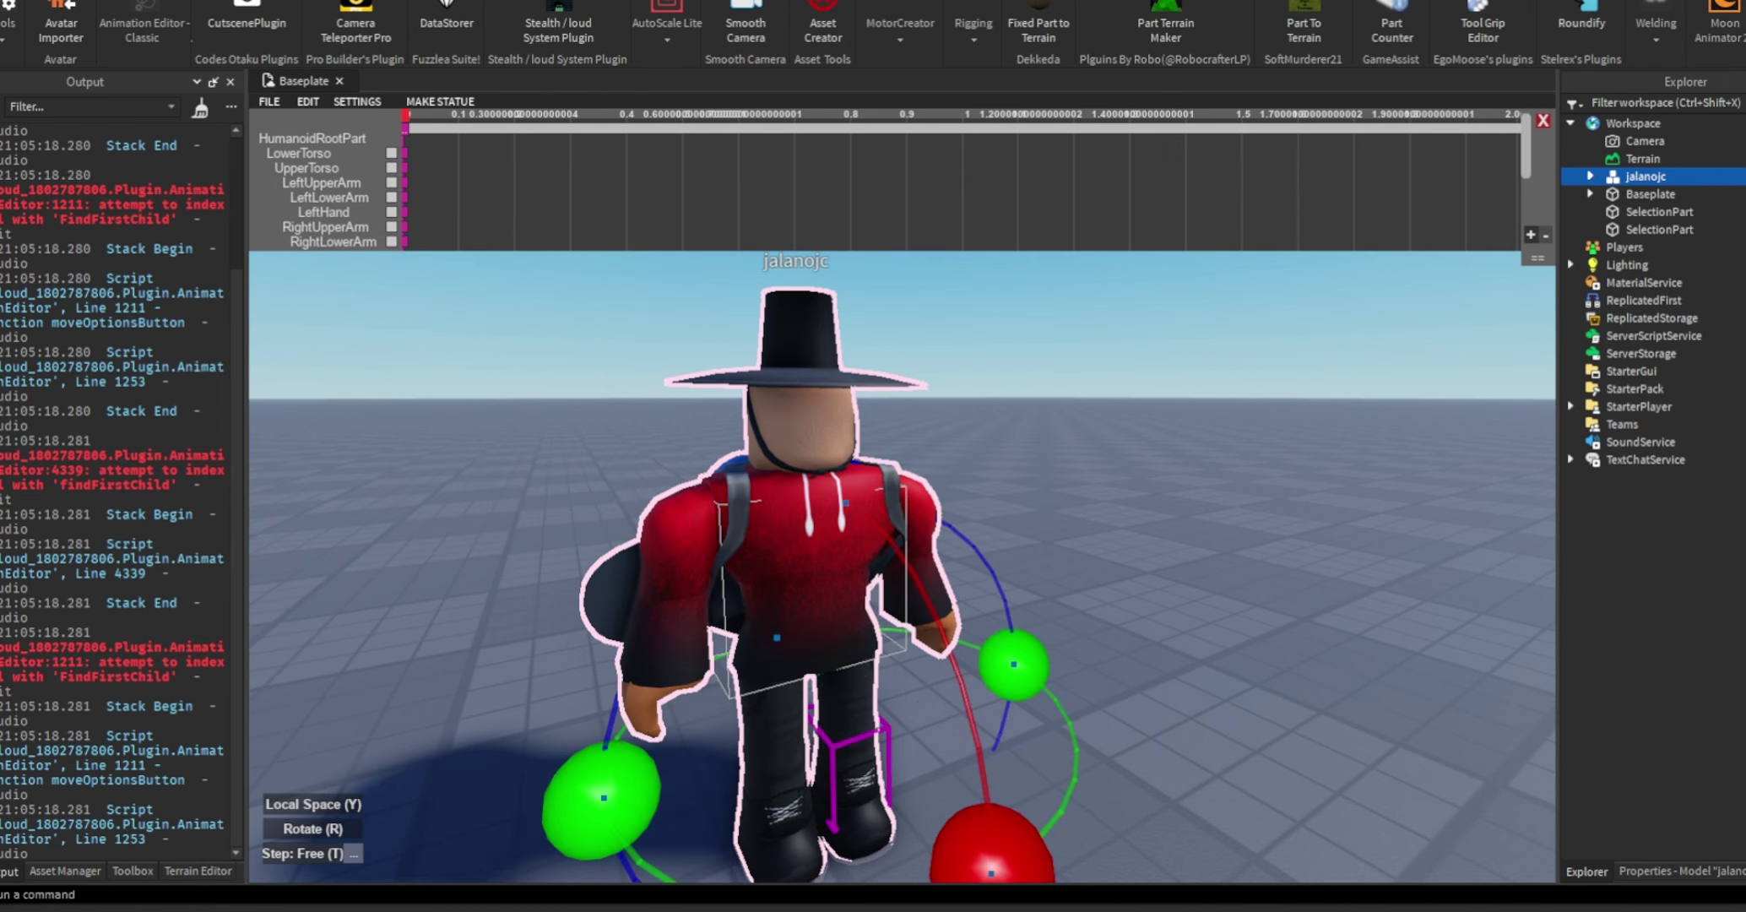
{"action": "left_click", "coordinate": [859, 836]}
{"action": "left_click", "coordinate": [779, 781]}
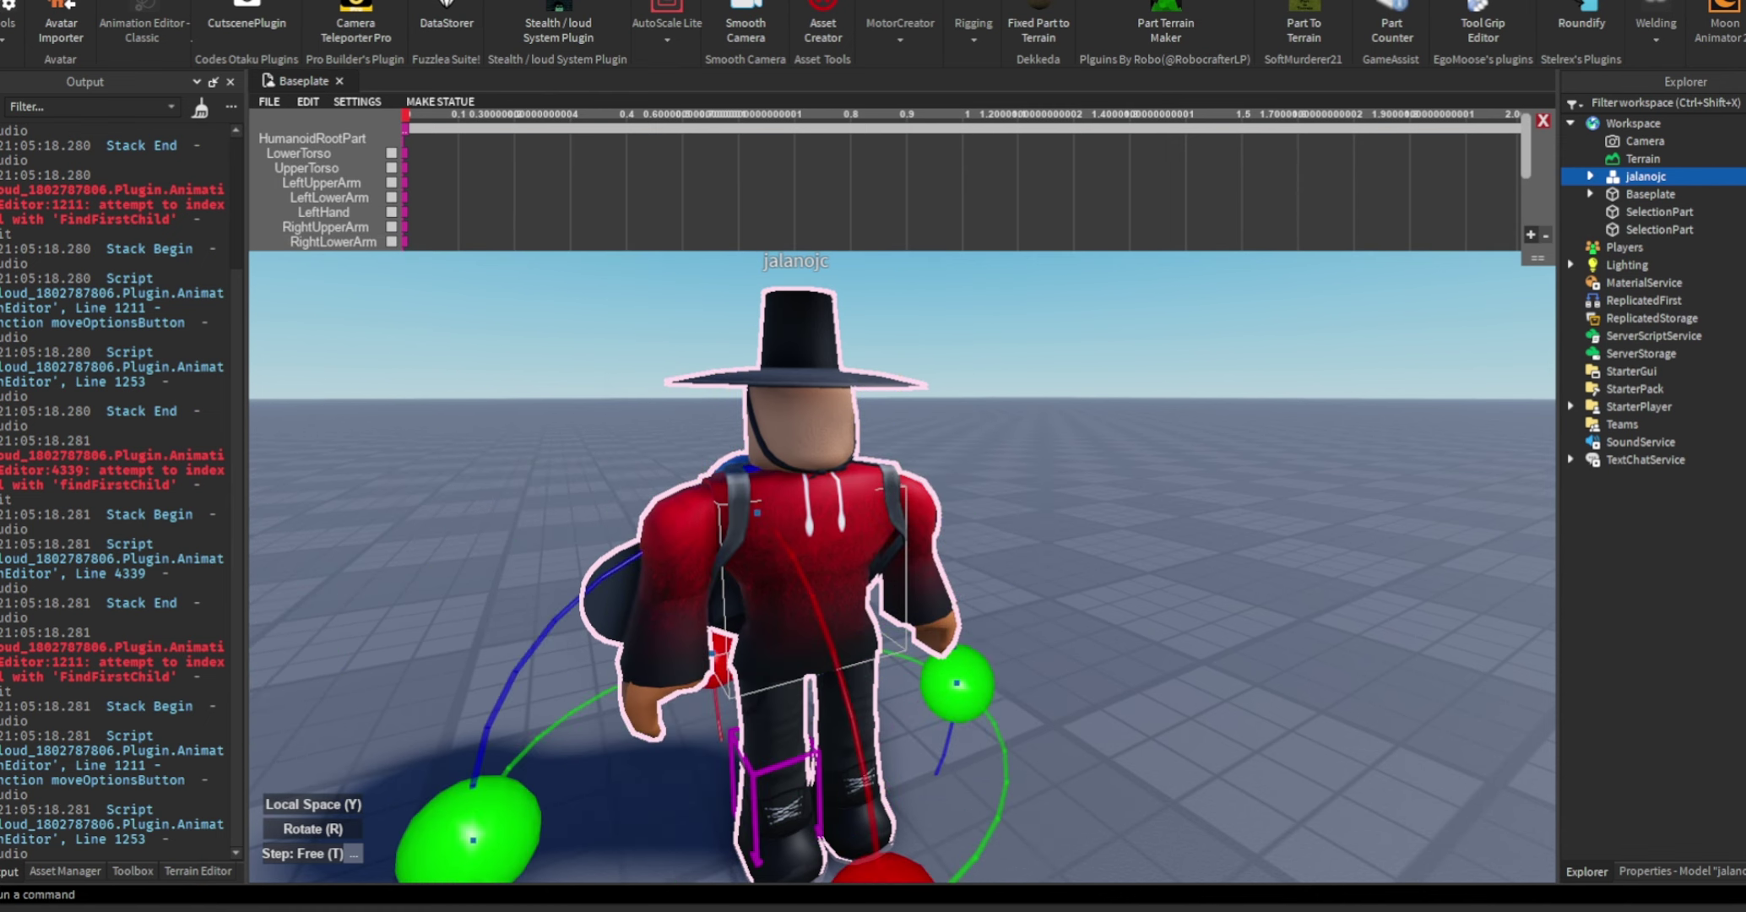
{"action": "left_click", "coordinate": [781, 844]}
{"action": "left_click", "coordinate": [677, 553]}
{"action": "left_click", "coordinate": [671, 635]}
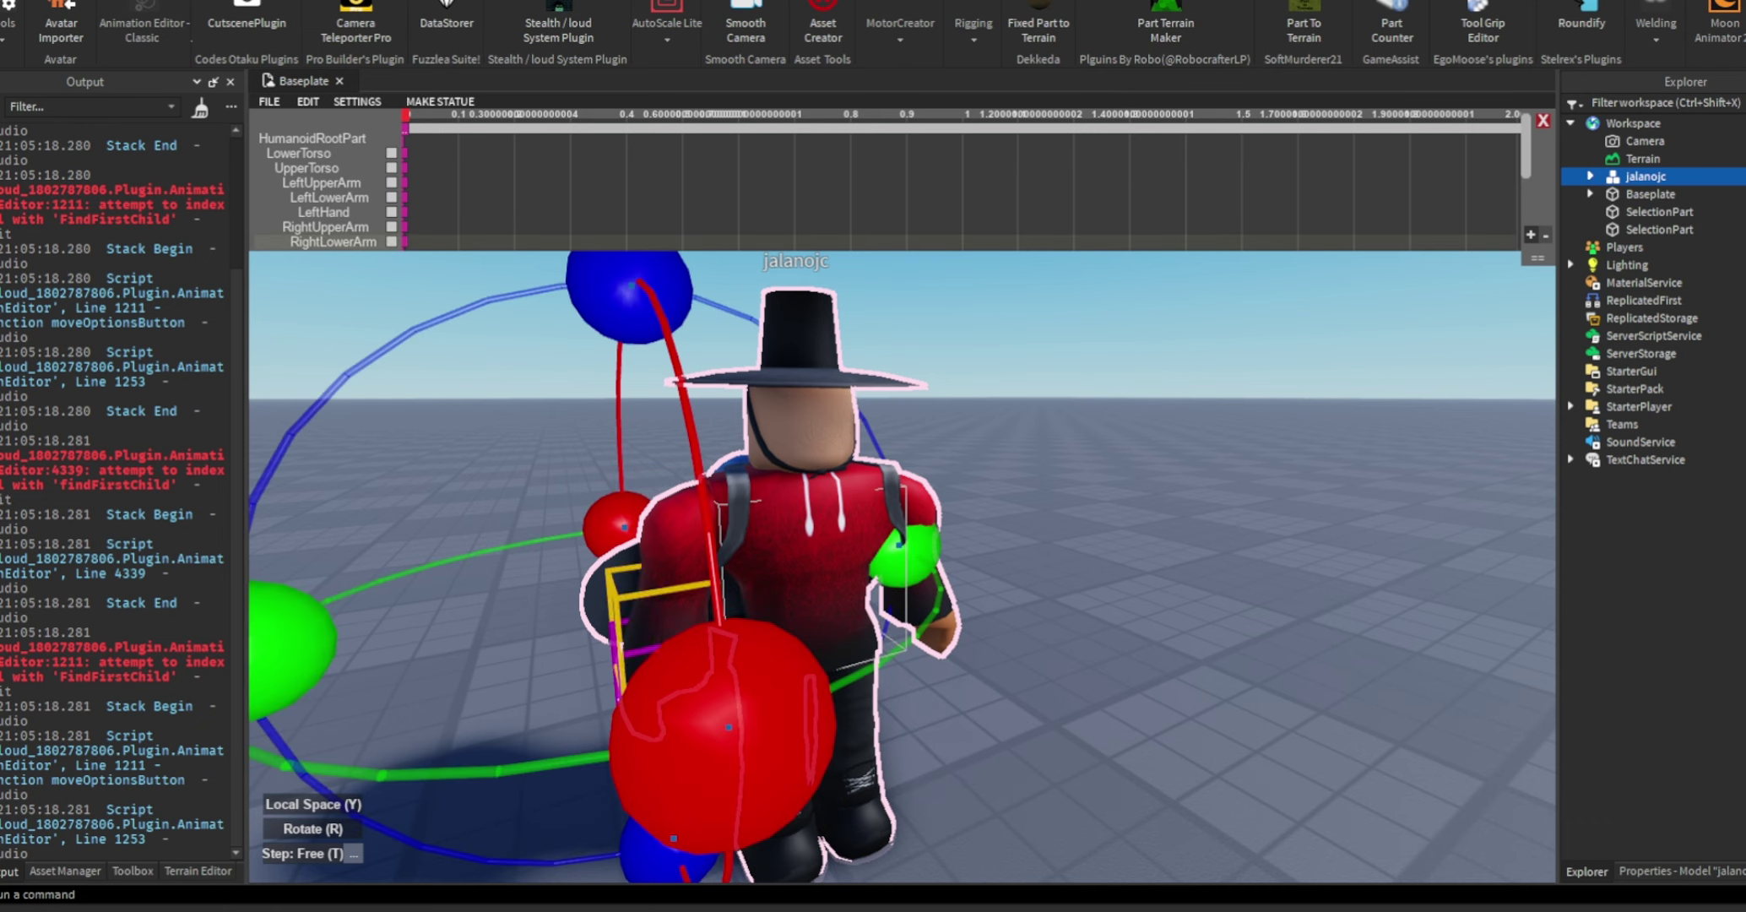
{"action": "right_click_drag", "start_coordinate": [671, 634], "coordinate": [718, 621]}
{"action": "left_click", "coordinate": [751, 591]}
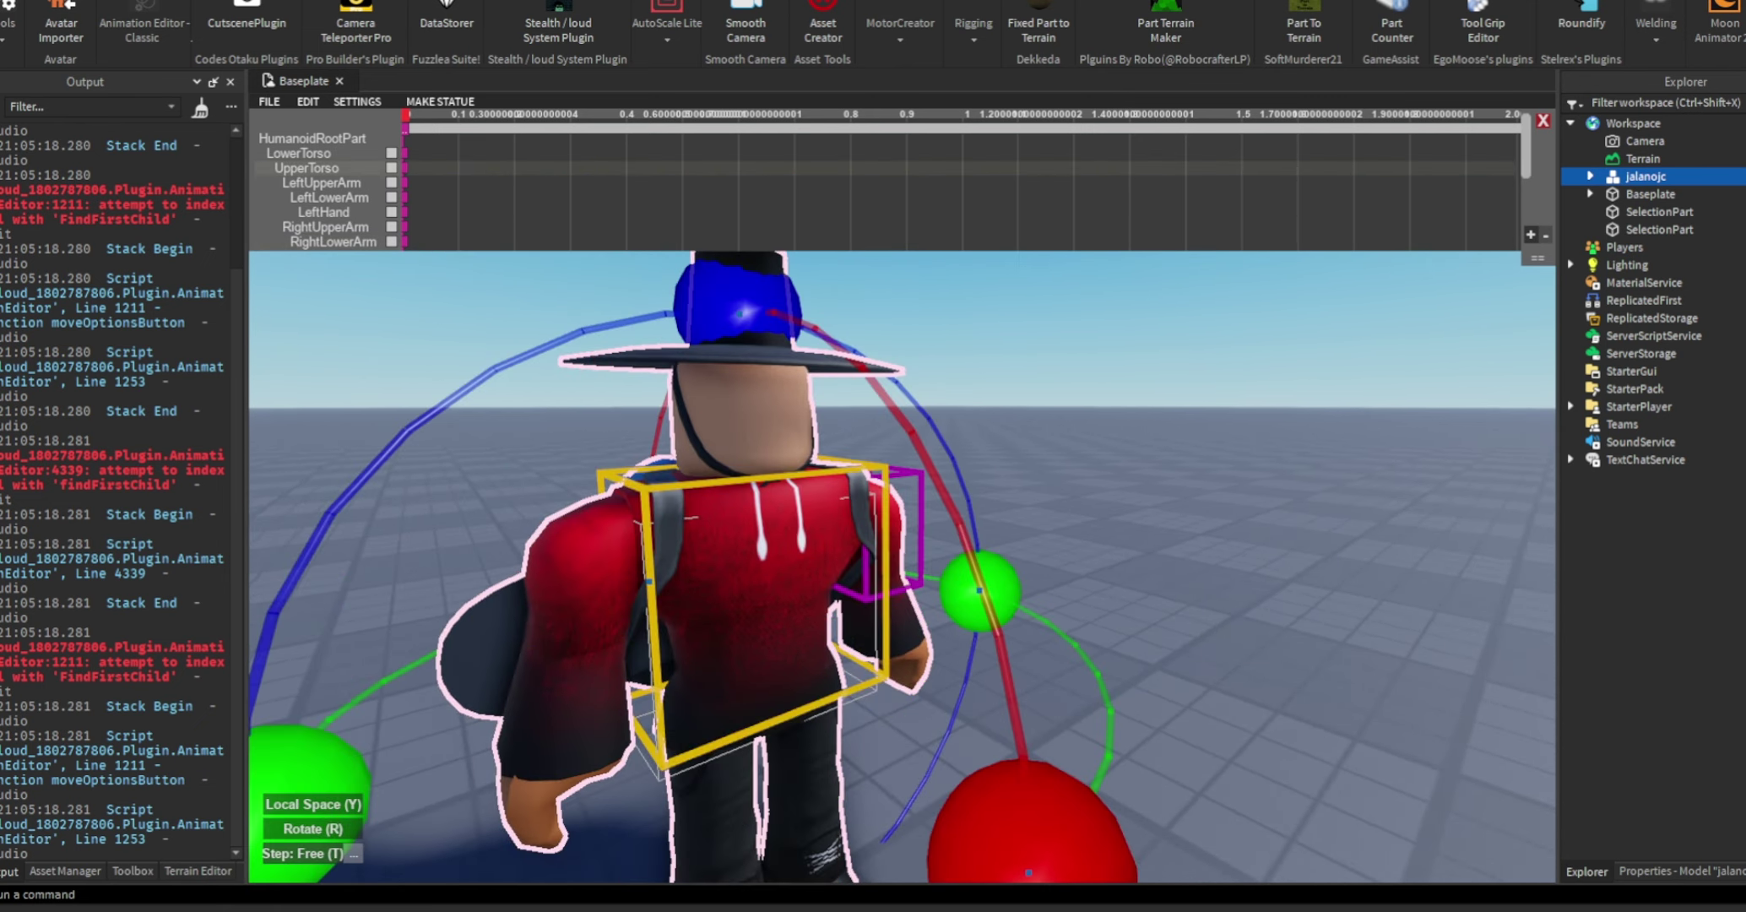
Rotate the avatar's left arm upward from its hanging position so that it reaches forward
{"action": "left_click", "coordinate": [896, 553]}
{"action": "right_click_drag", "start_coordinate": [897, 552], "coordinate": [900, 506]}
{"action": "scroll", "coordinate": [901, 541], "scroll_direction": "down", "scroll_amount": 5}
{"action": "scroll", "coordinate": [902, 541], "scroll_direction": "up", "scroll_amount": 3}
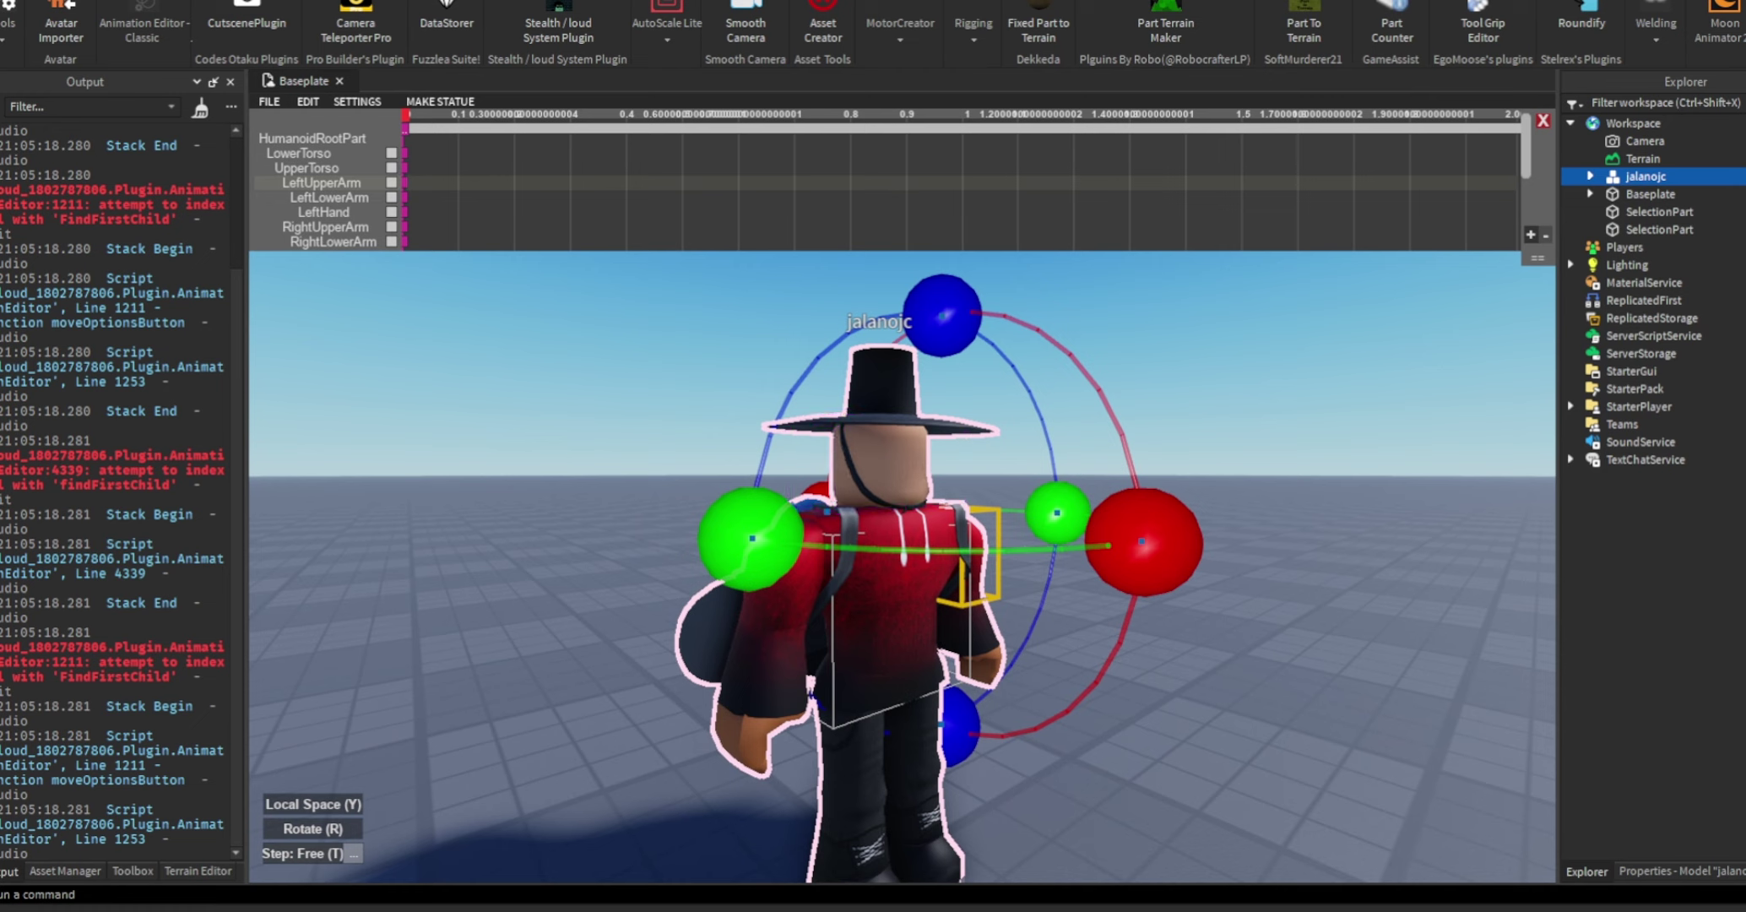
{"action": "mouse_move", "coordinate": [1097, 548]}
{"action": "right_mouse_down"}
{"action": "mouse_move", "coordinate": [1135, 549]}
{"action": "mouse_move", "coordinate": [1056, 562]}
{"action": "mouse_move", "coordinate": [1089, 544]}
{"action": "right_mouse_up"}
{"action": "scroll", "coordinate": [1055, 561], "scroll_direction": "up", "scroll_amount": 2}
{"action": "scroll", "coordinate": [1089, 545], "scroll_direction": "down", "scroll_amount": 3}
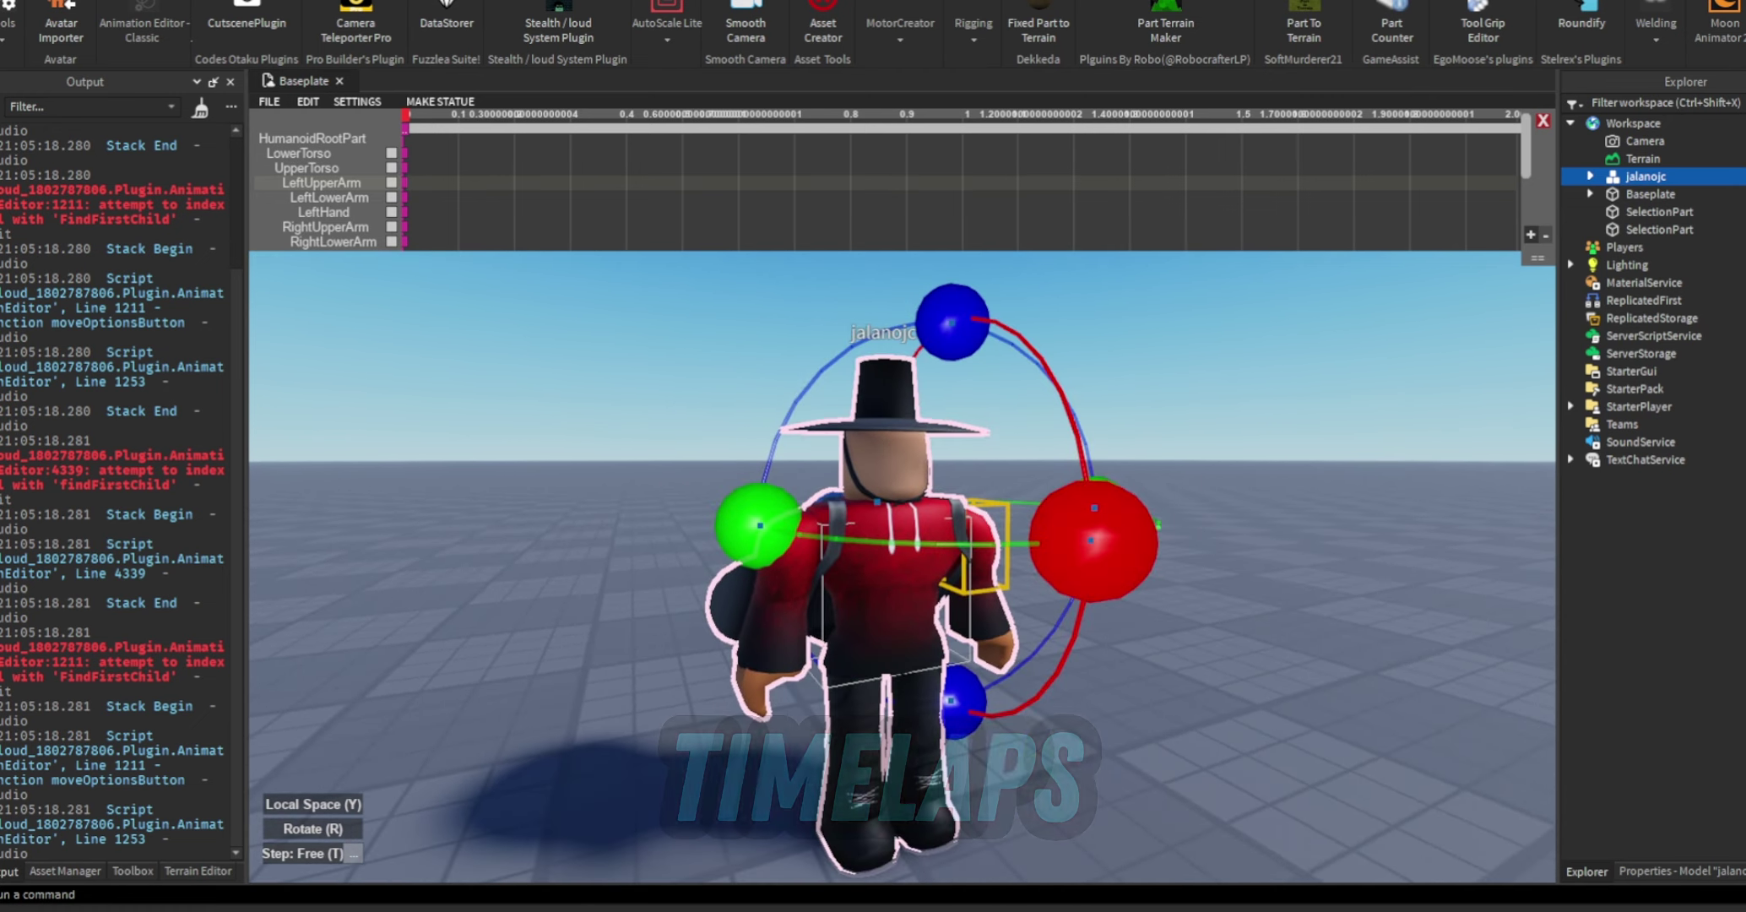
{"action": "left_click", "coordinate": [989, 615]}
{"action": "left_click_drag", "start_coordinate": [1106, 582], "coordinate": [1032, 350]}
Rotate the avatar's right upper arm and forearm upward so that the right arm reaches forward
{"action": "left_click", "coordinate": [886, 574]}
{"action": "left_click_drag", "start_coordinate": [718, 591], "coordinate": [631, 663]}
{"action": "left_click", "coordinate": [832, 562]}
{"action": "left_click_drag", "start_coordinate": [1074, 490], "coordinate": [910, 302]}
{"action": "left_click", "coordinate": [954, 576]}
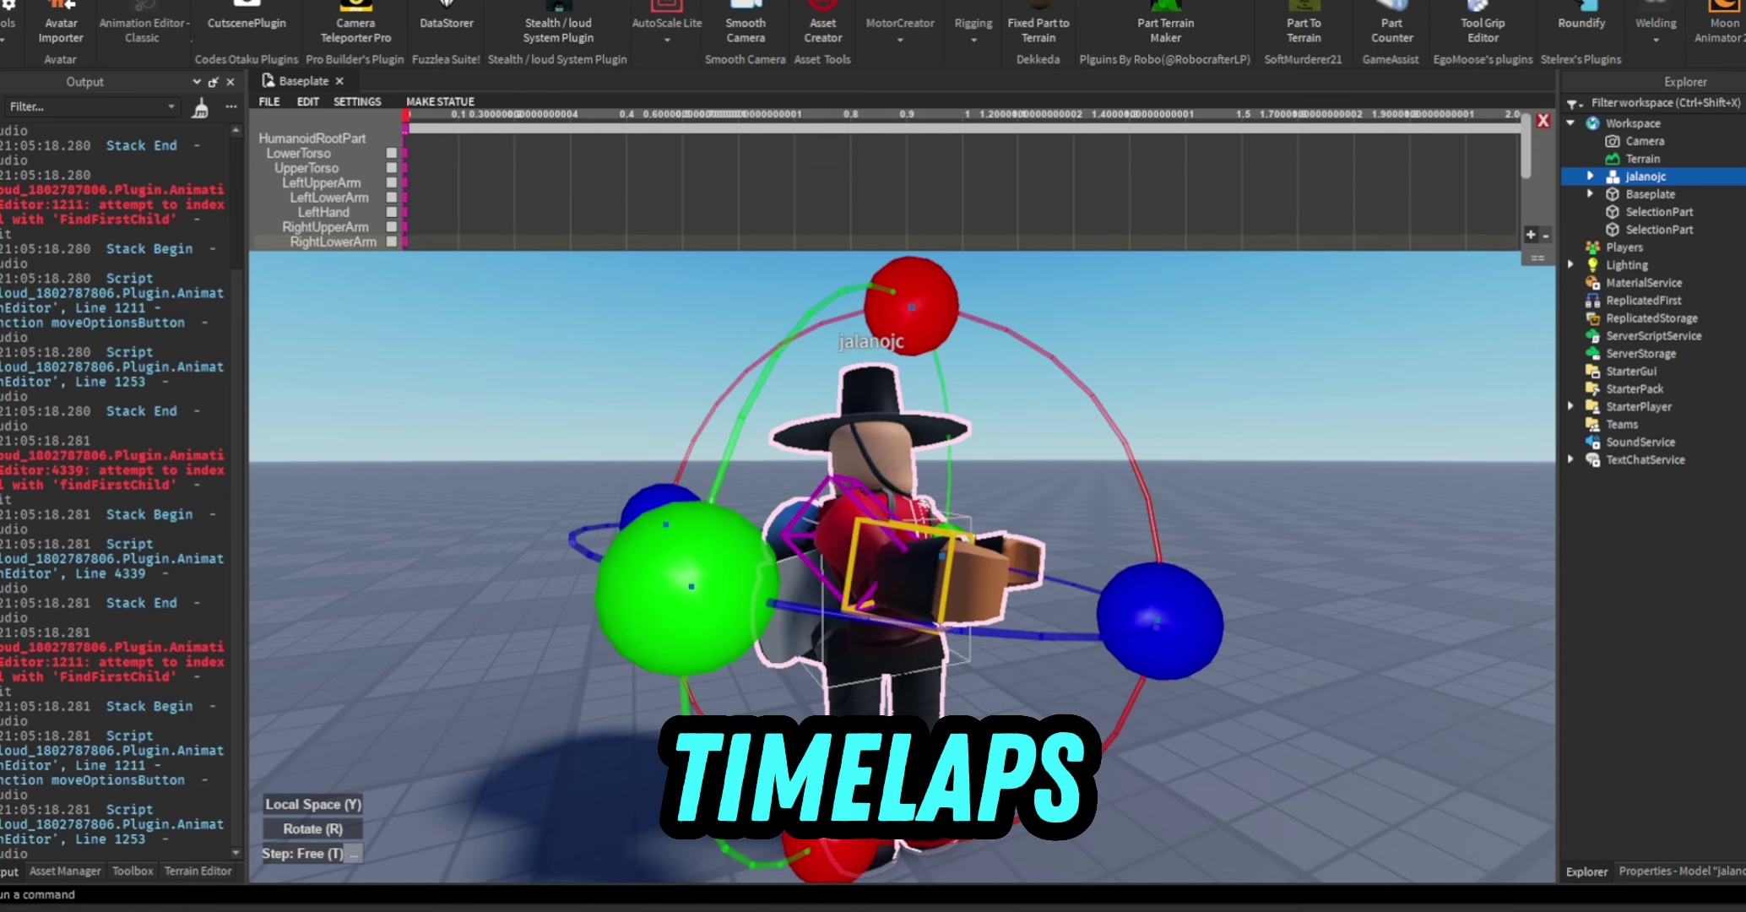
{"action": "left_click", "coordinate": [874, 545]}
{"action": "left_click_drag", "start_coordinate": [1089, 591], "coordinate": [993, 644]}
{"action": "left_click", "coordinate": [1017, 561]}
Refine the rotation of the raised arms so that both forearms extend in front of the chest
{"action": "right_click_drag", "start_coordinate": [928, 548], "coordinate": [958, 540]}
{"action": "left_click", "coordinate": [824, 467]}
{"action": "left_click", "coordinate": [831, 591]}
{"action": "left_click", "coordinate": [857, 583]}
{"action": "left_click_drag", "start_coordinate": [638, 688], "coordinate": [612, 721]}
{"action": "scroll", "coordinate": [861, 582], "scroll_direction": "up", "scroll_amount": 2}
{"action": "scroll", "coordinate": [853, 583], "scroll_direction": "down", "scroll_amount": 2}
{"action": "right_click_drag", "start_coordinate": [929, 582], "coordinate": [790, 595]}
{"action": "scroll", "coordinate": [954, 566], "scroll_direction": "up", "scroll_amount": 4}
{"action": "scroll", "coordinate": [853, 533], "scroll_direction": "down", "scroll_amount": 3}
{"action": "scroll", "coordinate": [853, 533], "scroll_direction": "up", "scroll_amount": 3}
{"action": "scroll", "coordinate": [819, 533], "scroll_direction": "down", "scroll_amount": 4}
{"action": "scroll", "coordinate": [787, 539], "scroll_direction": "up", "scroll_amount": 5}
{"action": "scroll", "coordinate": [787, 539], "scroll_direction": "down", "scroll_amount": 3}
Try the Move mode on the right forearm by shifting it along its axis and back
{"action": "left_click", "coordinate": [736, 685]}
{"action": "key", "text": "r"}
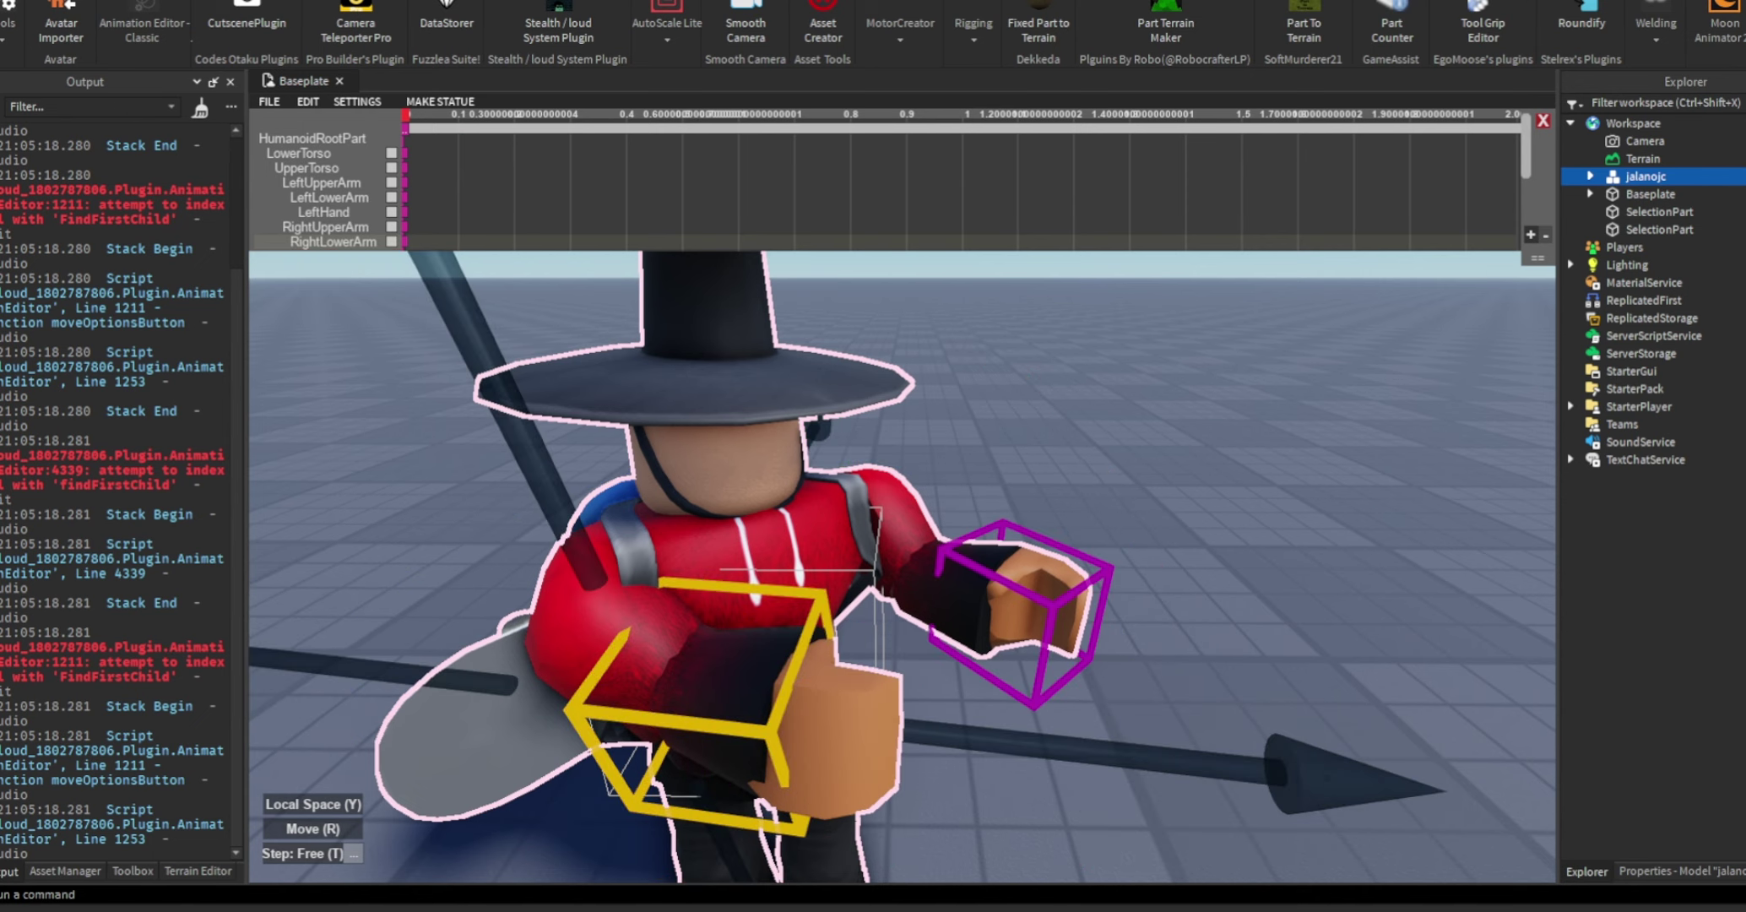
{"action": "right_click_drag", "start_coordinate": [1025, 601], "coordinate": [1036, 590]}
{"action": "left_click_drag", "start_coordinate": [1359, 777], "coordinate": [1498, 794]}
{"action": "scroll", "coordinate": [1499, 793], "scroll_direction": "down", "scroll_amount": 4}
{"action": "right_click_drag", "start_coordinate": [1498, 794], "coordinate": [1452, 760]}
{"action": "left_click_drag", "start_coordinate": [1123, 599], "coordinate": [1066, 607]}
Move the left upper arm far away from the body and return it to the shoulder
{"action": "left_click", "coordinate": [851, 535]}
{"action": "left_click_drag", "start_coordinate": [903, 476], "coordinate": [998, 436]}
{"action": "scroll", "coordinate": [997, 436], "scroll_direction": "down", "scroll_amount": 3}
{"action": "right_click_drag", "start_coordinate": [998, 436], "coordinate": [886, 468]}
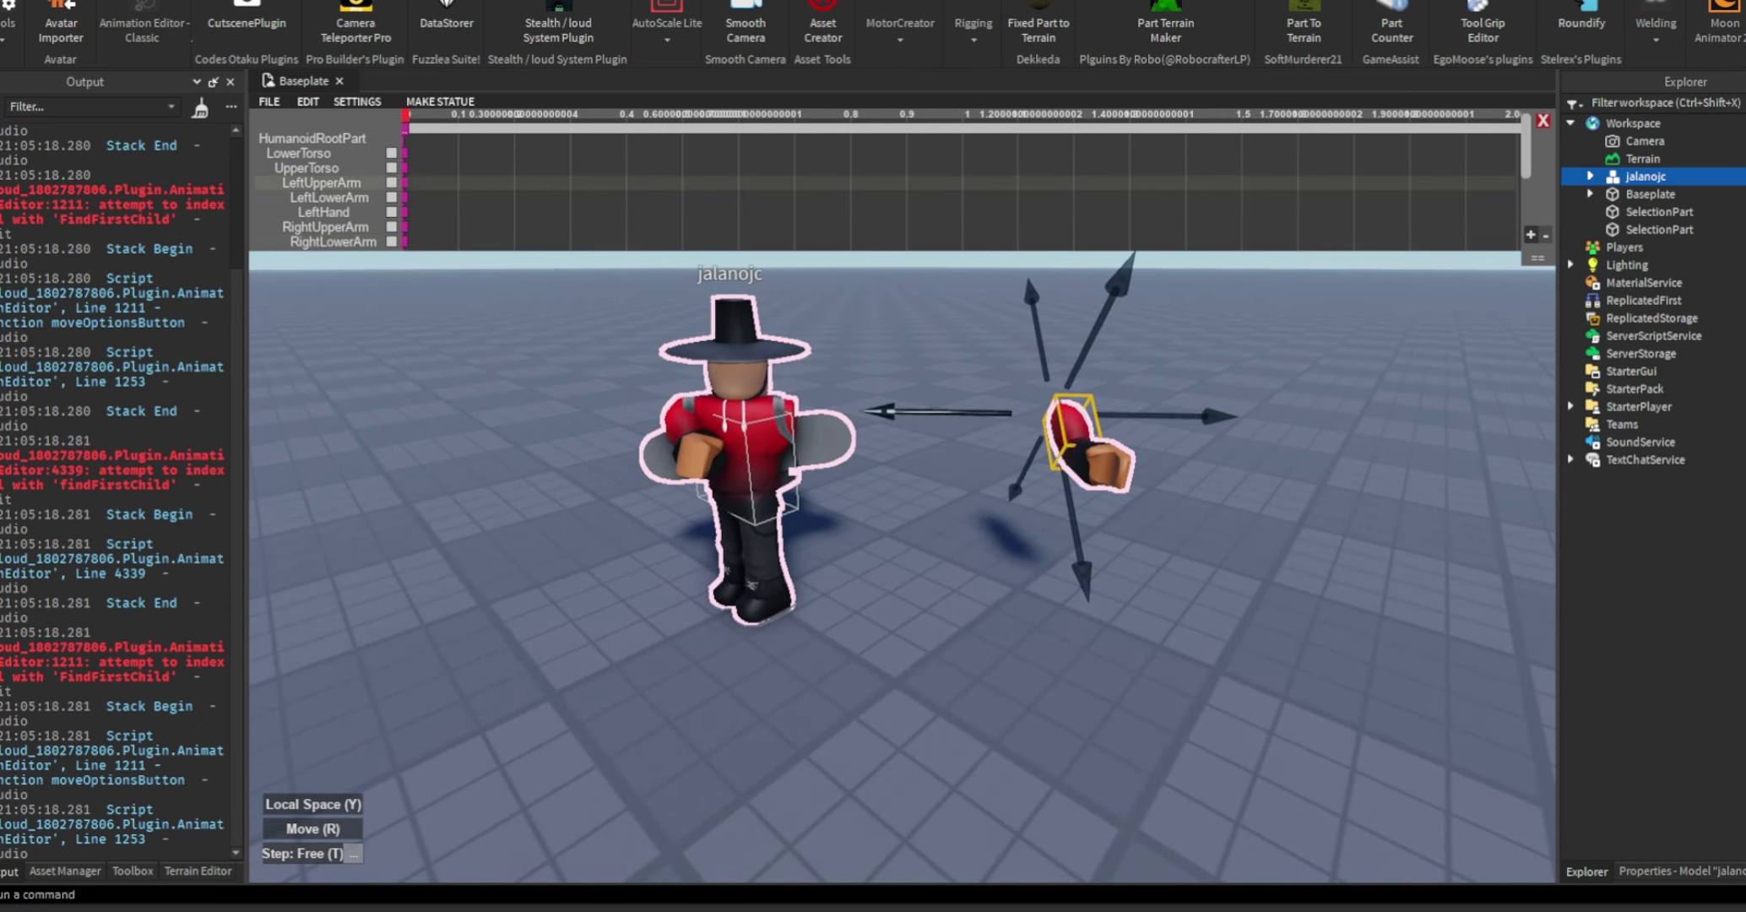
{"action": "left_click_drag", "start_coordinate": [929, 412], "coordinate": [663, 409]}
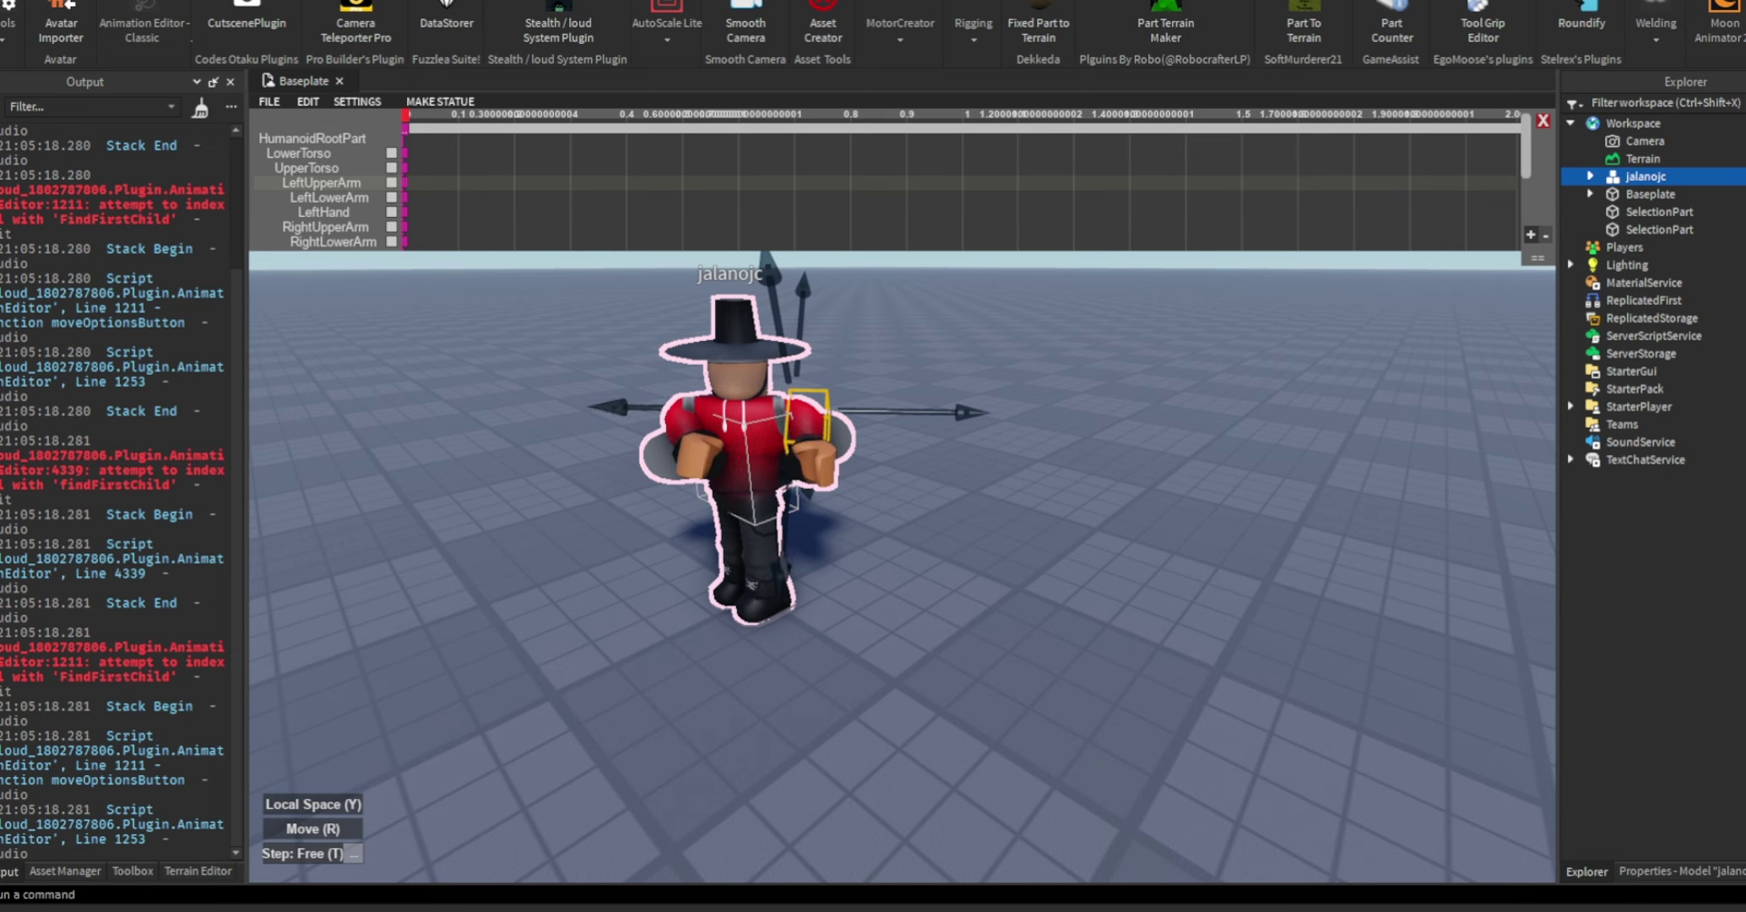
Toggle the left upper arm's handles repeatedly between Rotate and Move modes, and deselect the arm
{"action": "key", "text": "r"}
{"action": "key", "text": "r"}
{"action": "key", "text": "r"}
{"action": "key", "text": "r"}
{"action": "key", "text": "r"}
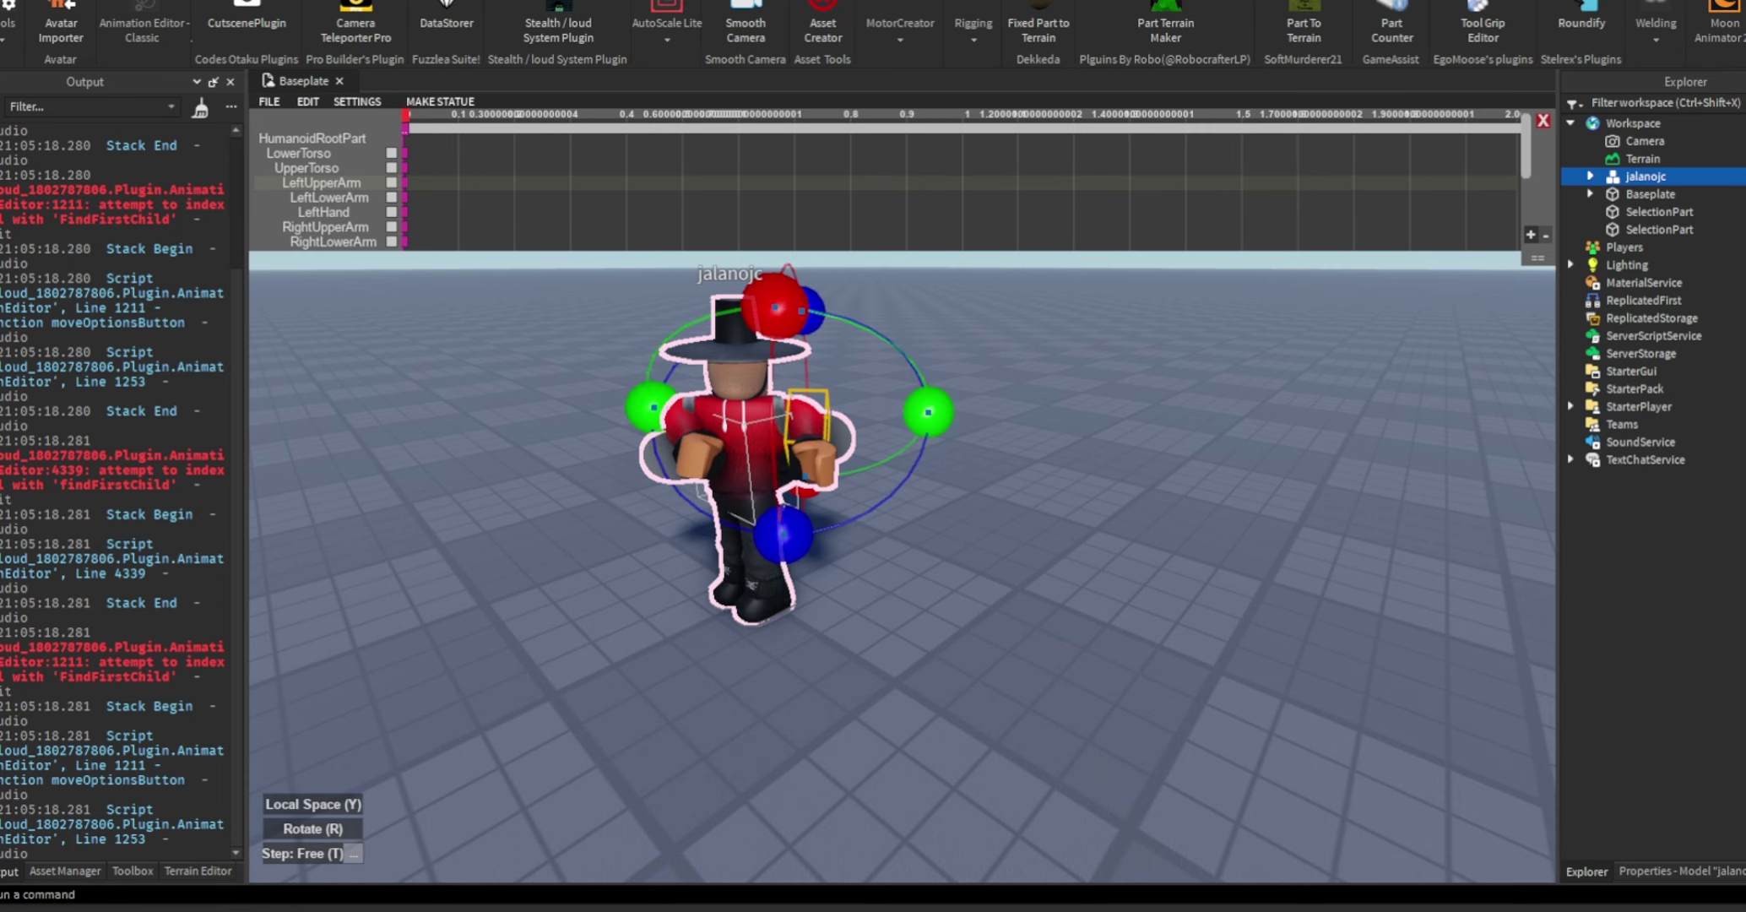
{"action": "key", "text": "r"}
{"action": "key", "text": "r"}
{"action": "key", "text": "r"}
{"action": "key", "text": "r"}
{"action": "key", "text": "r"}
{"action": "key", "text": "r"}
{"action": "key", "text": "r"}
{"action": "key", "text": "r"}
{"action": "key", "text": "a"}
{"action": "key", "text": "Escape"}
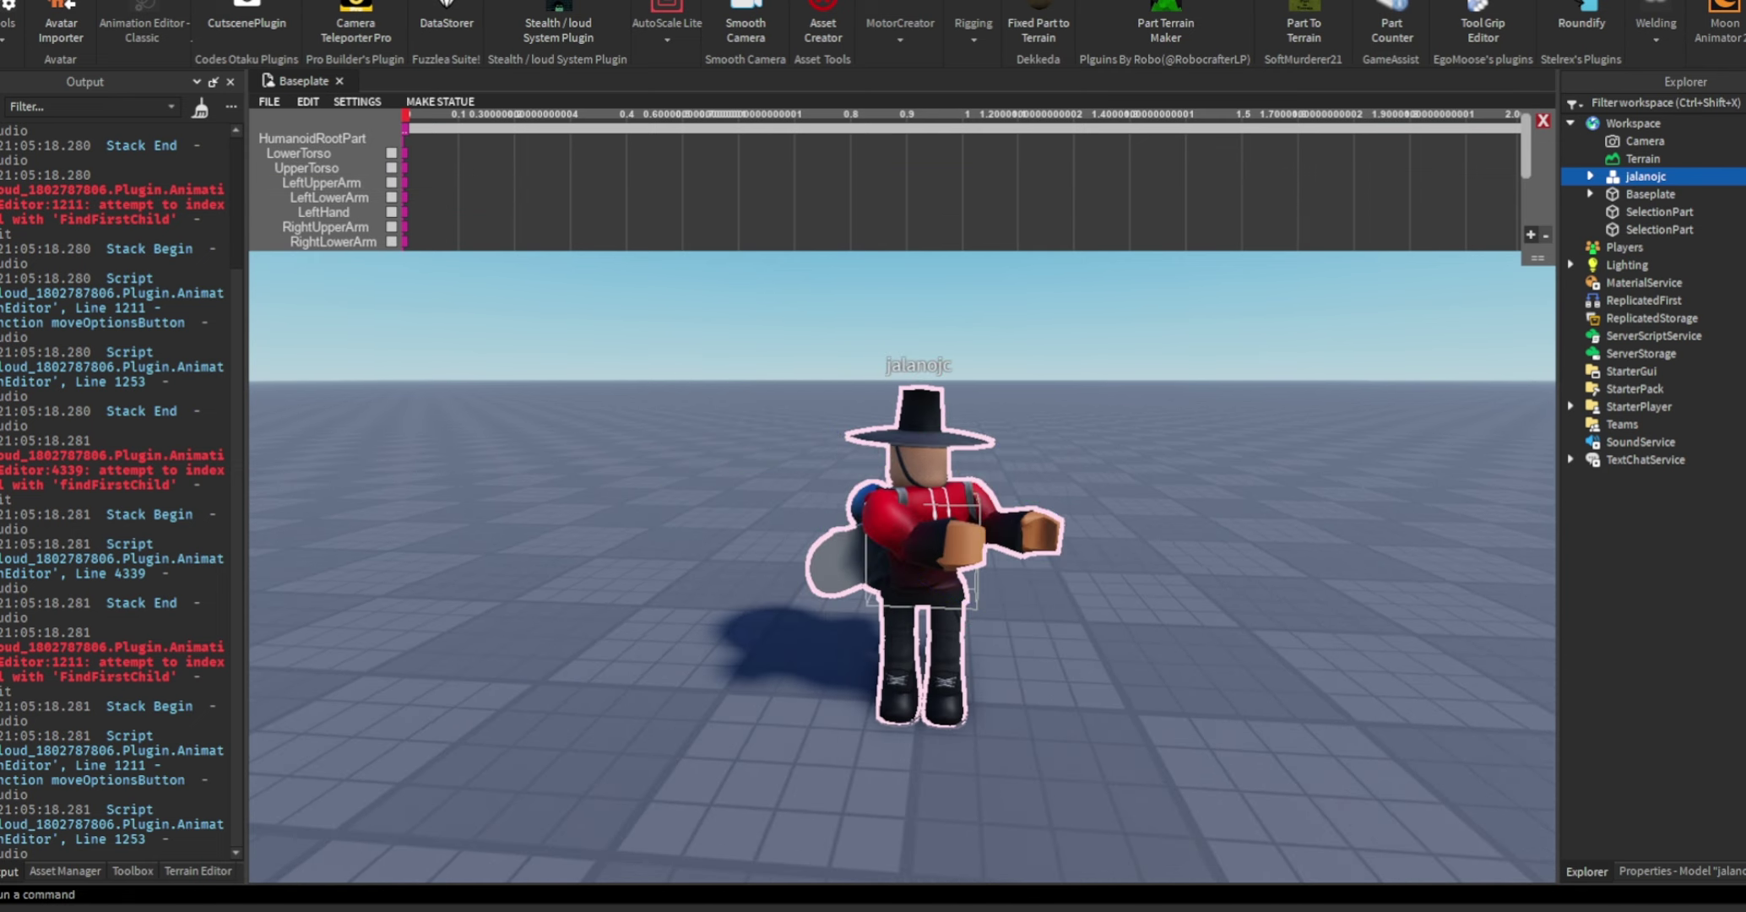
Close the Animation Editor on the posed avatar, discarding the unsaved animation progress, and clear the Output log
{"action": "right_click_drag", "start_coordinate": [1132, 629], "coordinate": [1138, 612]}
{"action": "scroll", "coordinate": [1138, 615], "scroll_direction": "up", "scroll_amount": 4}
{"action": "scroll", "coordinate": [1149, 615], "scroll_direction": "down", "scroll_amount": 3}
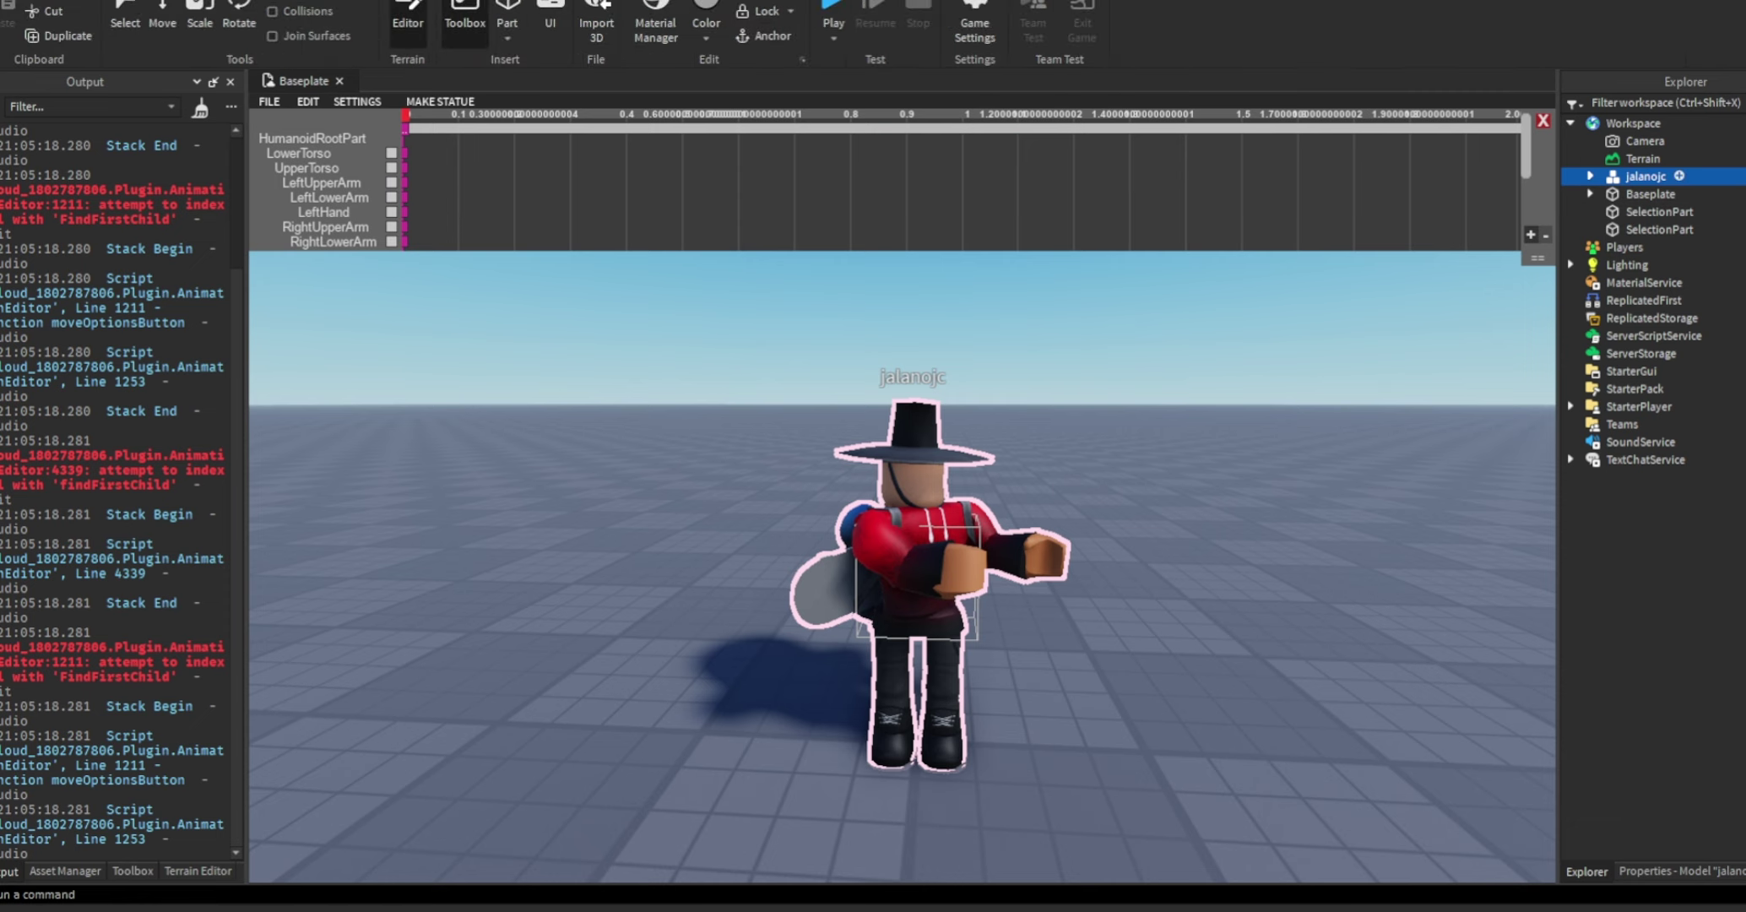
{"action": "left_click", "coordinate": [1650, 194]}
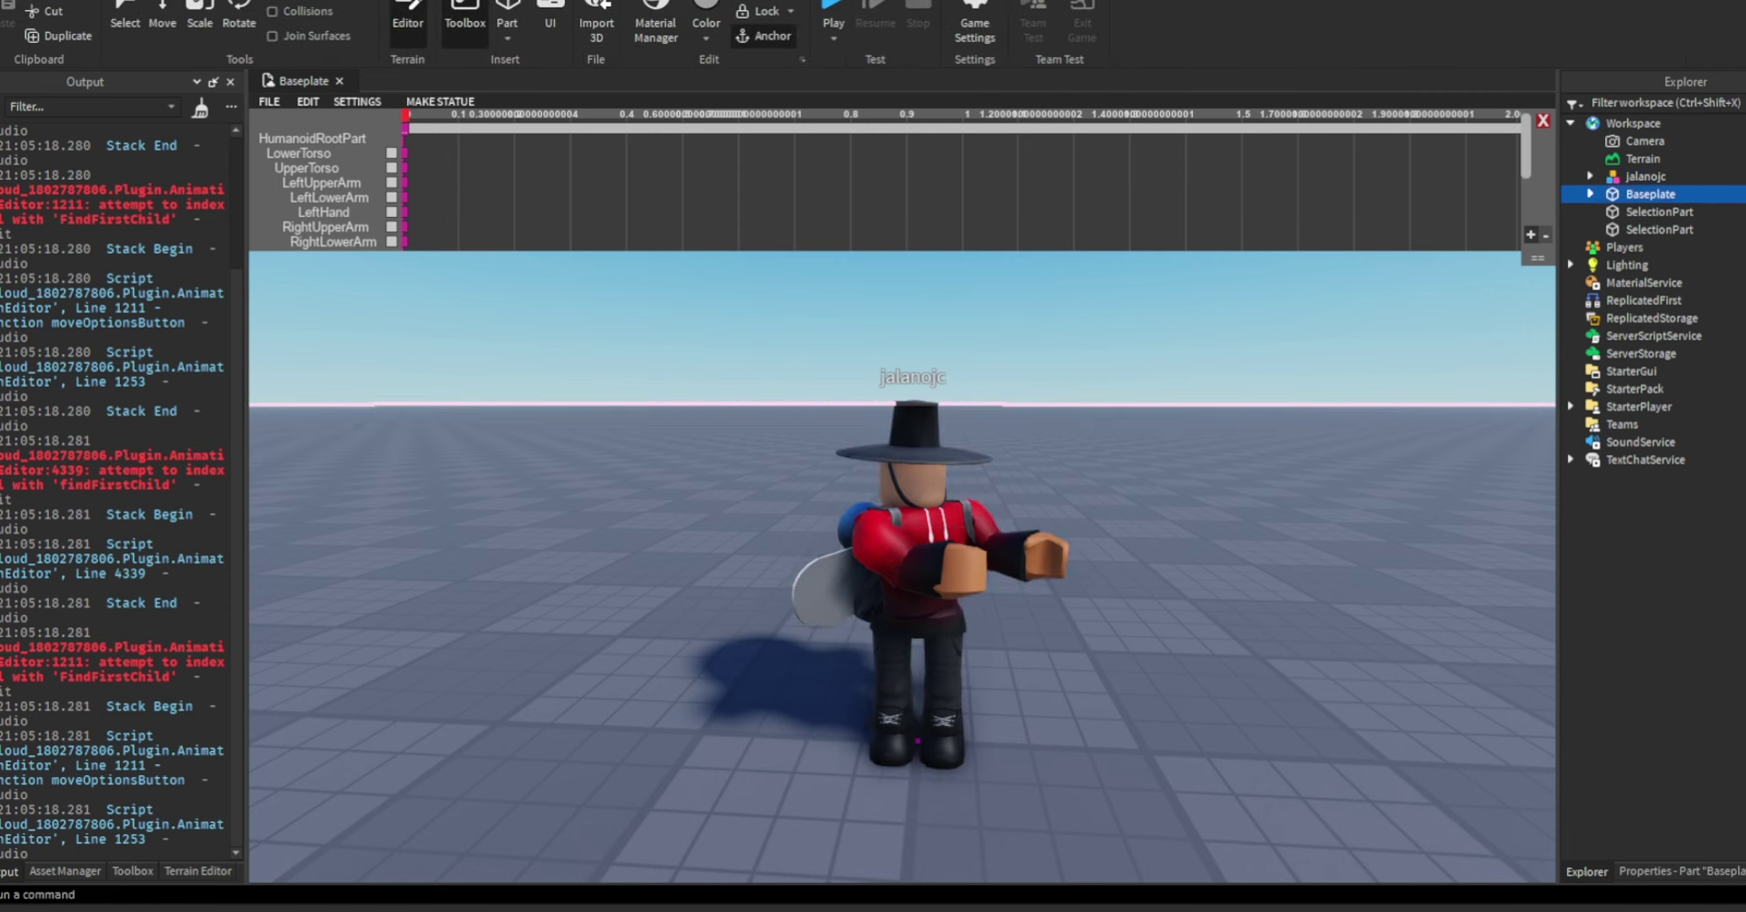
{"action": "left_click", "coordinate": [1633, 123]}
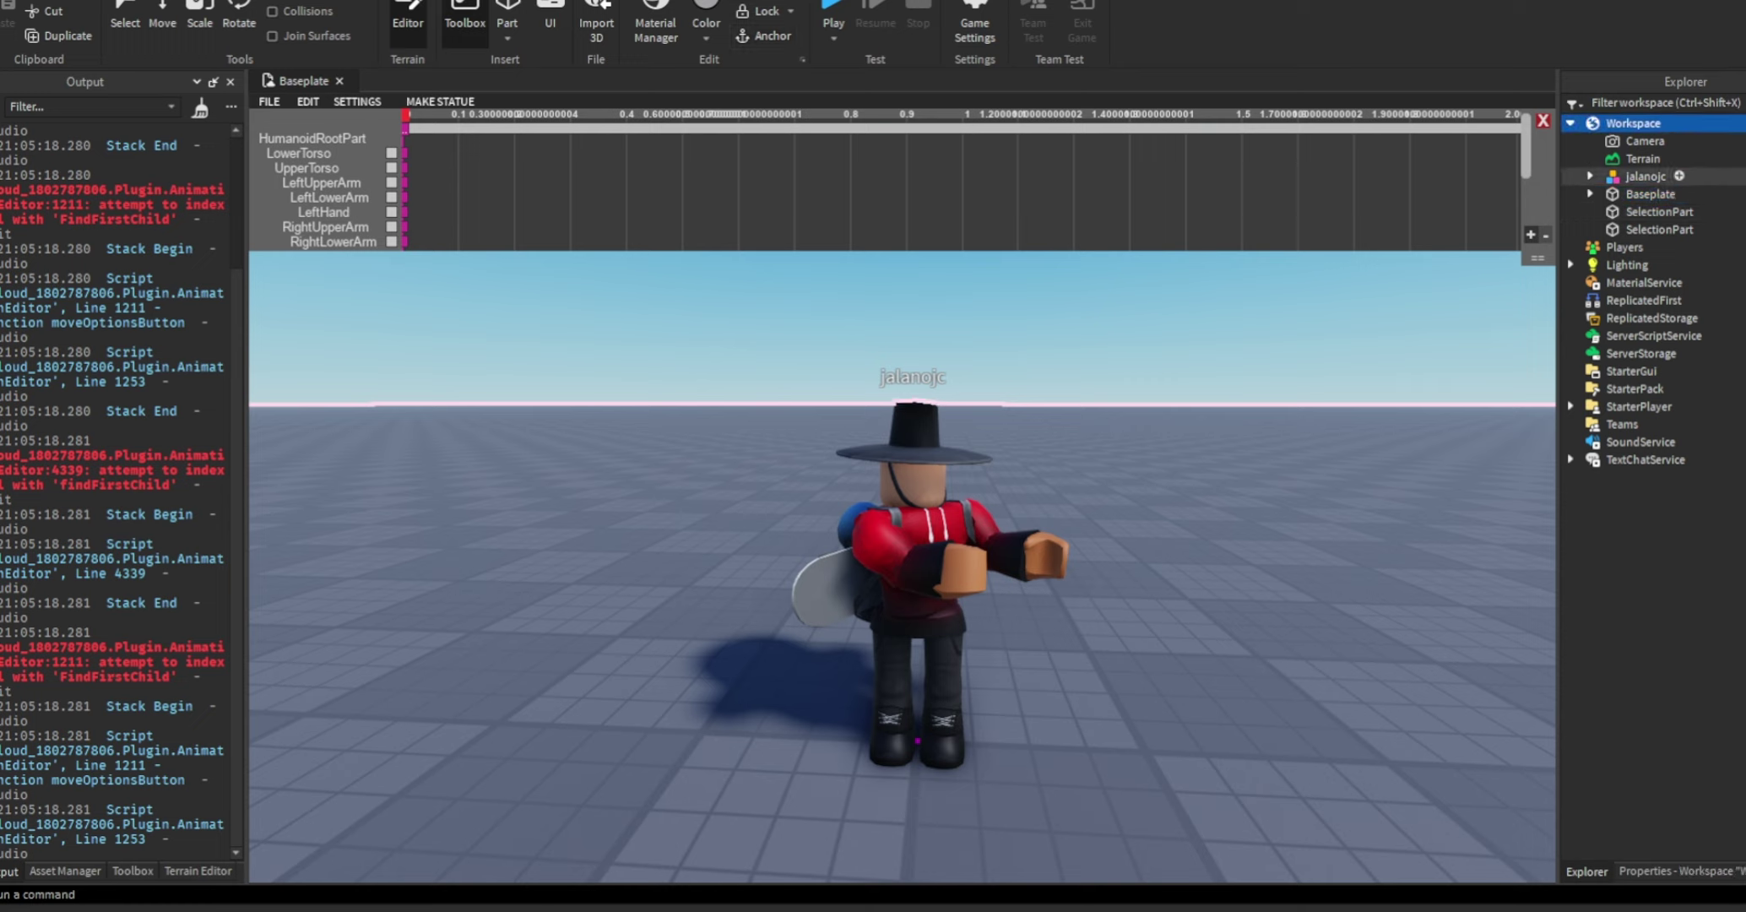
{"action": "left_click", "coordinate": [1645, 176]}
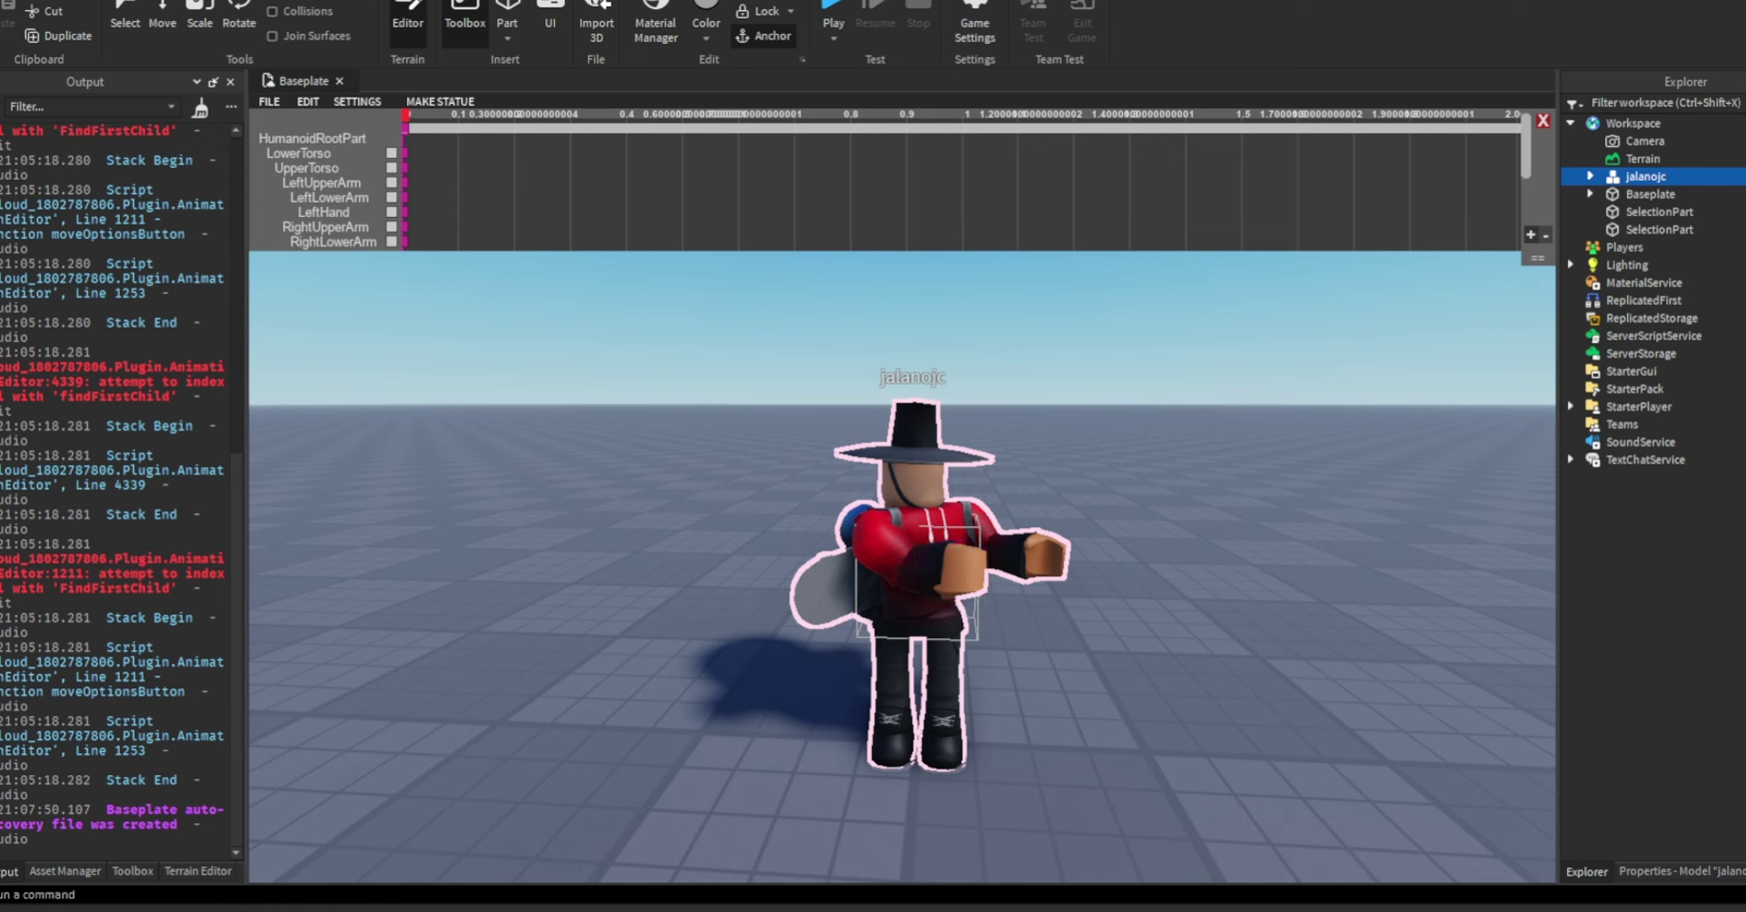
{"action": "left_click", "coordinate": [1543, 121]}
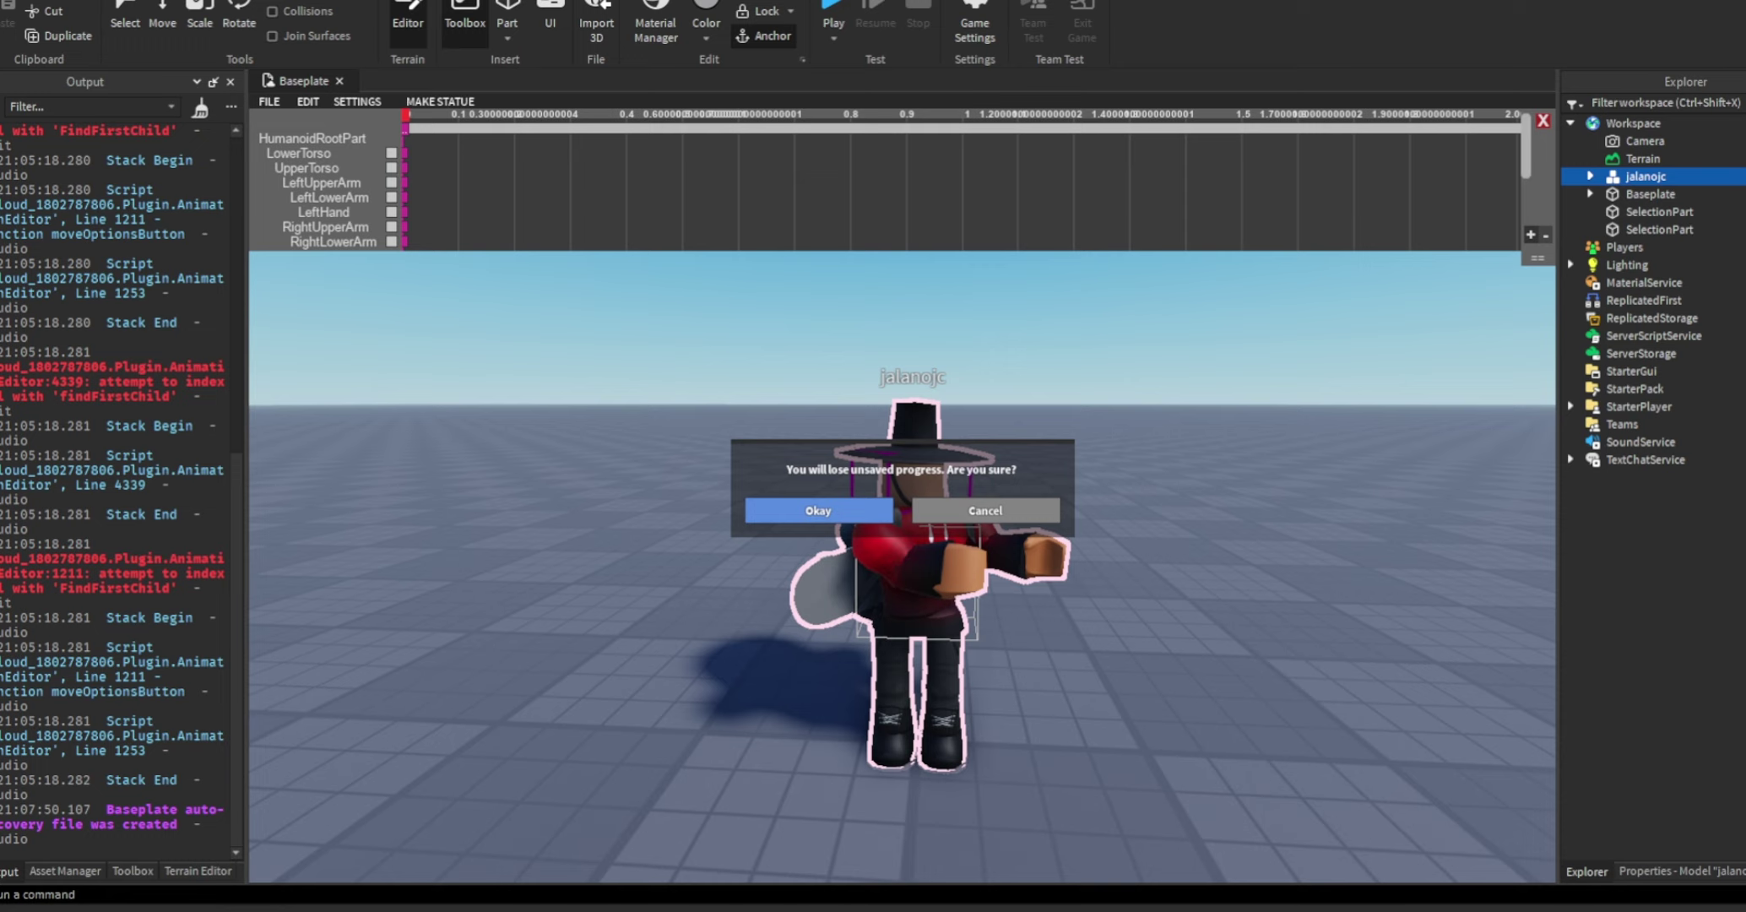
{"action": "left_click", "coordinate": [818, 511]}
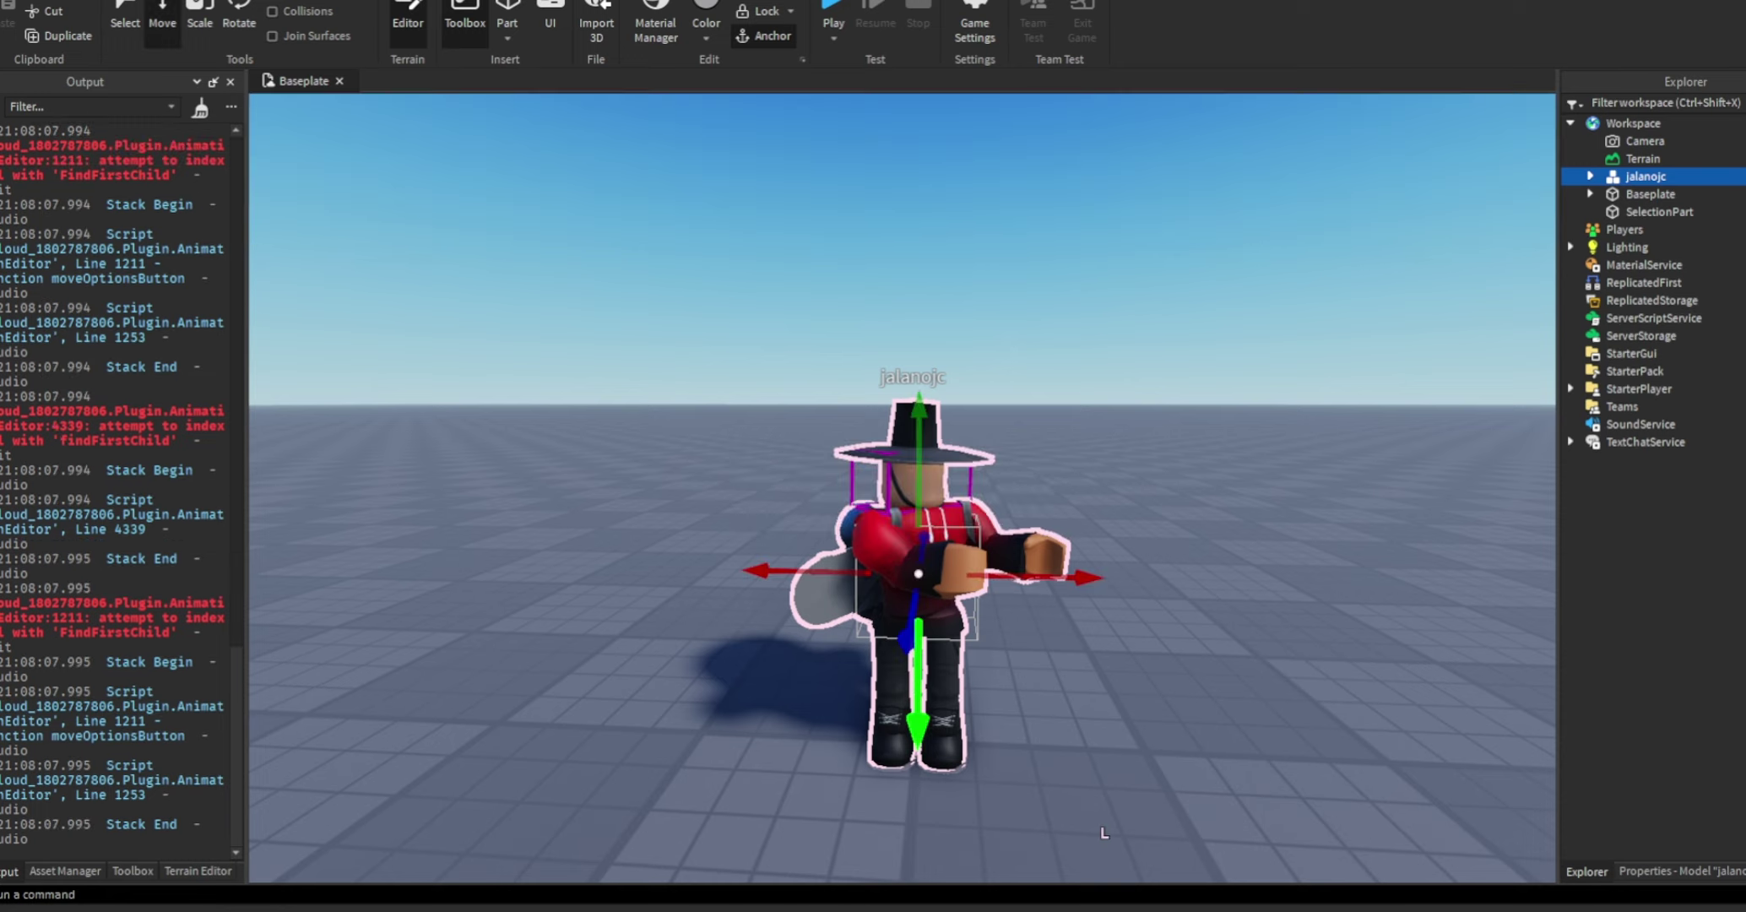
{"action": "left_click", "coordinate": [1103, 833]}
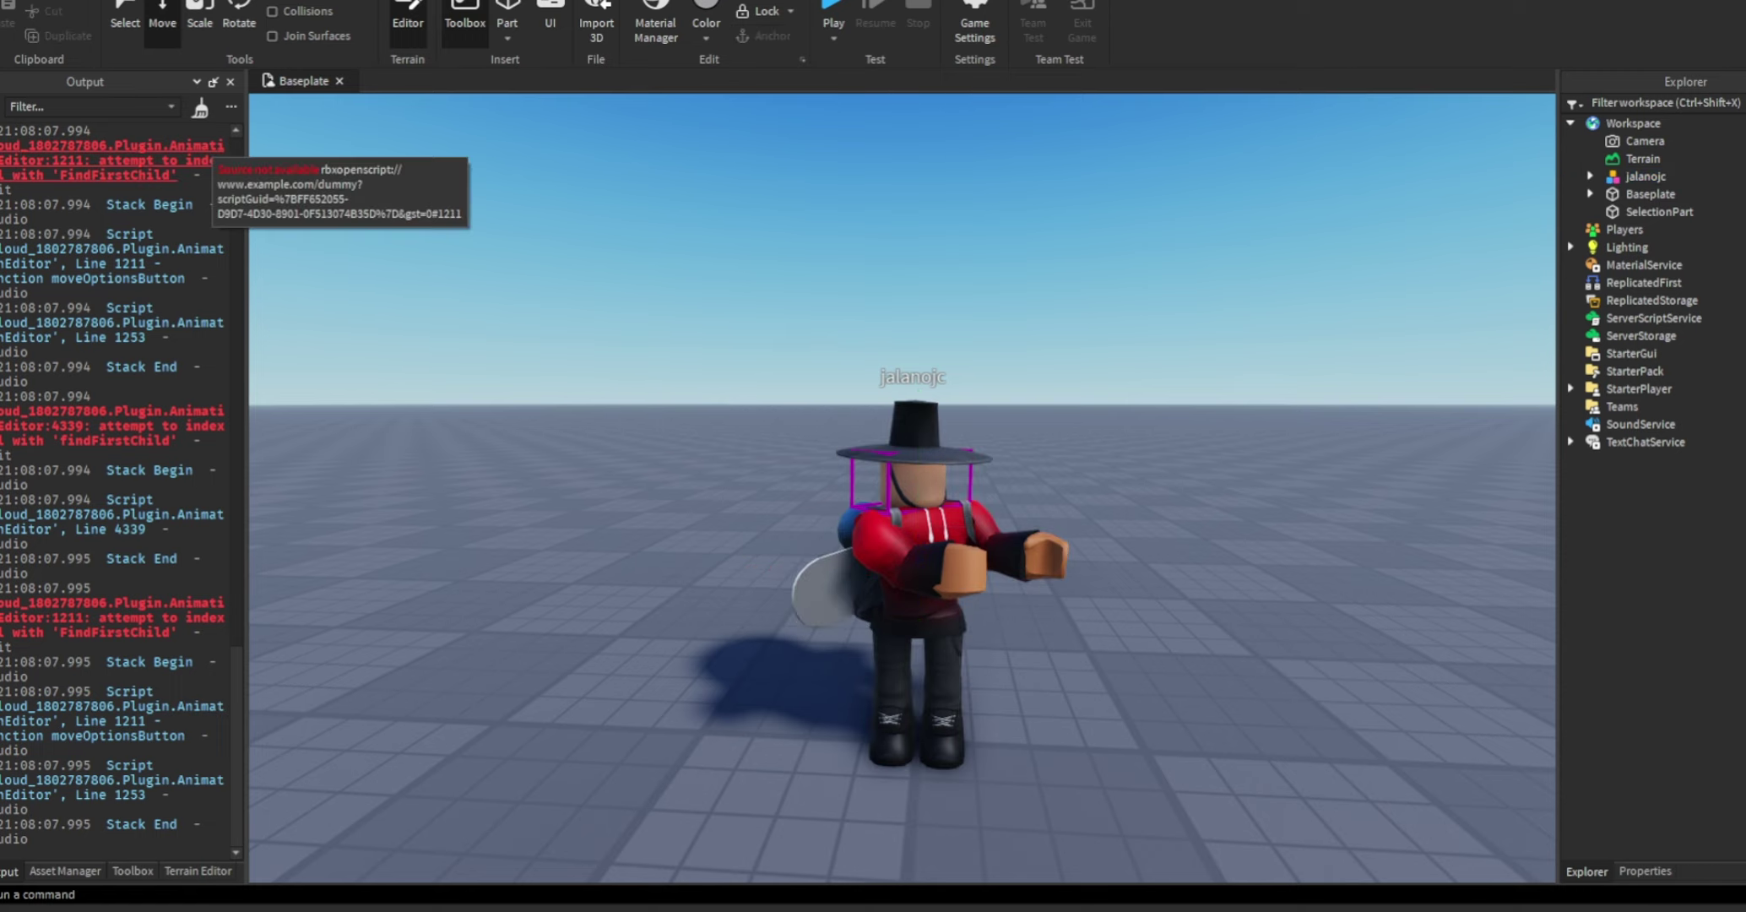
{"action": "left_click", "coordinate": [200, 108]}
Examine the posed avatar from several angles and distances to check its arms and stance
{"action": "right_click_drag", "start_coordinate": [916, 506], "coordinate": [827, 667]}
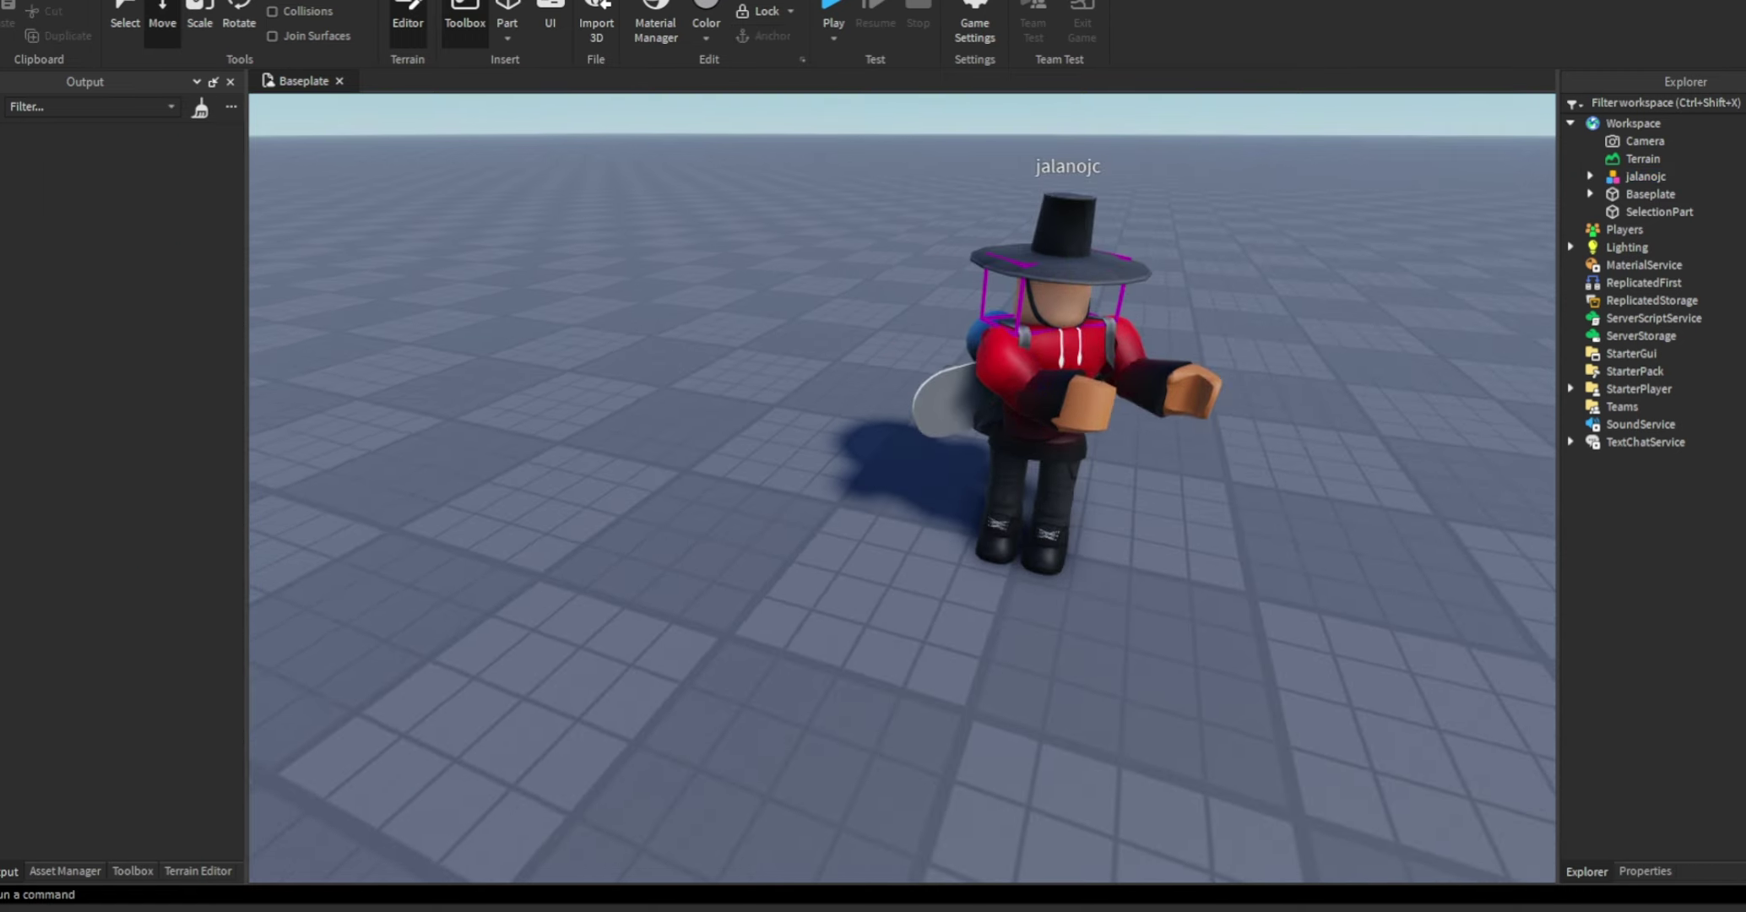
{"action": "right_click_drag", "start_coordinate": [916, 507], "coordinate": [903, 355]}
{"action": "key", "text": "w"}
{"action": "key", "text": "s"}
{"action": "key", "text": "w"}
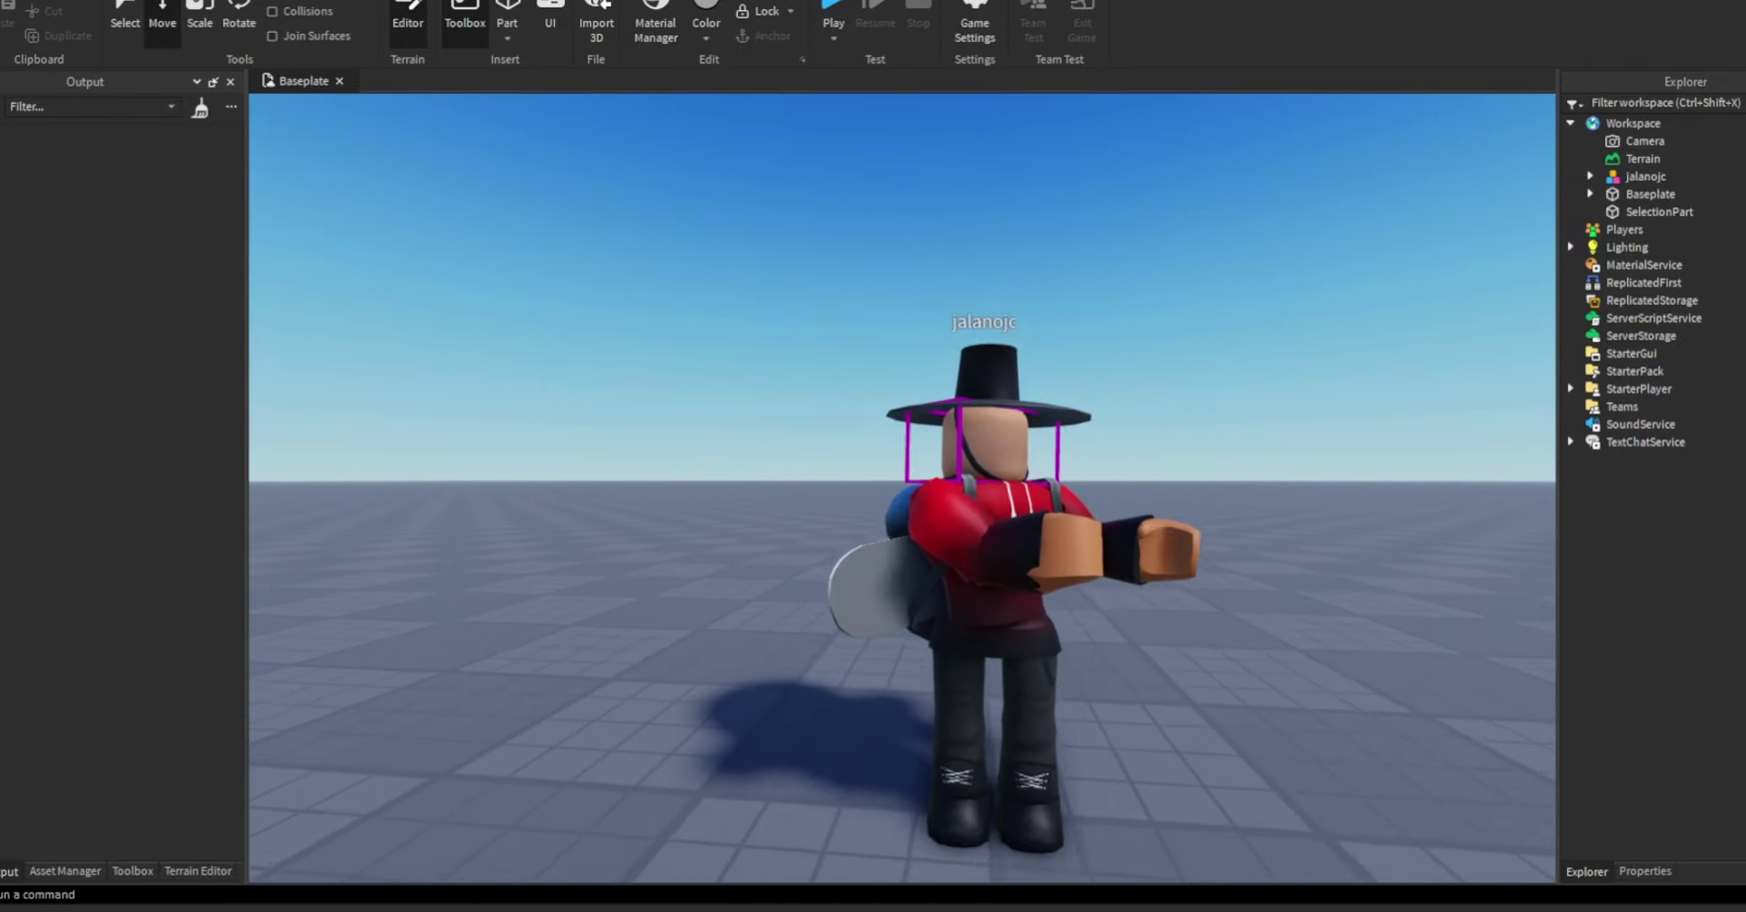
{"action": "right_click_drag", "start_coordinate": [916, 507], "coordinate": [920, 566]}
{"action": "key", "text": "s"}
{"action": "right_click_drag", "start_coordinate": [1030, 506], "coordinate": [996, 524]}
{"action": "key", "text": "w"}
{"action": "key", "text": "s"}
{"action": "key", "text": "w"}
{"action": "key", "text": "d"}
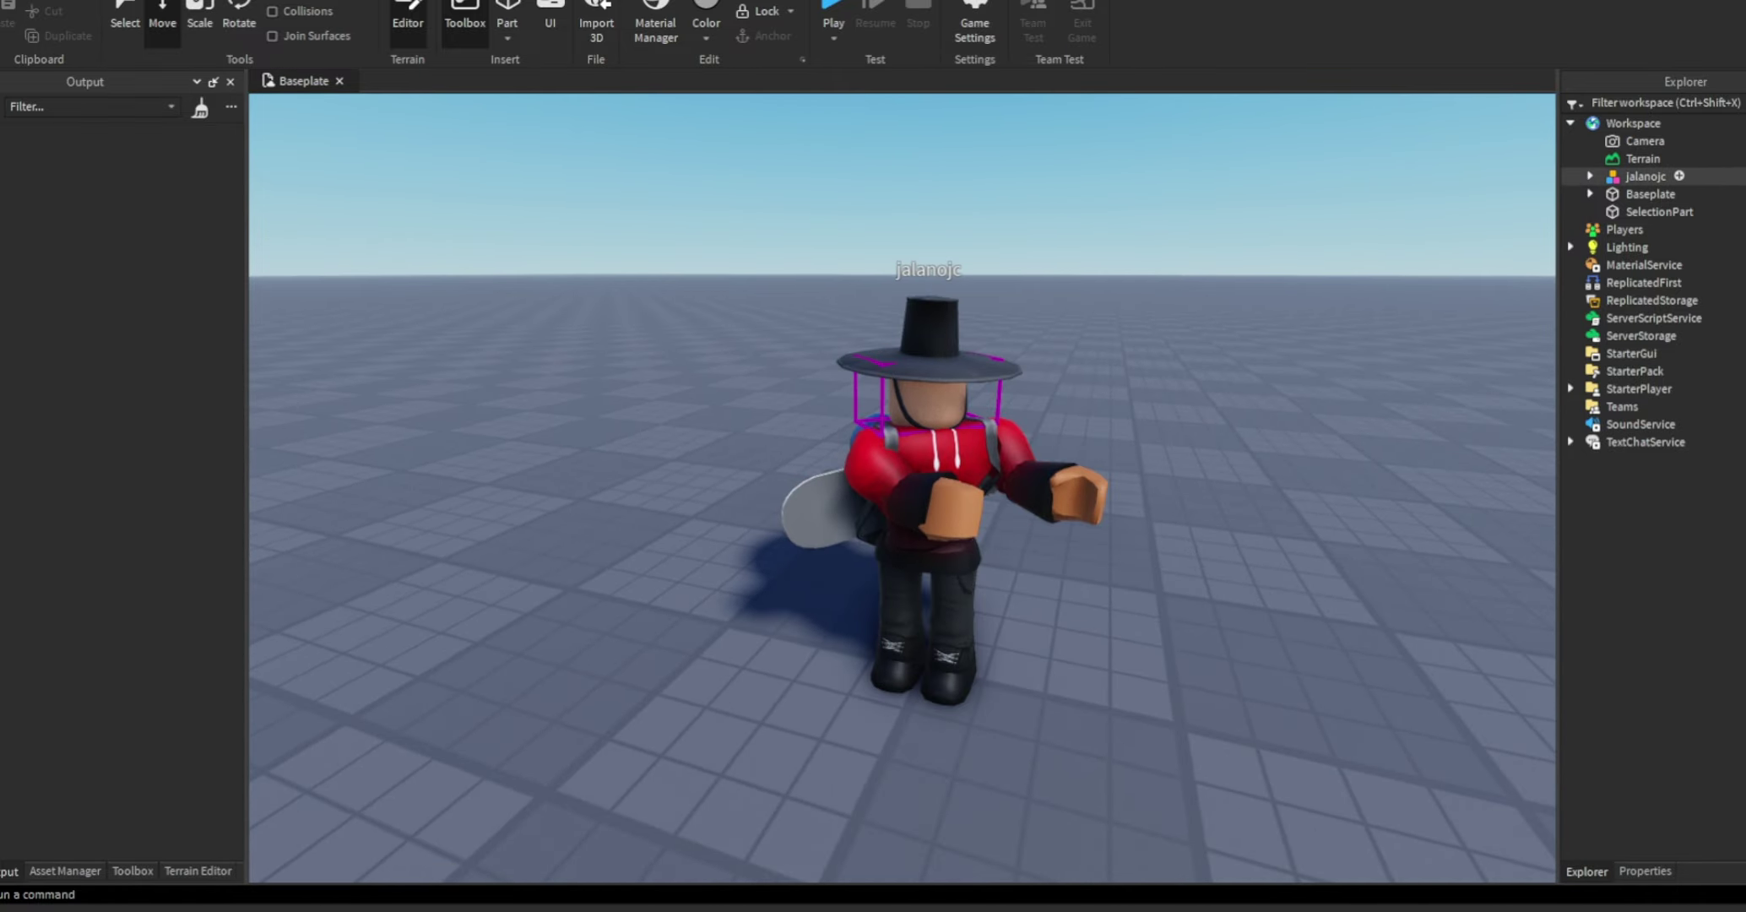
Locate the Export Selection command for the avatar model without running it
{"action": "left_click", "coordinate": [1644, 176]}
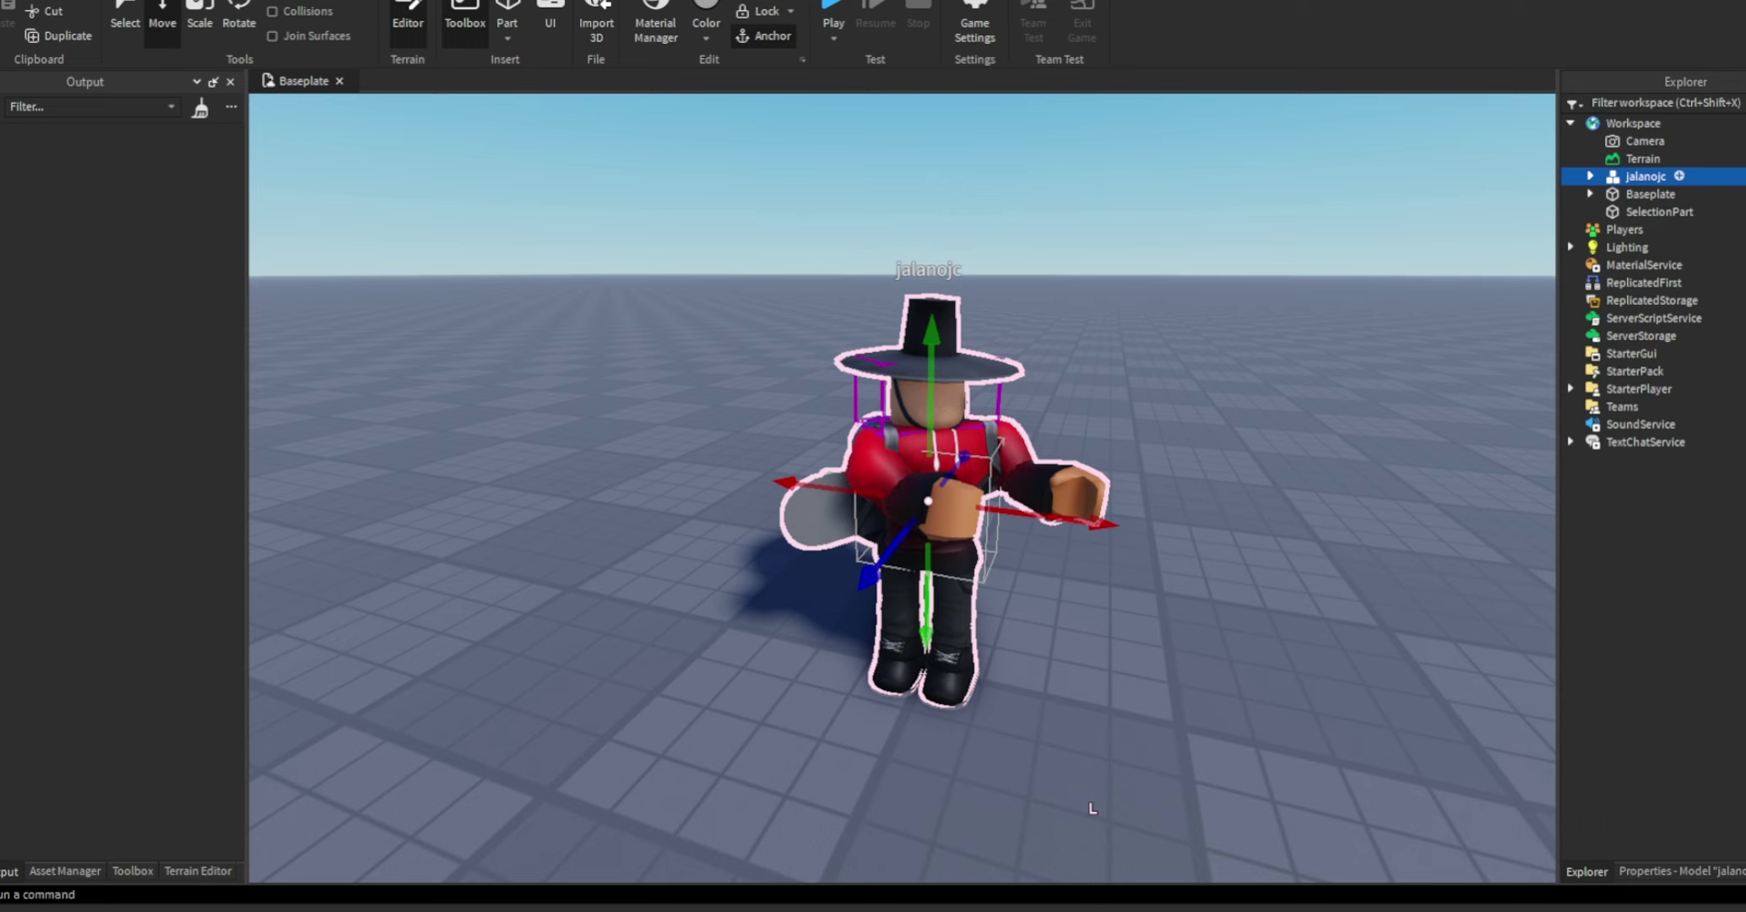
{"action": "right_click", "coordinate": [1587, 175]}
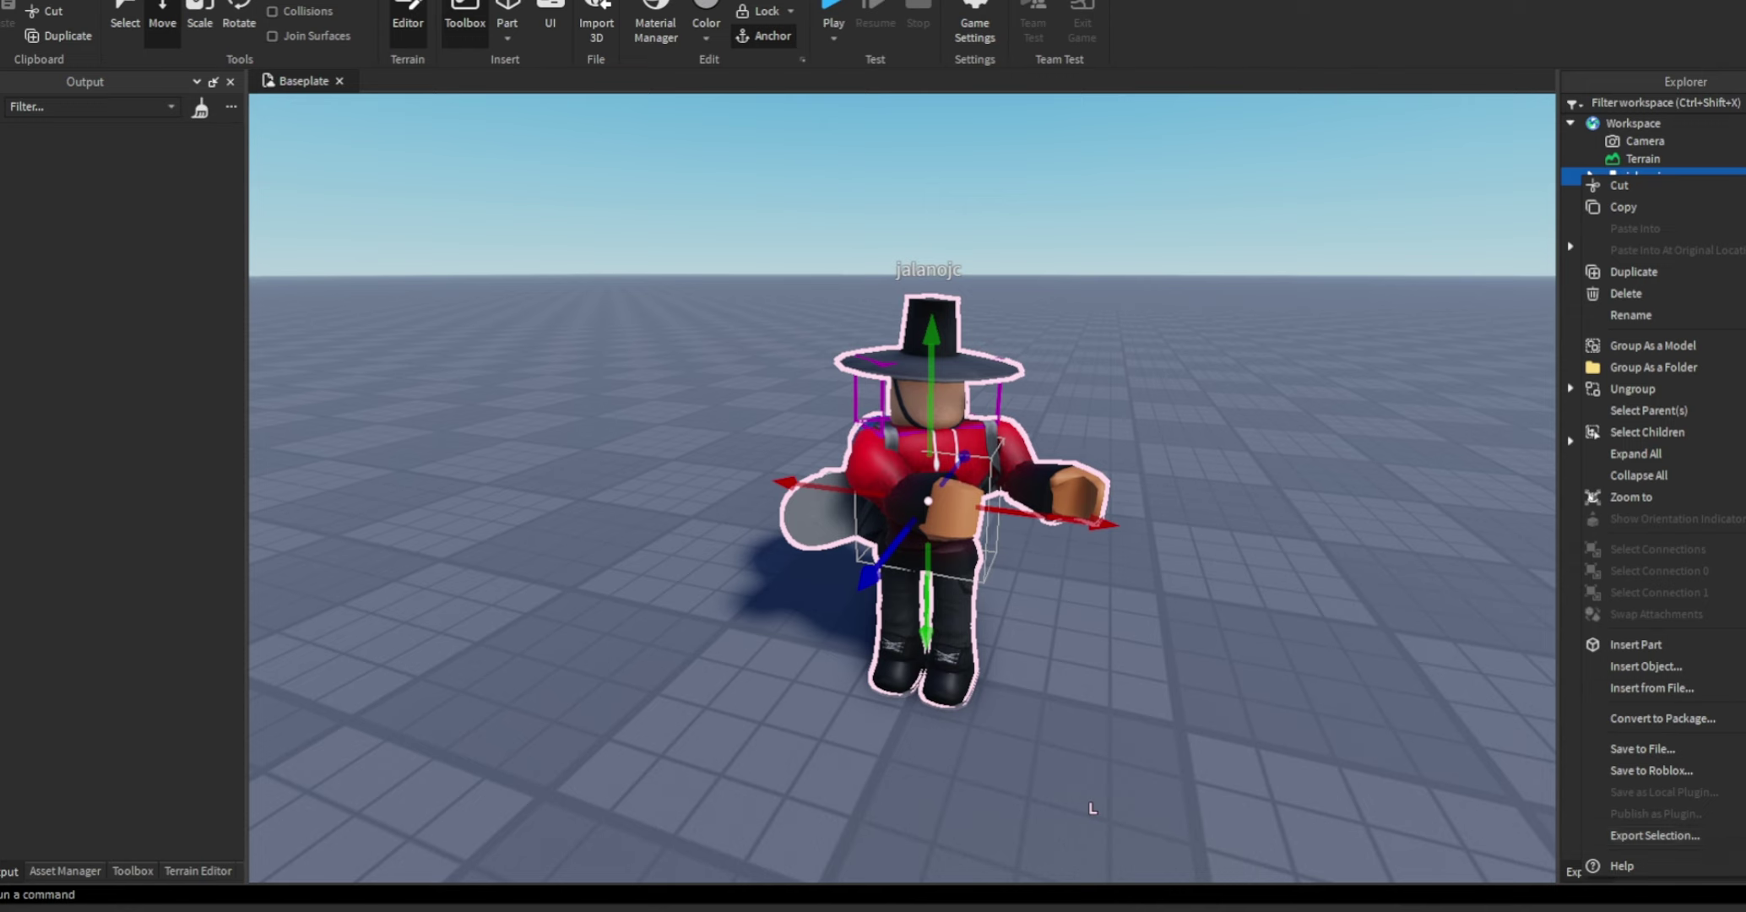
{"action": "left_click", "coordinate": [1266, 549]}
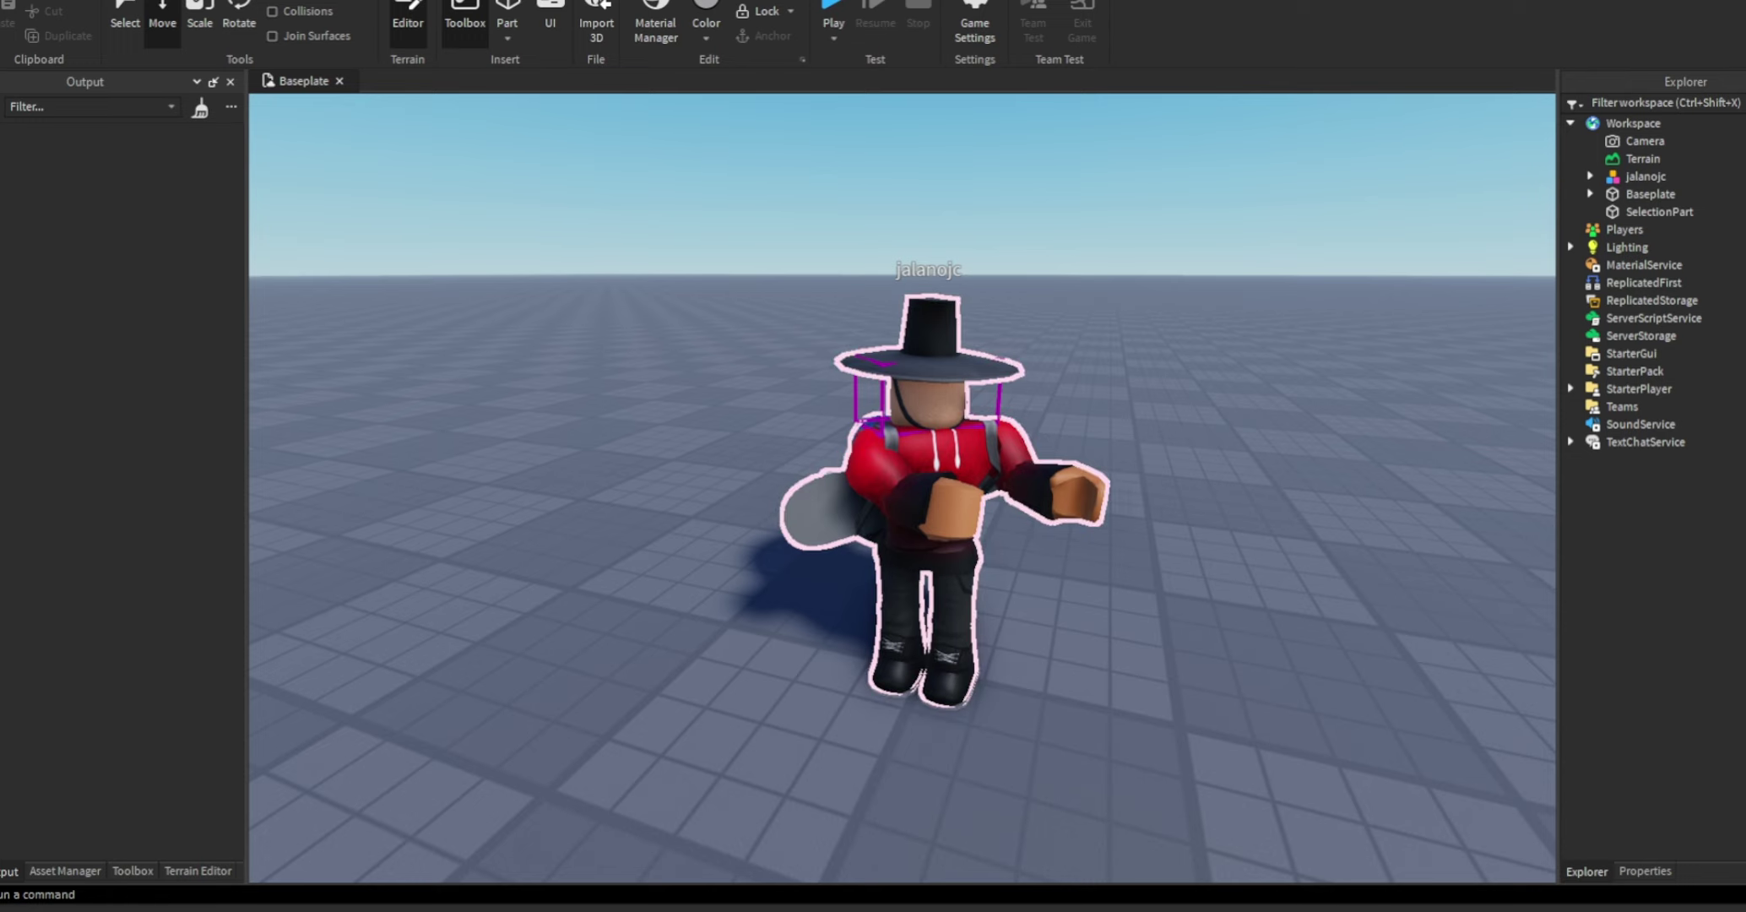
{"action": "key", "text": "w"}
{"action": "key", "text": "s"}
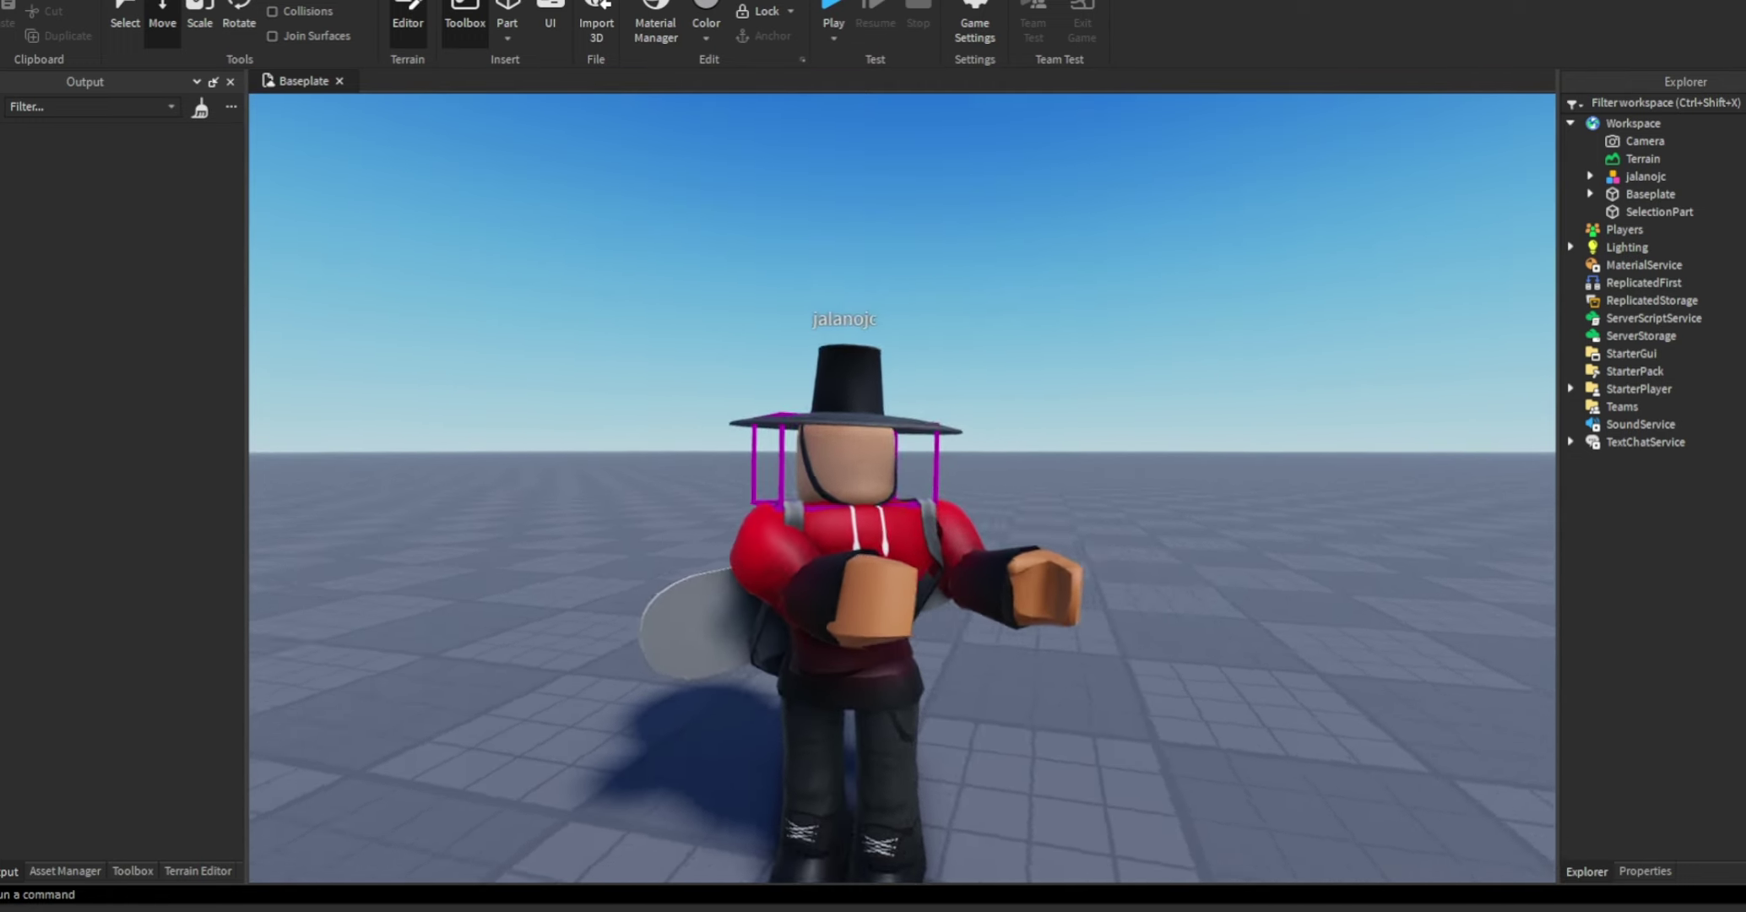
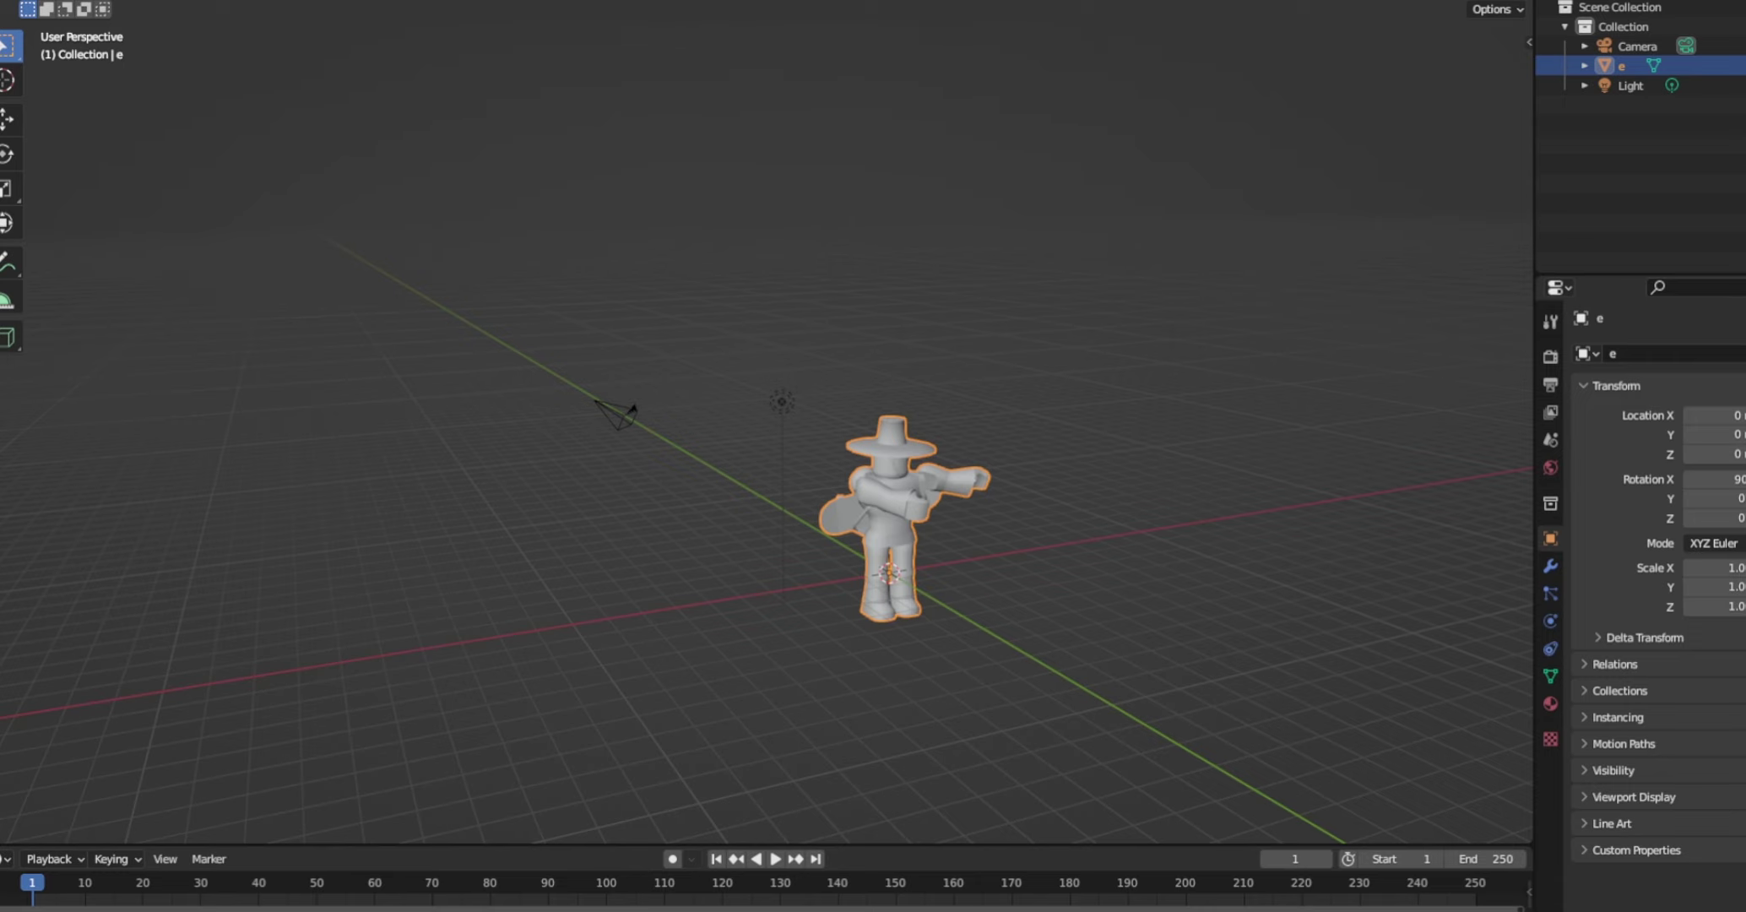
In Blender, examine the imported avatar mesh and its textures from several angles and close up
{"action": "middle_click_drag", "start_coordinate": [929, 456], "coordinate": [874, 388]}
{"action": "scroll", "coordinate": [766, 423], "scroll_direction": "up", "scroll_amount": 2}
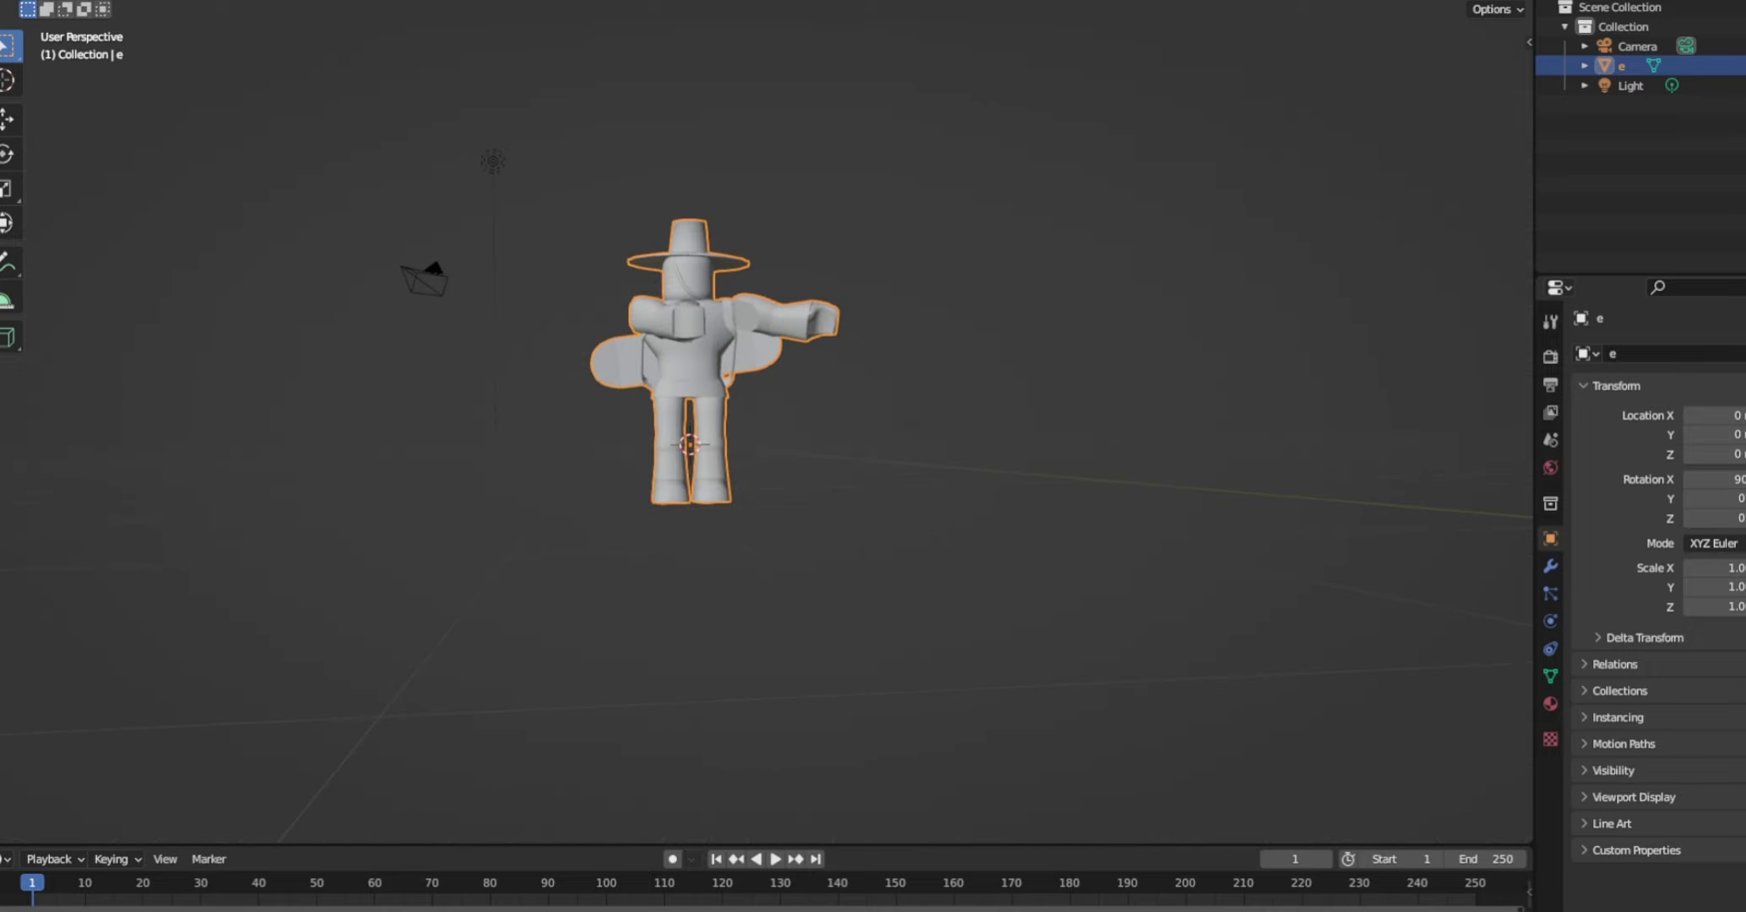
{"action": "middle_click_drag", "start_coordinate": [766, 422], "coordinate": [764, 493]}
{"action": "scroll", "coordinate": [765, 473], "scroll_direction": "down", "scroll_amount": 2}
{"action": "scroll", "coordinate": [765, 472], "scroll_direction": "up", "scroll_amount": 6}
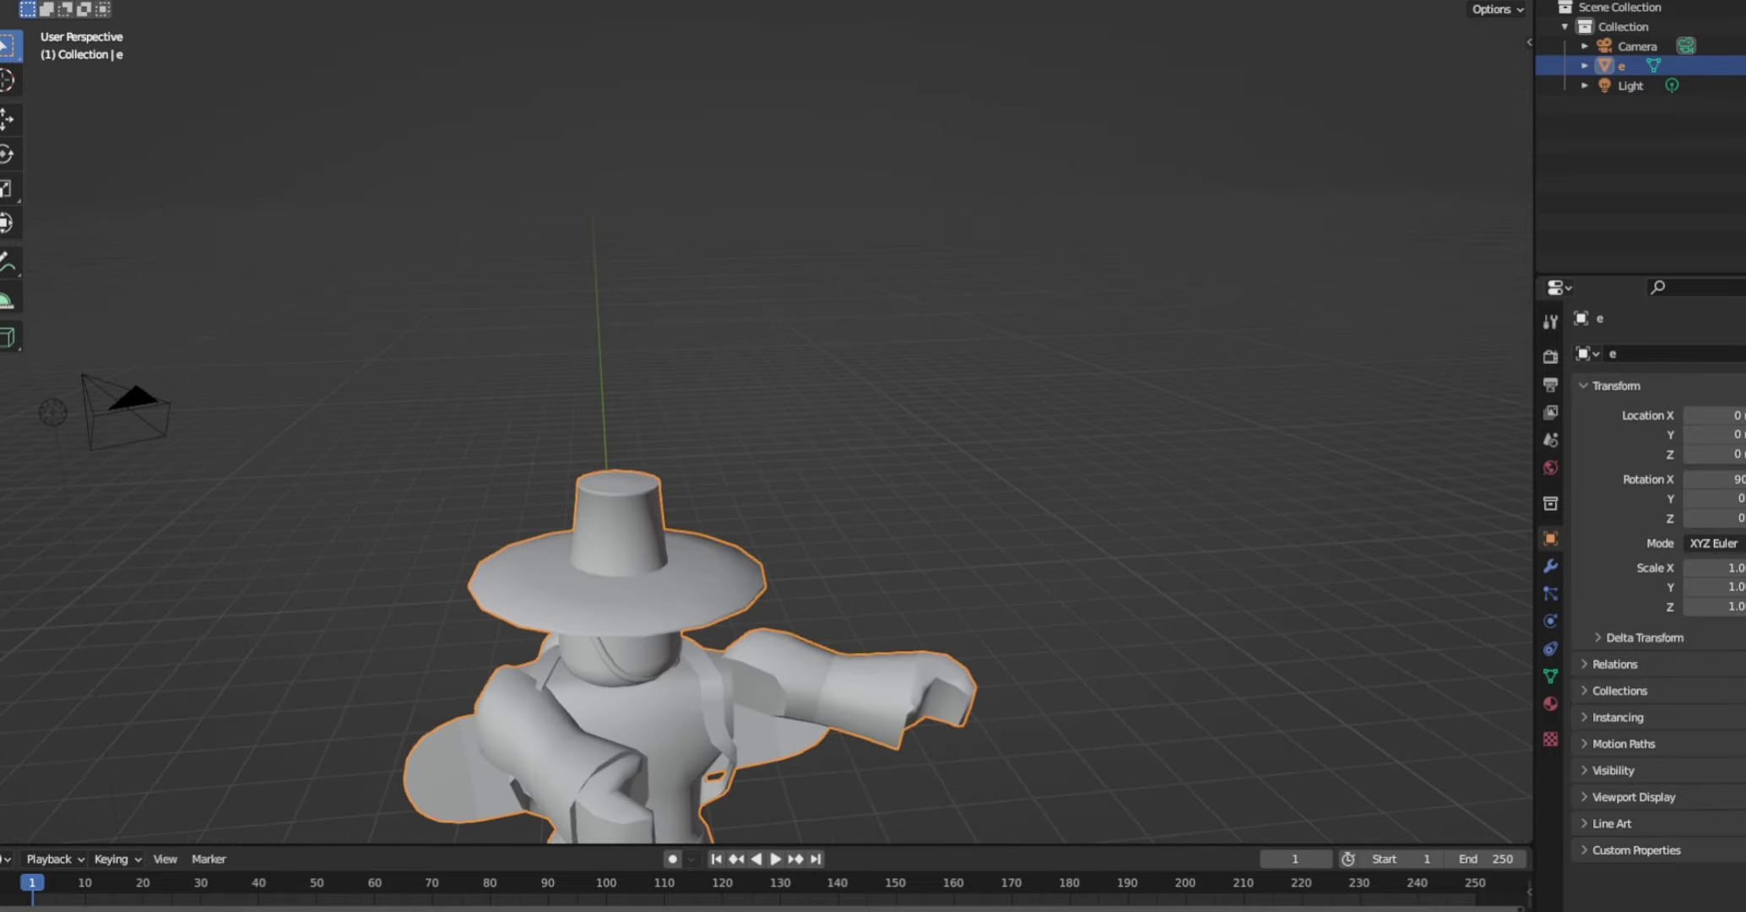
{"action": "scroll", "coordinate": [766, 422], "scroll_direction": "down", "scroll_amount": 5}
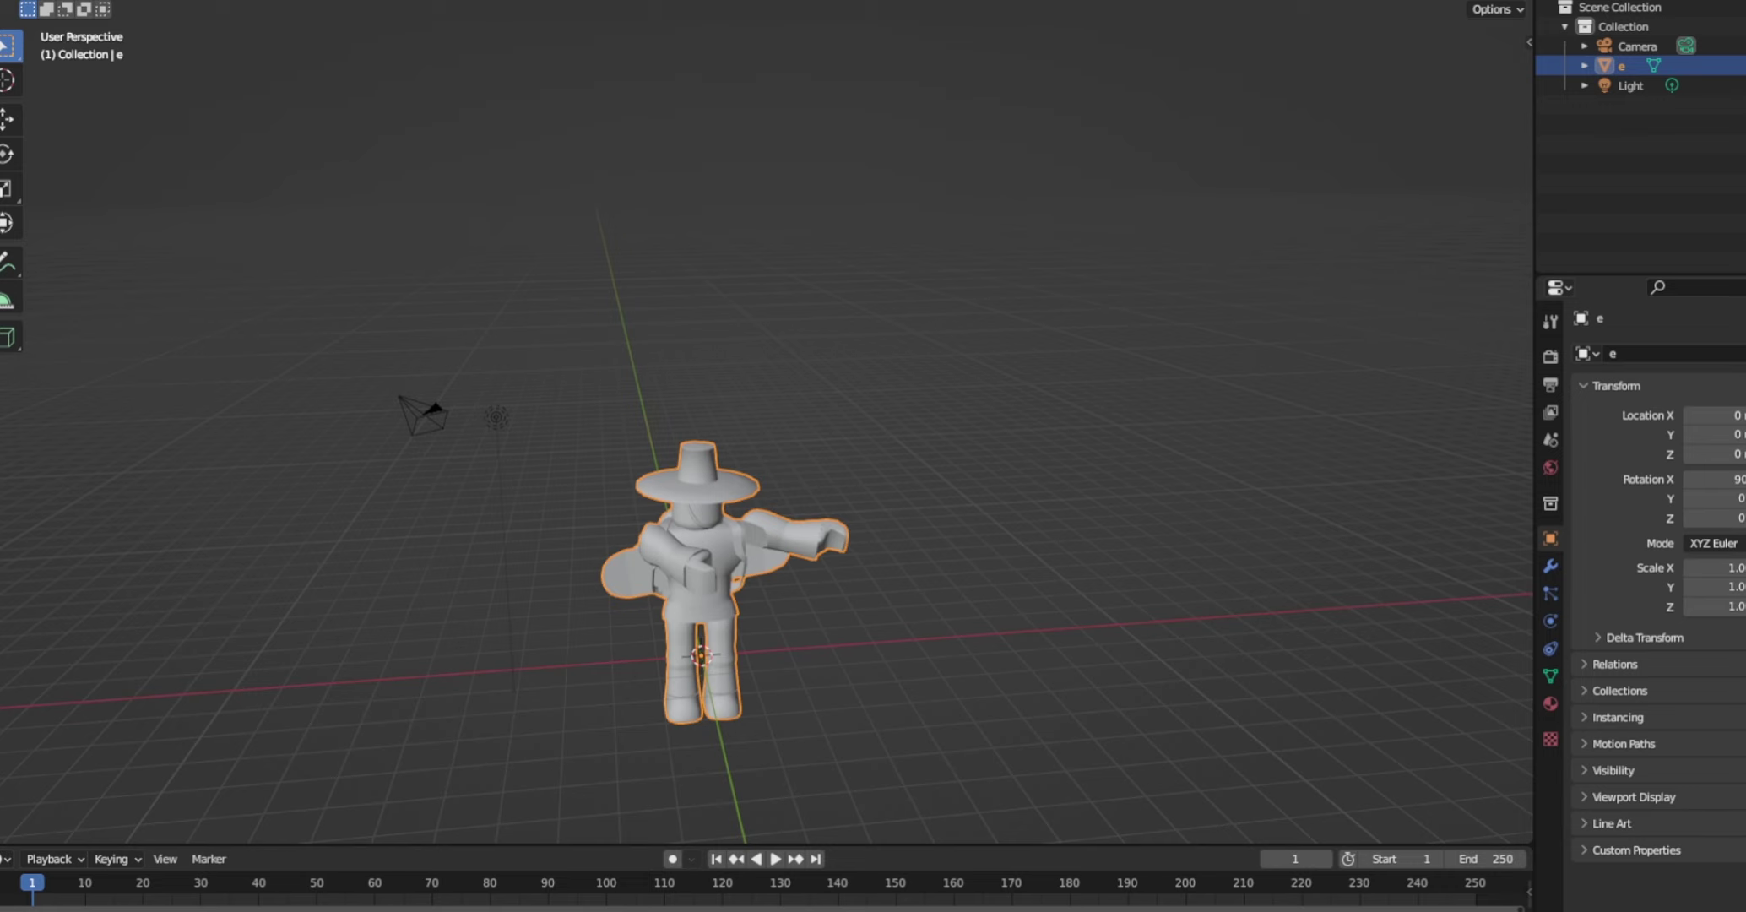
{"action": "middle_click_drag", "start_coordinate": [766, 456], "coordinate": [781, 426]}
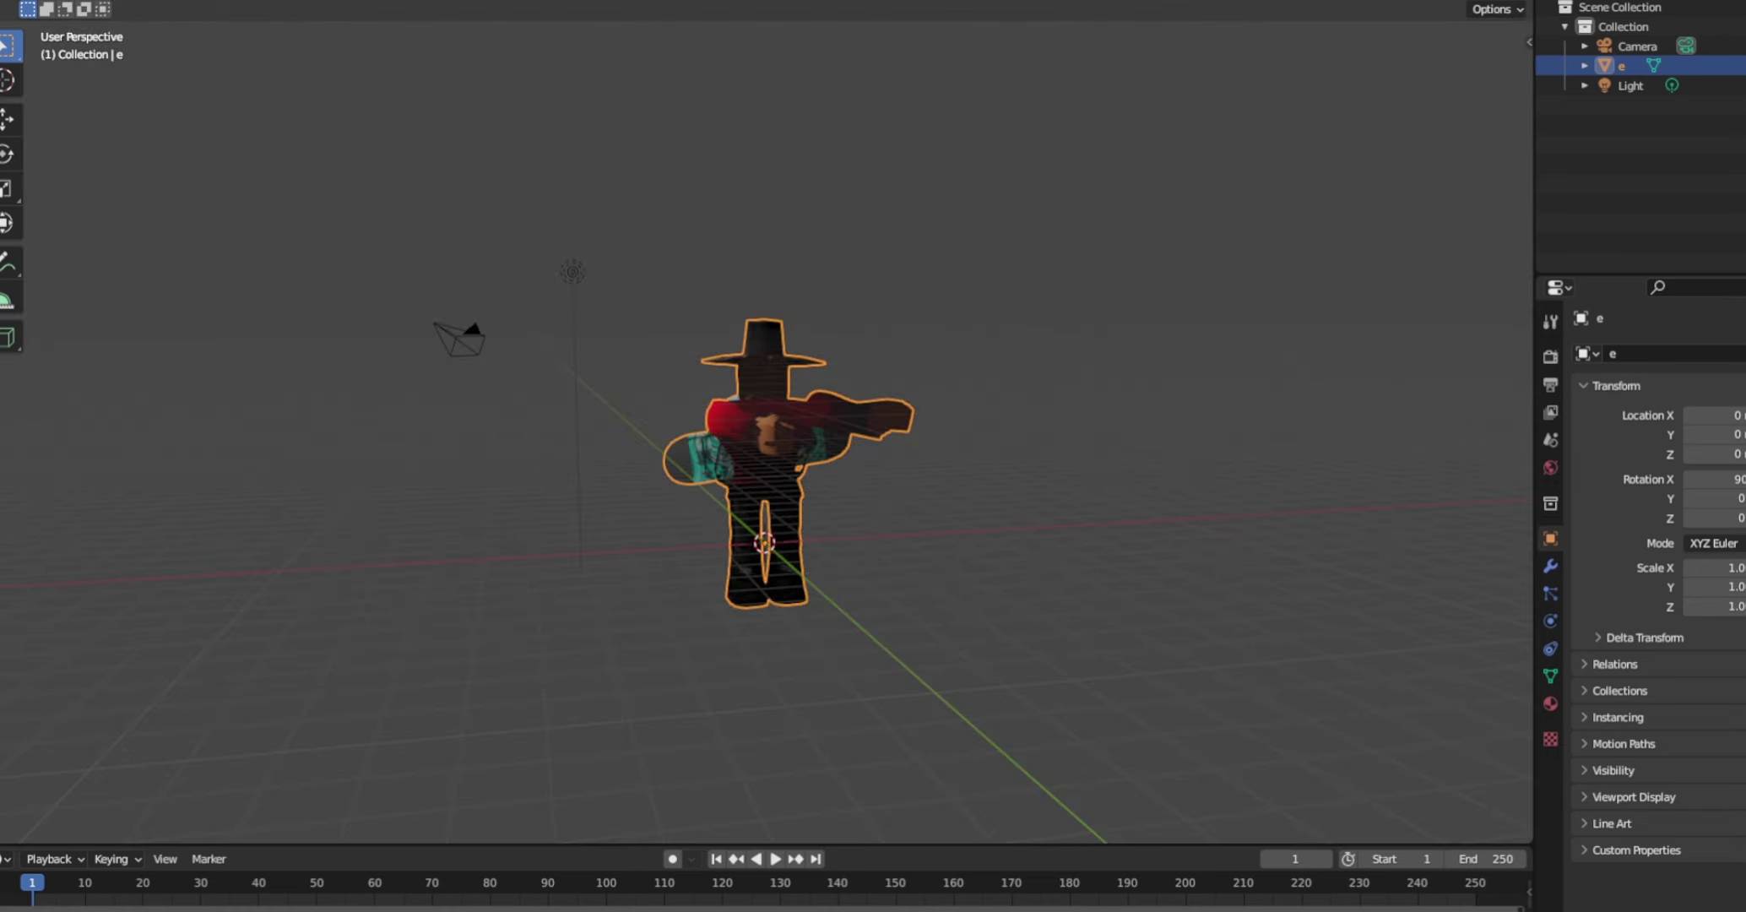
{"action": "middle_click_drag", "start_coordinate": [764, 472], "coordinate": [853, 434]}
{"action": "scroll", "coordinate": [714, 507], "scroll_direction": "up", "scroll_amount": 4}
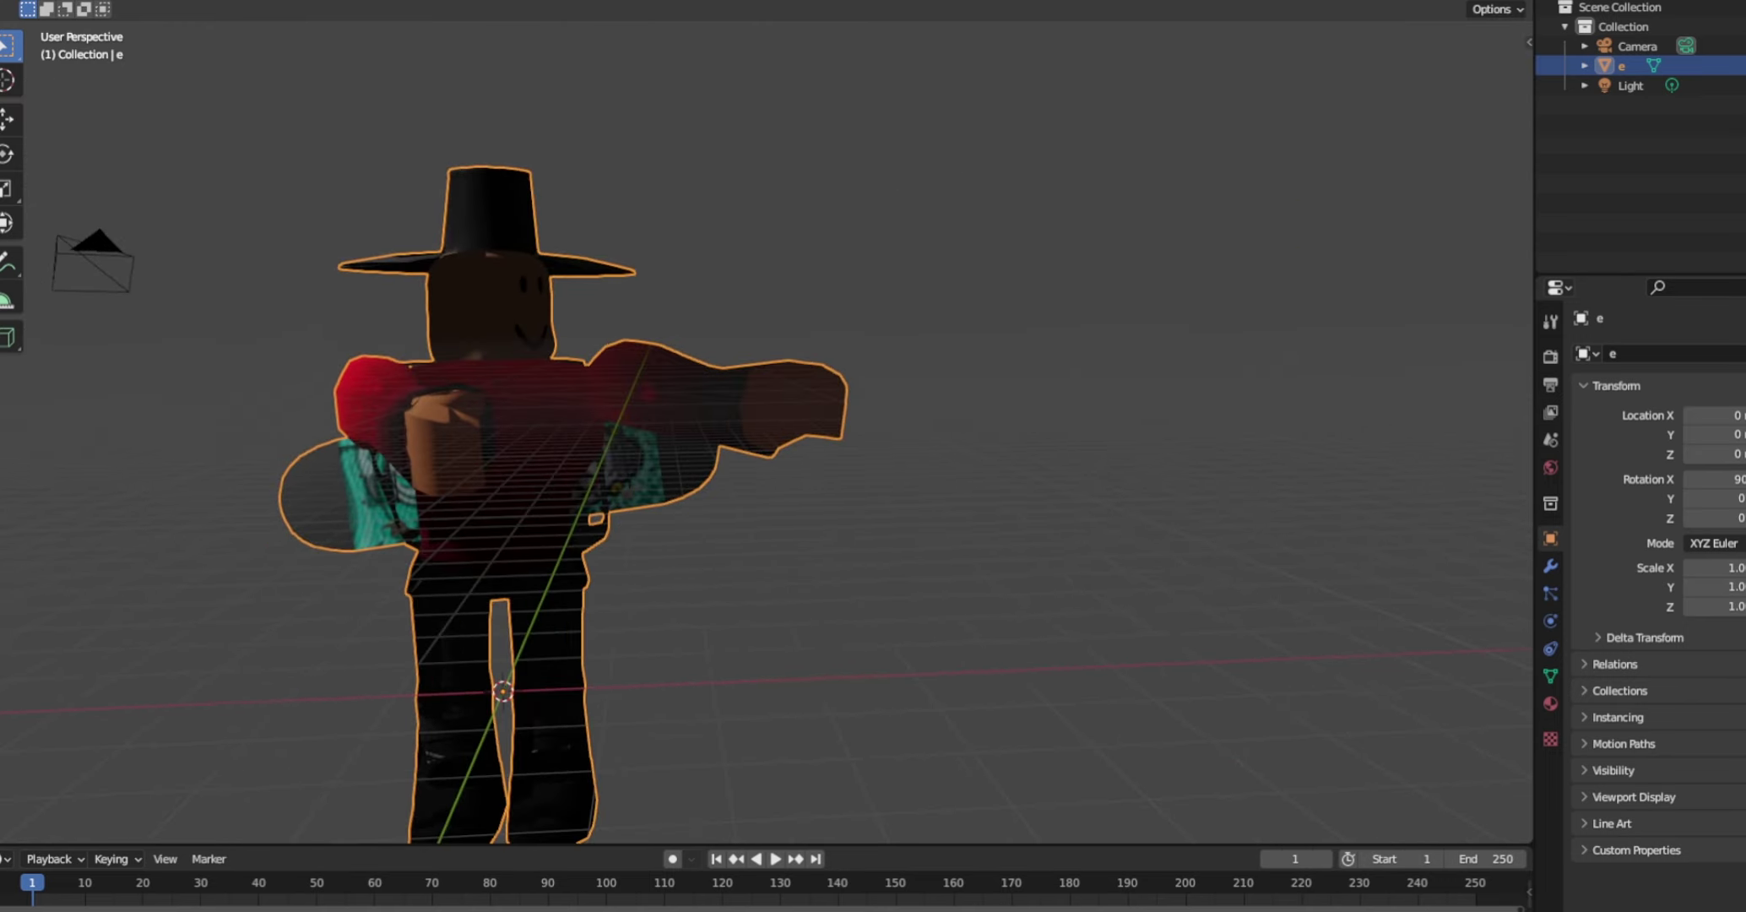
{"action": "scroll", "coordinate": [766, 430], "scroll_direction": "down", "scroll_amount": 3}
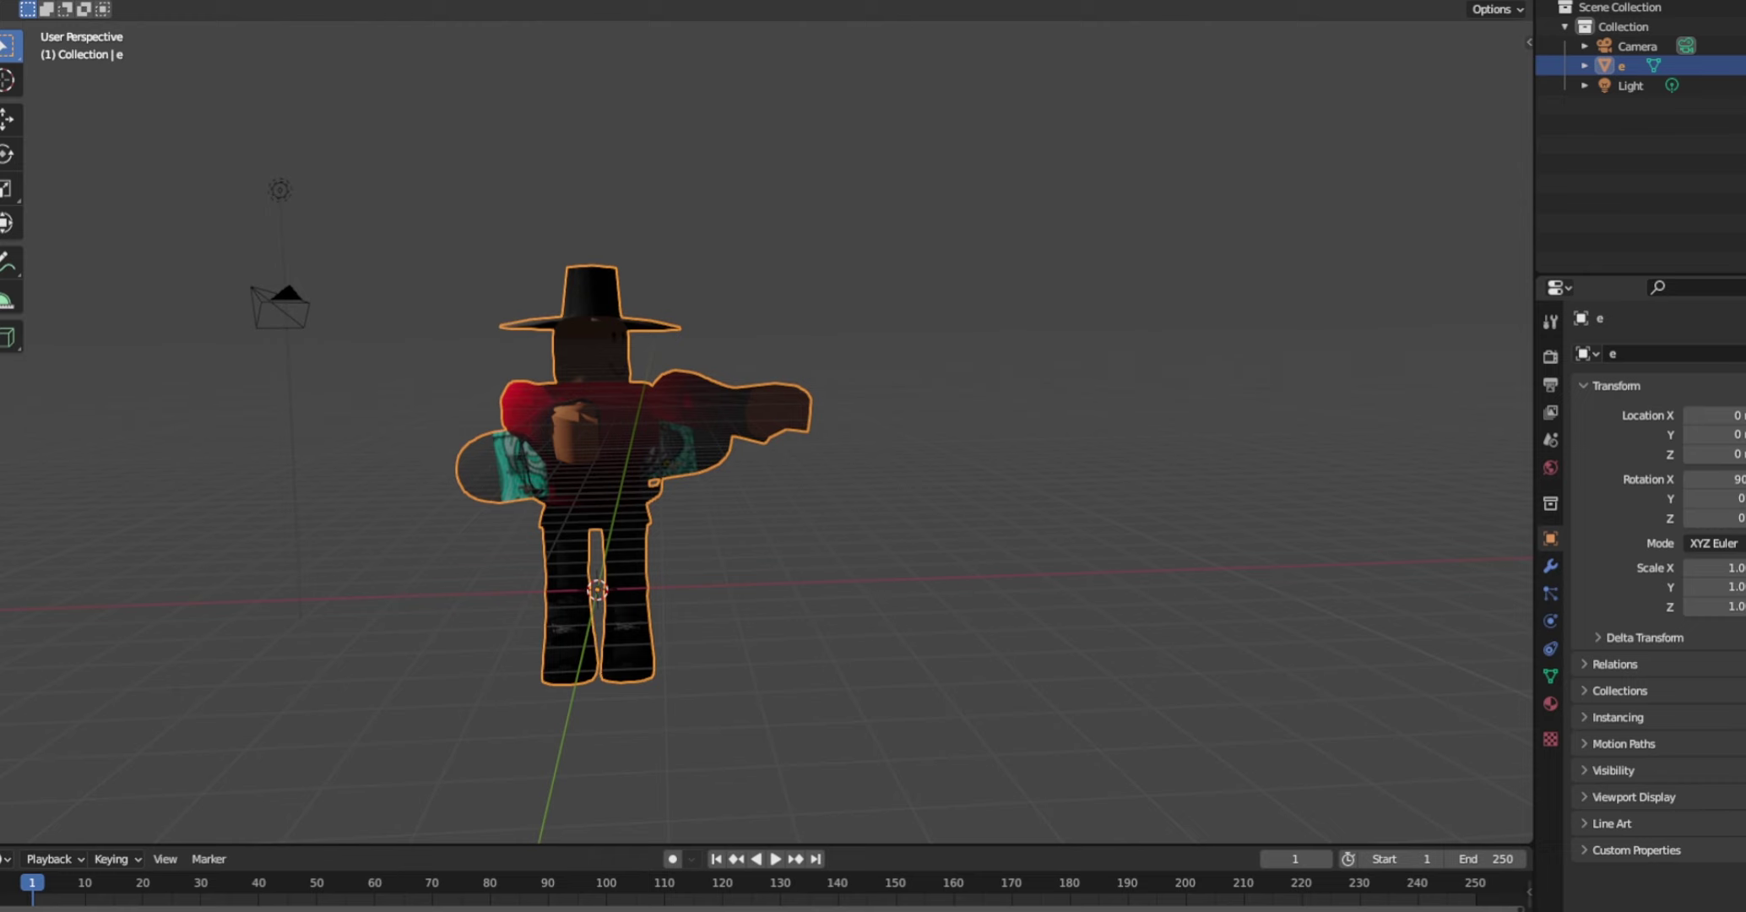
Search the scene properties for "transparent" and enable the Transparent option in the Film settings
{"action": "left_click", "coordinate": [1550, 704]}
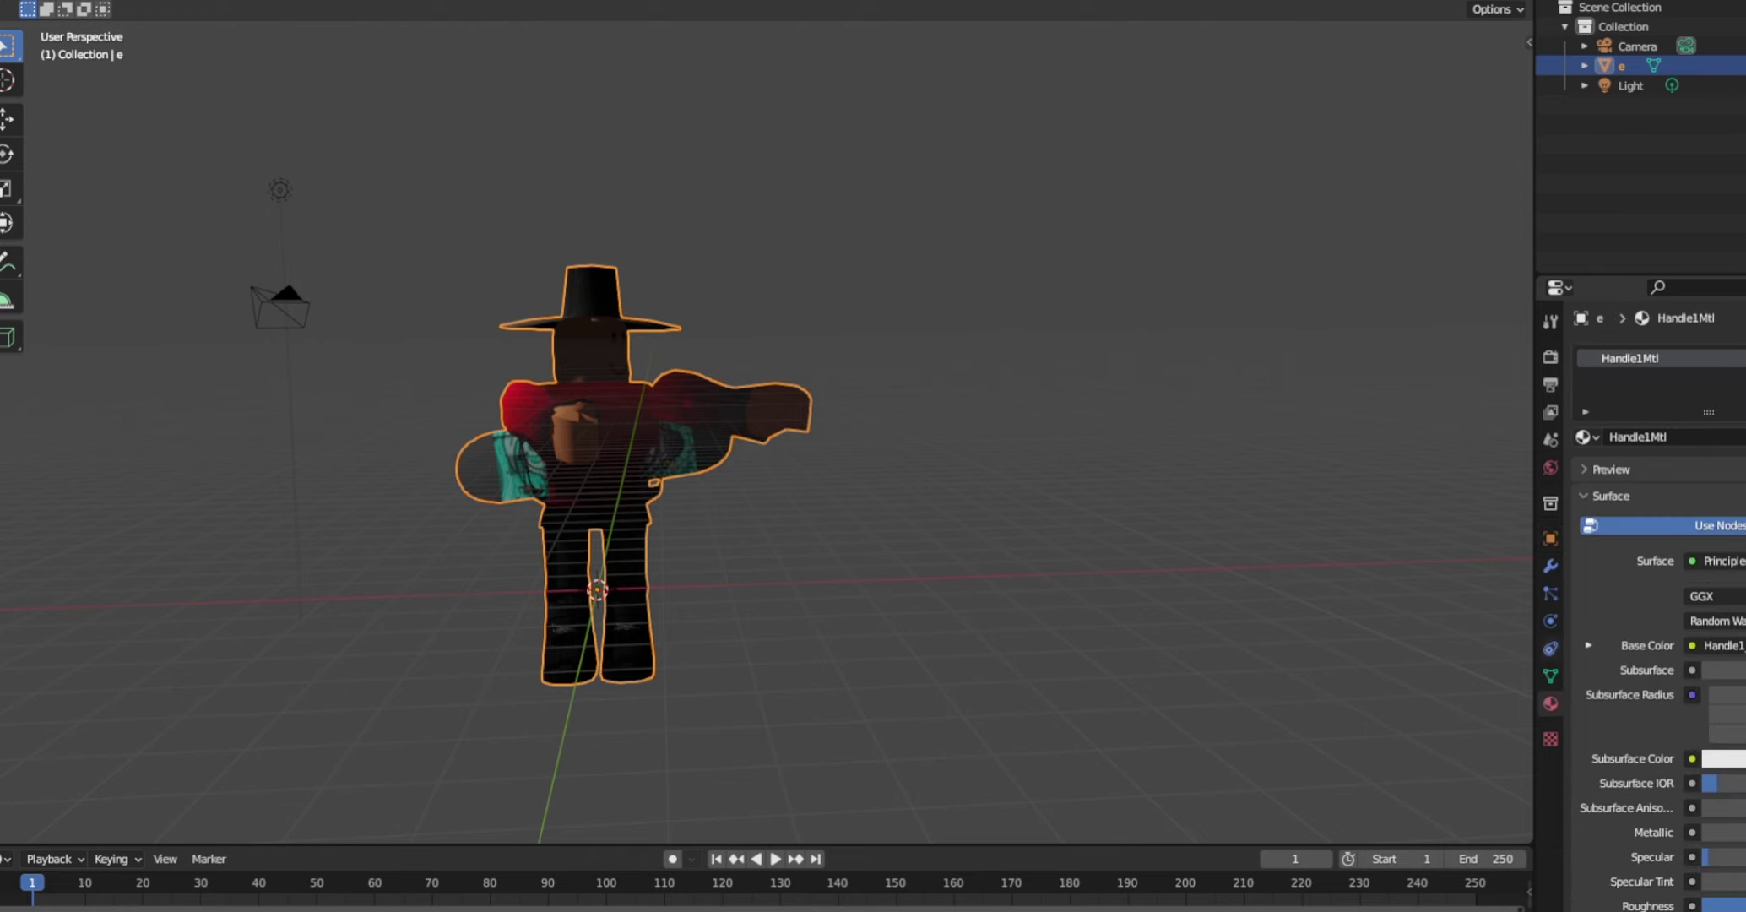
{"action": "left_click", "coordinate": [1550, 676]}
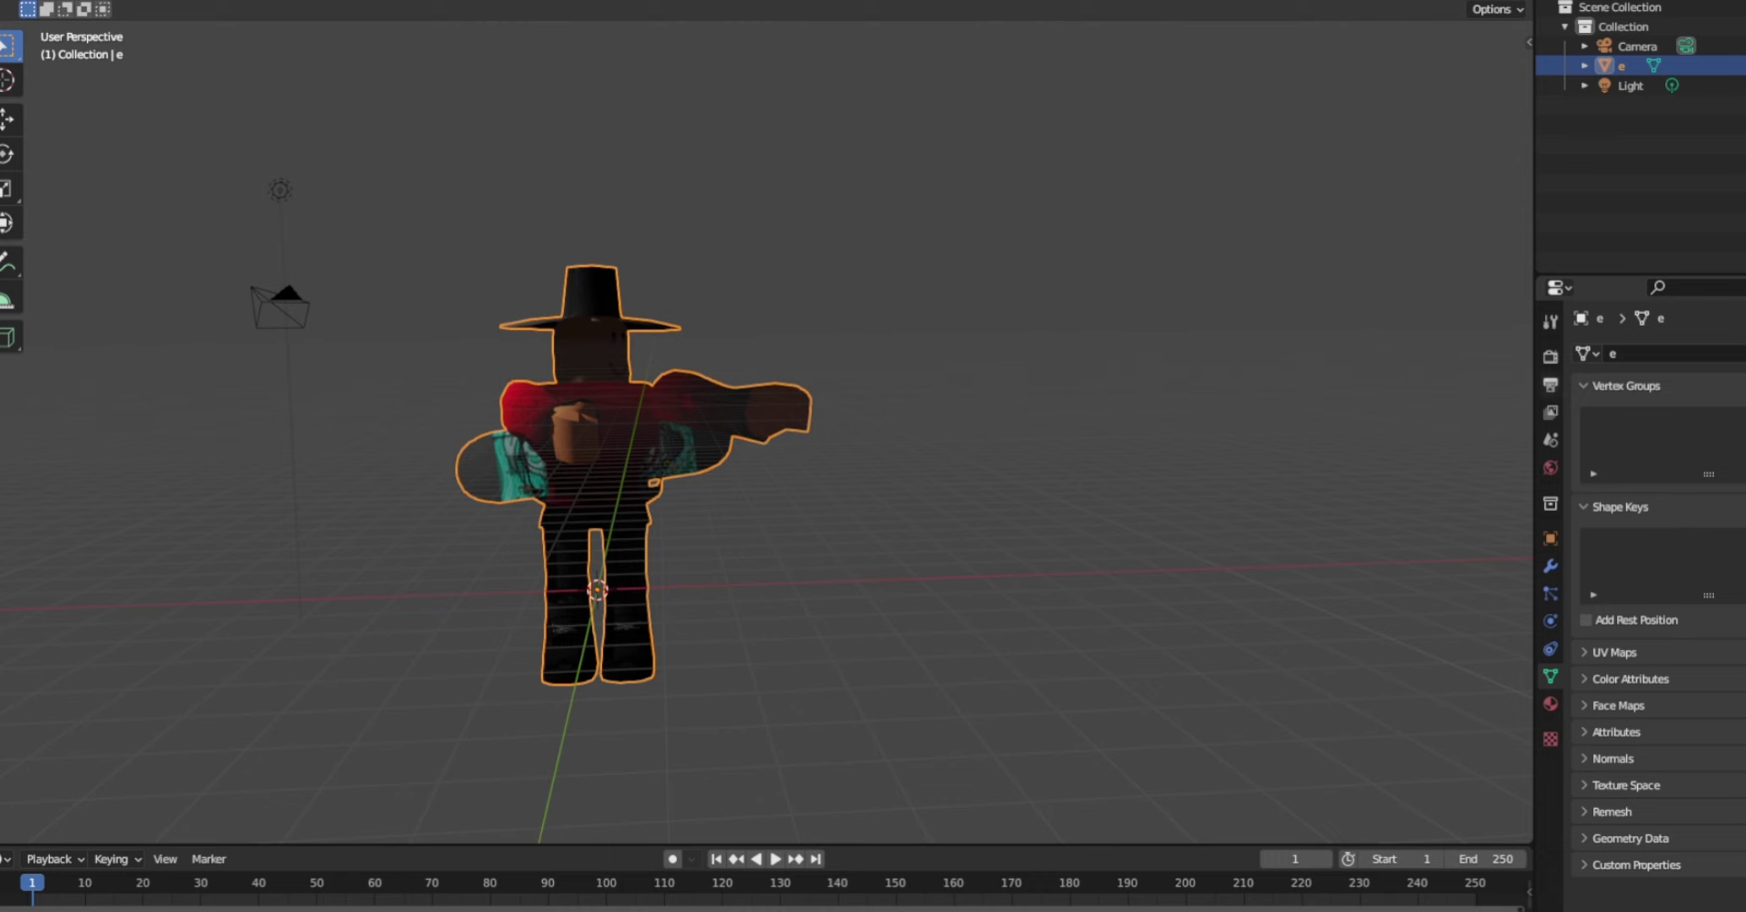
{"action": "left_click", "coordinate": [1550, 384]}
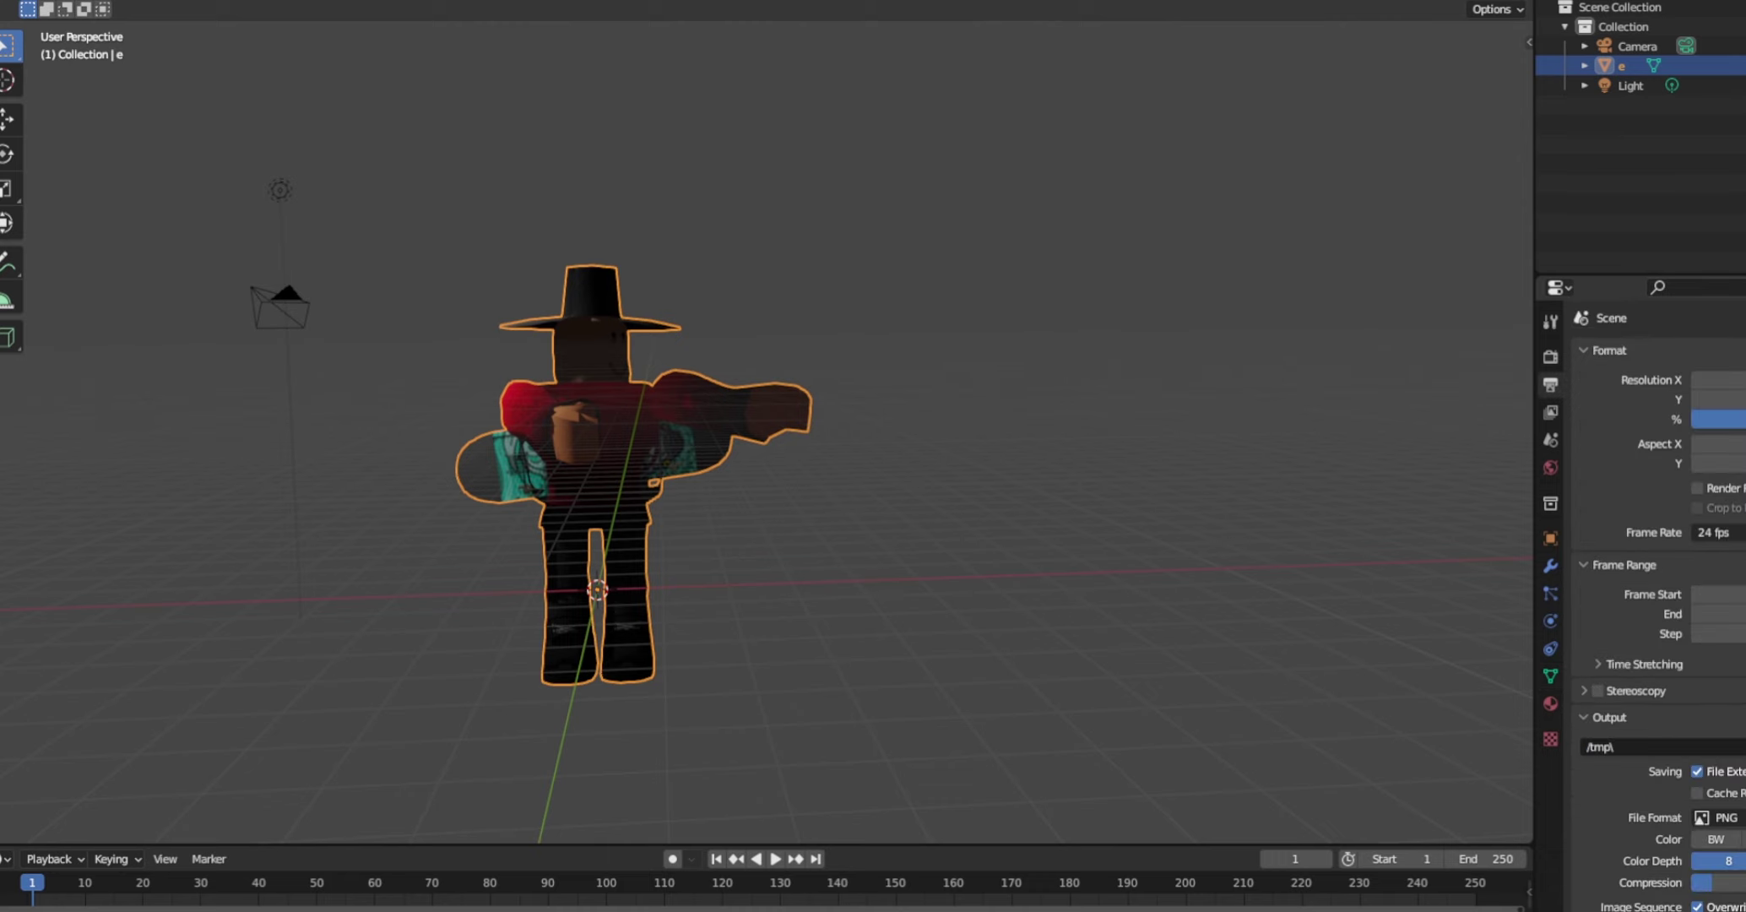
{"action": "left_click", "coordinate": [1697, 287]}
{"action": "type", "text": "transp"}
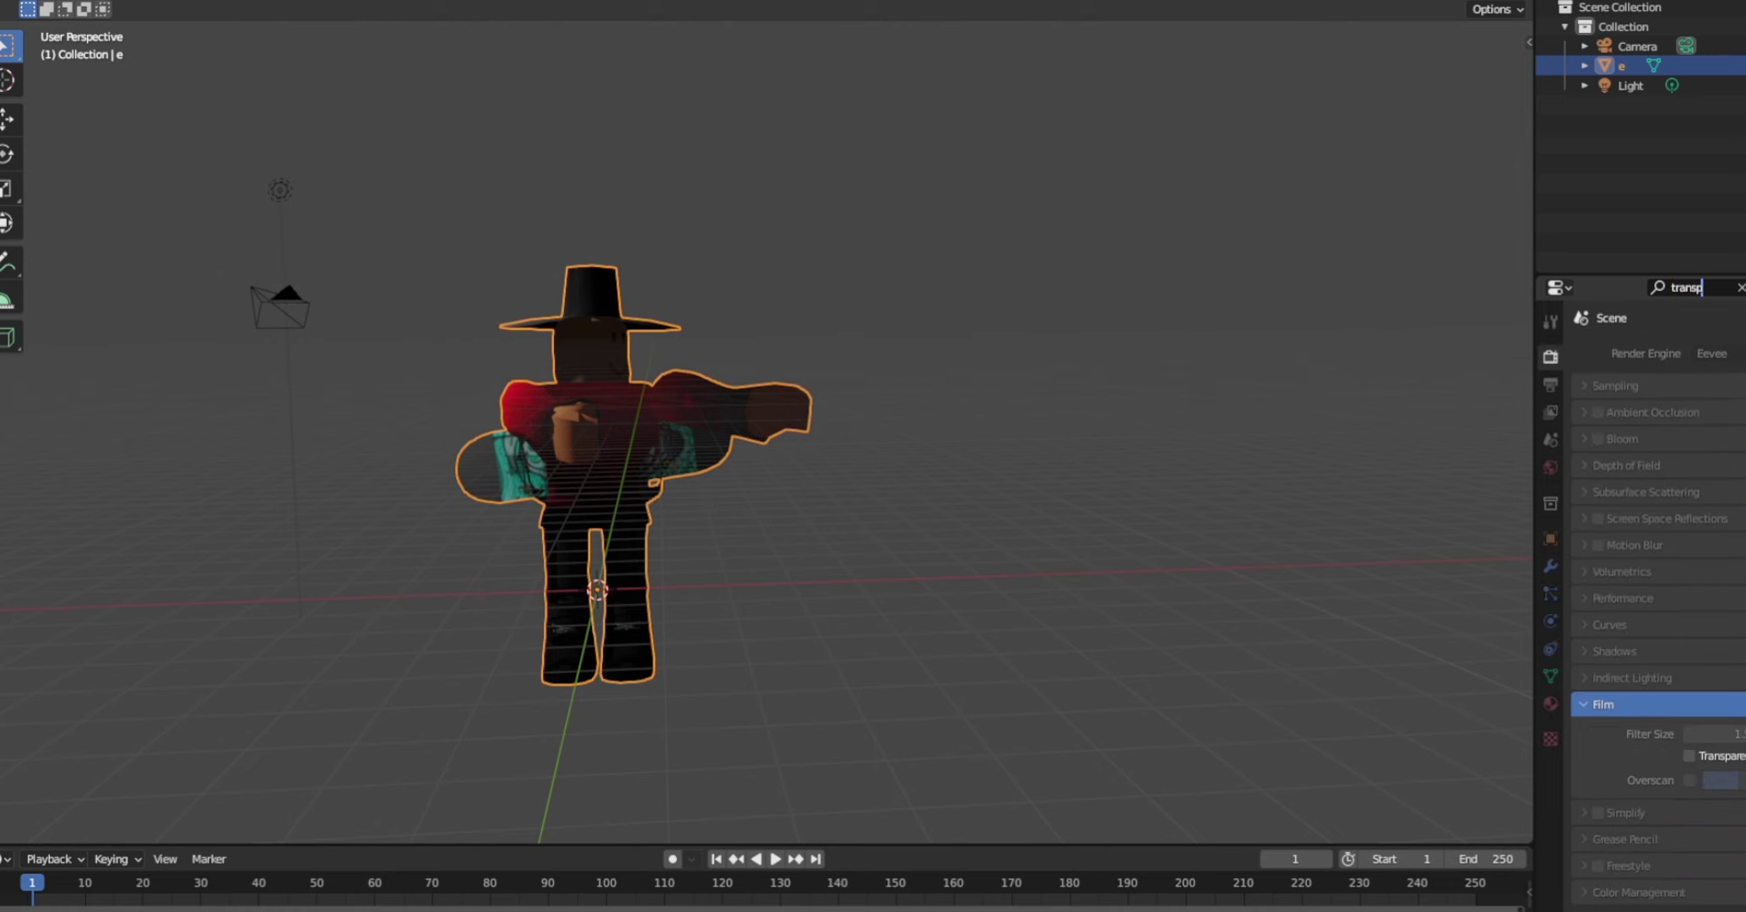
{"action": "type", "text": "arent"}
{"action": "key", "text": "Return"}
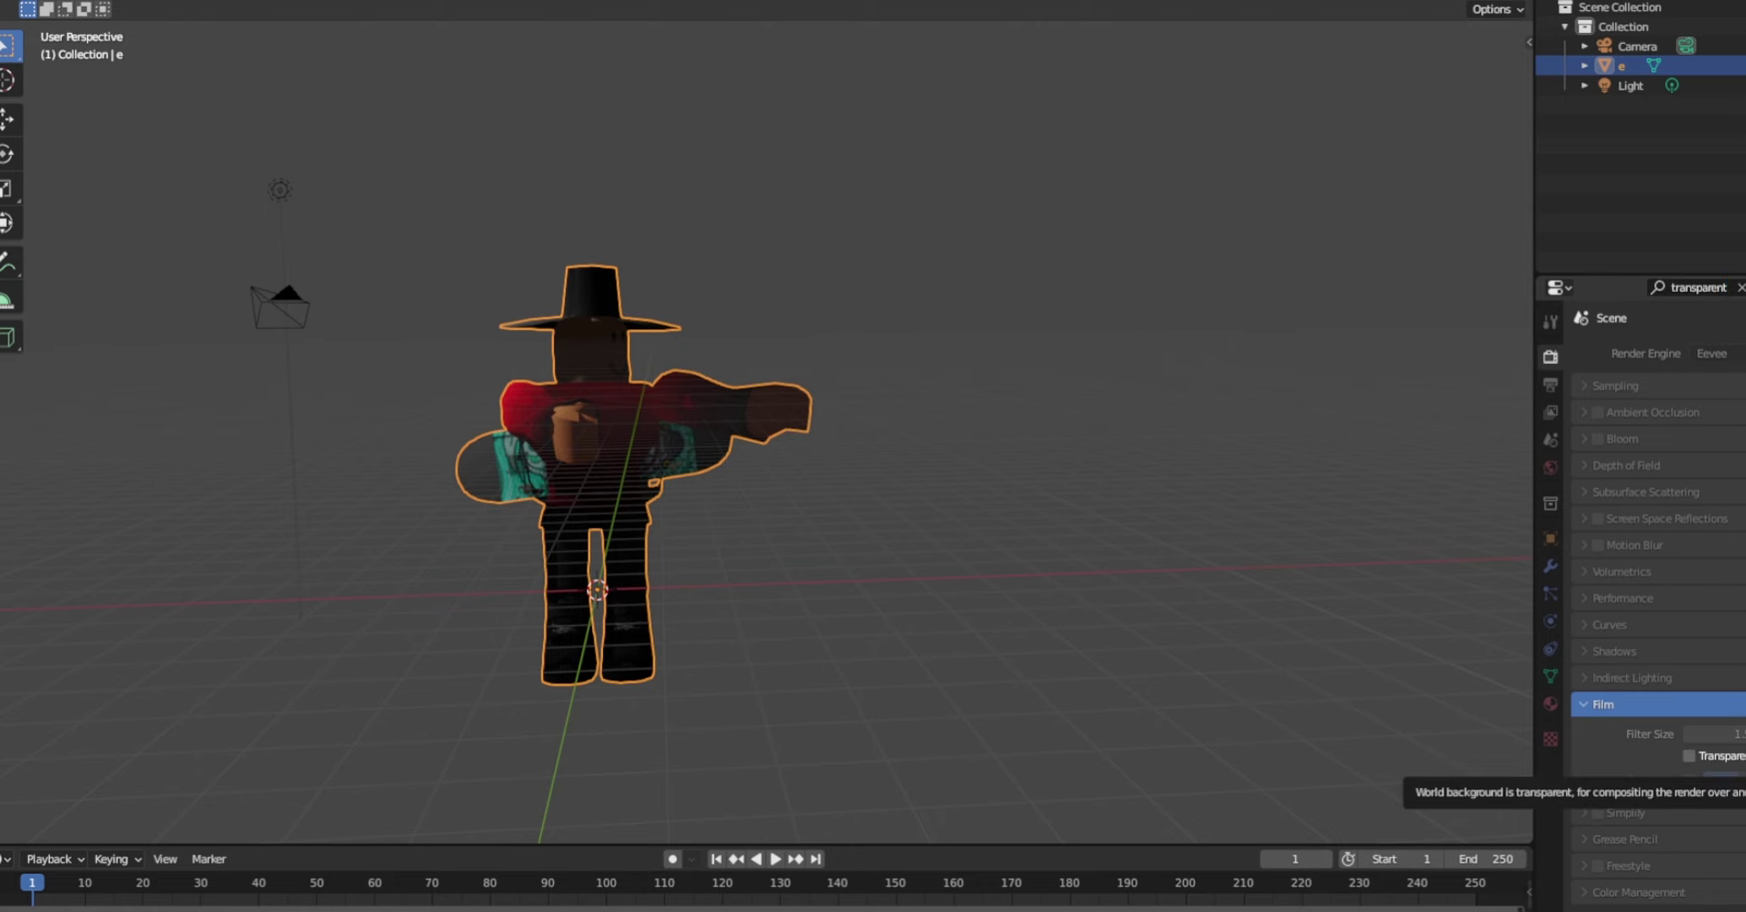
{"action": "left_click", "coordinate": [1689, 755]}
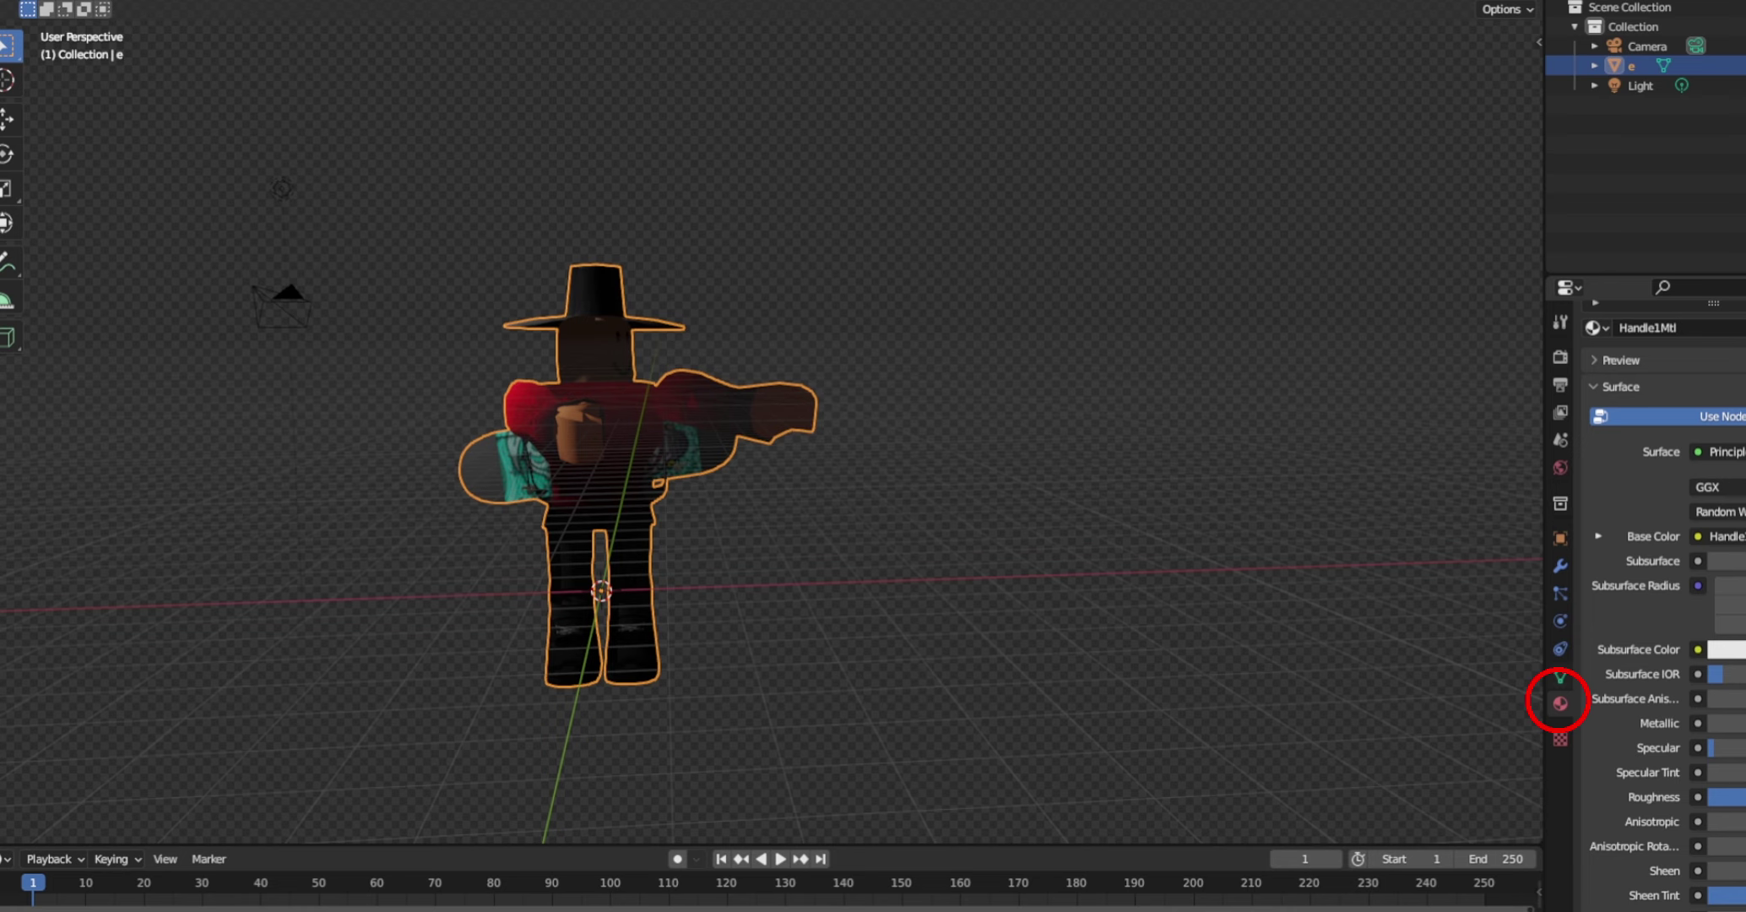
In the avatar material's settings, disable the Show Backface option and check the mesh from a wider angle
{"action": "scroll", "coordinate": [1663, 591], "scroll_direction": "up", "scroll_amount": 3}
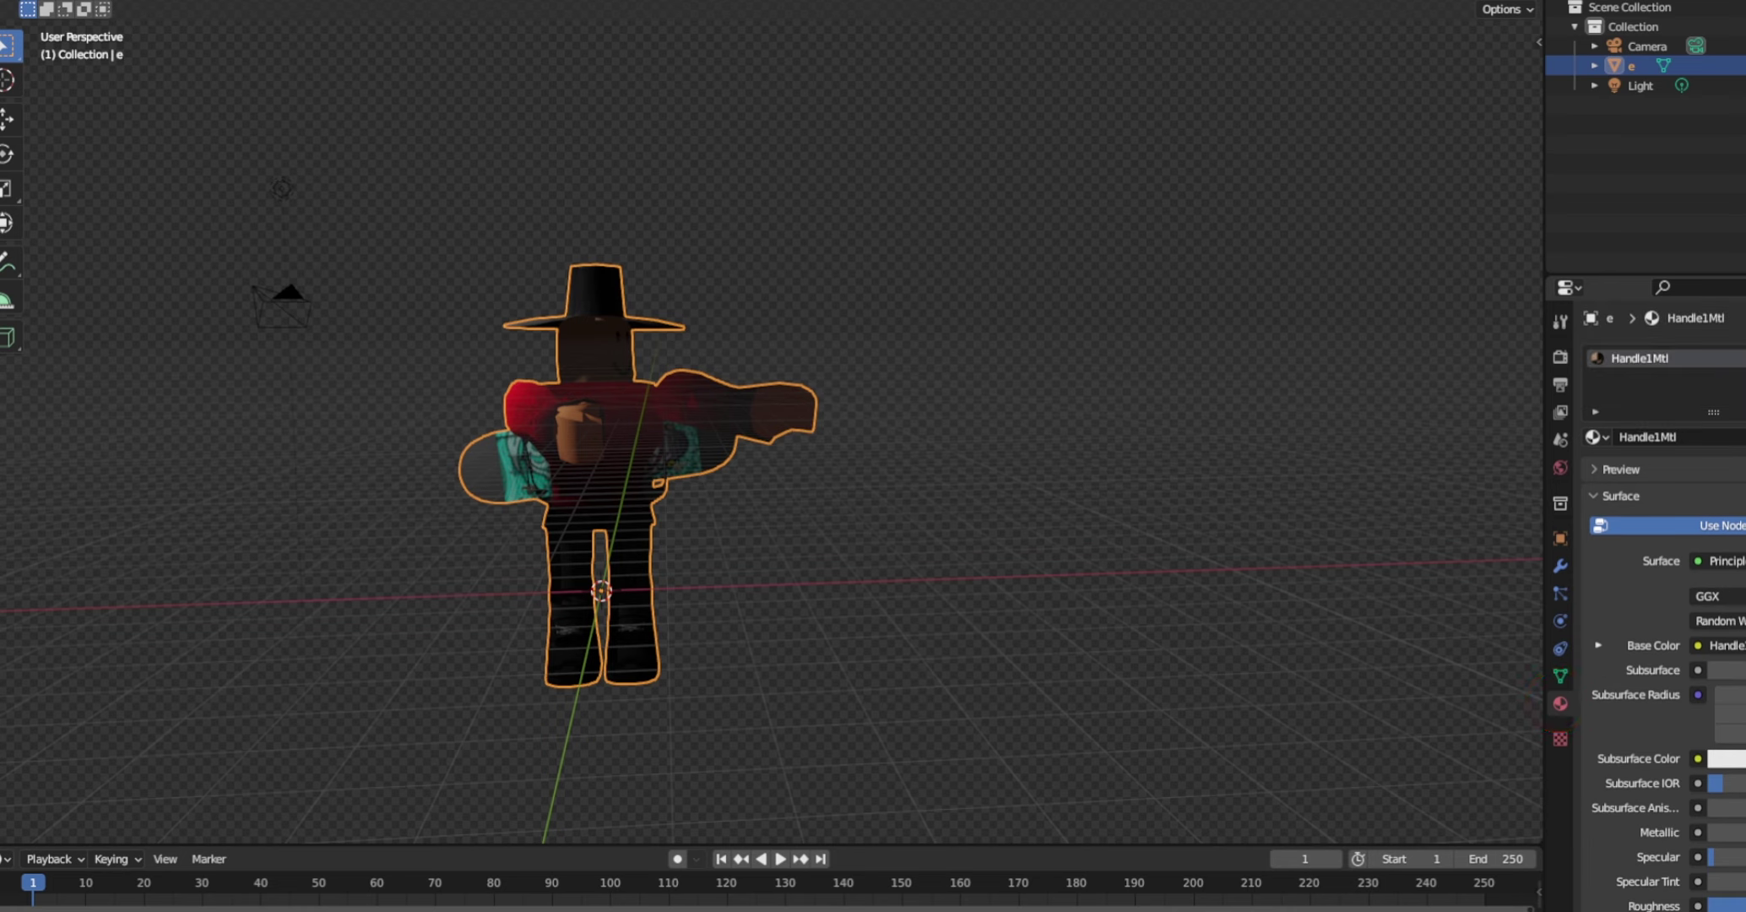
{"action": "scroll", "coordinate": [1663, 591], "scroll_direction": "down", "scroll_amount": 15}
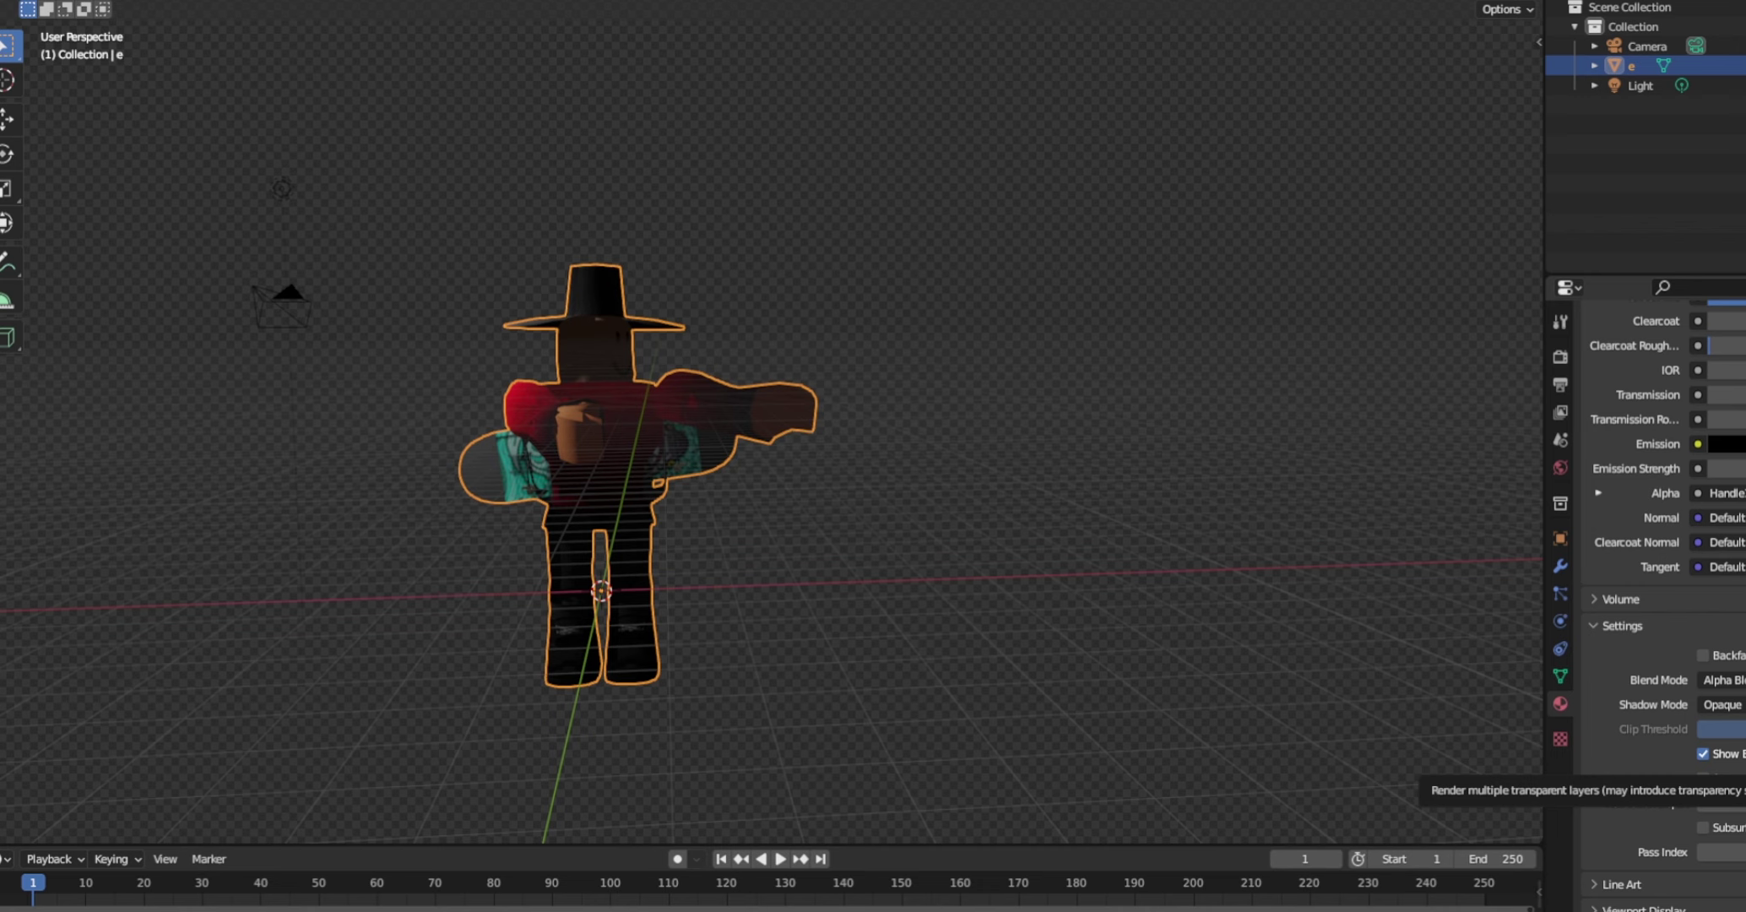
{"action": "left_click", "coordinate": [1704, 754]}
{"action": "scroll", "coordinate": [772, 456], "scroll_direction": "down", "scroll_amount": 4}
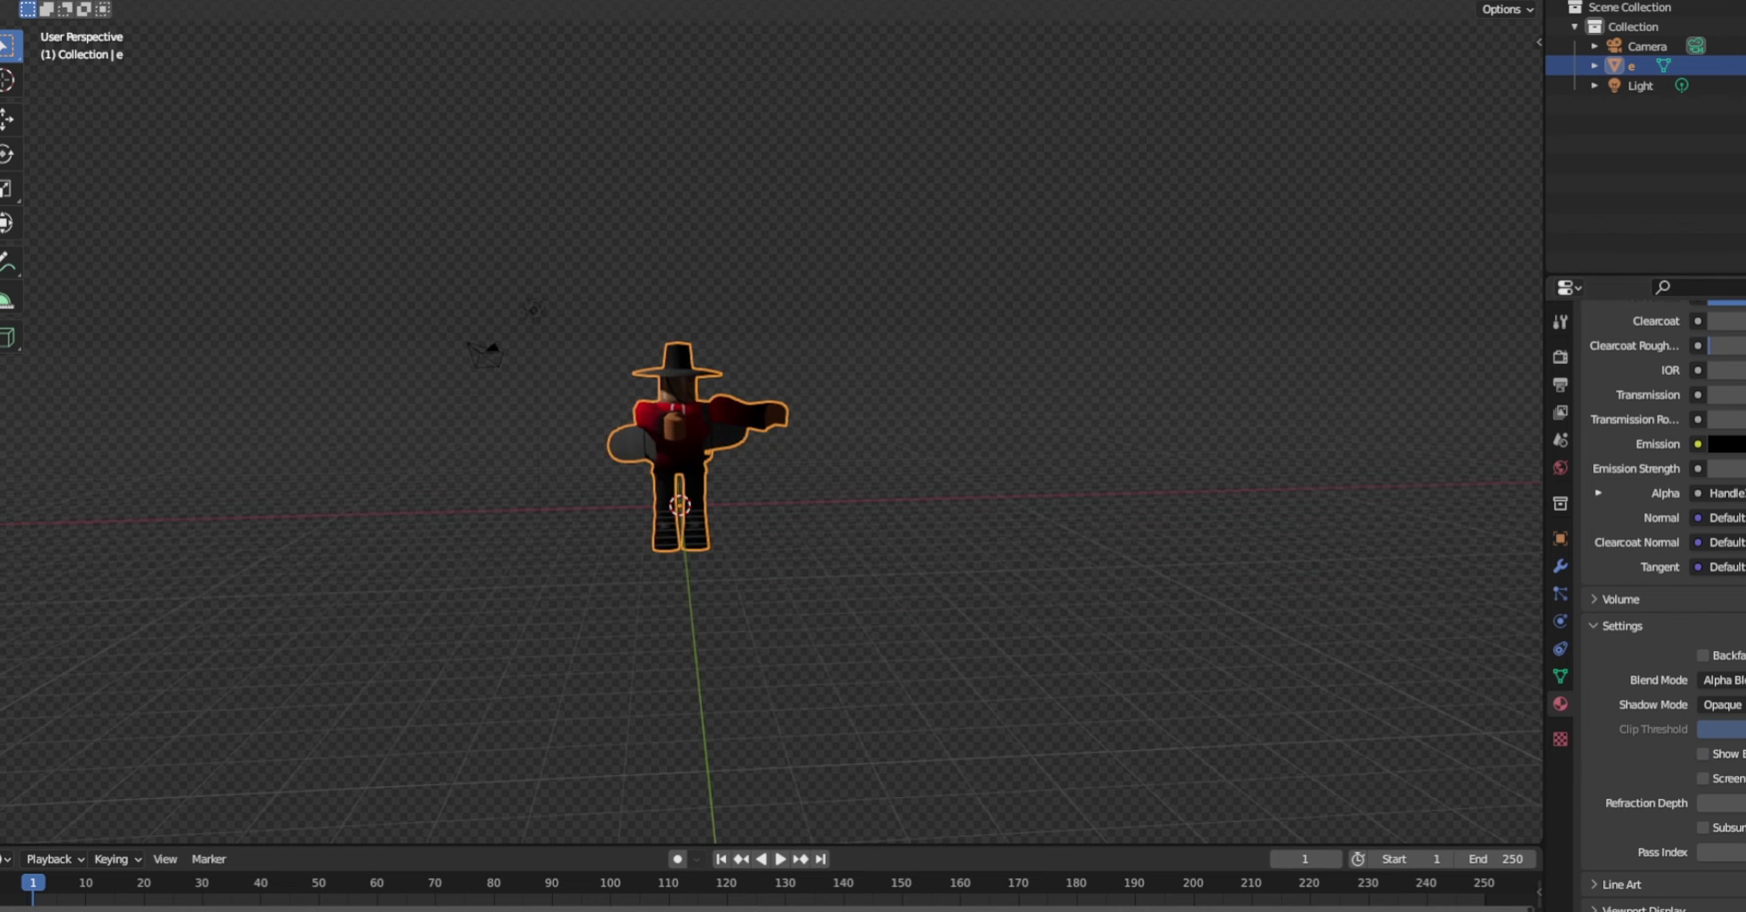
{"action": "middle_click_drag", "start_coordinate": [772, 456], "coordinate": [709, 410]}
{"action": "scroll", "coordinate": [771, 422], "scroll_direction": "up", "scroll_amount": 5}
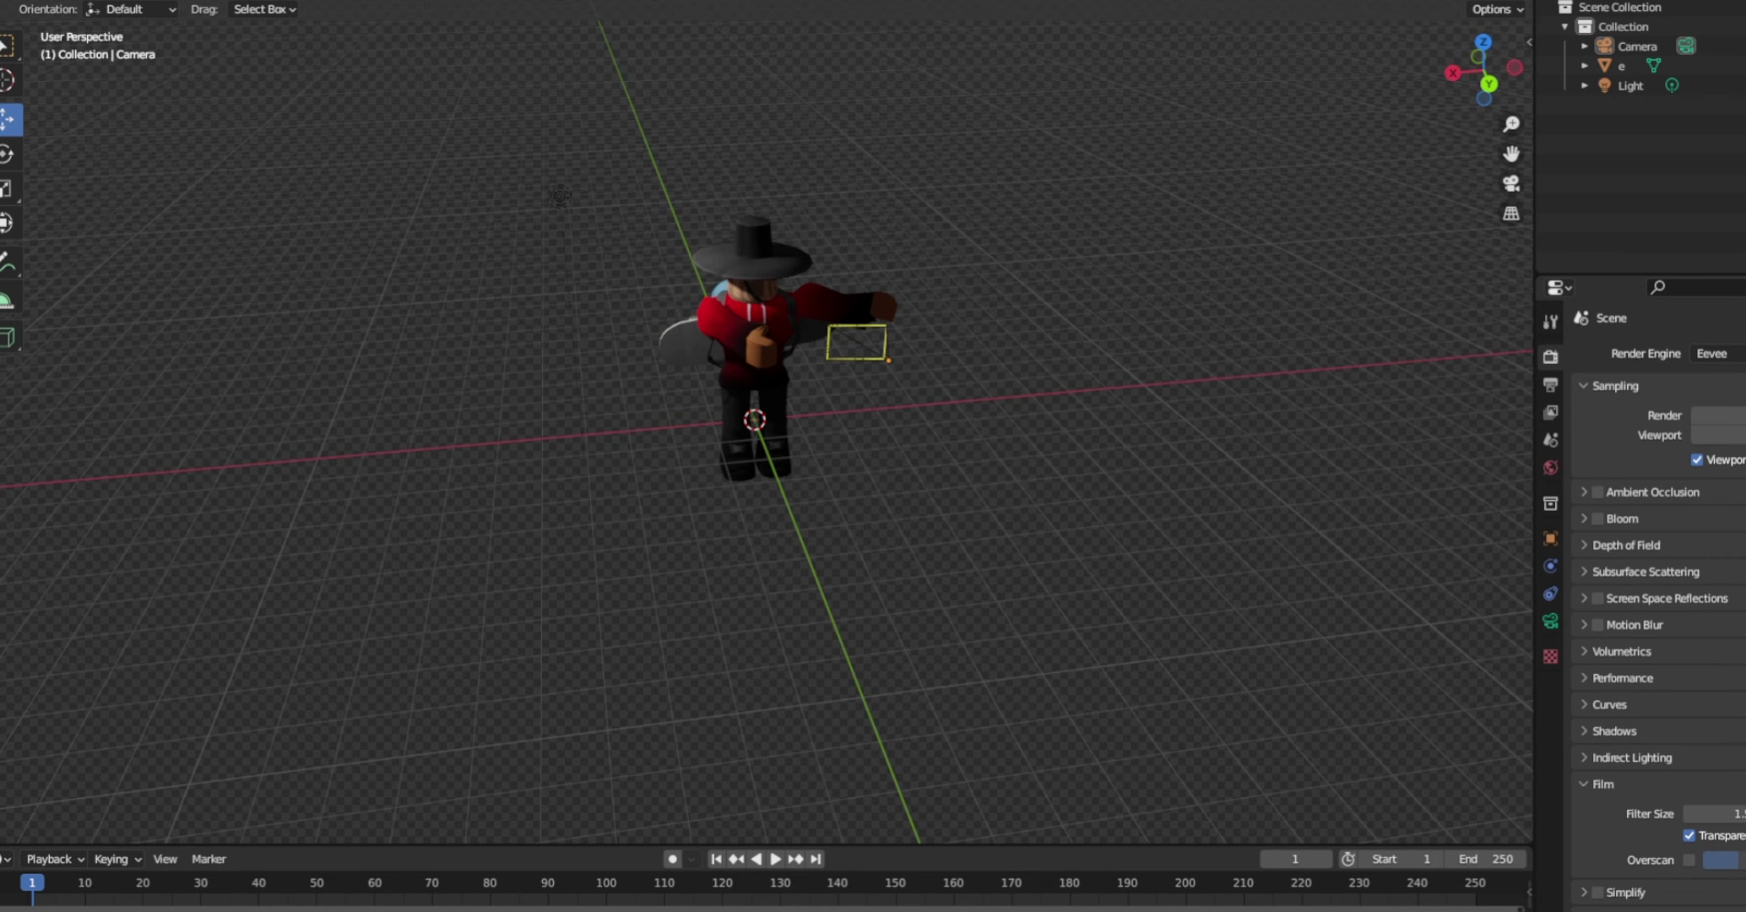
Select the avatar mesh and lower its material's Roughness to the minimum
{"action": "scroll", "coordinate": [754, 420], "scroll_direction": "up", "scroll_amount": 5}
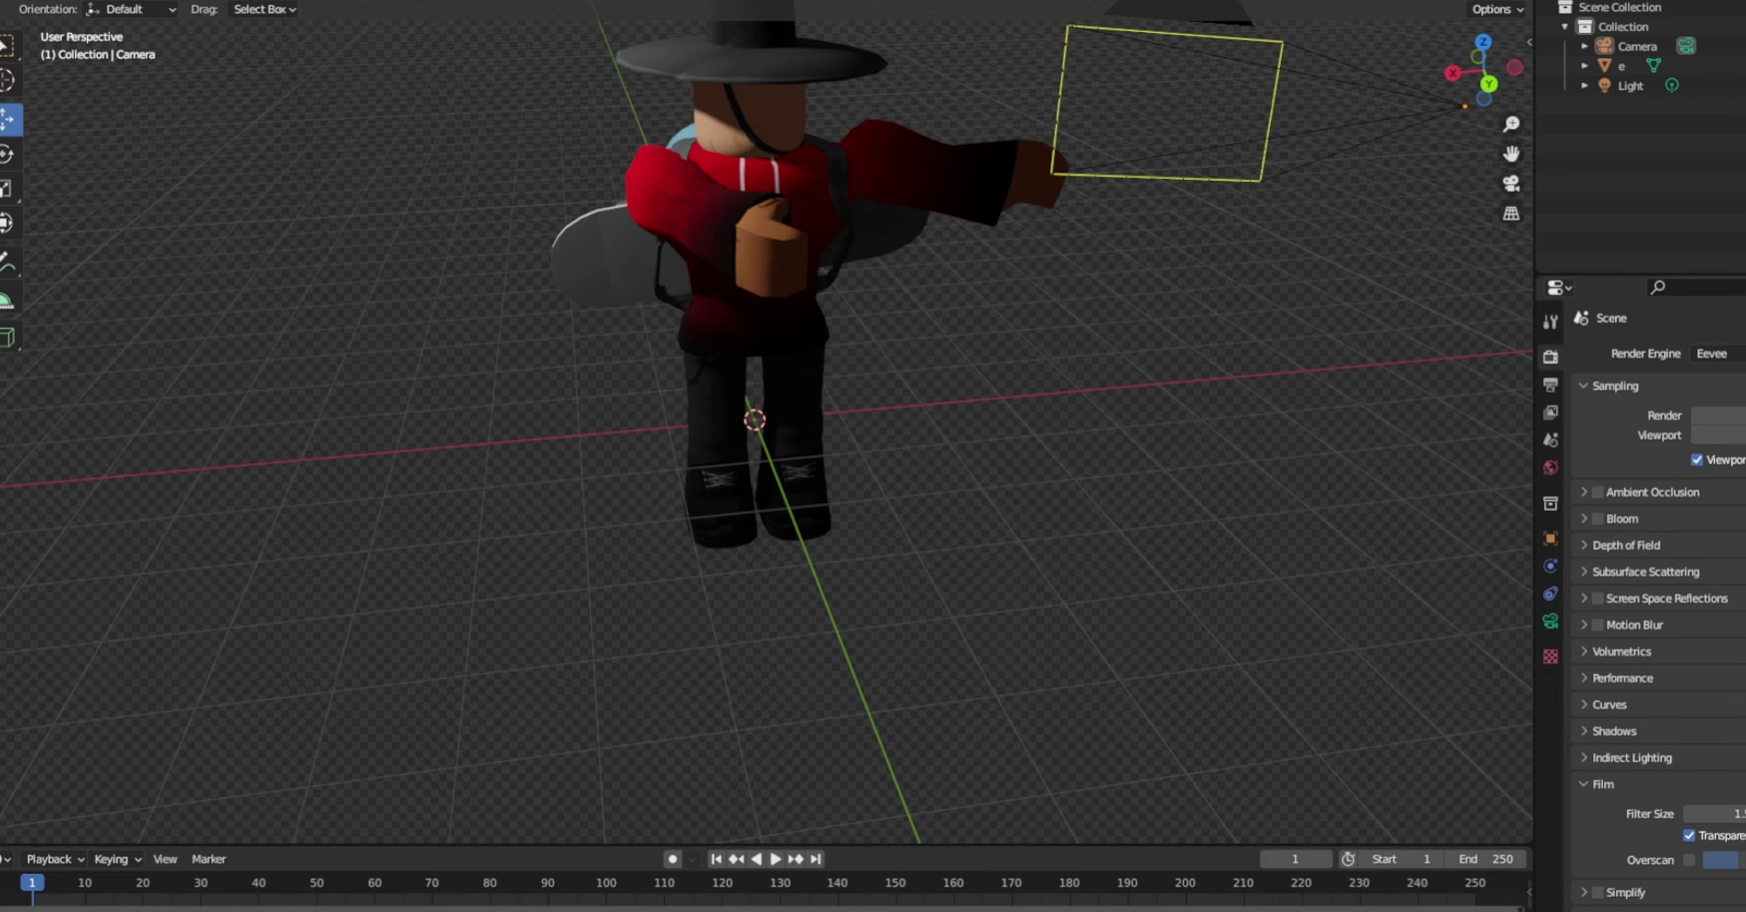
{"action": "left_click", "coordinate": [764, 261]}
{"action": "scroll", "coordinate": [754, 419], "scroll_direction": "down", "scroll_amount": 2}
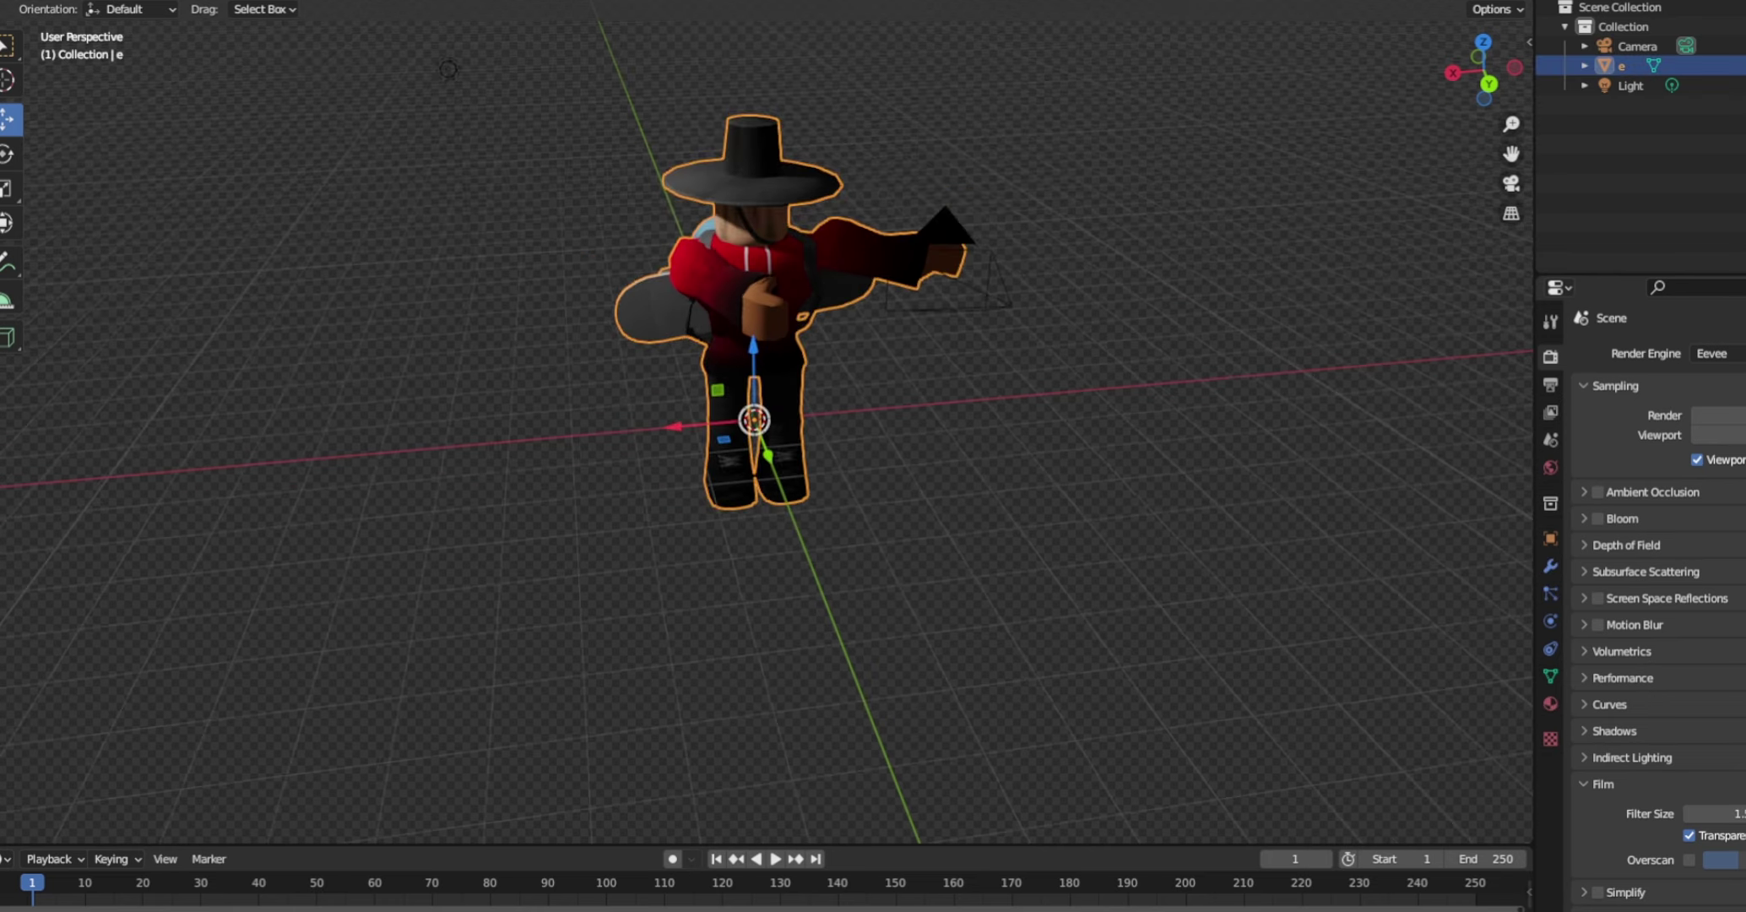
{"action": "scroll", "coordinate": [754, 419], "scroll_direction": "up", "scroll_amount": 2}
{"action": "scroll", "coordinate": [754, 420], "scroll_direction": "down", "scroll_amount": 1}
{"action": "scroll", "coordinate": [754, 420], "scroll_direction": "up", "scroll_amount": 1}
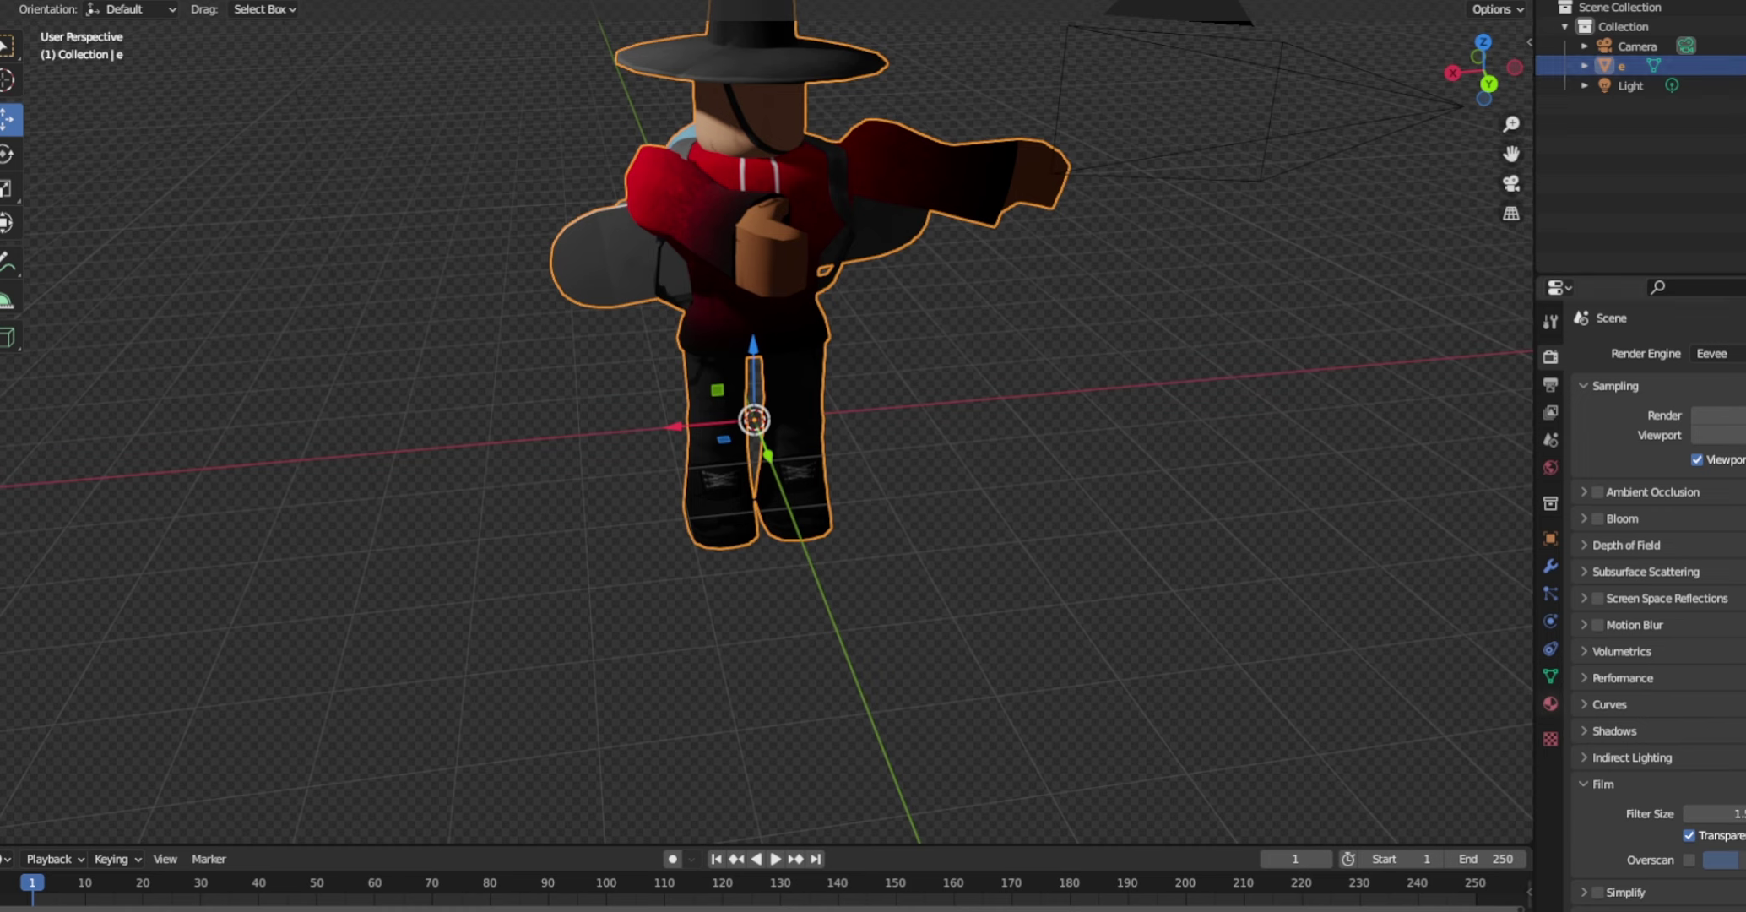
{"action": "left_click", "coordinate": [1550, 704]}
{"action": "scroll", "coordinate": [1658, 591], "scroll_direction": "down", "scroll_amount": 5}
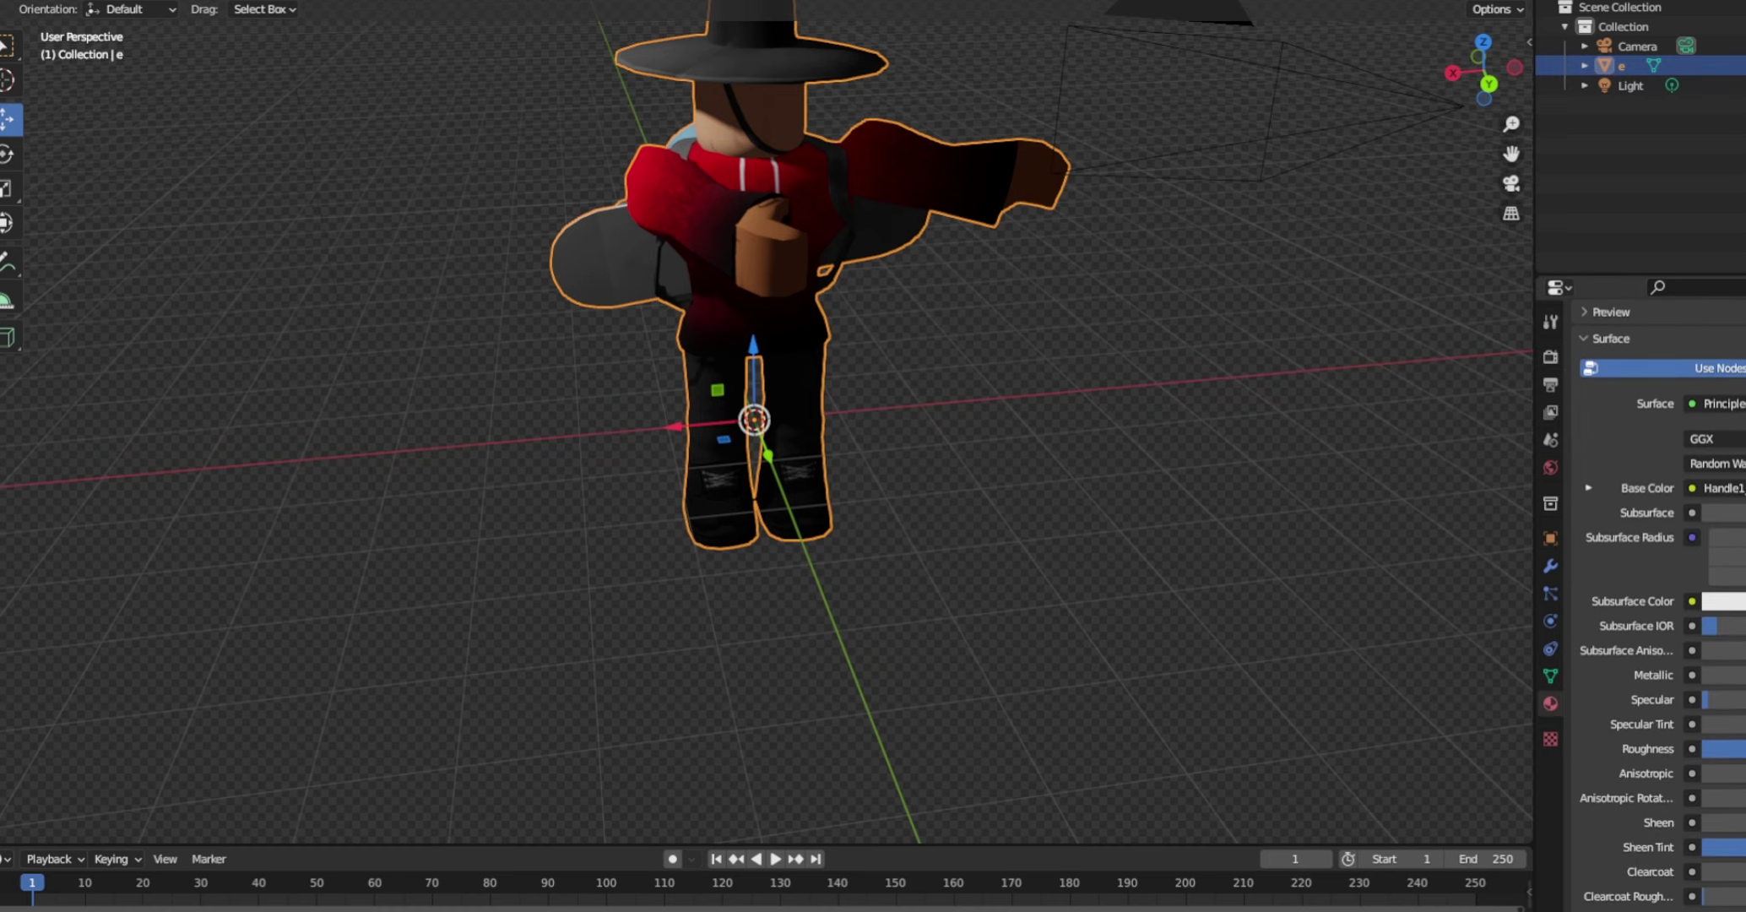
{"action": "scroll", "coordinate": [1658, 604], "scroll_direction": "down", "scroll_amount": 1}
{"action": "left_click_drag", "start_coordinate": [1745, 709], "coordinate": [1701, 710]}
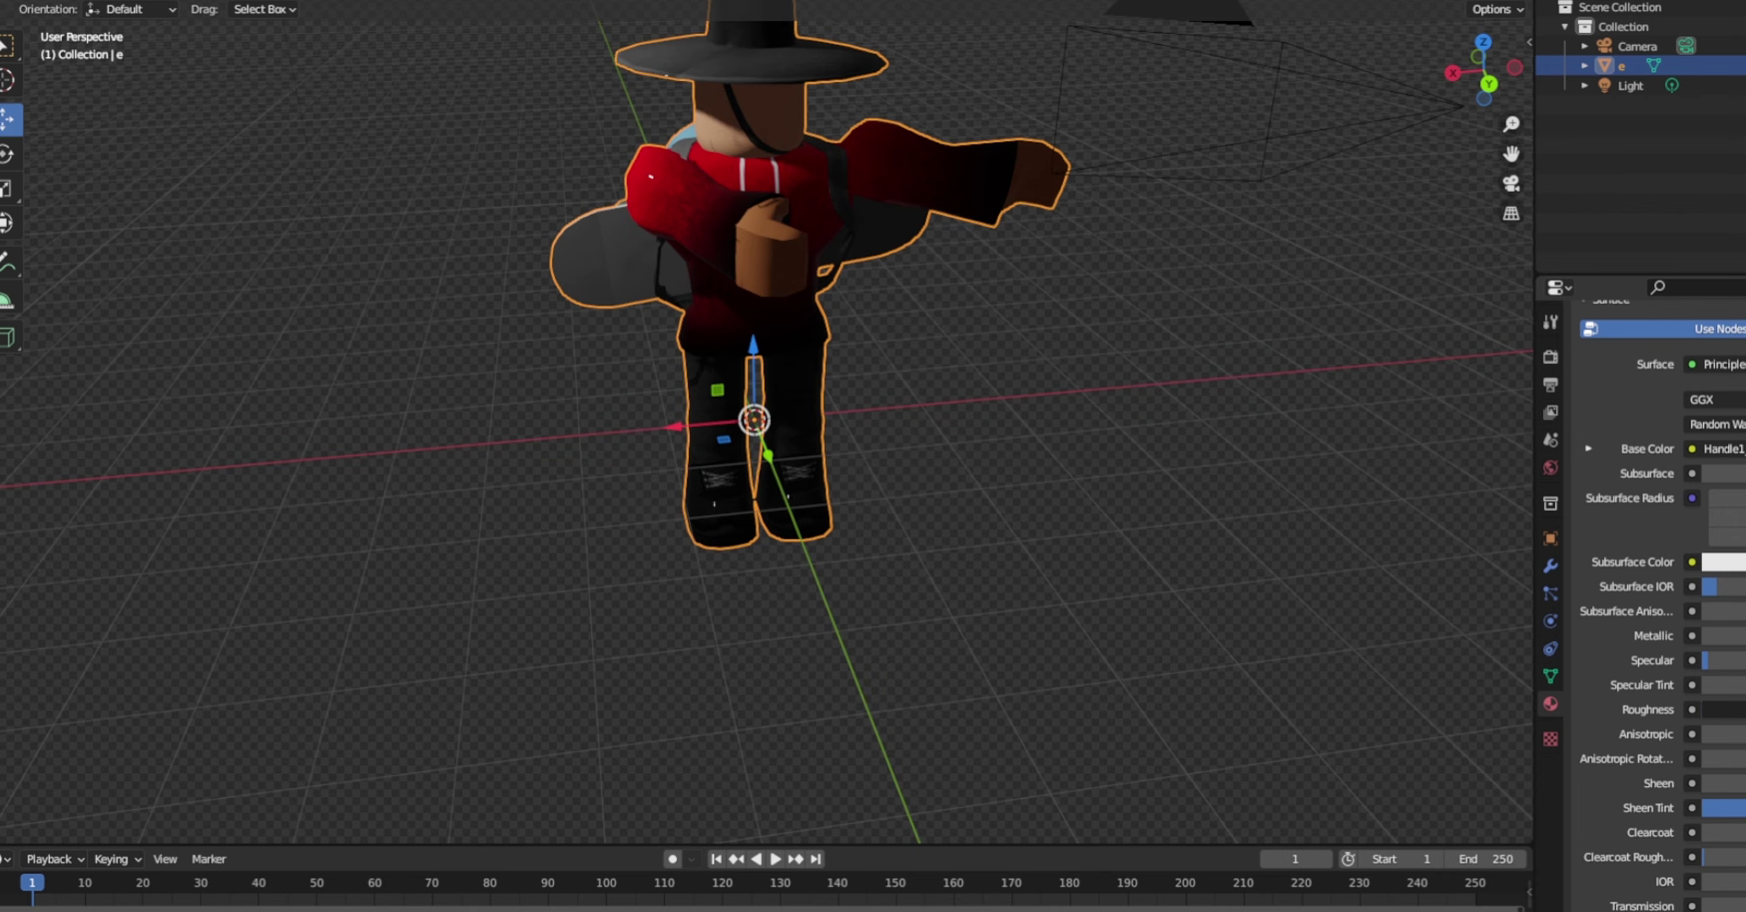
Raise the material's Roughness to the maximum and return it to the minimum to compare the avatar's shine
{"action": "scroll", "coordinate": [765, 422], "scroll_direction": "up", "scroll_amount": 3}
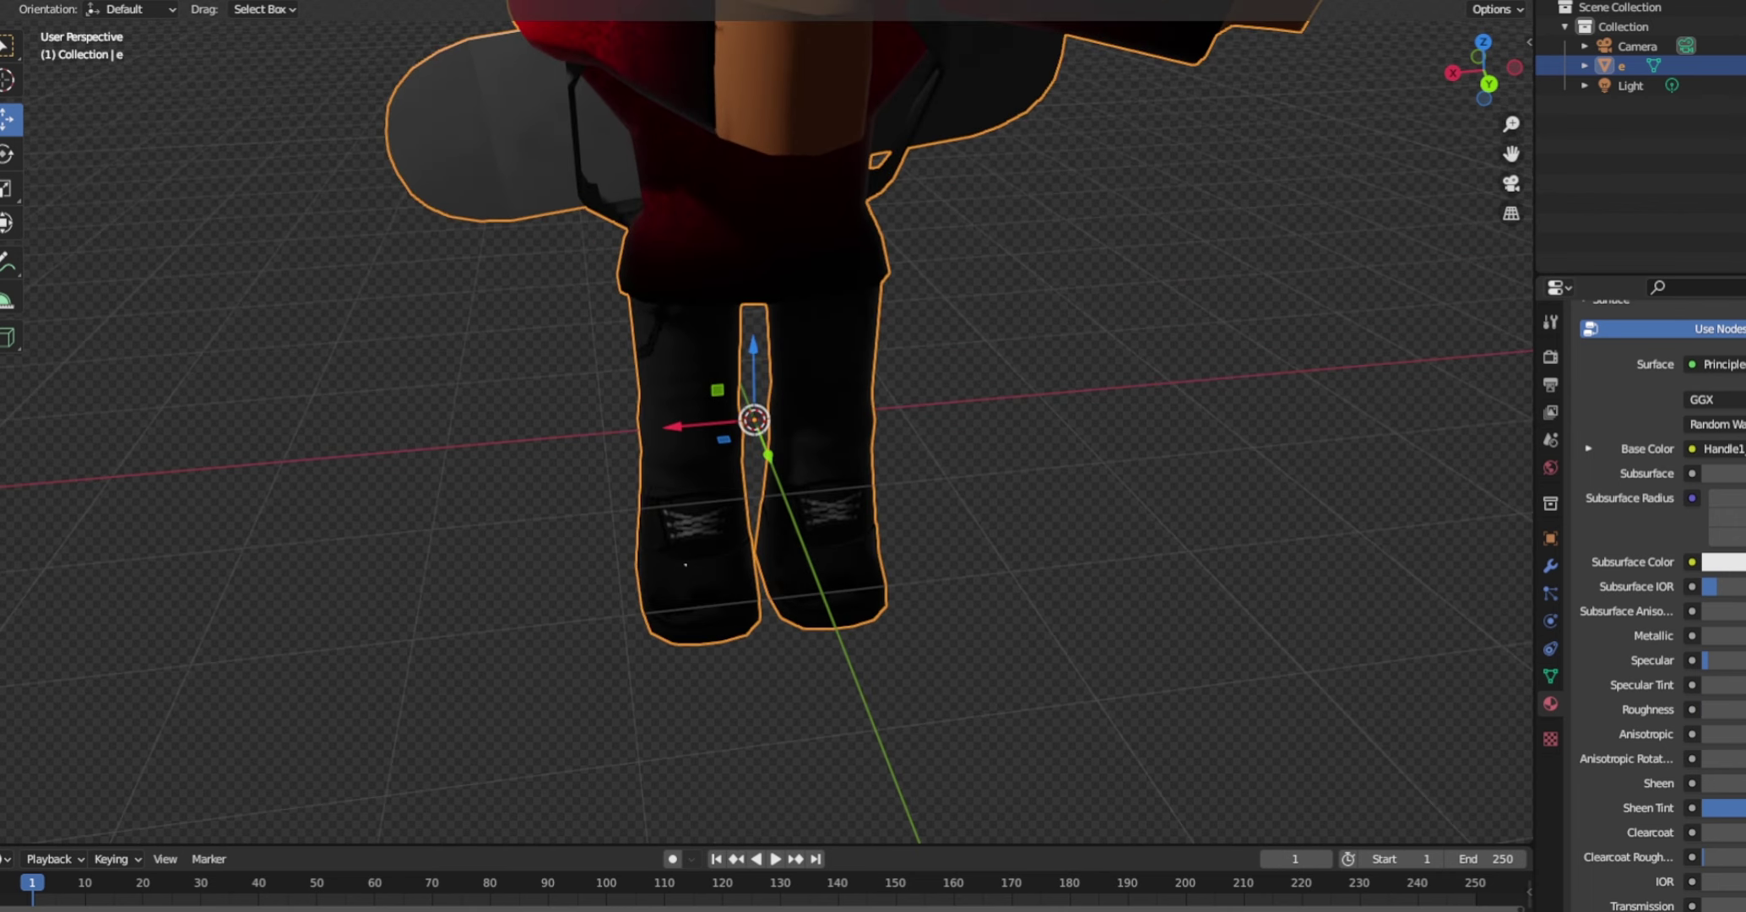
{"action": "middle_click_drag", "start_coordinate": [766, 422], "coordinate": [796, 517]}
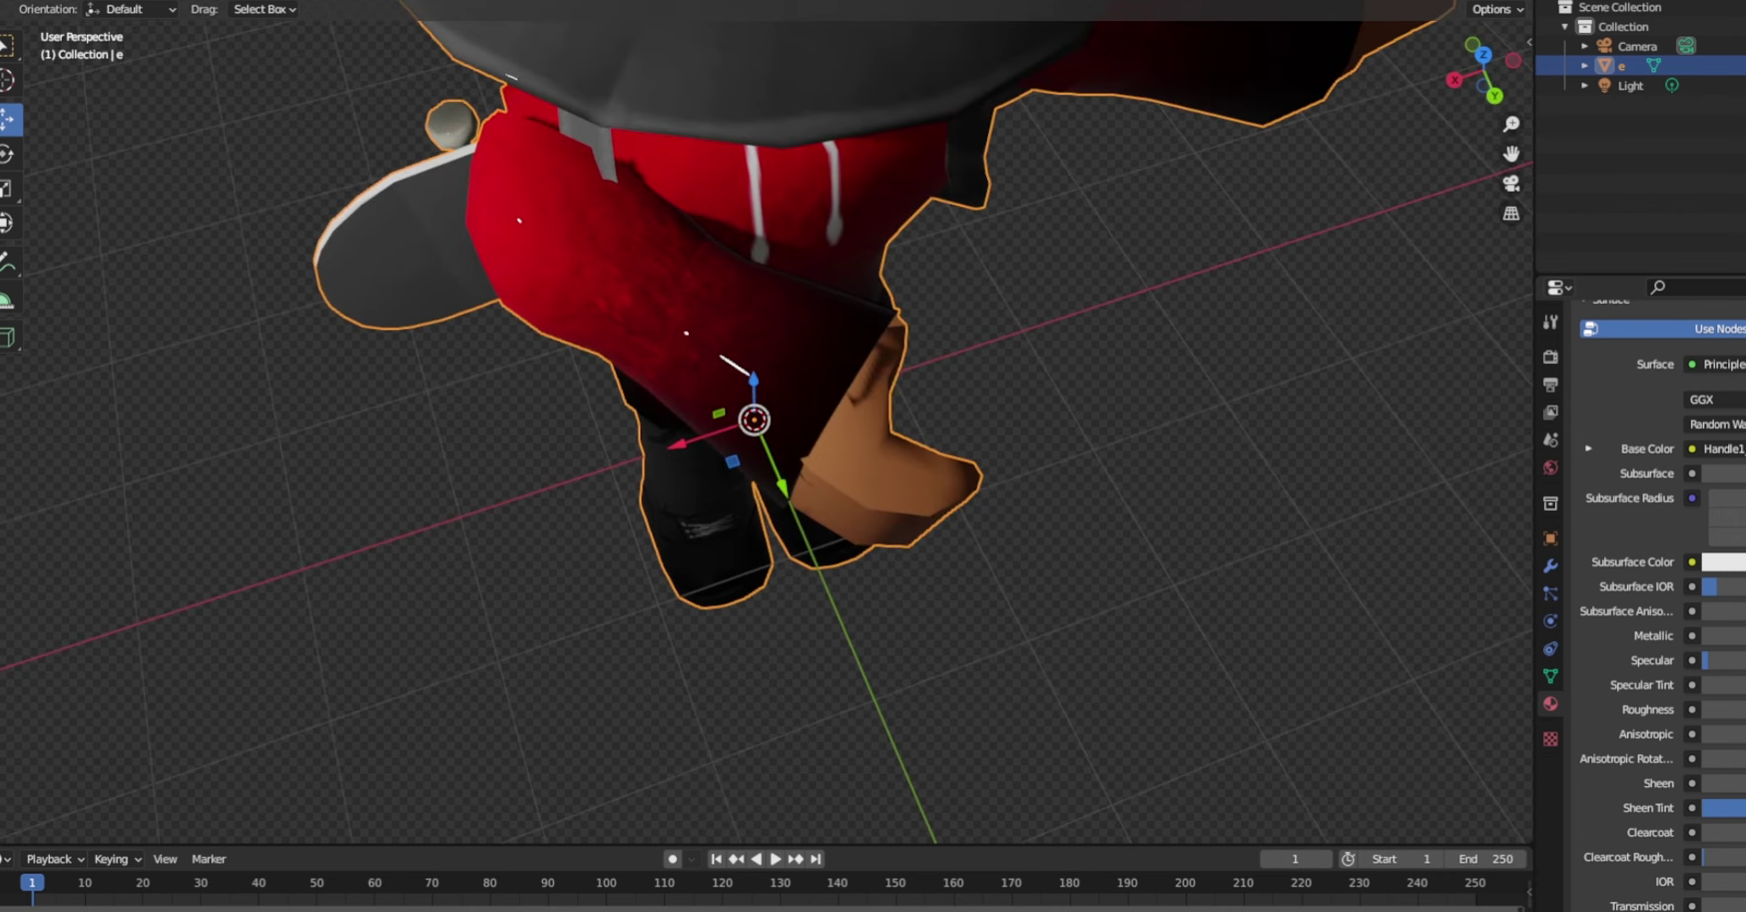
{"action": "left_click_drag", "start_coordinate": [1723, 709], "coordinate": [1739, 709]}
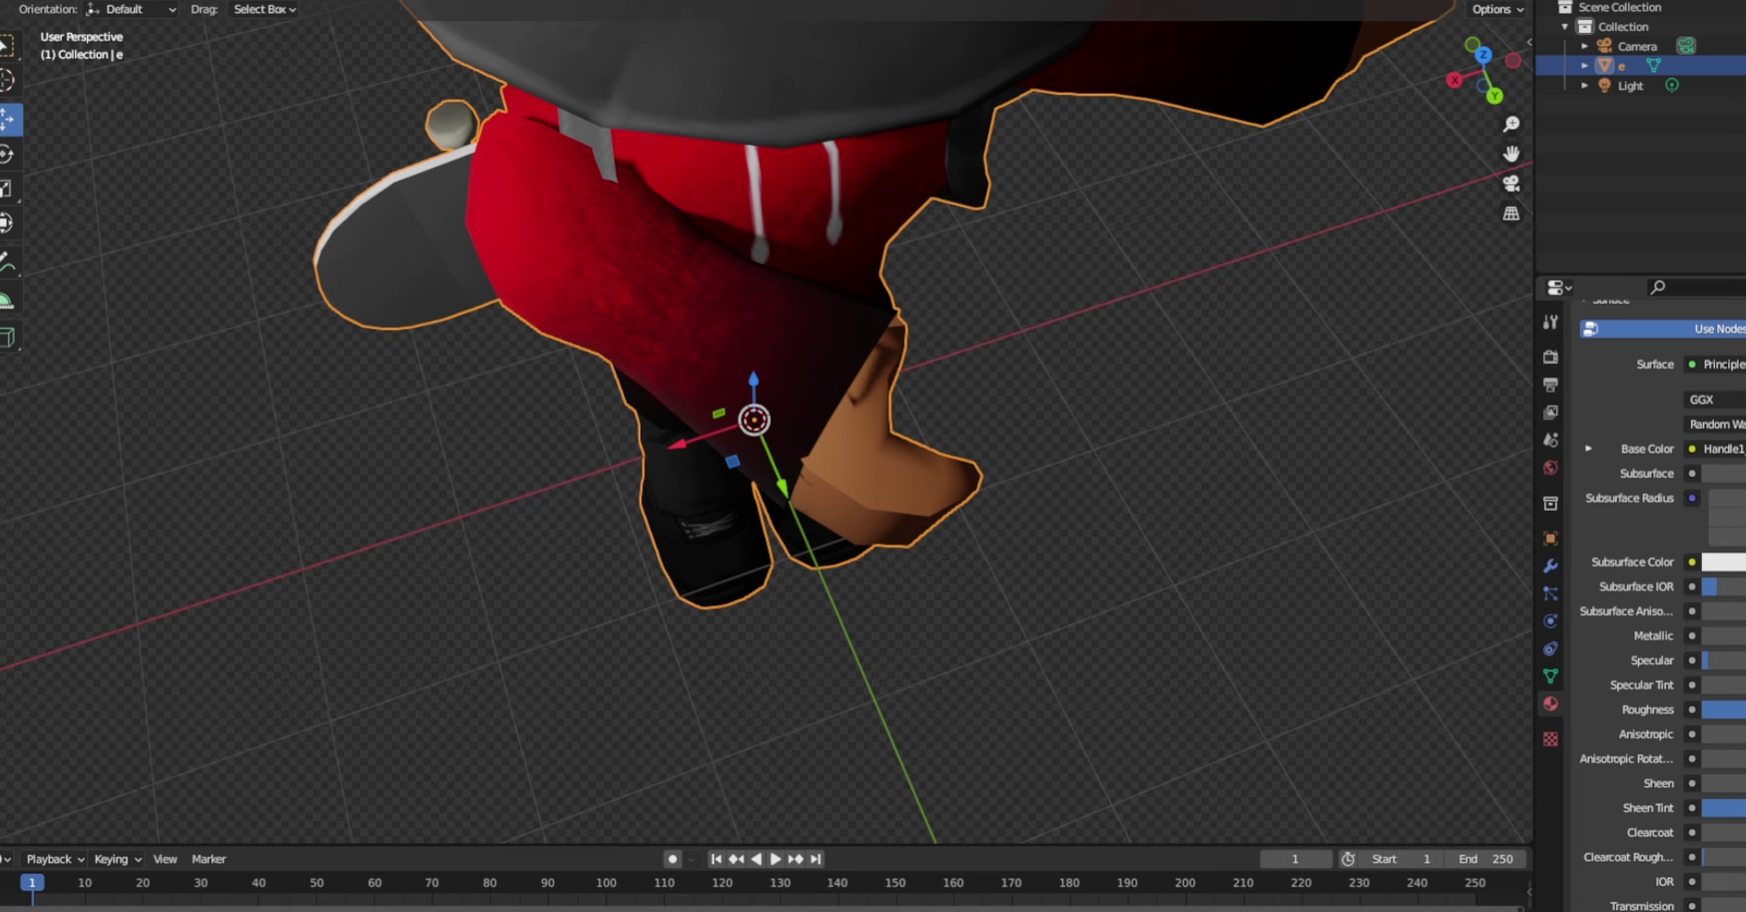
{"action": "left_click_drag", "start_coordinate": [1739, 709], "coordinate": [1703, 709]}
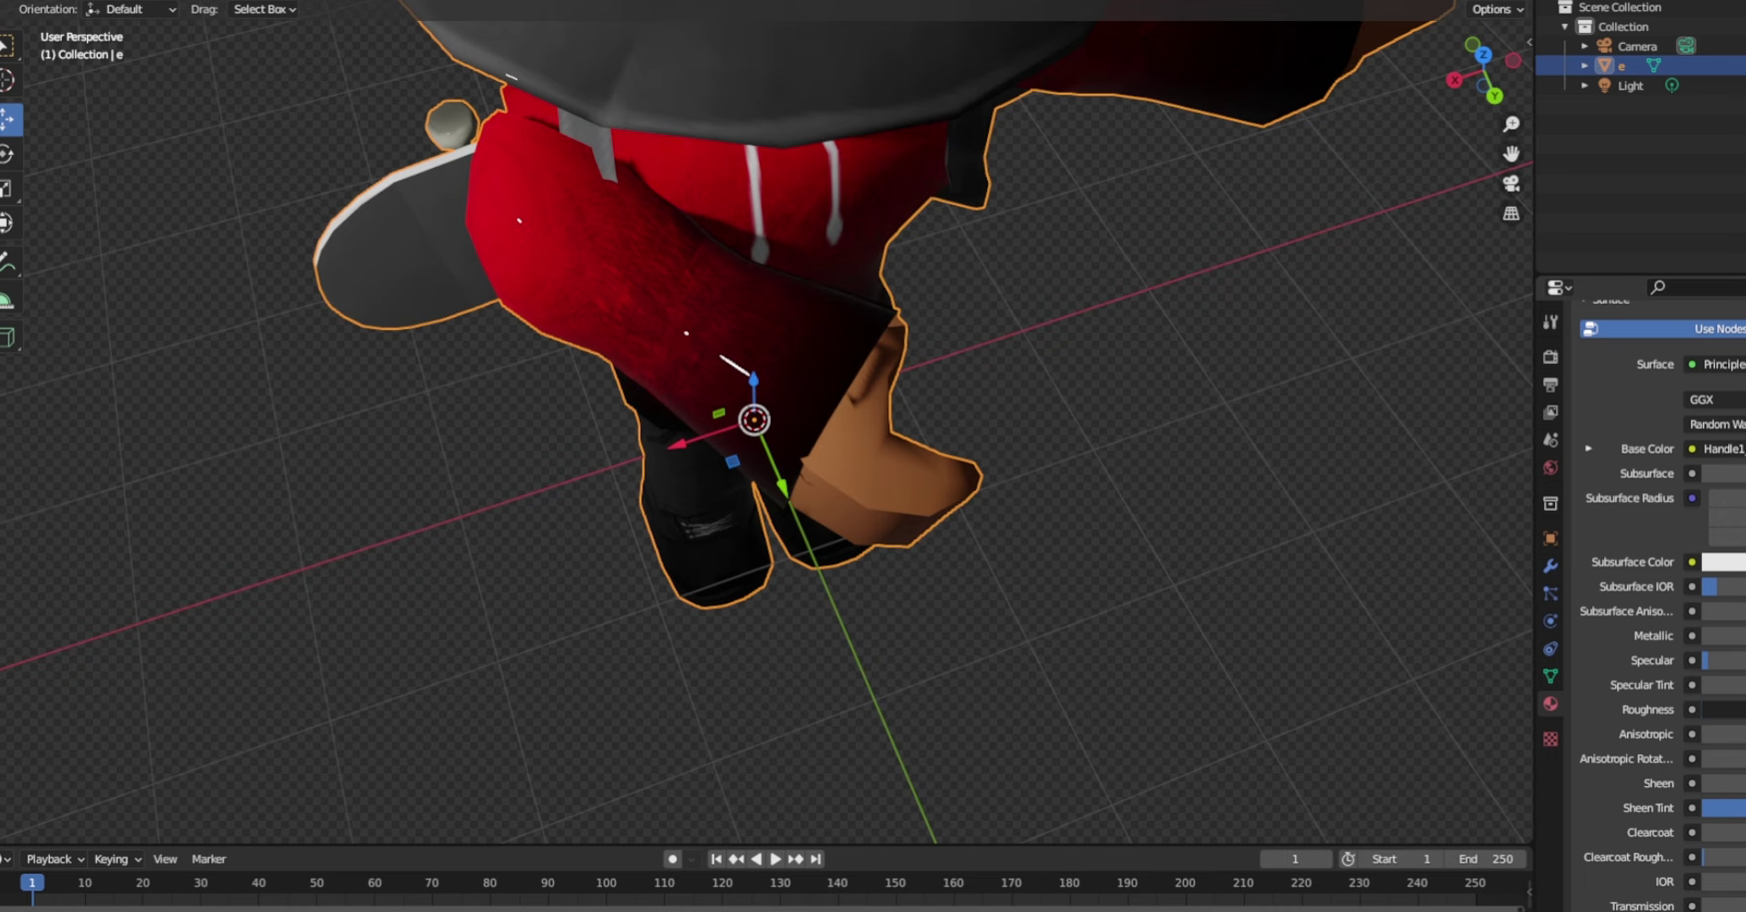
{"action": "middle_click_drag", "start_coordinate": [844, 506], "coordinate": [823, 393]}
{"action": "scroll", "coordinate": [840, 474], "scroll_direction": "down", "scroll_amount": 1}
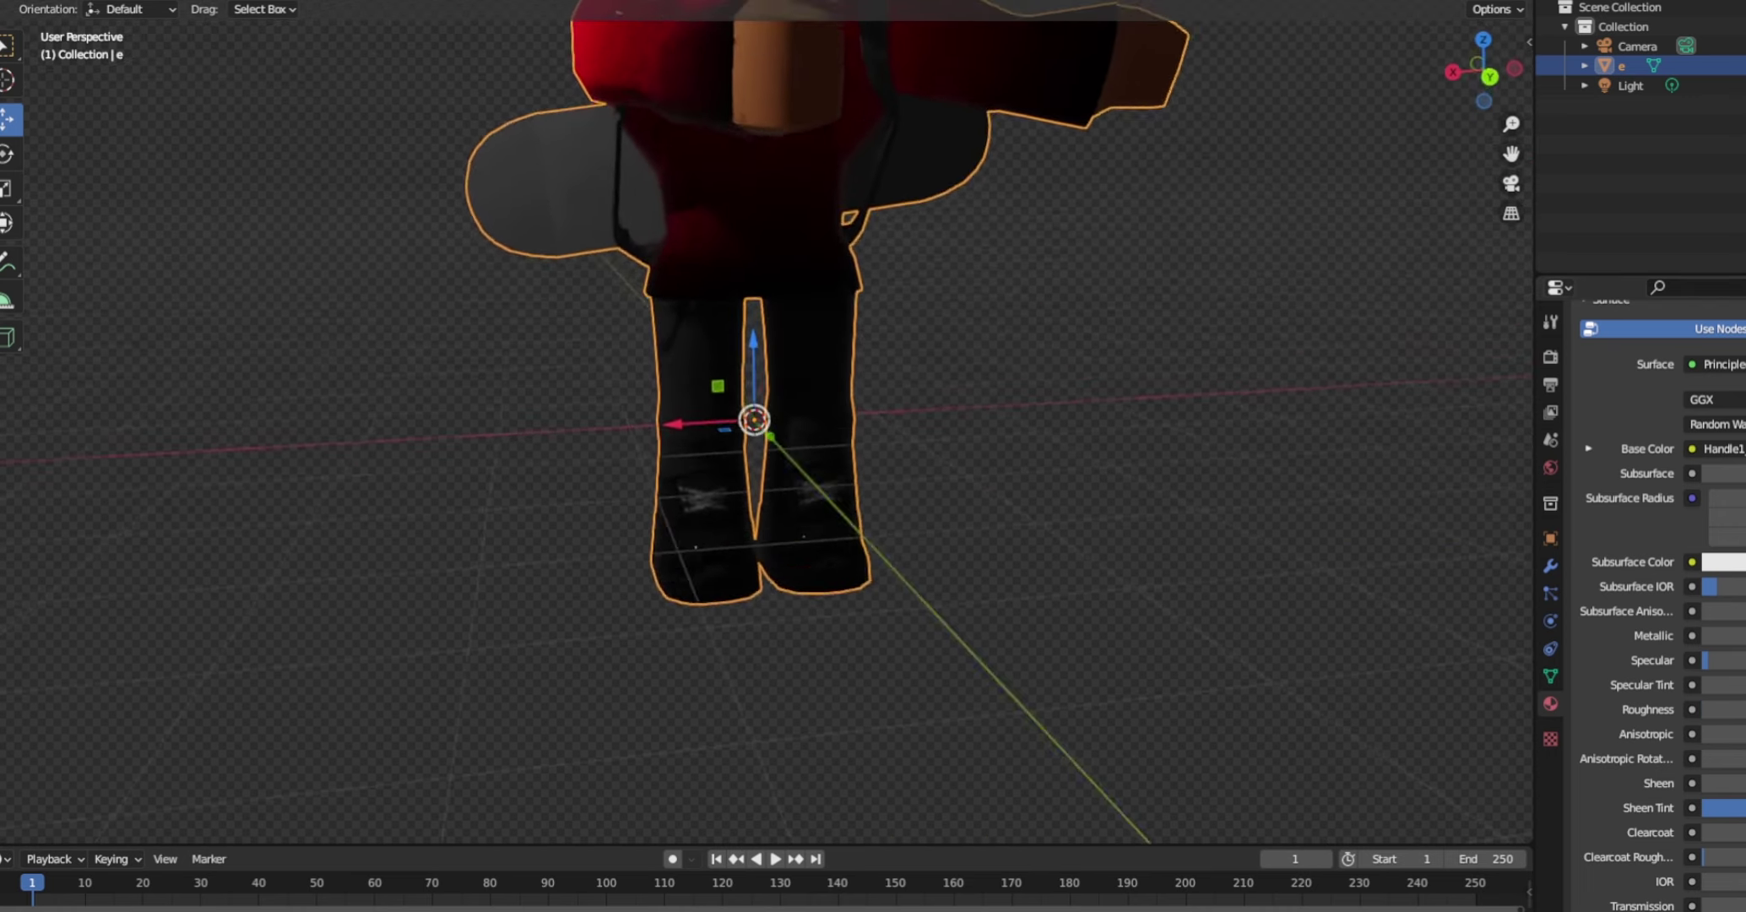
{"action": "scroll", "coordinate": [753, 380], "scroll_direction": "down", "scroll_amount": 2}
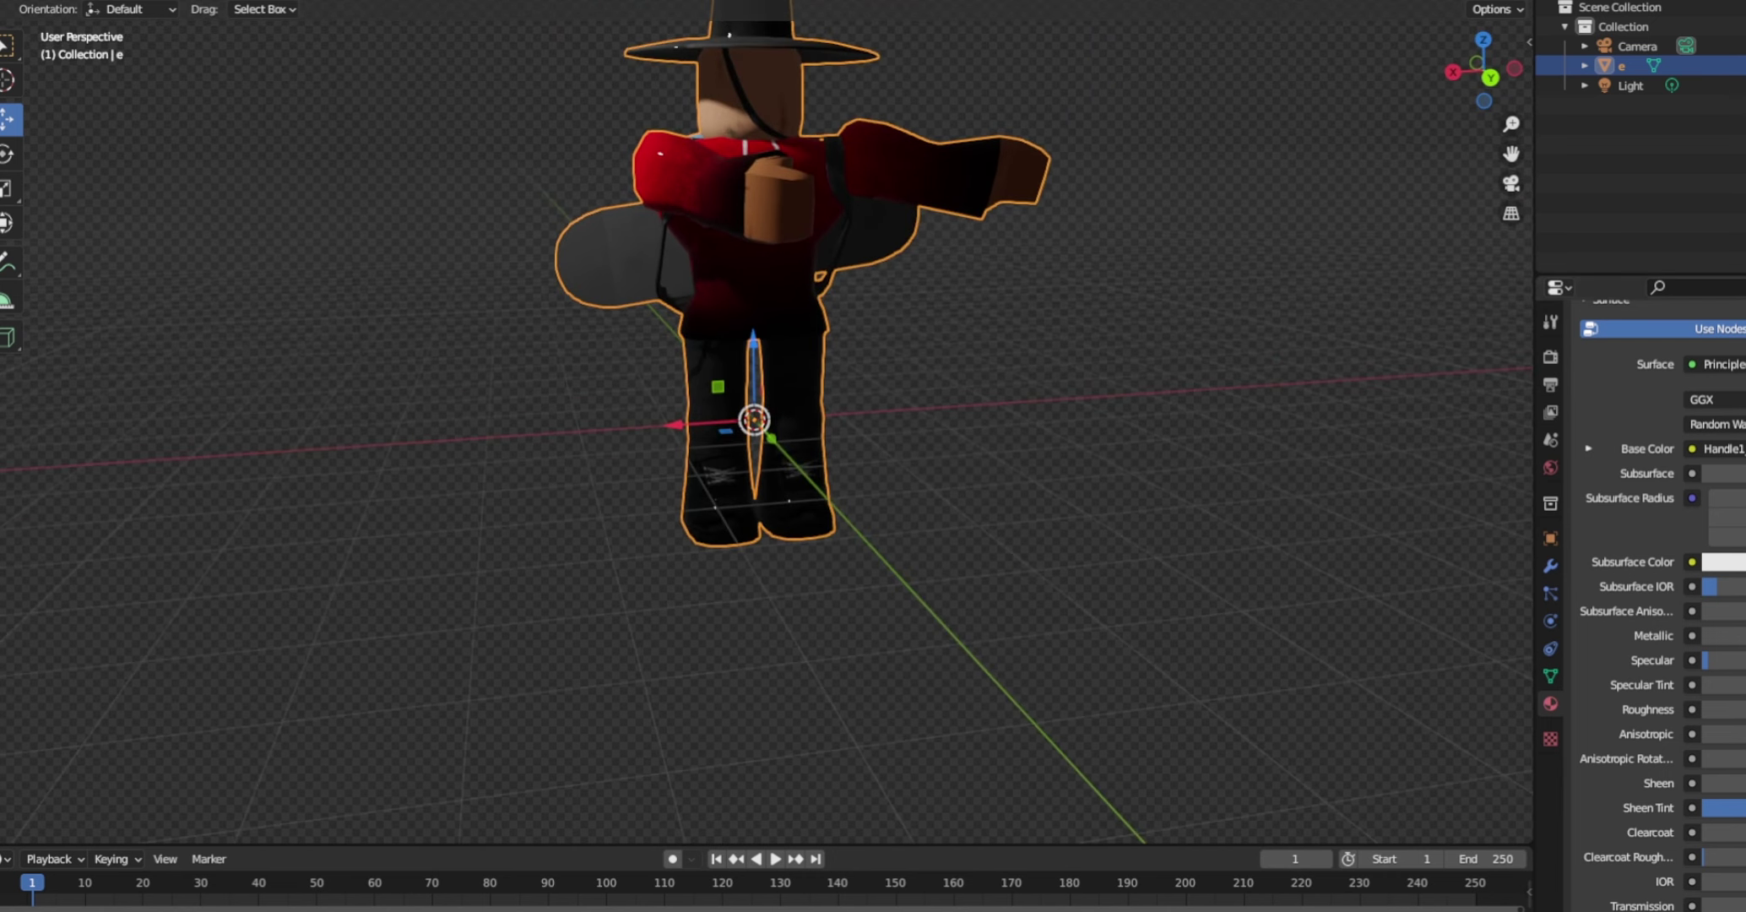
Raise the avatar material's Specular Tint and Metallic values to their maximum
{"action": "left_click_drag", "start_coordinate": [1714, 684], "coordinate": [1744, 685]}
{"action": "left_click_drag", "start_coordinate": [1714, 635], "coordinate": [1744, 635]}
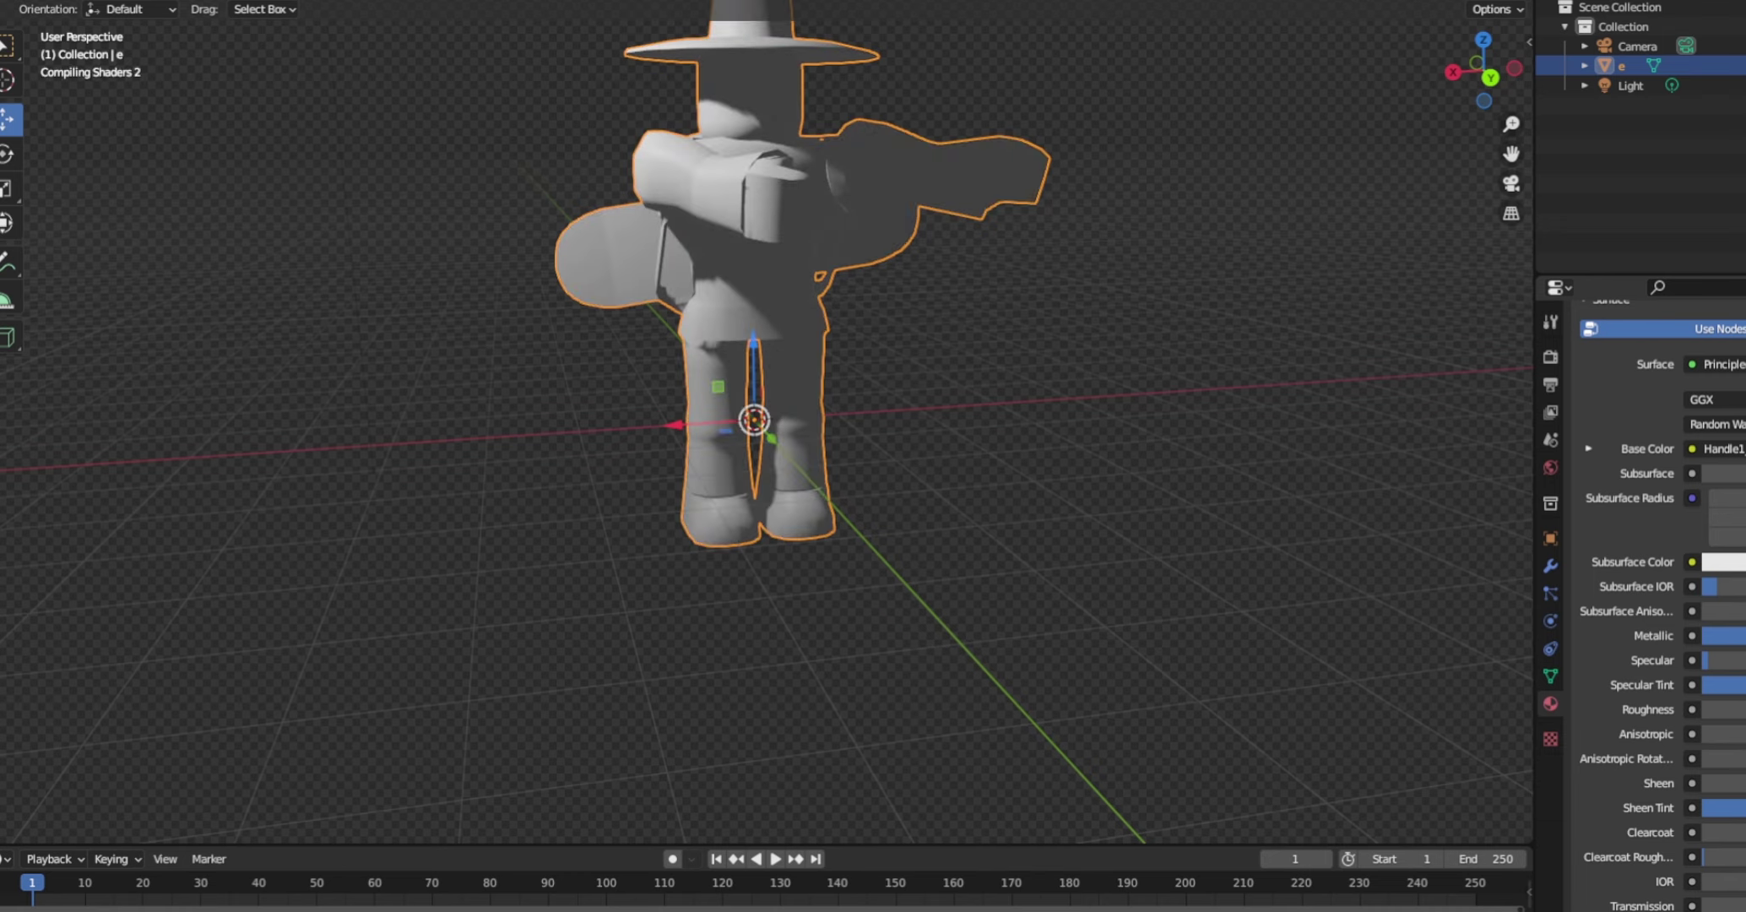
{"action": "scroll", "coordinate": [1655, 591], "scroll_direction": "down", "scroll_amount": 2}
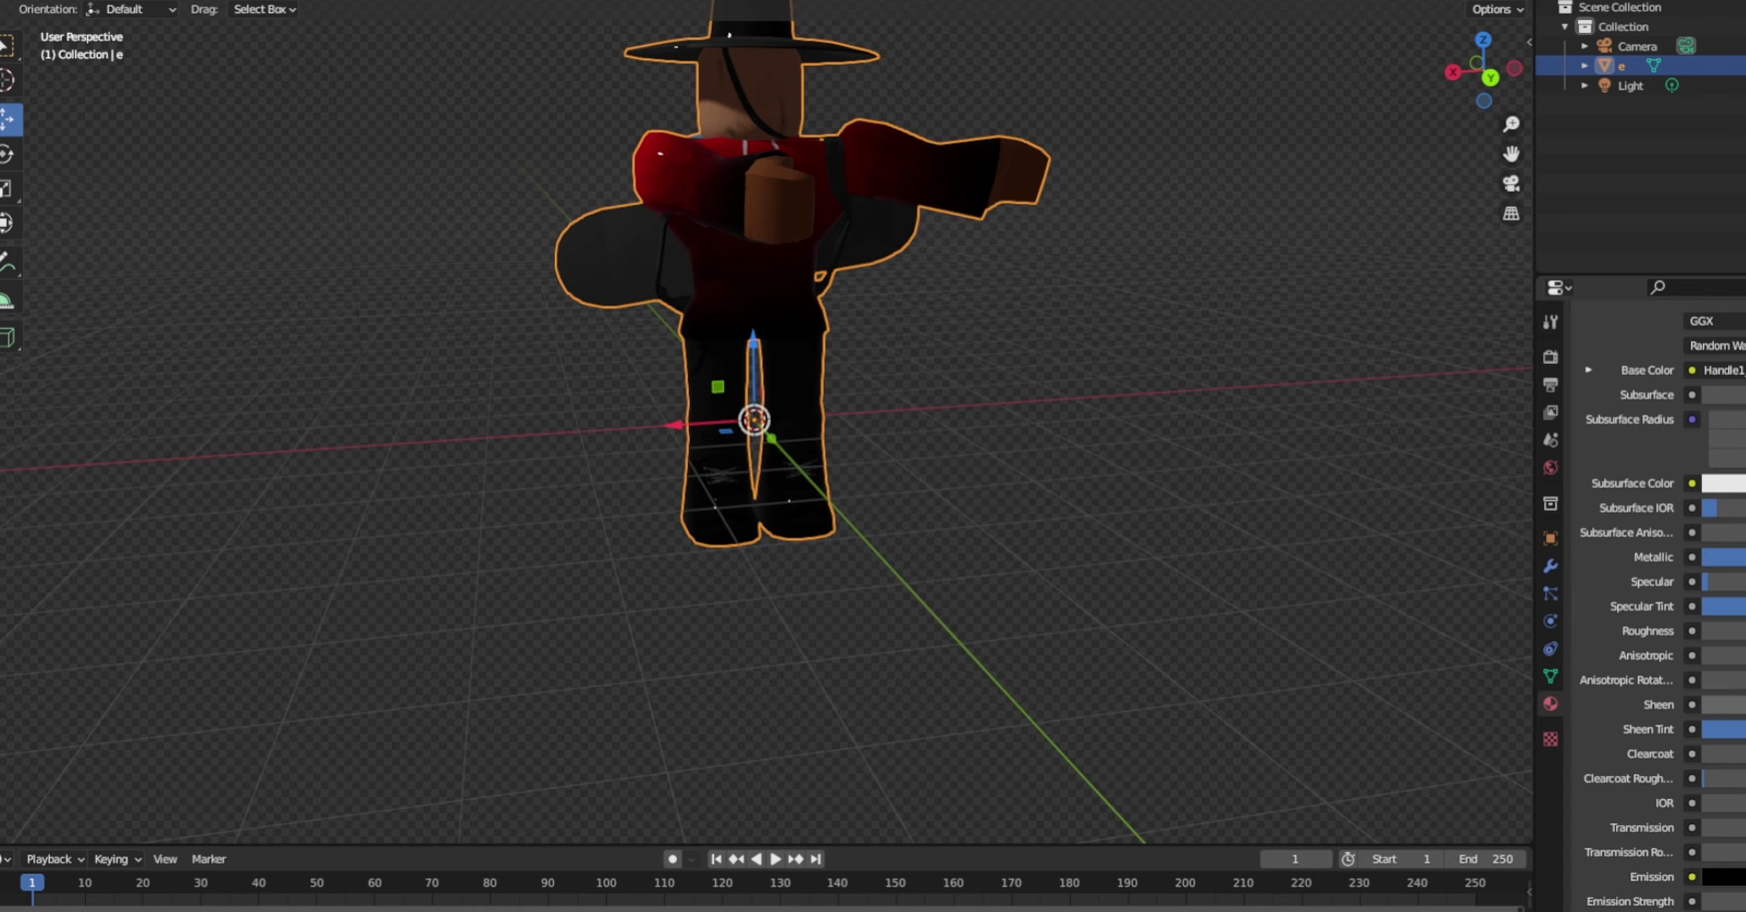
{"action": "scroll", "coordinate": [1724, 743], "scroll_direction": "down", "scroll_amount": 1}
{"action": "scroll", "coordinate": [1724, 718], "scroll_direction": "up", "scroll_amount": 1}
{"action": "middle_click_drag", "start_coordinate": [786, 338], "coordinate": [766, 401]}
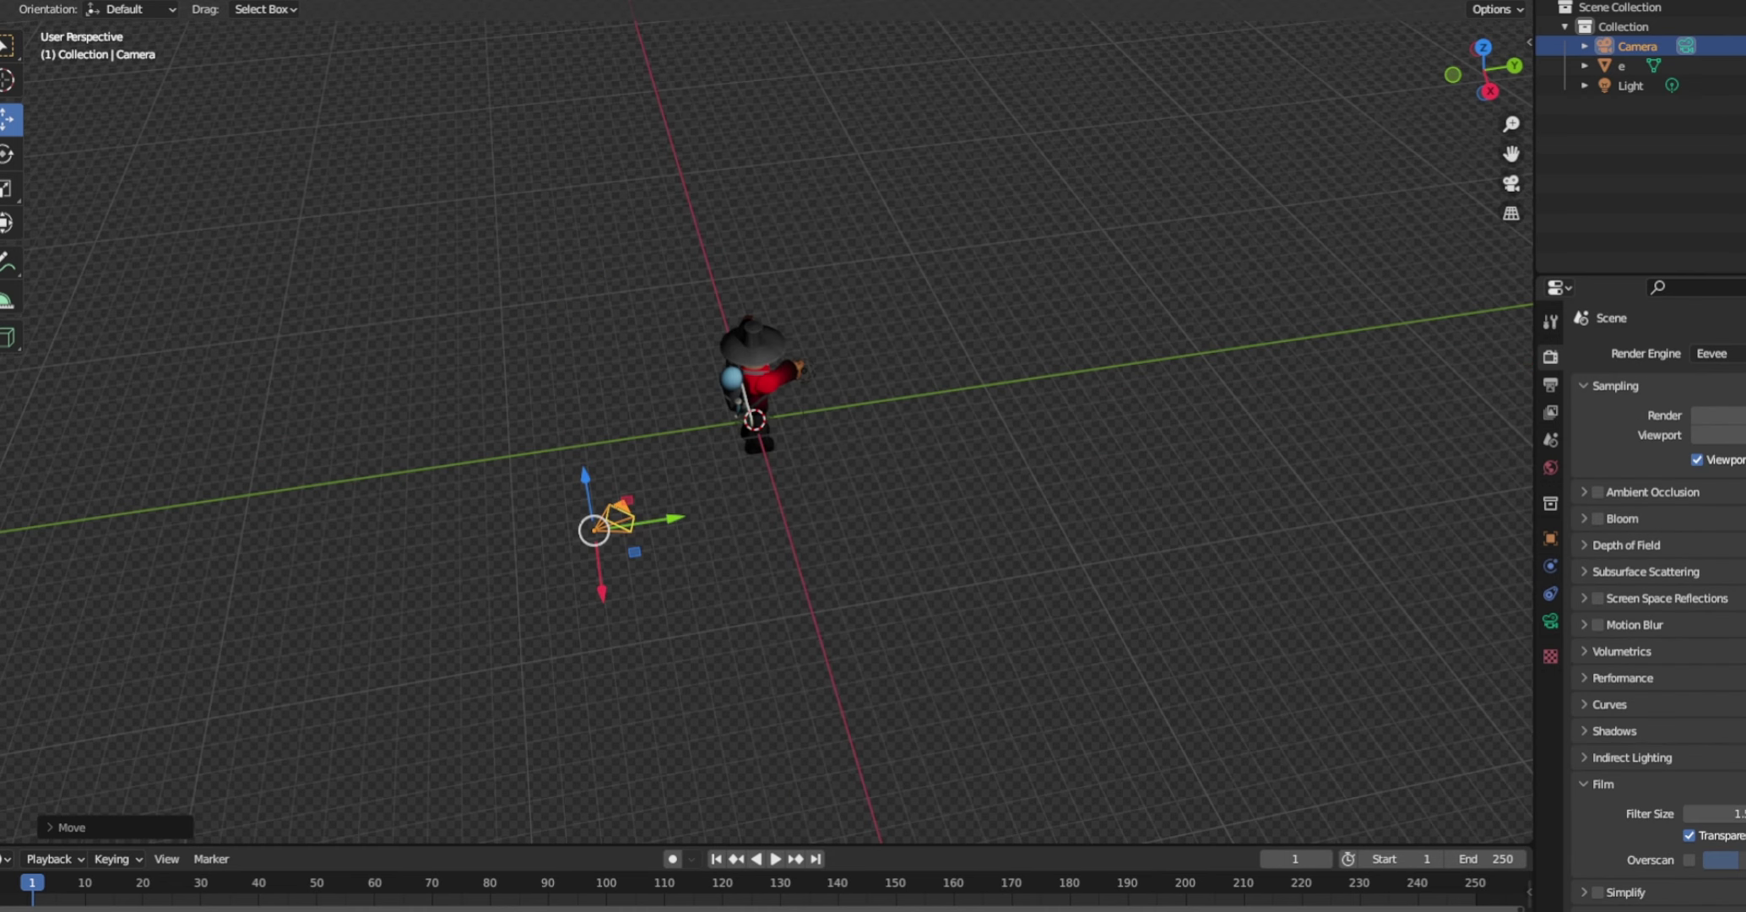
Move the camera across the ground plane and along the X axis to stand in front of the avatar
{"action": "scroll", "coordinate": [767, 432], "scroll_direction": "up", "scroll_amount": 1}
{"action": "left_click_drag", "start_coordinate": [628, 549], "coordinate": [1281, 443]}
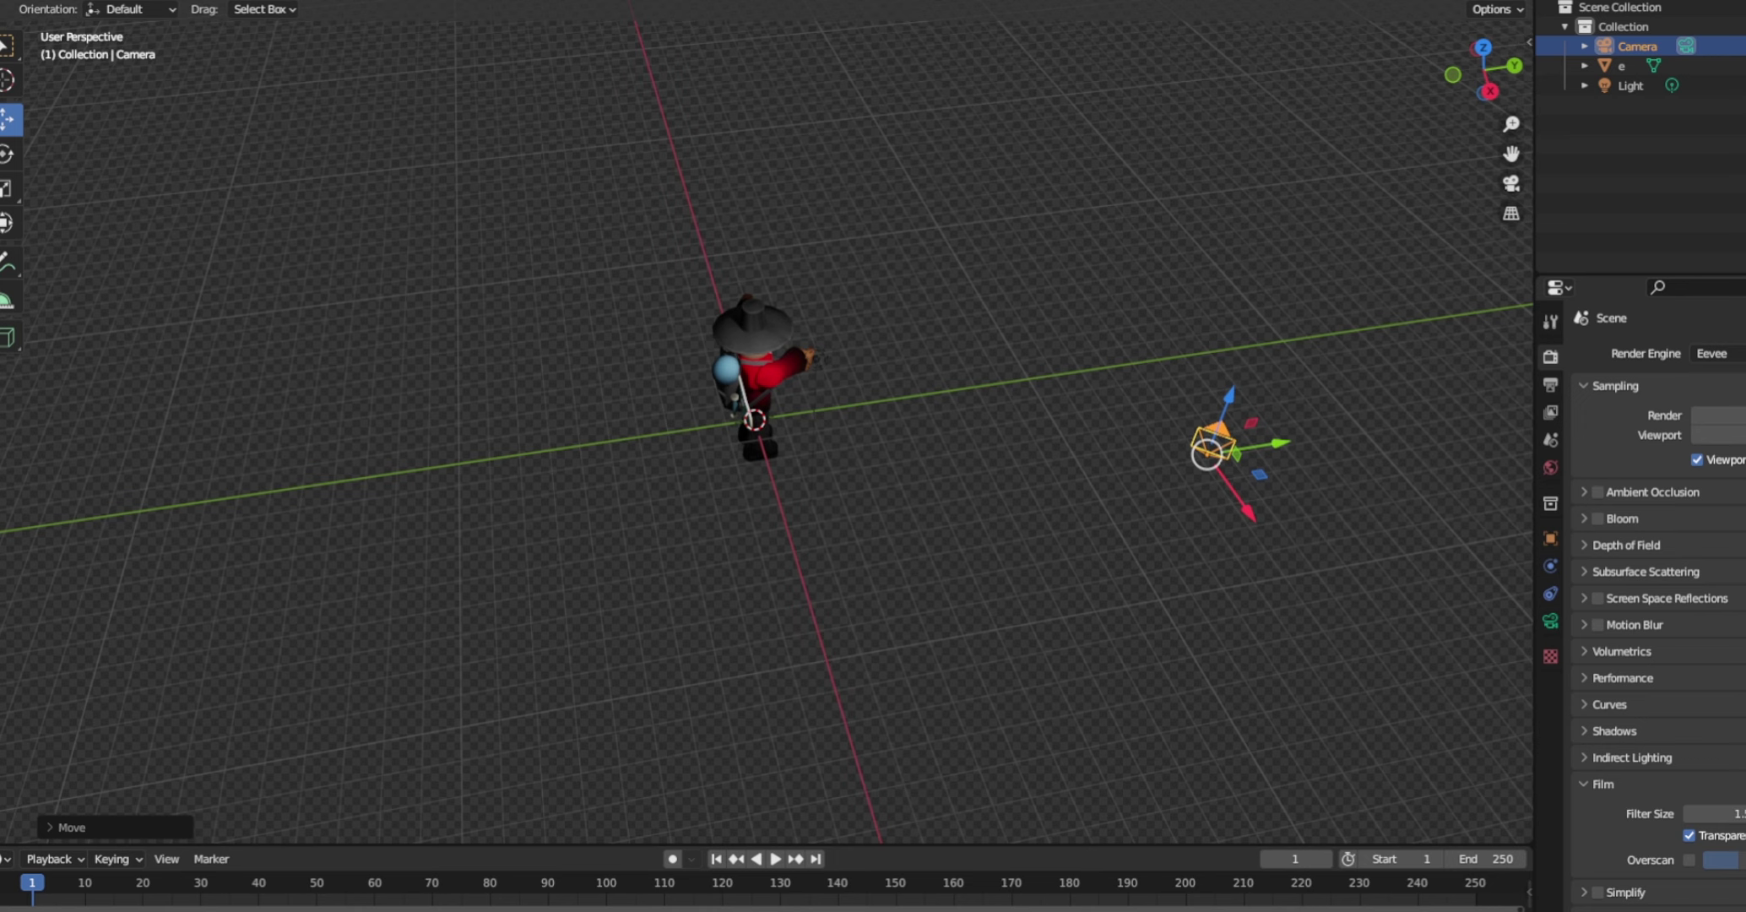
{"action": "left_click_drag", "start_coordinate": [1249, 512], "coordinate": [1093, 296]}
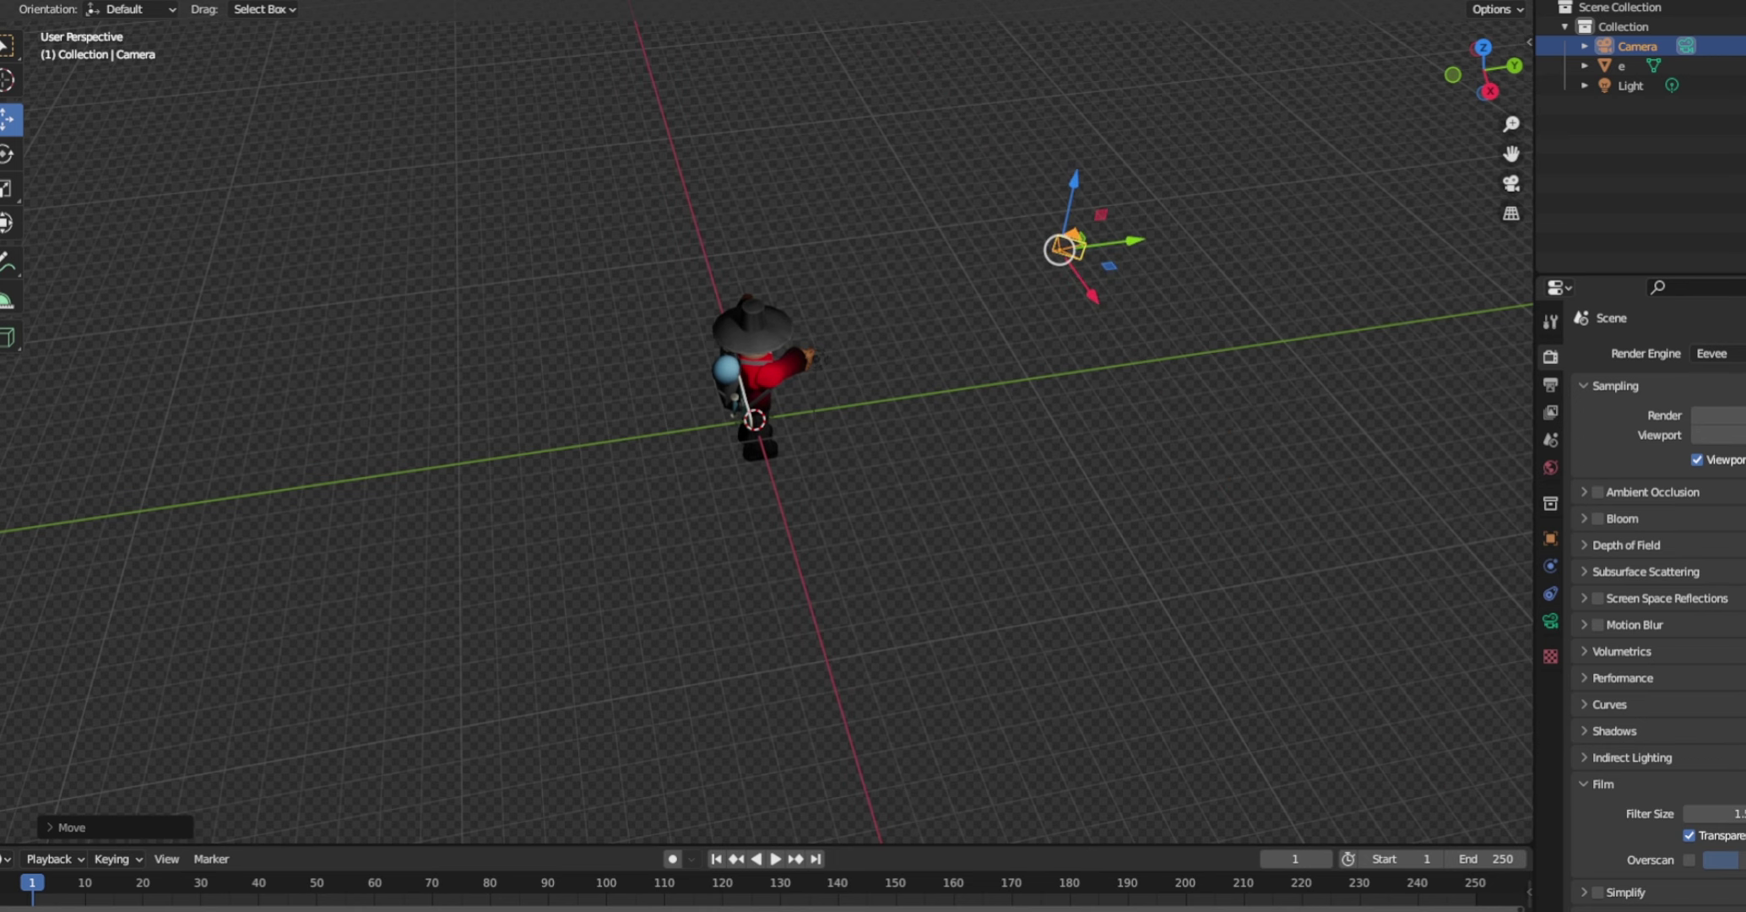
{"action": "scroll", "coordinate": [767, 432], "scroll_direction": "up", "scroll_amount": 1}
{"action": "middle_click_drag", "start_coordinate": [929, 422], "coordinate": [676, 332]}
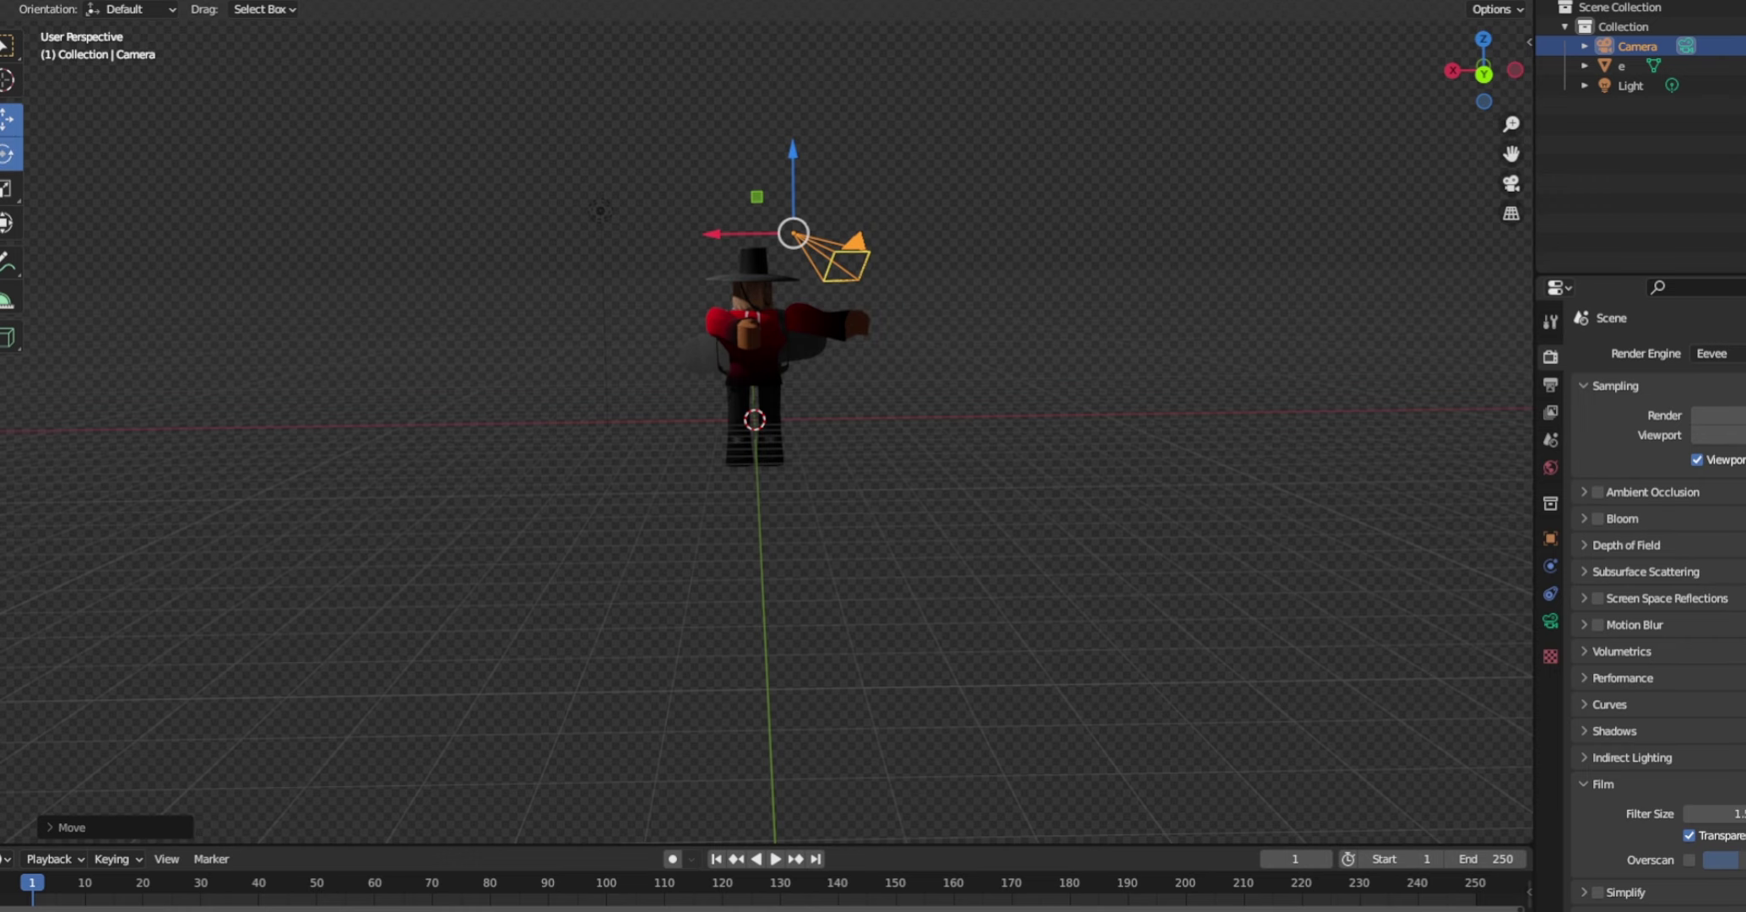
Rotate the camera about its axes to aim at the front of the avatar
{"action": "left_click", "coordinate": [8, 154]}
{"action": "middle_click_drag", "start_coordinate": [742, 380], "coordinate": [763, 422]}
{"action": "mouse_move", "coordinate": [1009, 431]}
{"action": "left_mouse_down"}
{"action": "mouse_move", "coordinate": [1017, 395]}
{"action": "mouse_move", "coordinate": [963, 325]}
{"action": "mouse_move", "coordinate": [881, 277]}
{"action": "mouse_move", "coordinate": [844, 280]}
{"action": "left_mouse_up"}
{"action": "left_click_drag", "start_coordinate": [952, 468], "coordinate": [962, 441]}
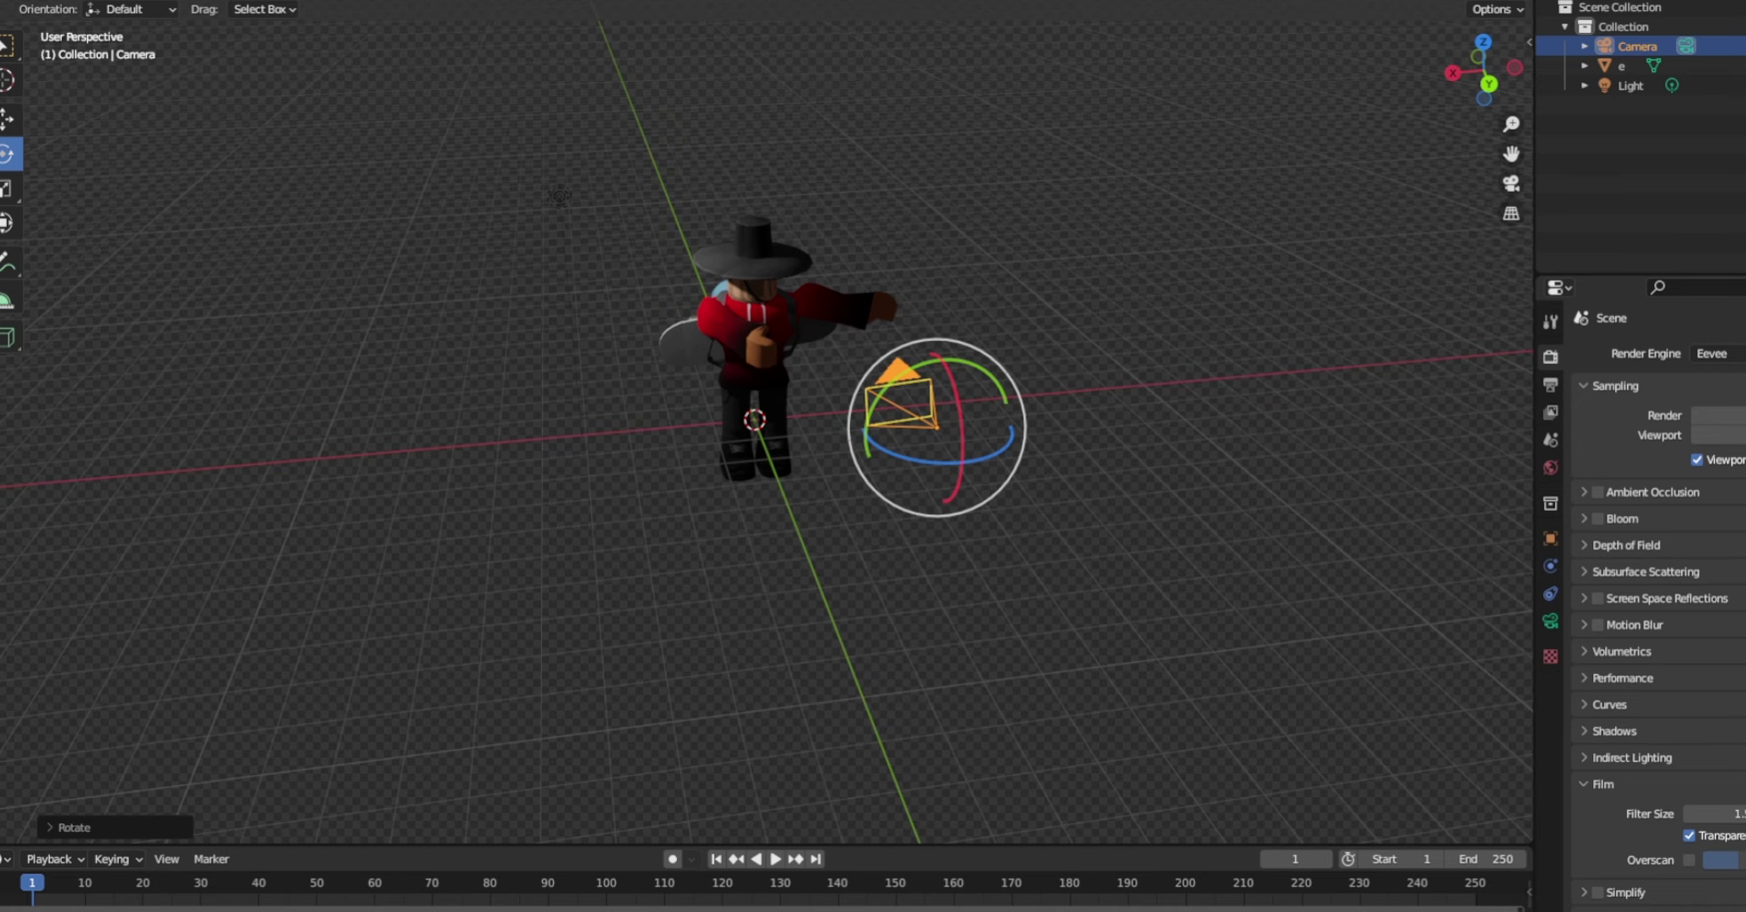
{"action": "left_click", "coordinate": [1511, 183]}
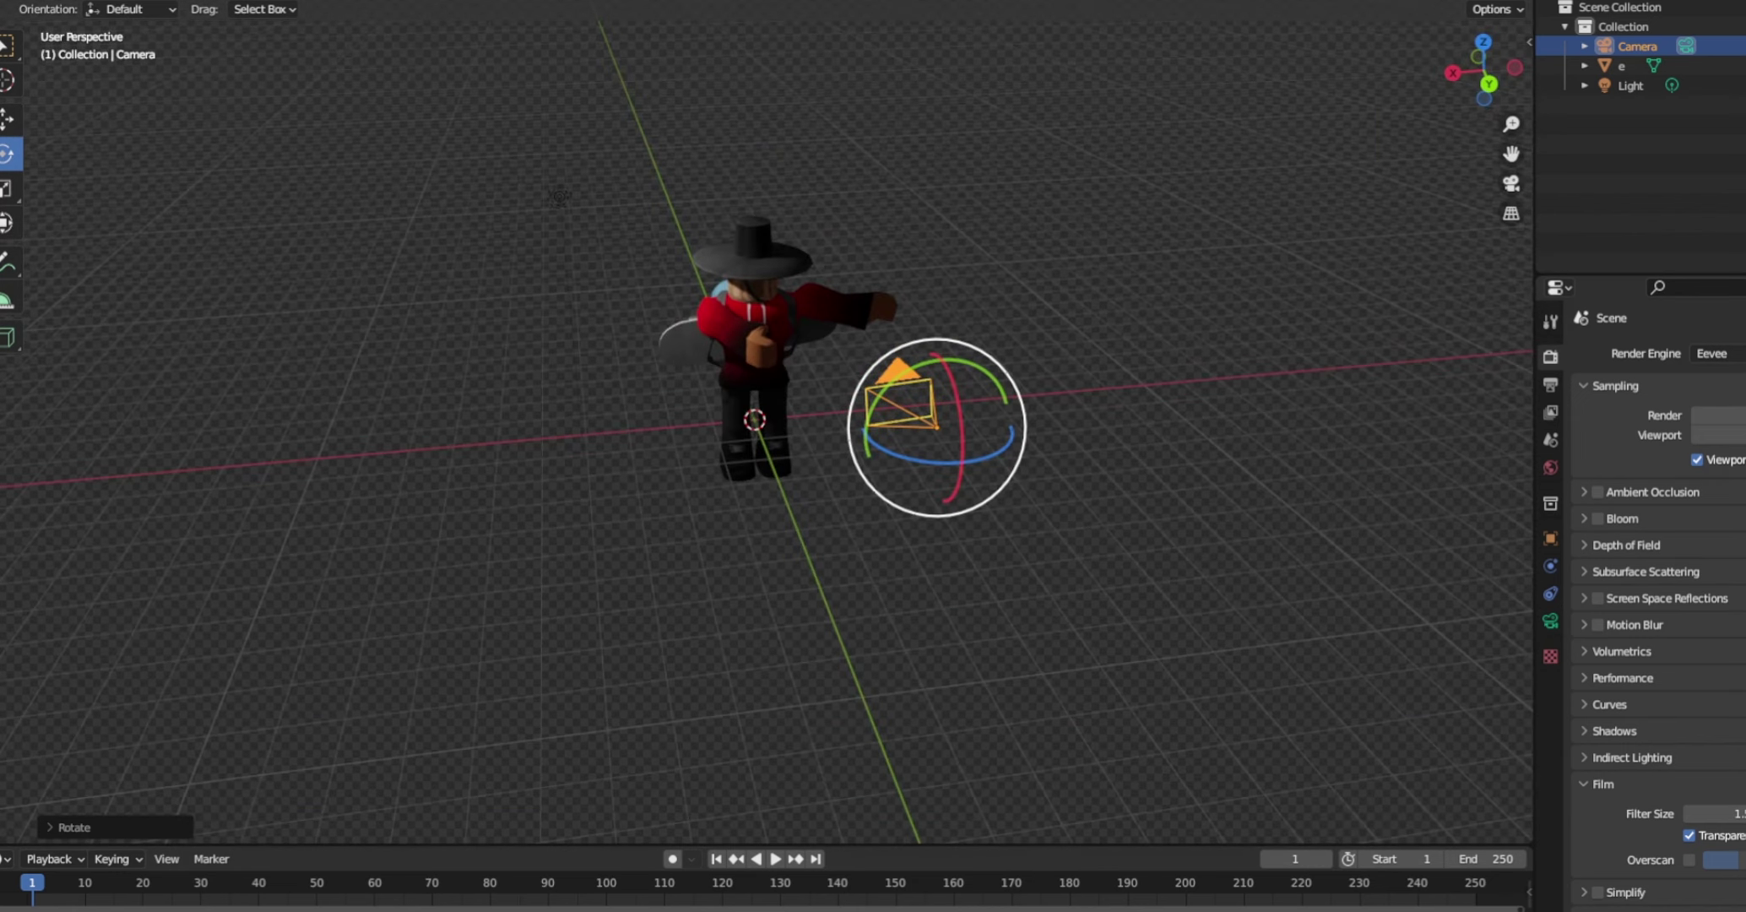
{"action": "left_click_drag", "start_coordinate": [999, 385], "coordinate": [1005, 380]}
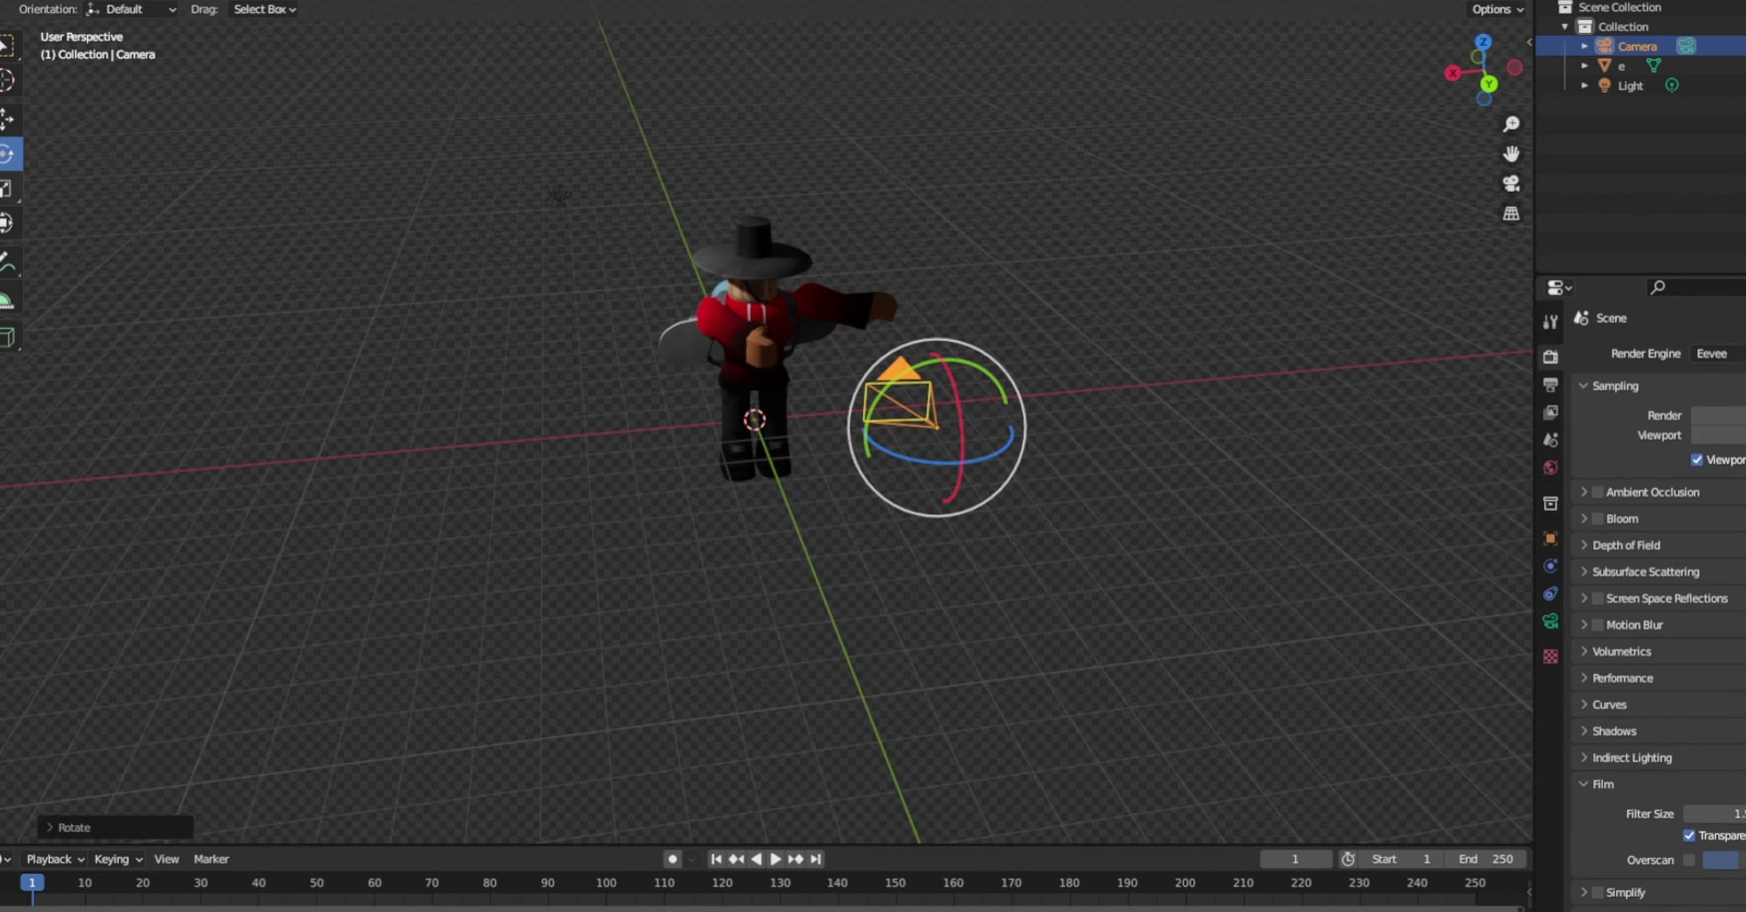
Move the camera closer to the avatar's upper body and check the framing through the camera view
{"action": "left_click", "coordinate": [6, 120]}
{"action": "left_click_drag", "start_coordinate": [963, 464], "coordinate": [912, 394]}
{"action": "left_click", "coordinate": [1435, 206]}
{"action": "left_click", "coordinate": [1511, 183]}
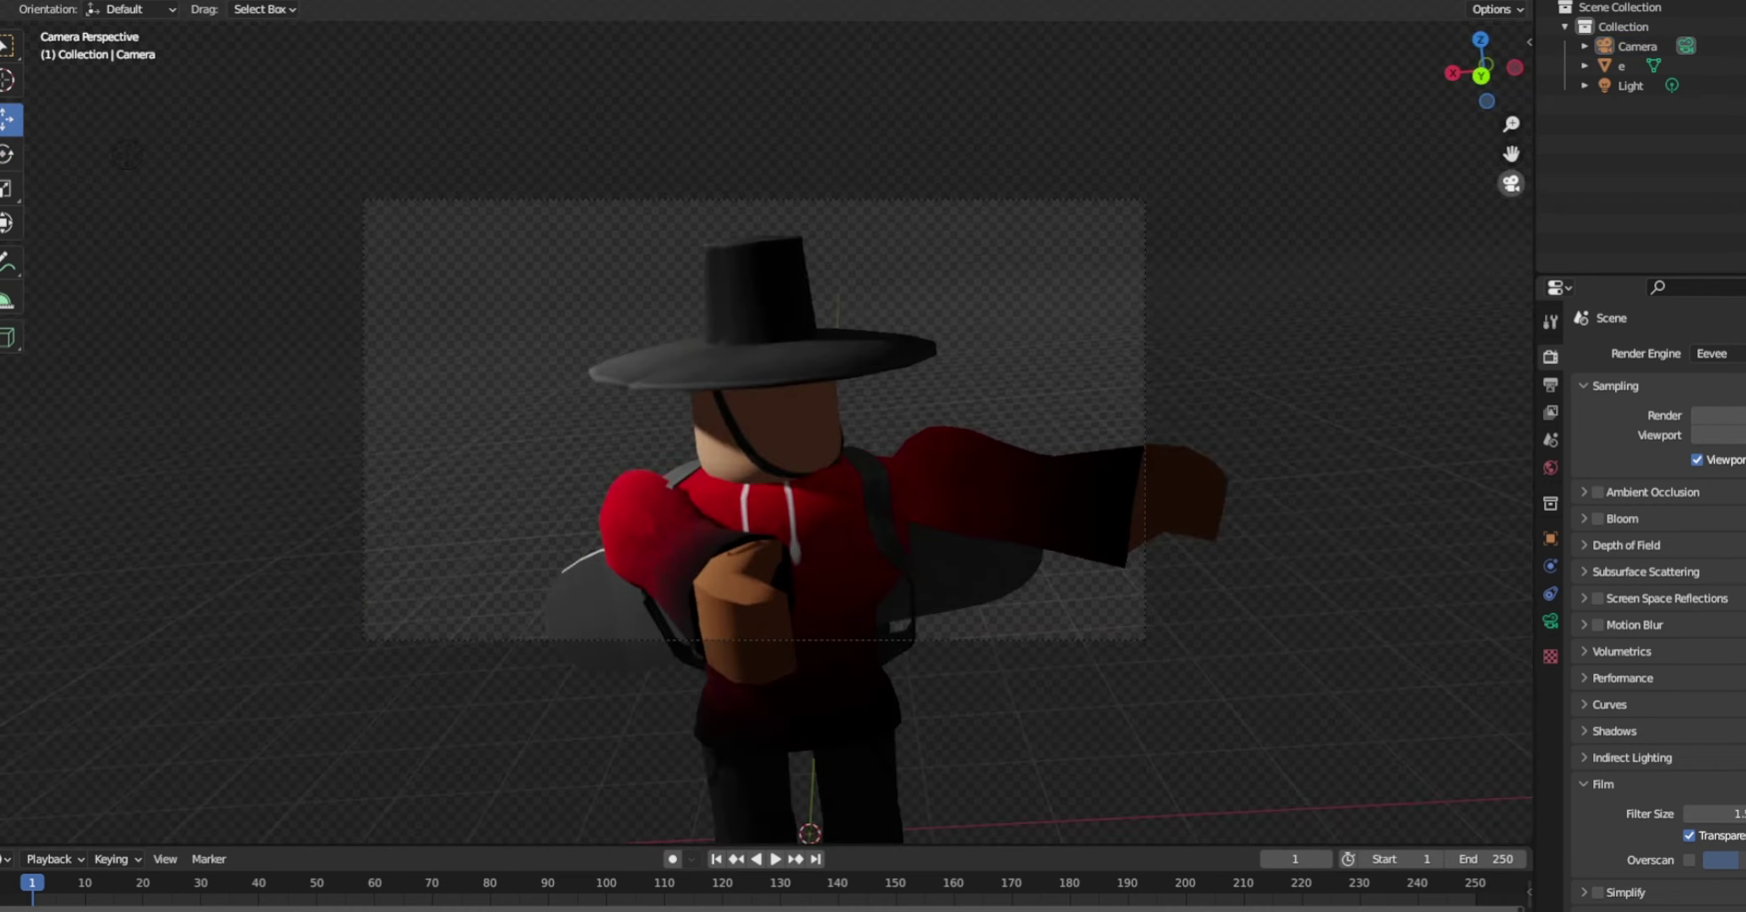
{"action": "left_click", "coordinate": [1512, 184]}
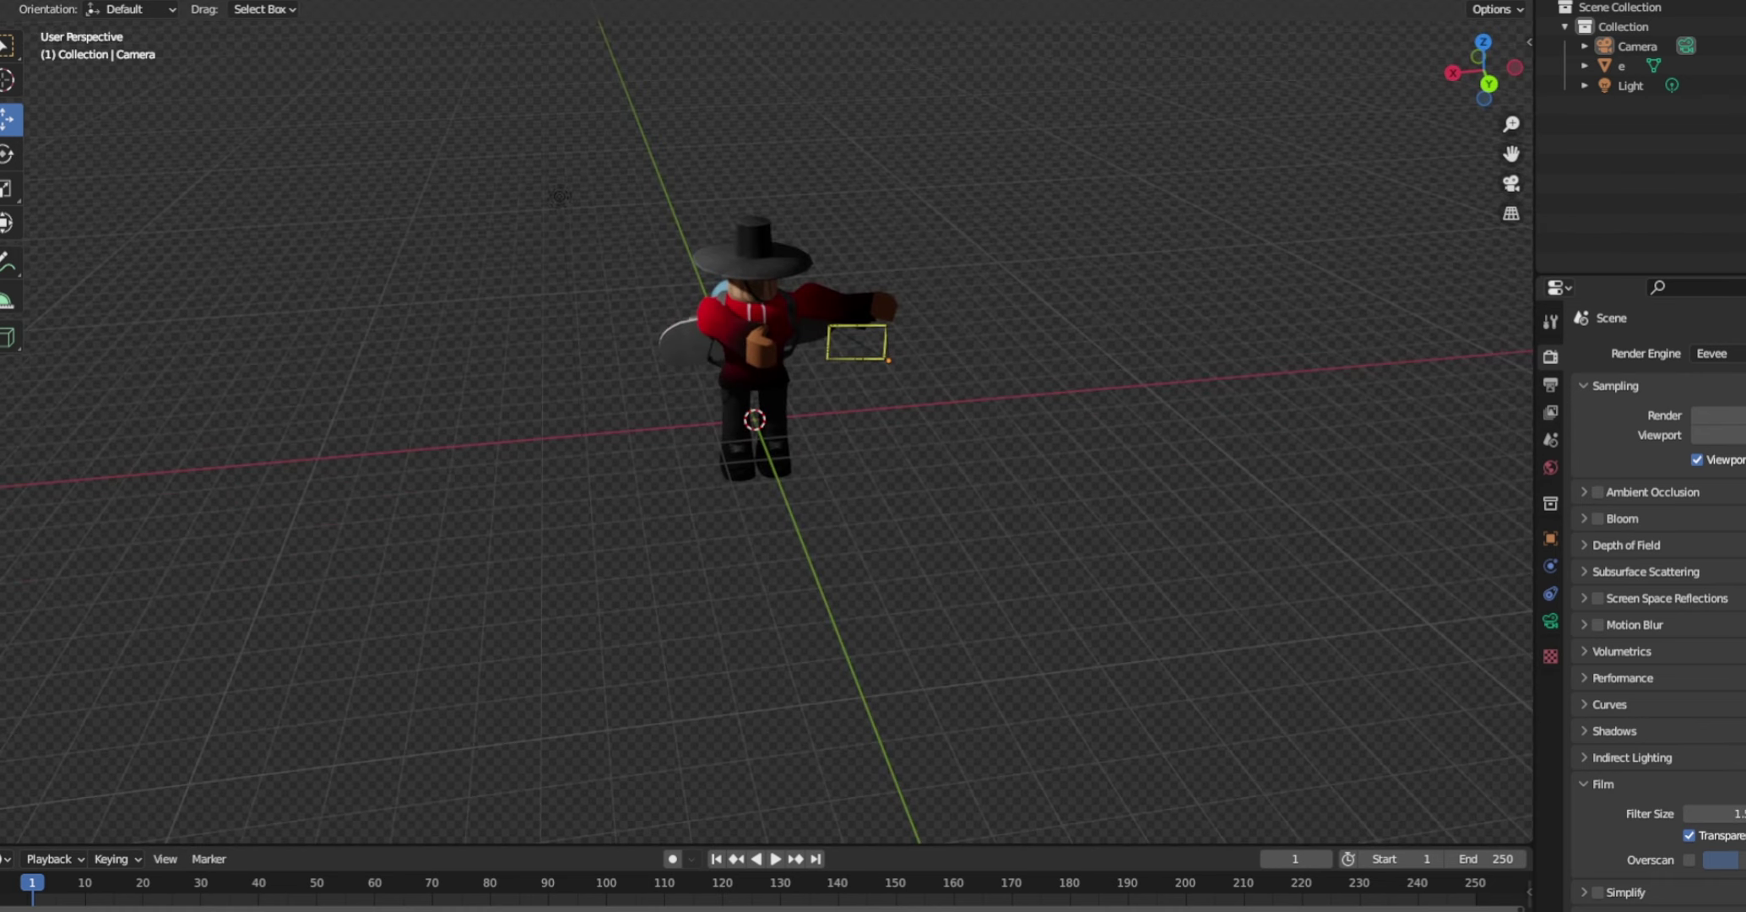
{"action": "left_click", "coordinate": [1511, 183]}
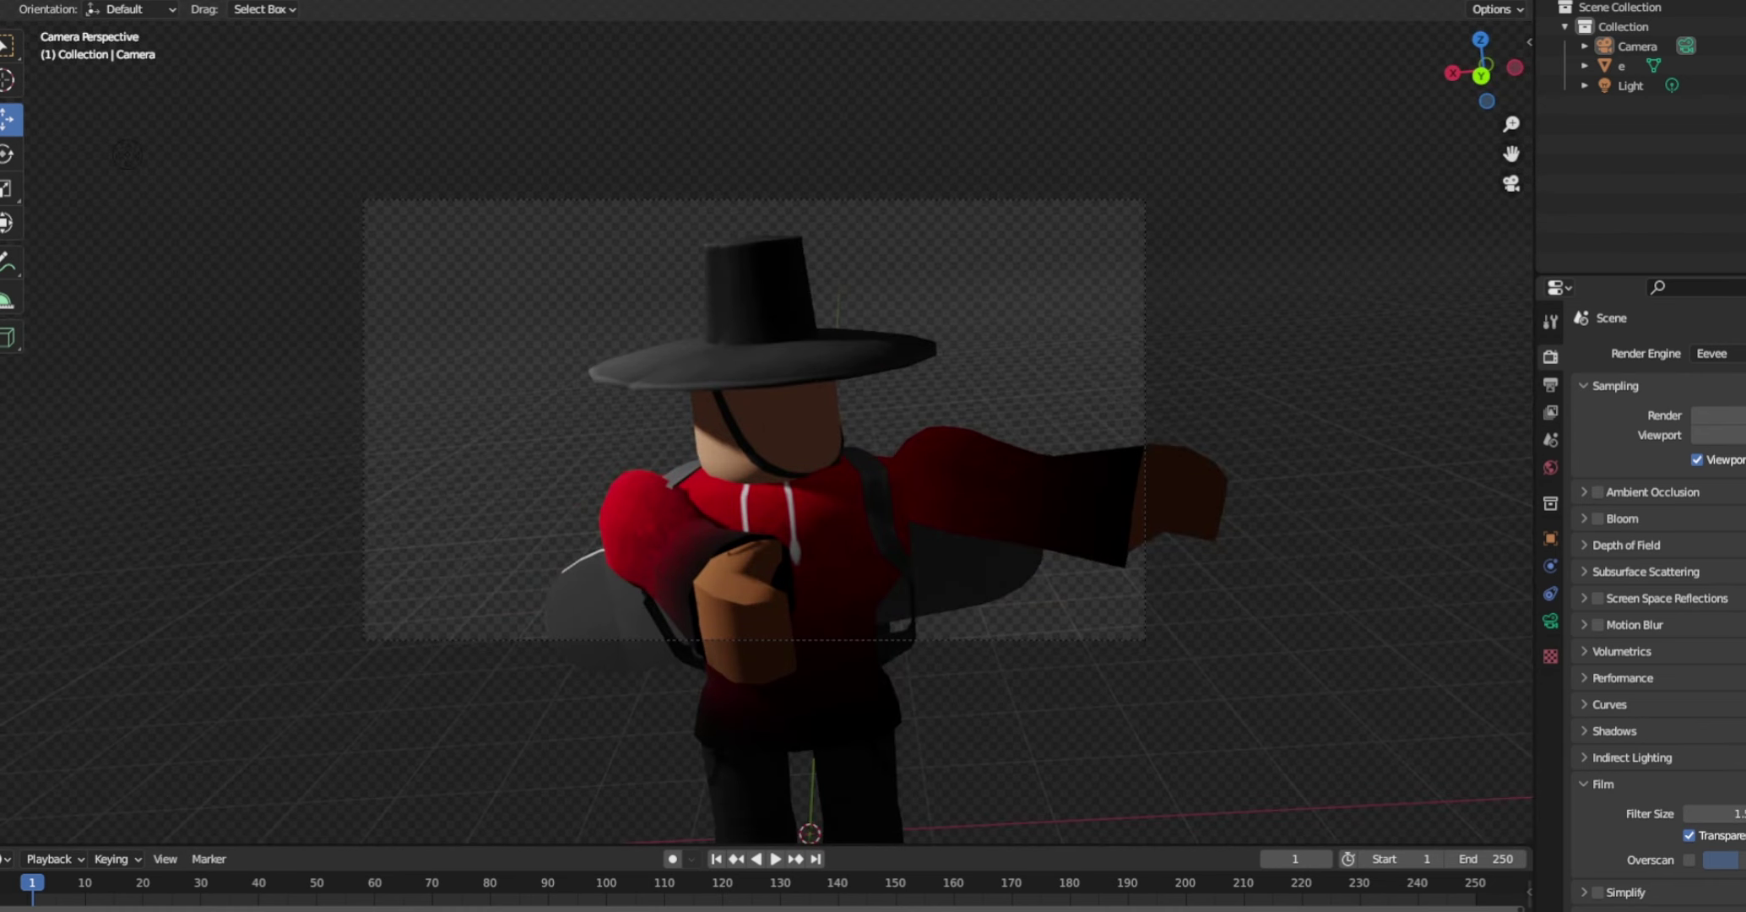
{"action": "left_click", "coordinate": [1511, 183]}
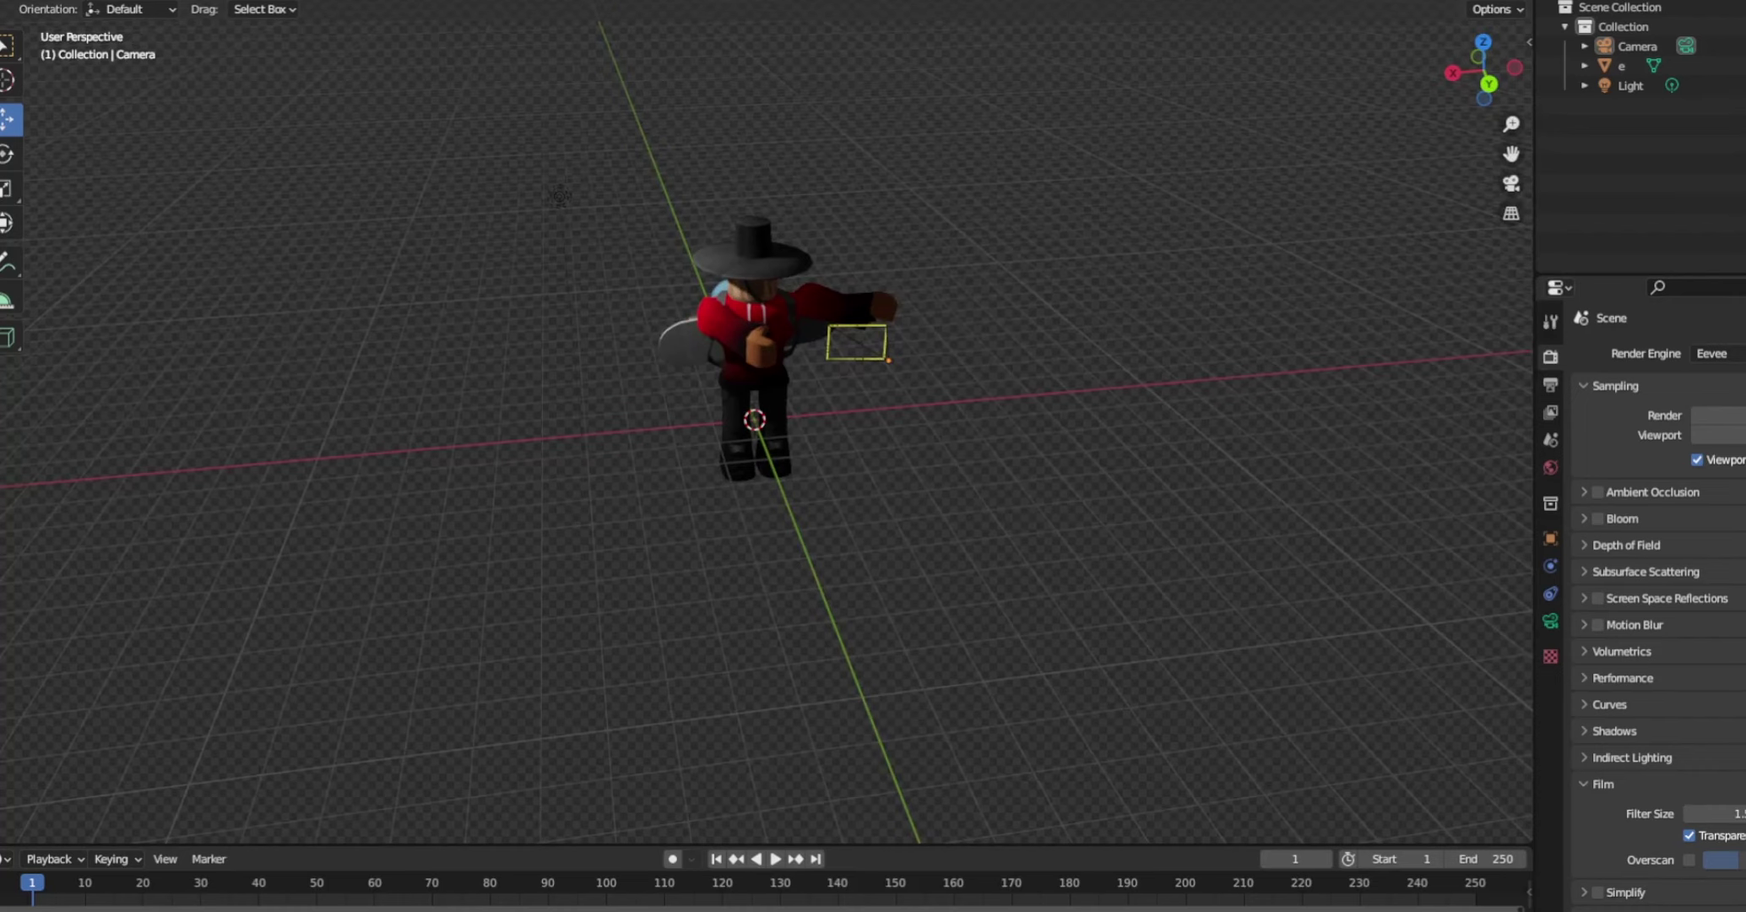
Render the camera view as a still image and start Save As for the result
{"action": "left_click", "coordinate": [89, 0]}
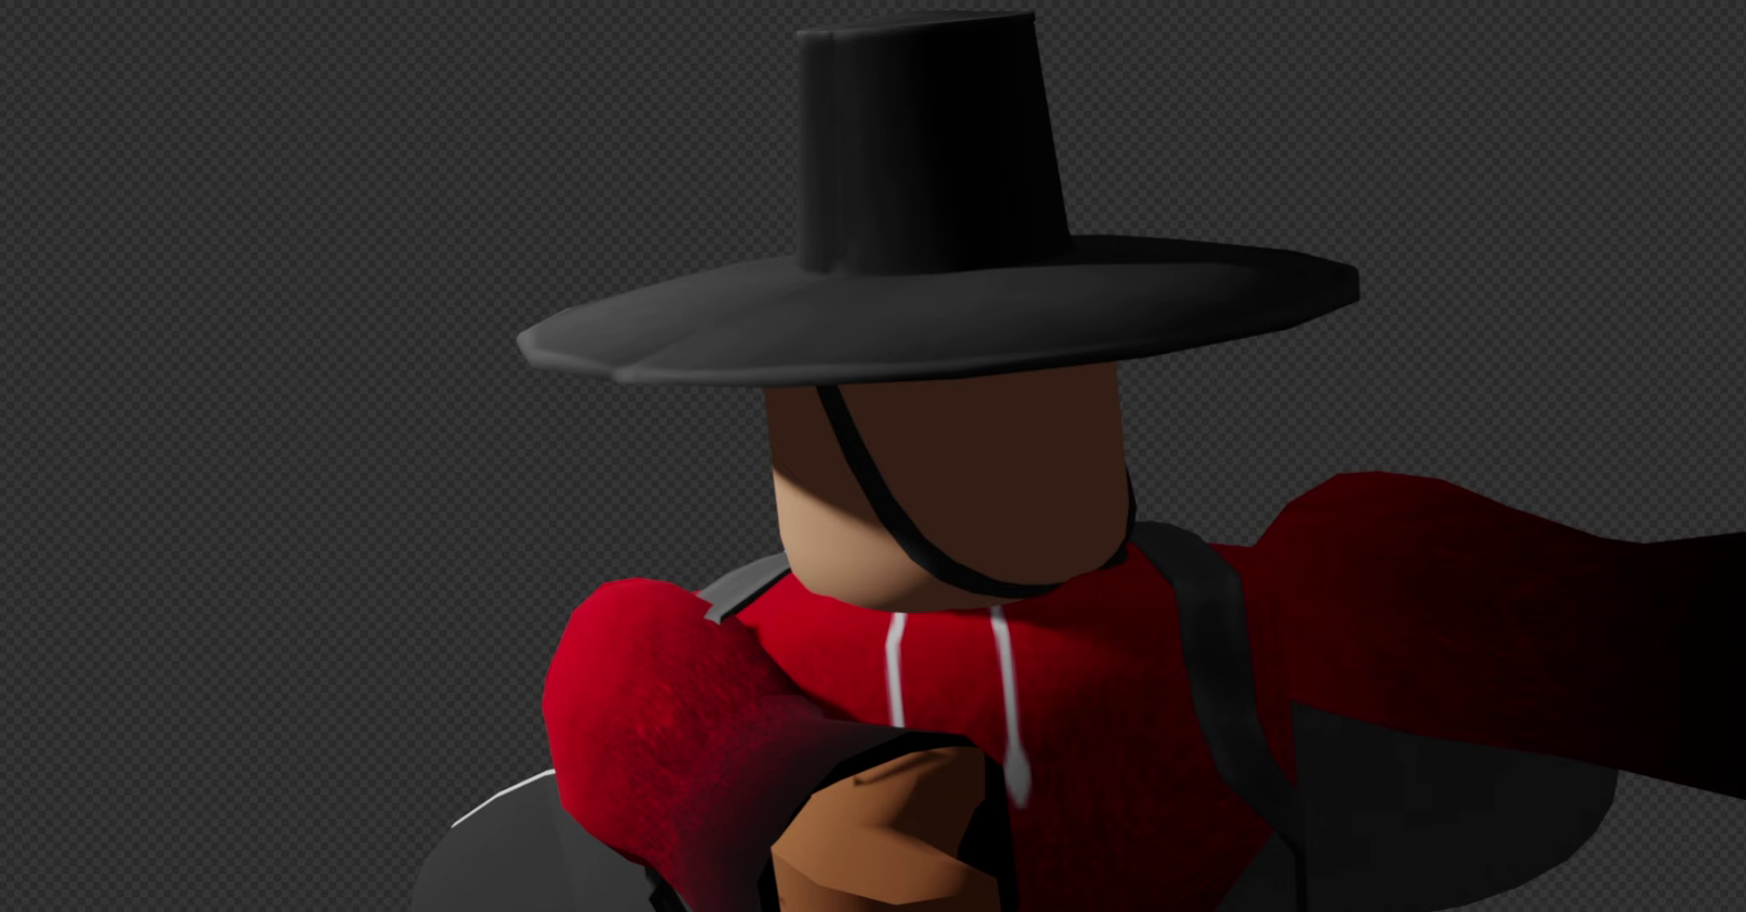
{"action": "left_click", "coordinate": [151, 0]}
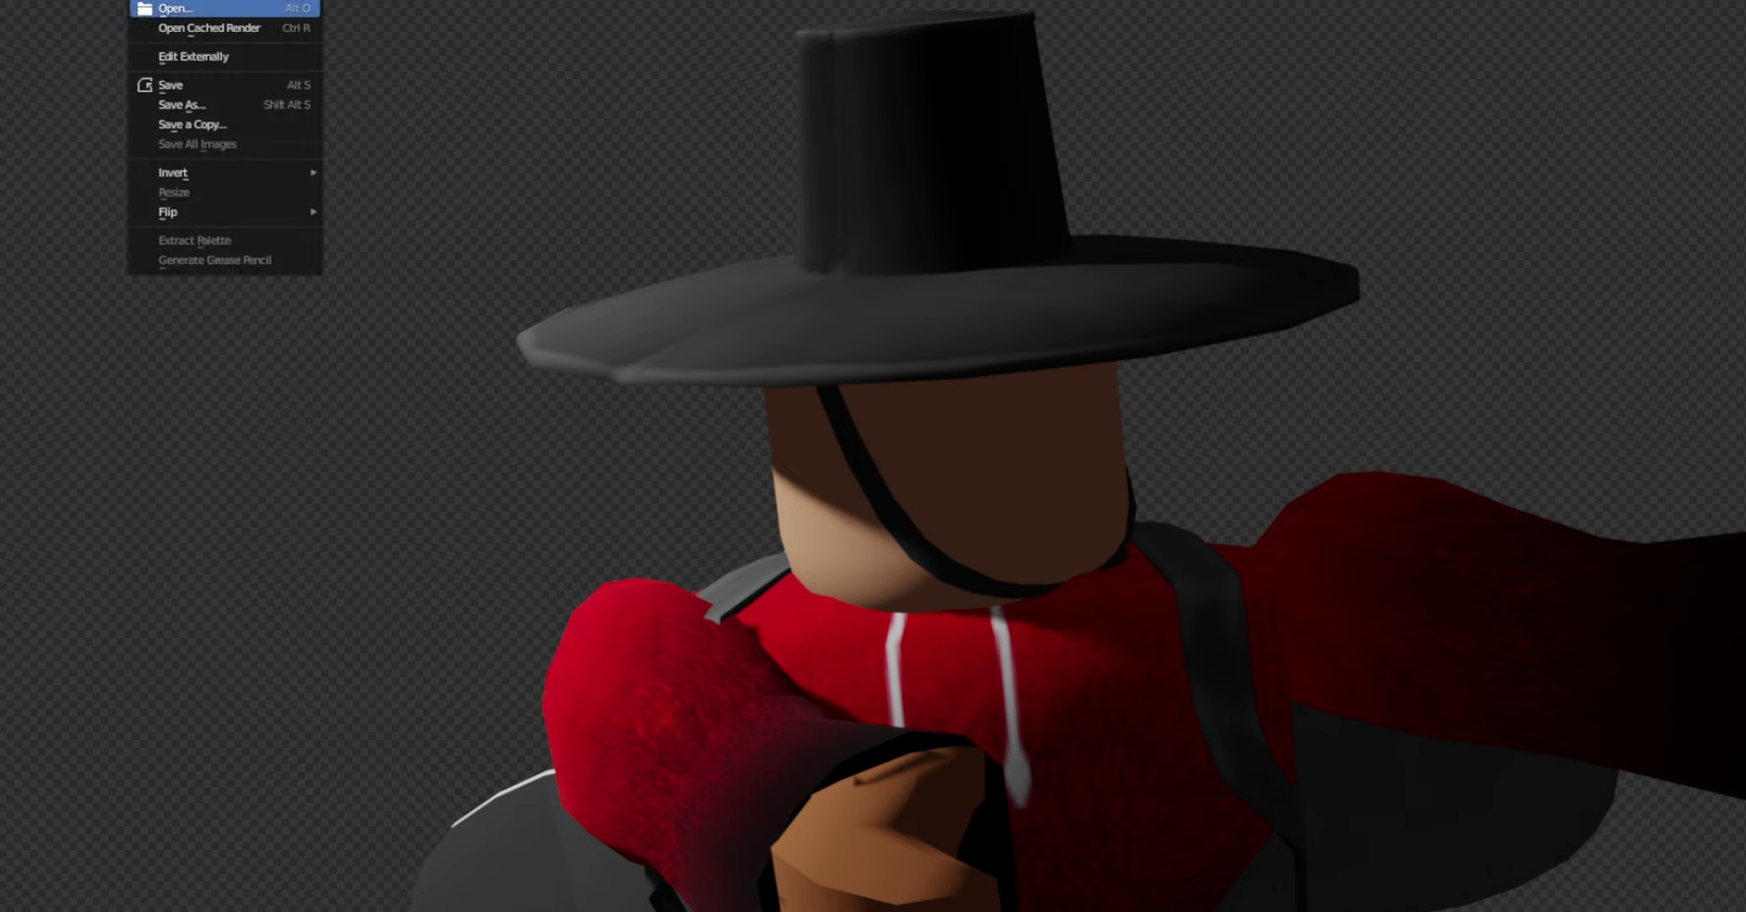
{"action": "left_click", "coordinate": [151, 0]}
{"action": "left_click", "coordinate": [150, 0]}
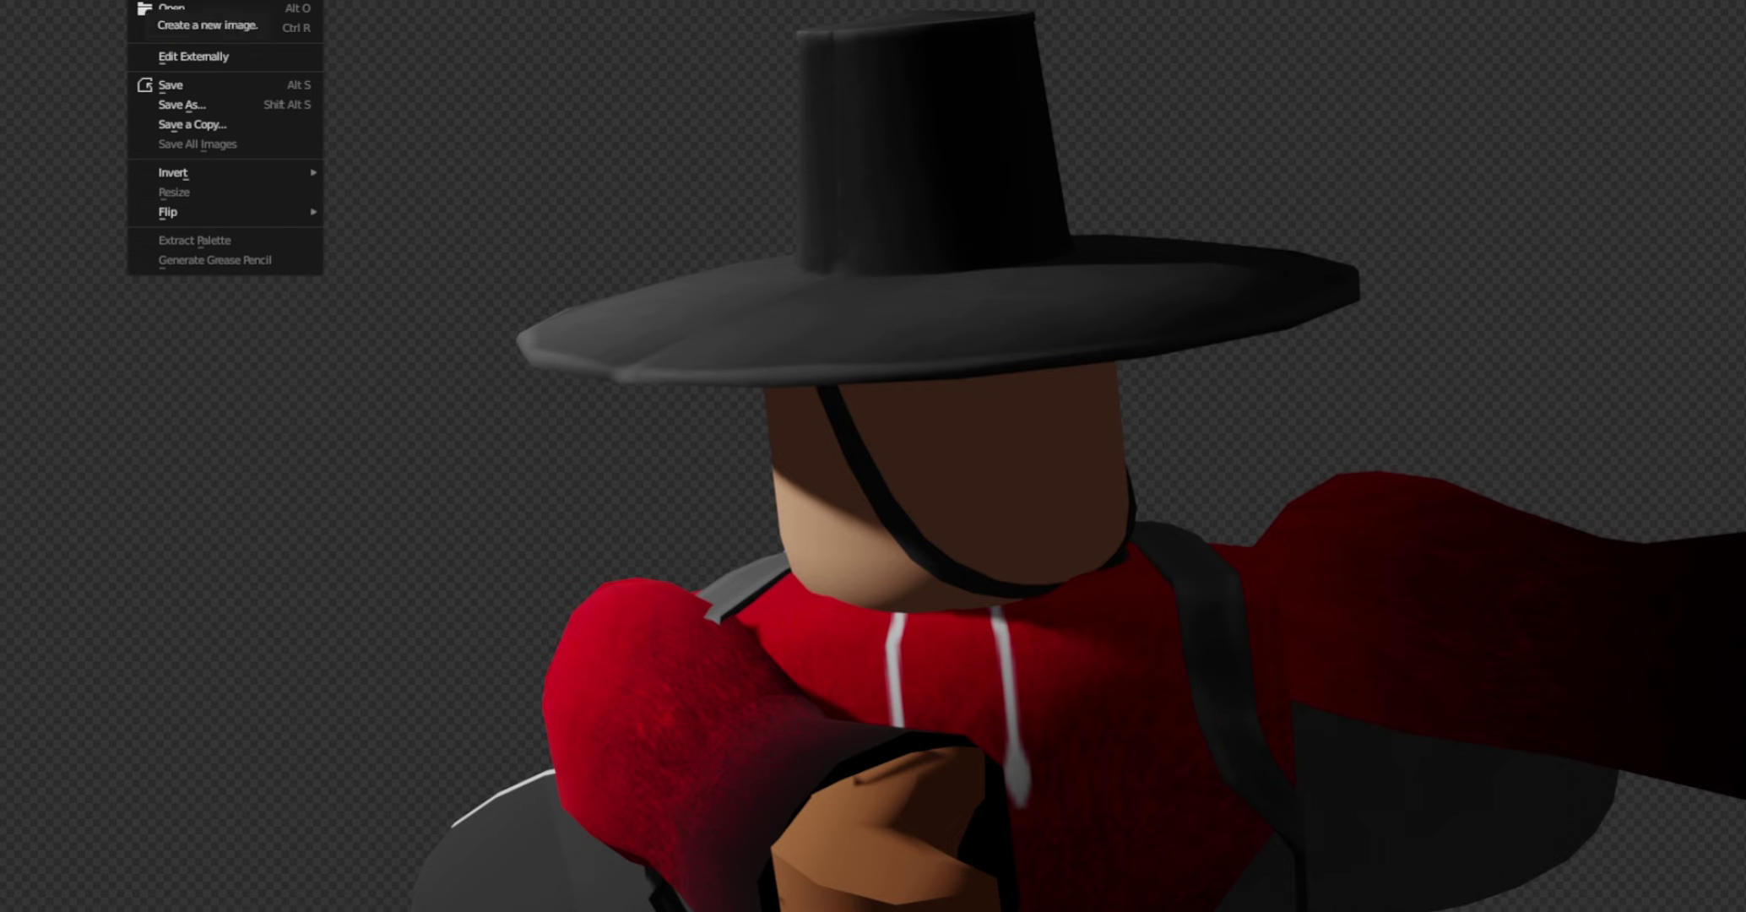
{"action": "left_click", "coordinate": [151, 0]}
{"action": "left_click", "coordinate": [150, 0]}
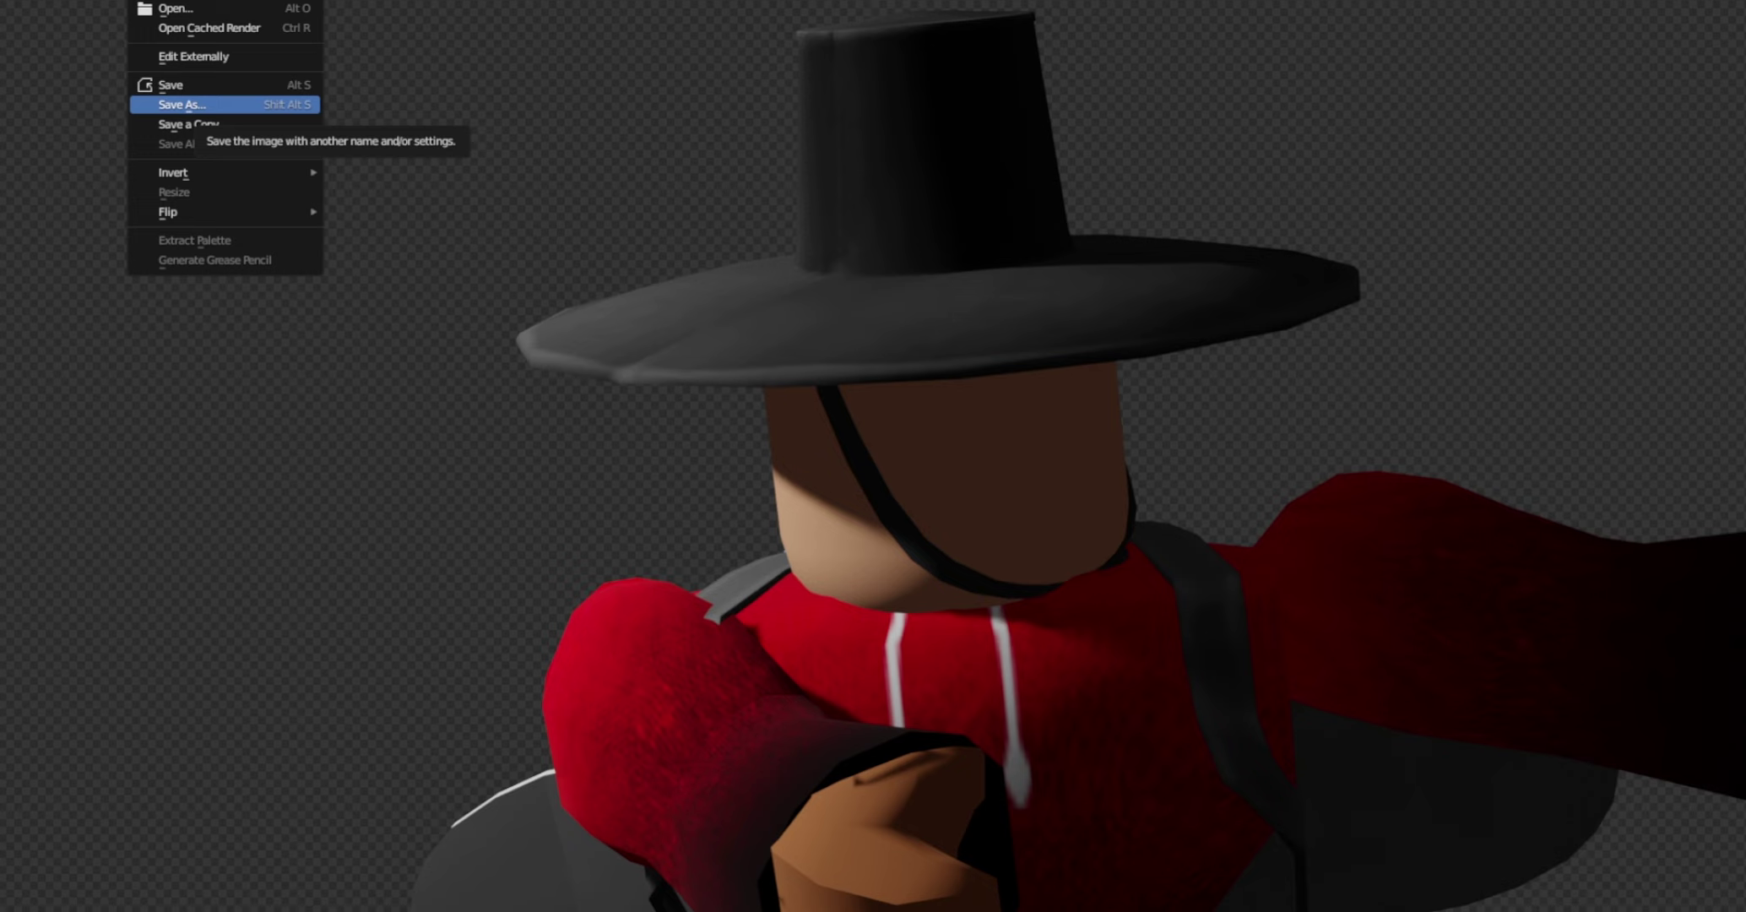
{"action": "left_click", "coordinate": [199, 106]}
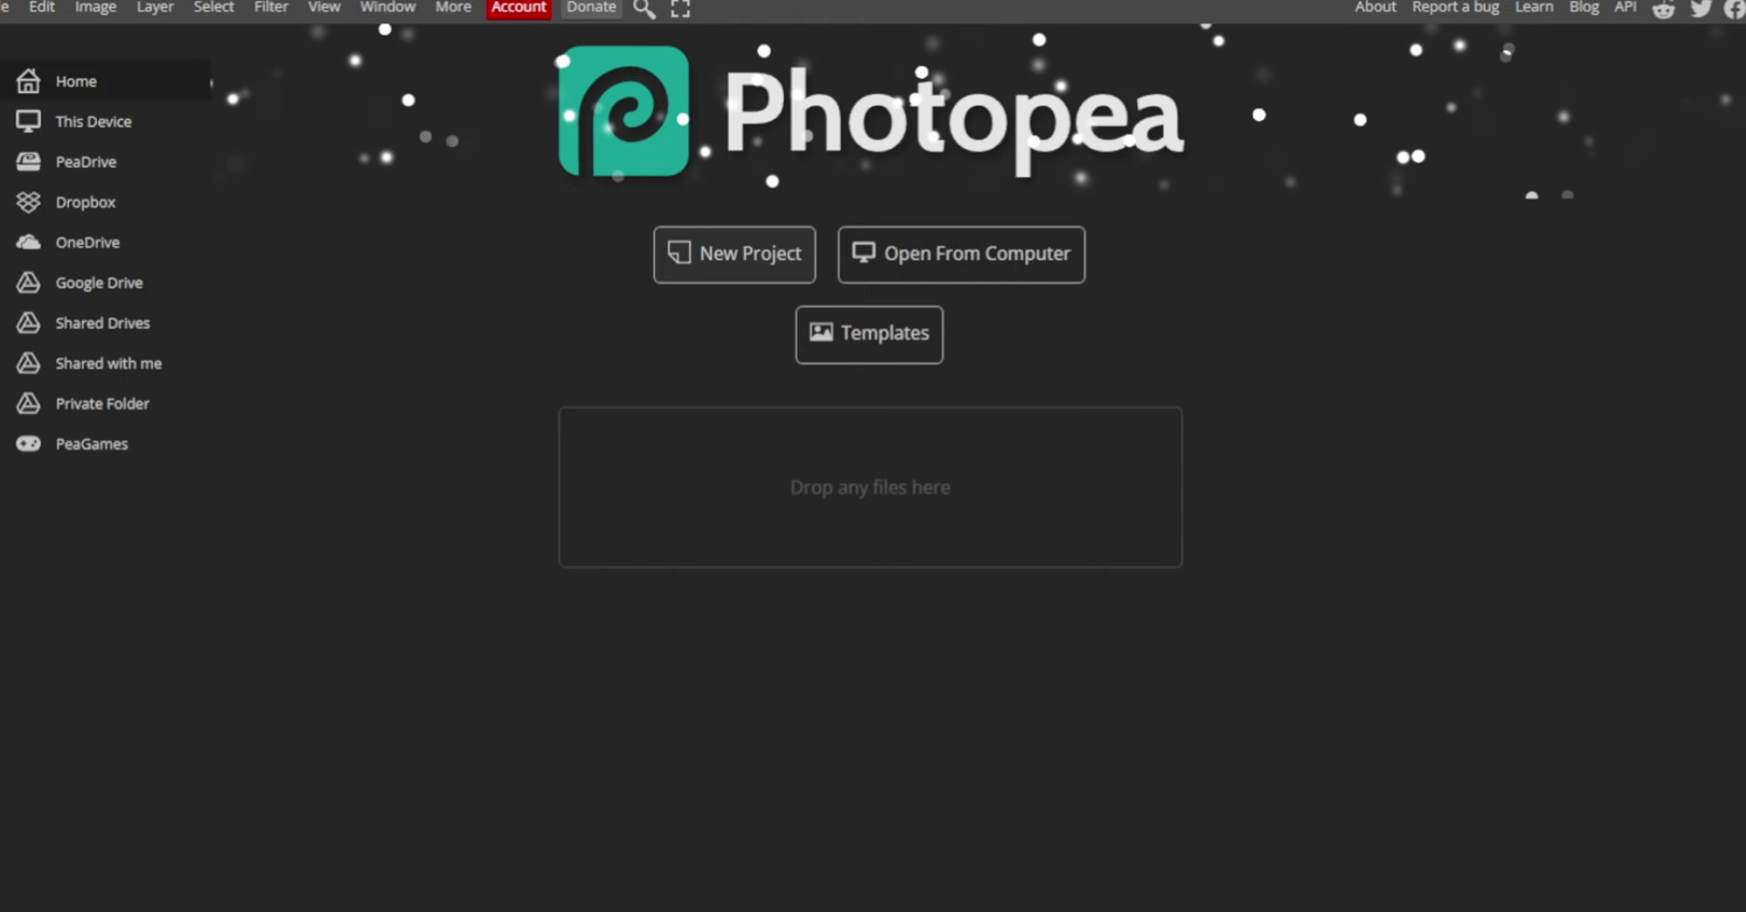
In Photopea, start a new project and open its height value for editing
{"action": "left_click", "coordinate": [735, 255]}
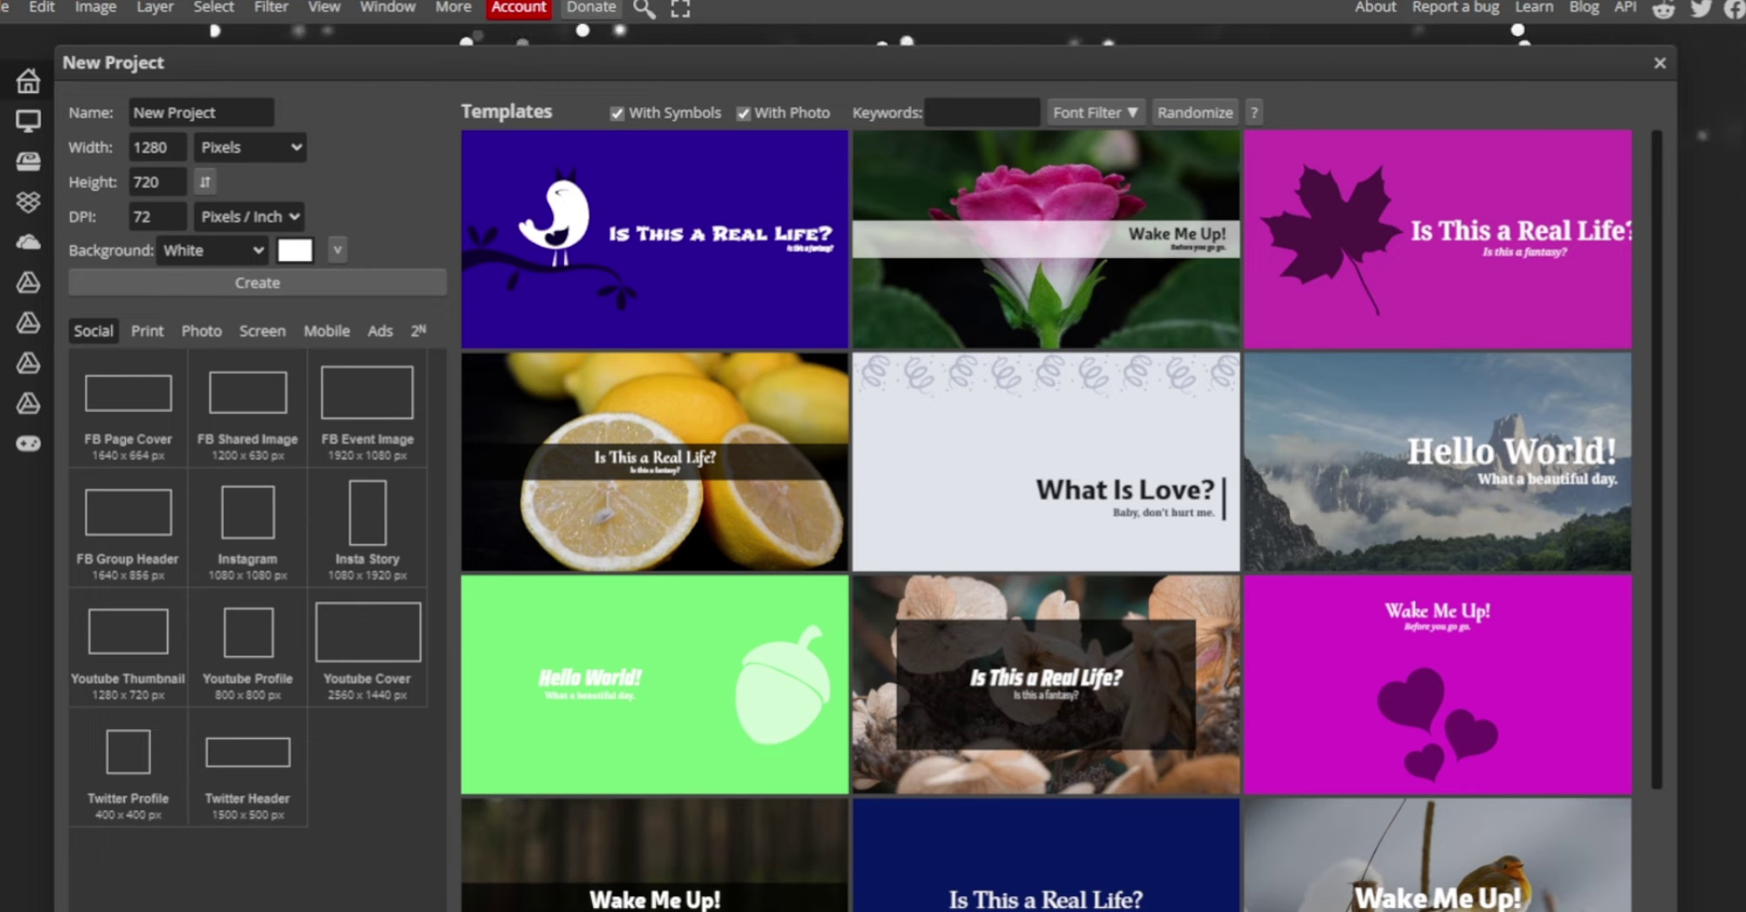
{"action": "left_click", "coordinate": [158, 183]}
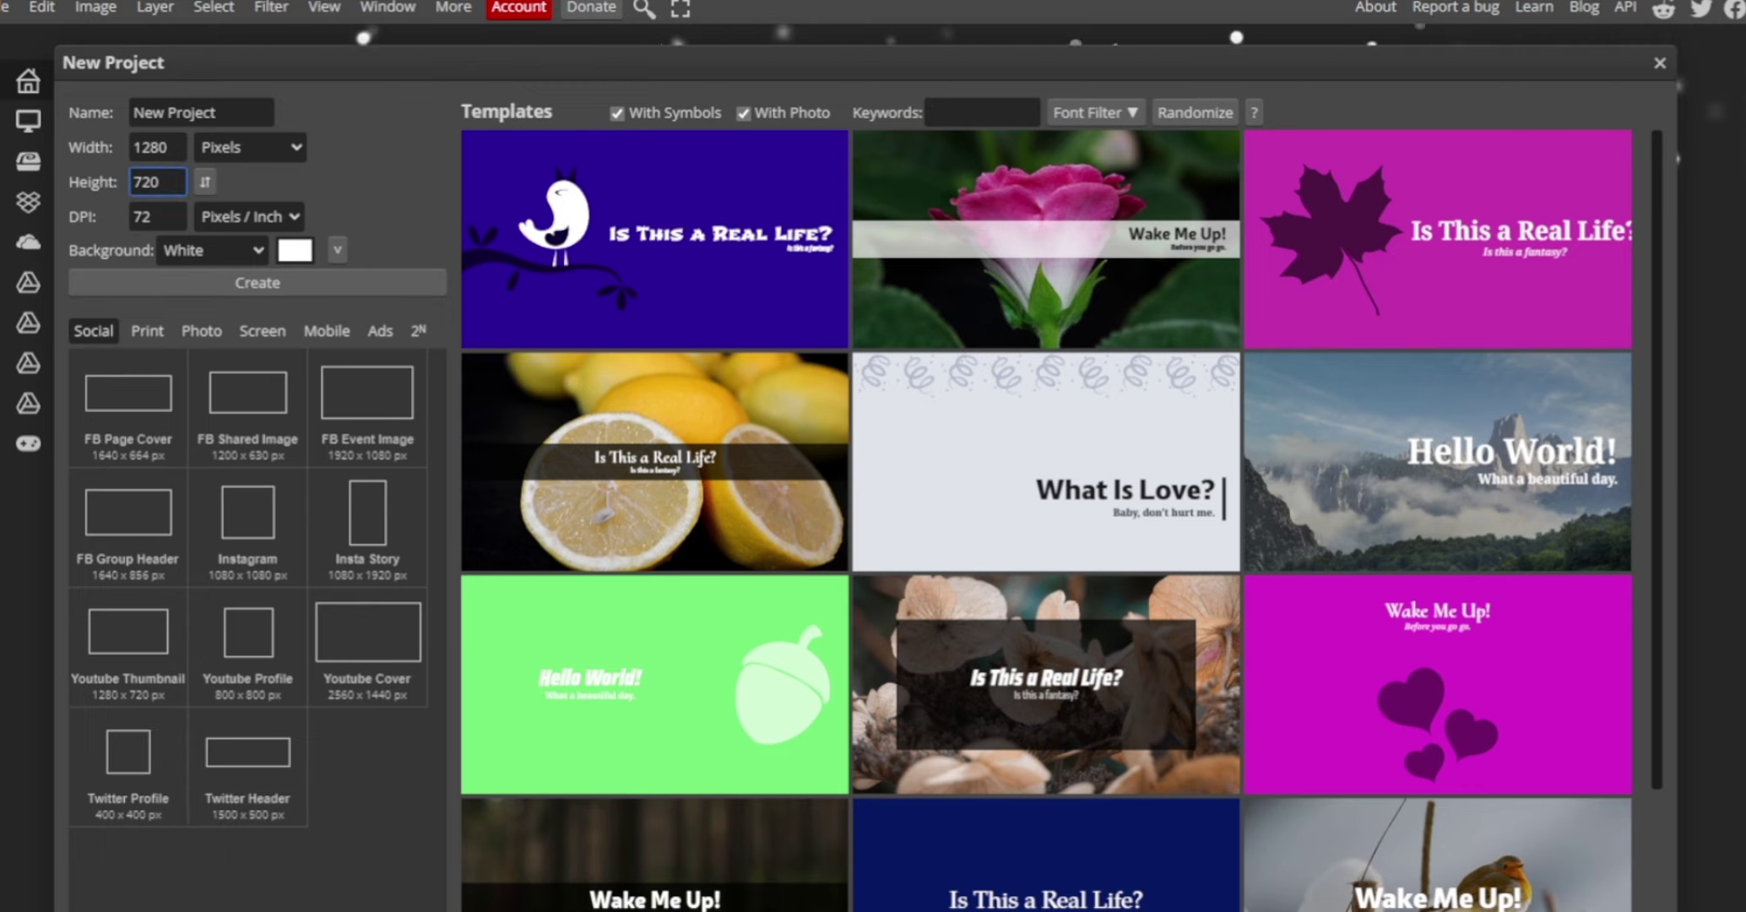